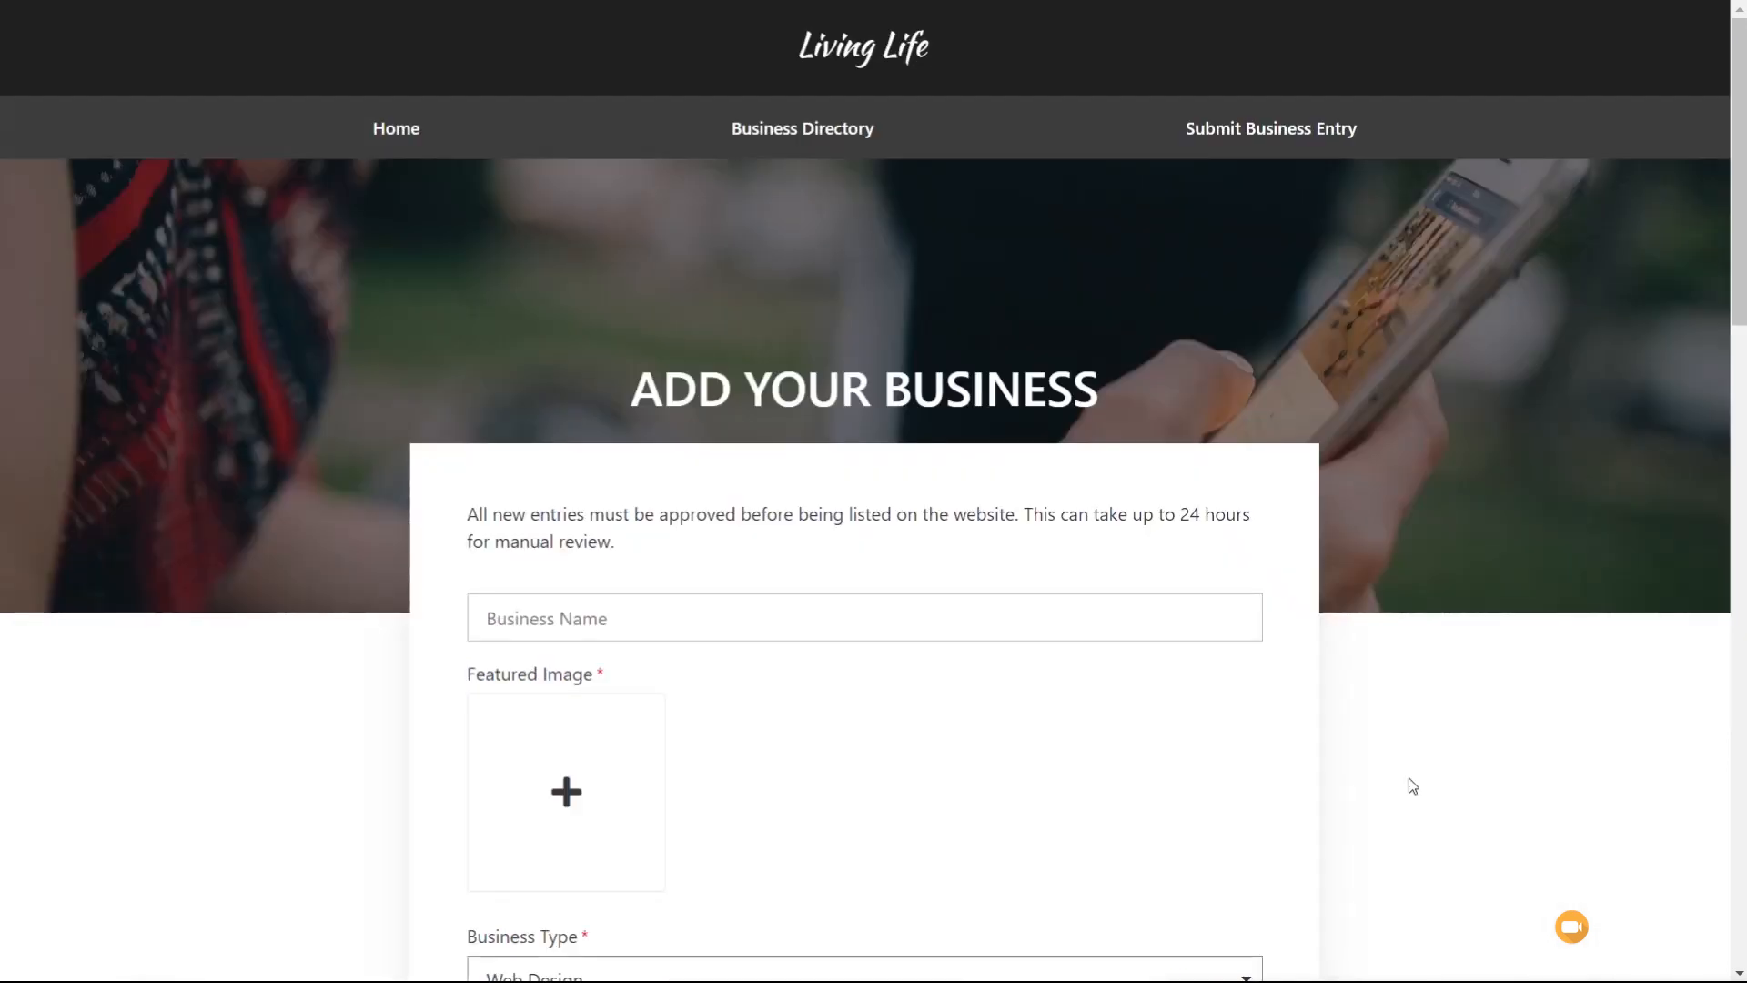
# Look through the Add Your Business form page, checking its fields from Business Name down to the submit button.
pyautogui.scroll(-4, 1412, 784)
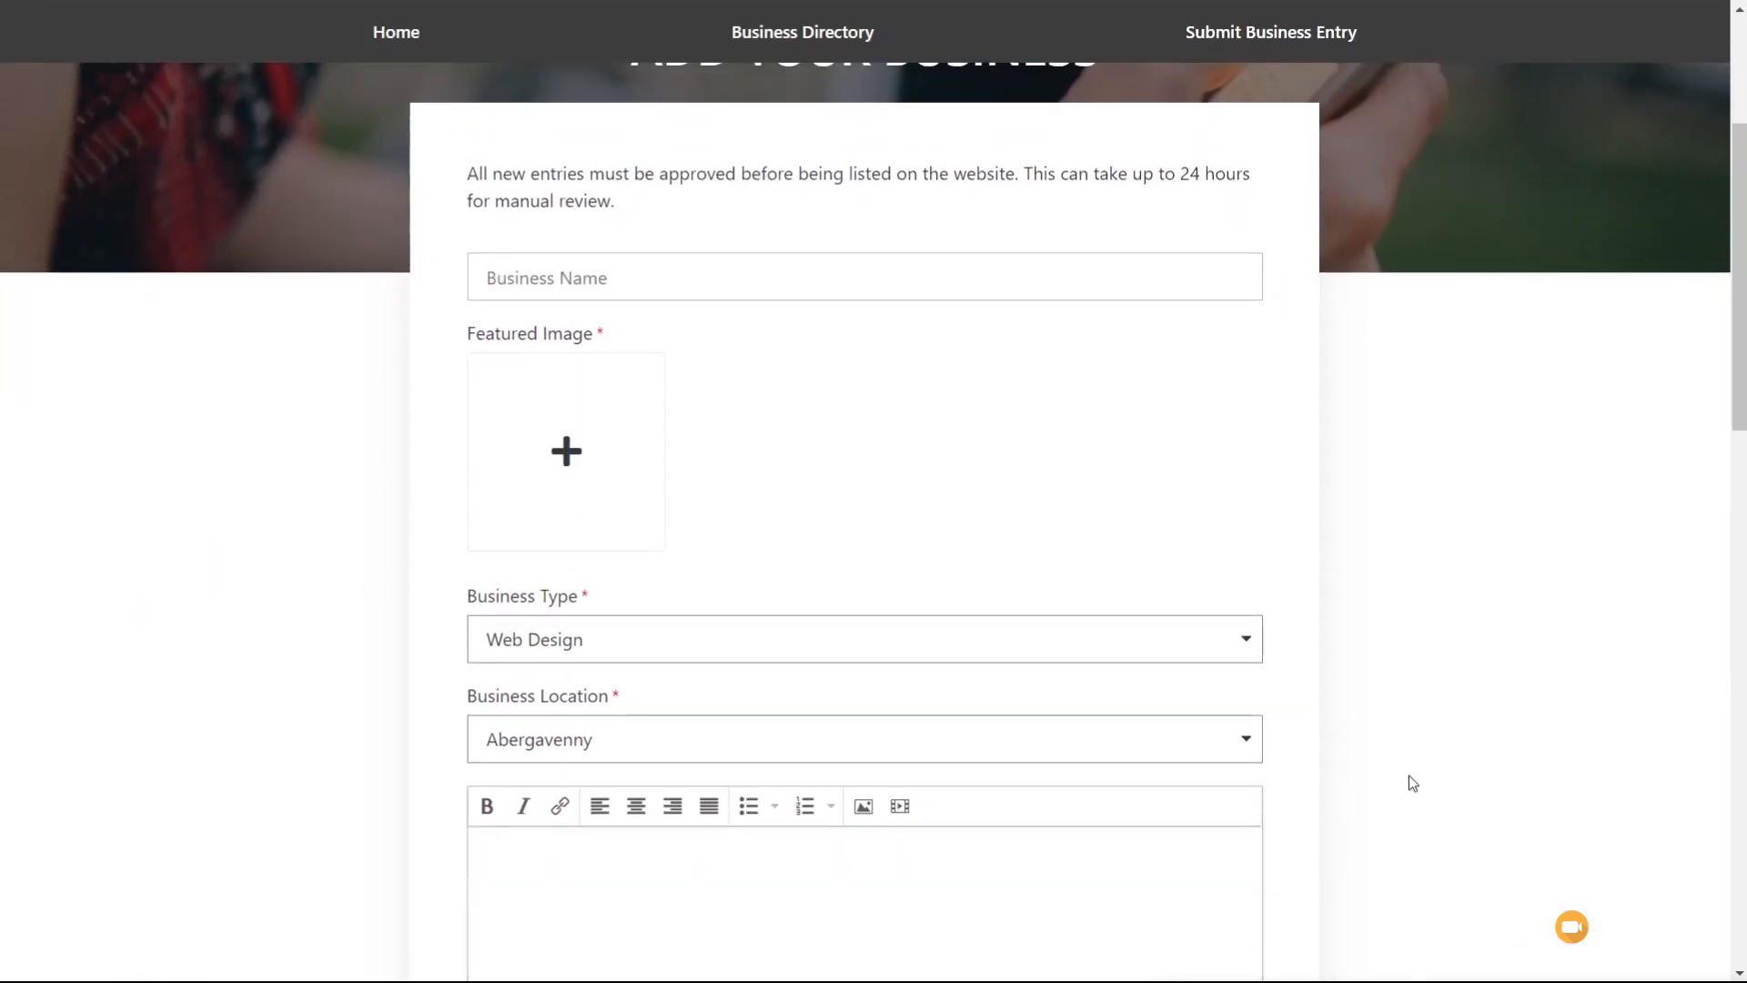
pyautogui.scroll(-1, 1409, 775)
pyautogui.scroll(-4, 1409, 775)
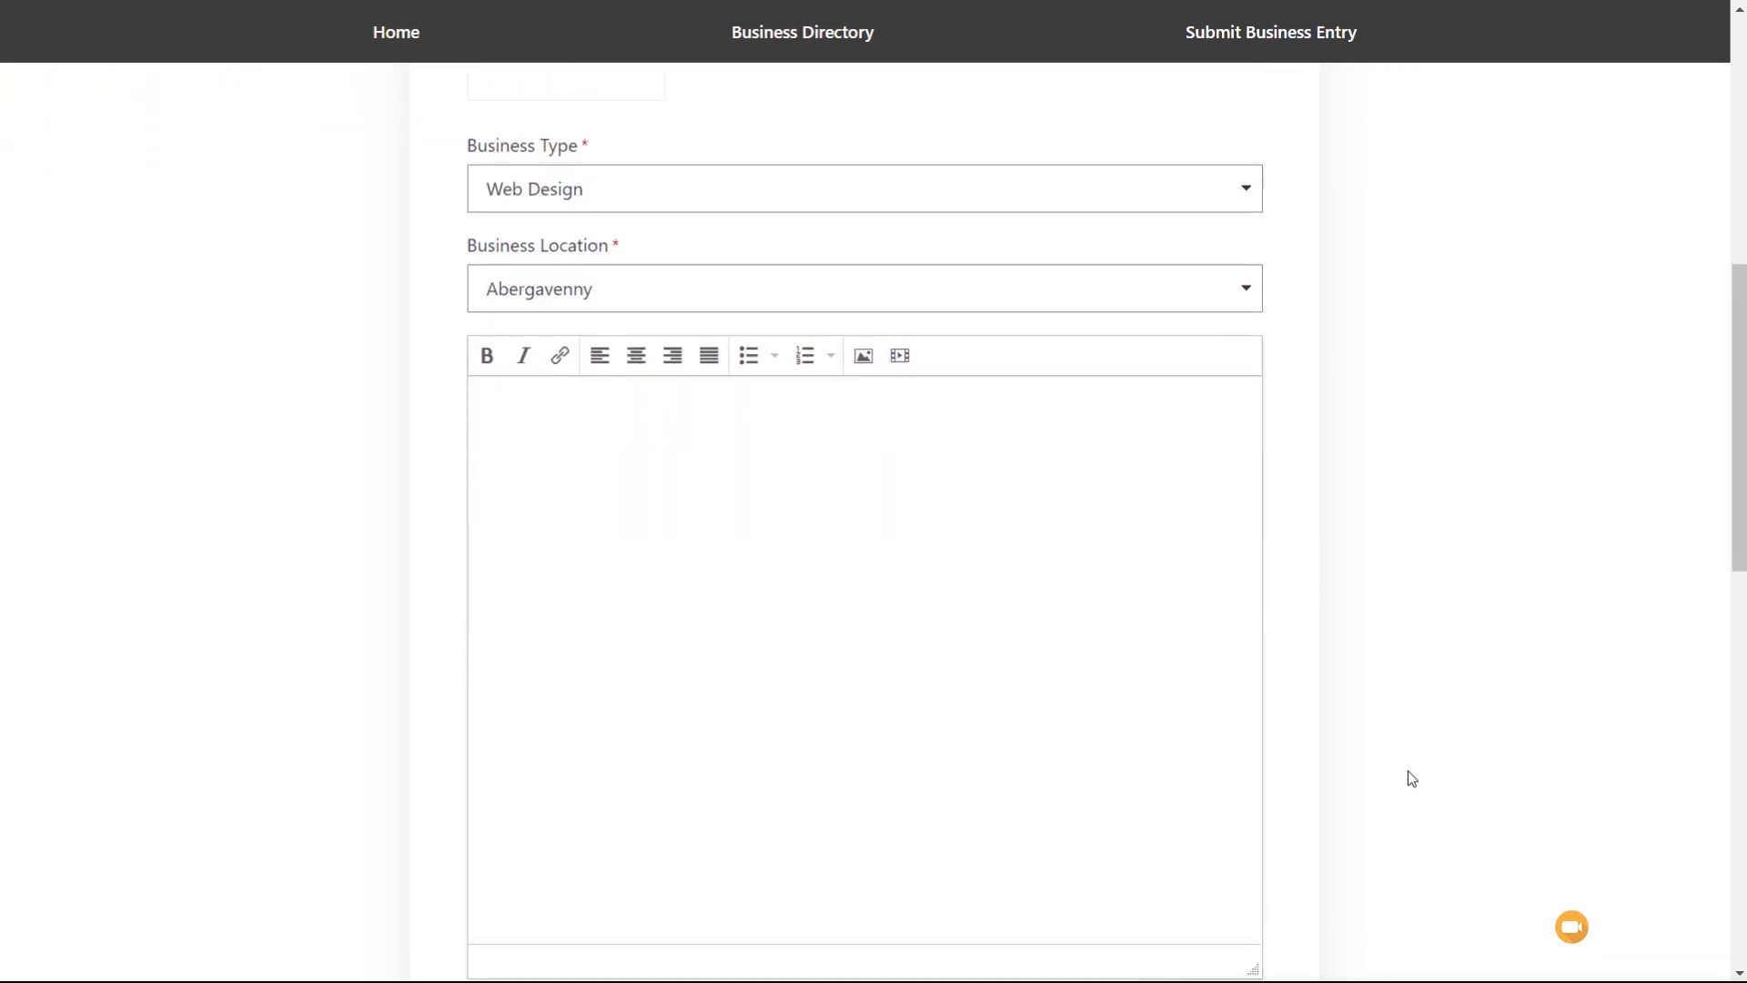
pyautogui.scroll(-7, 1408, 771)
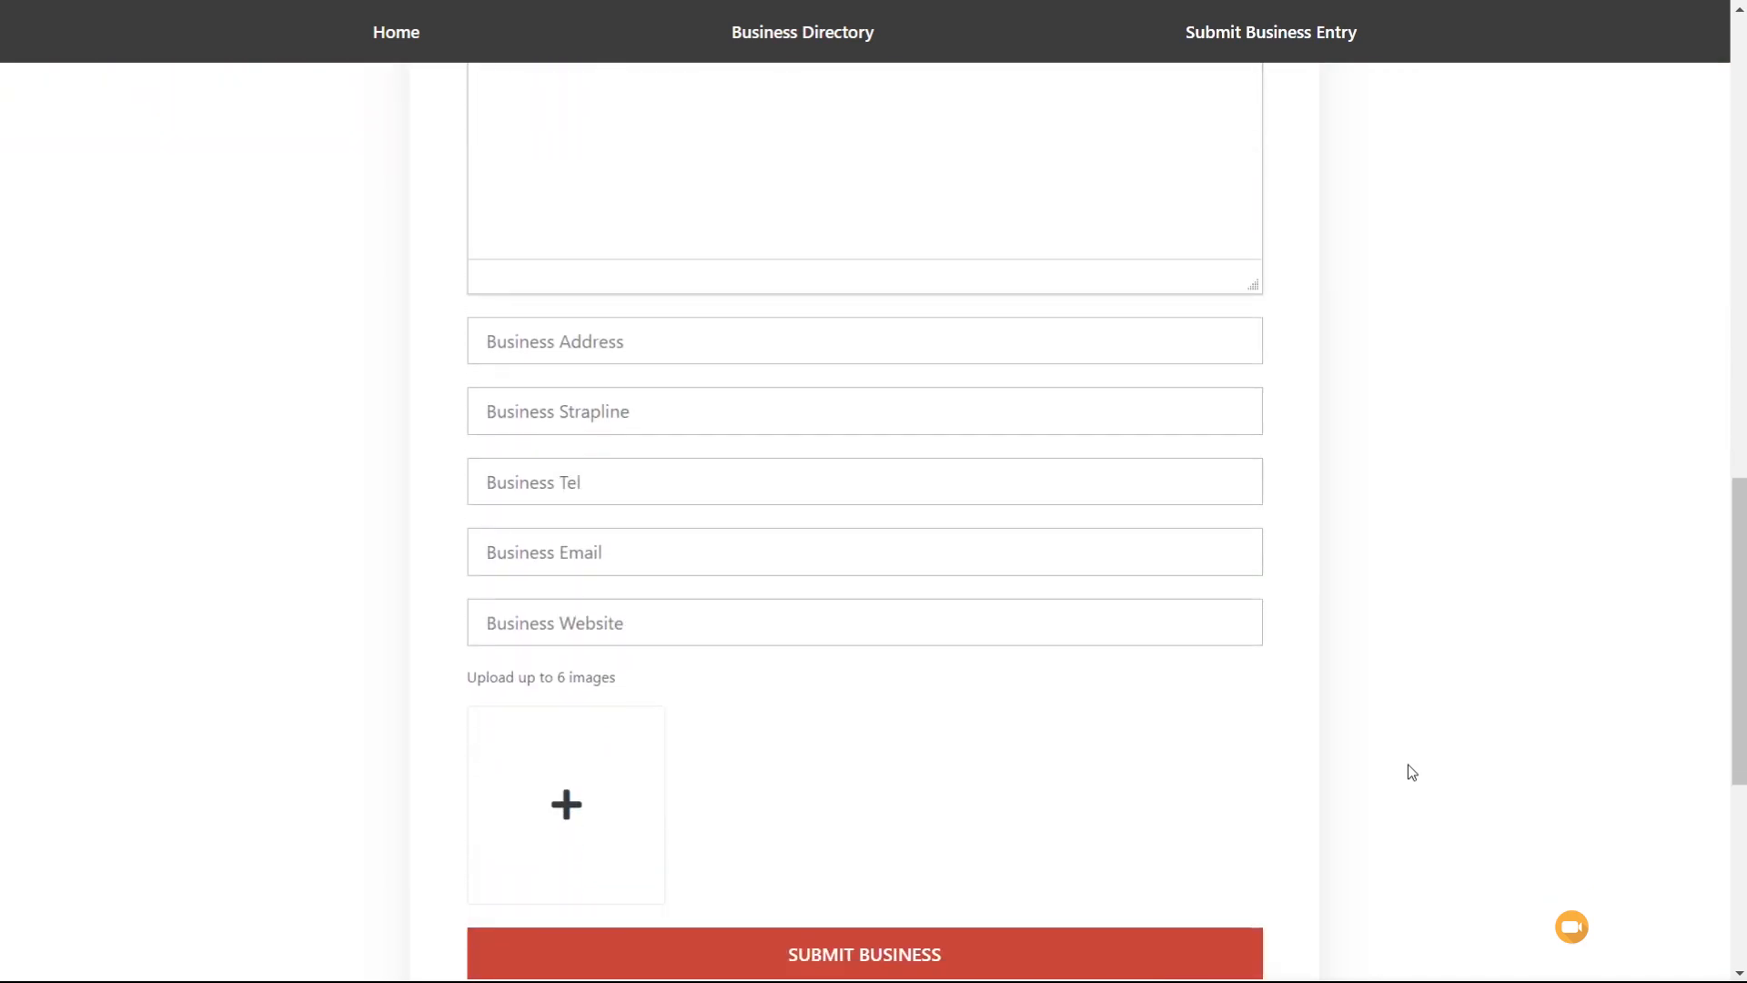
pyautogui.scroll(-1, 1407, 765)
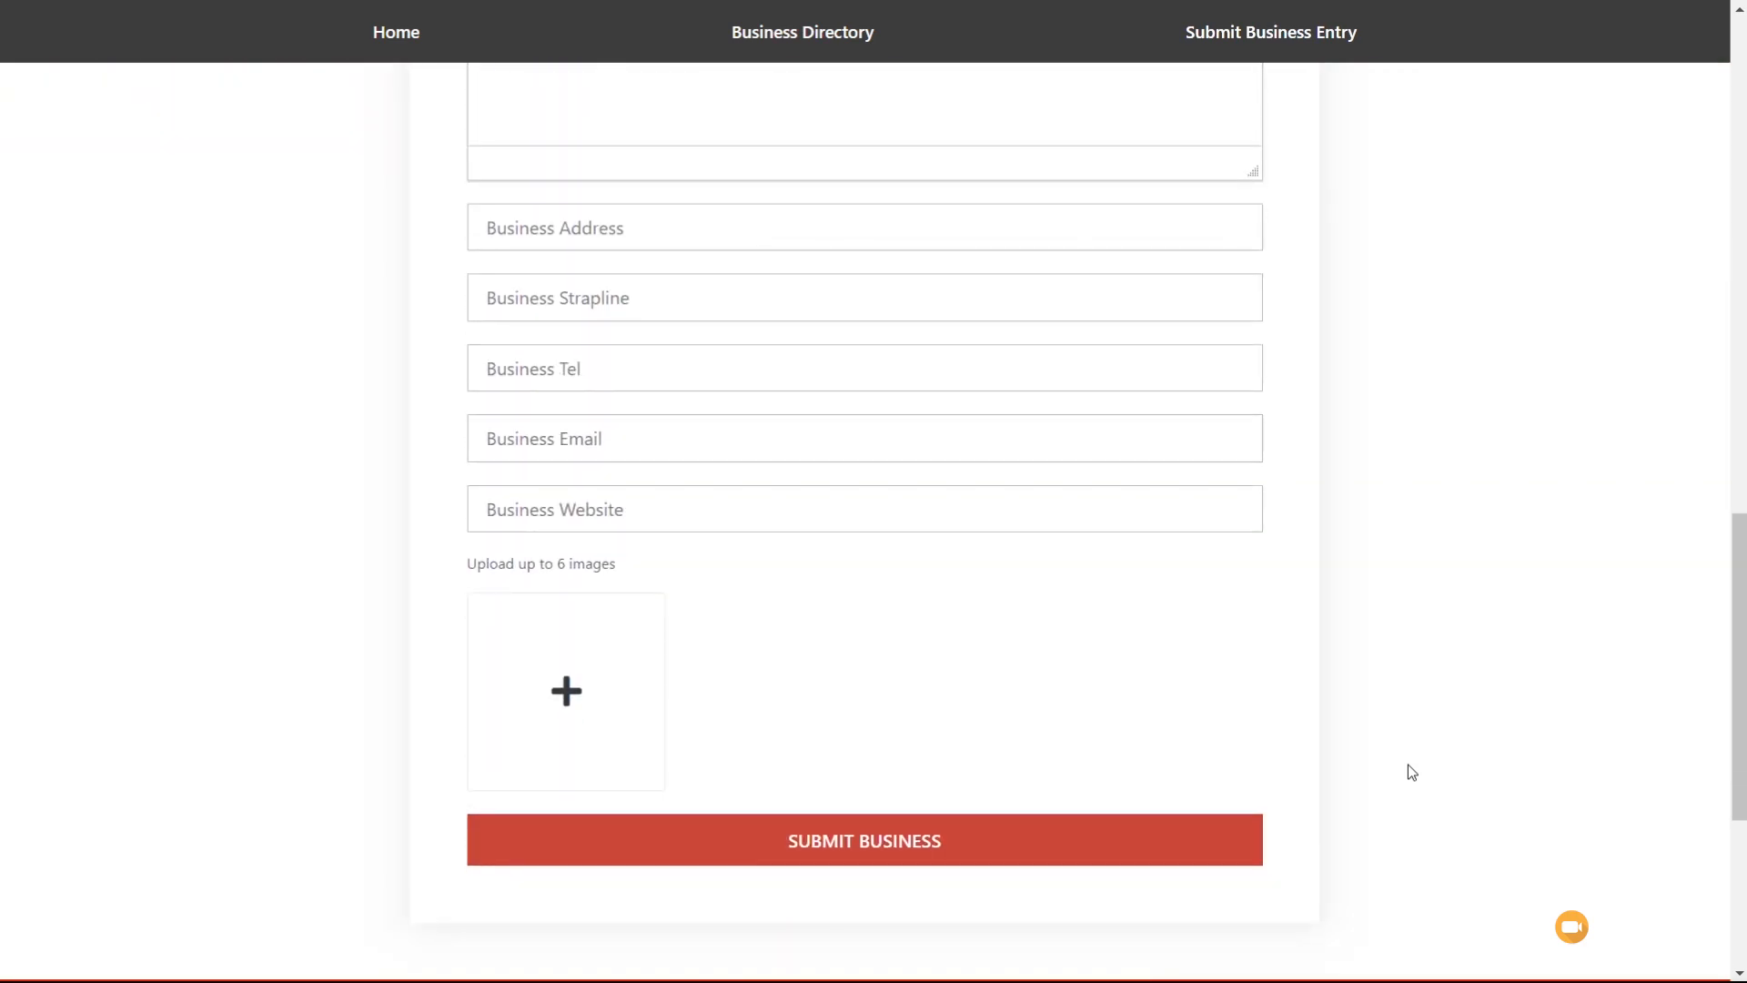
pyautogui.scroll(15, 1410, 771)
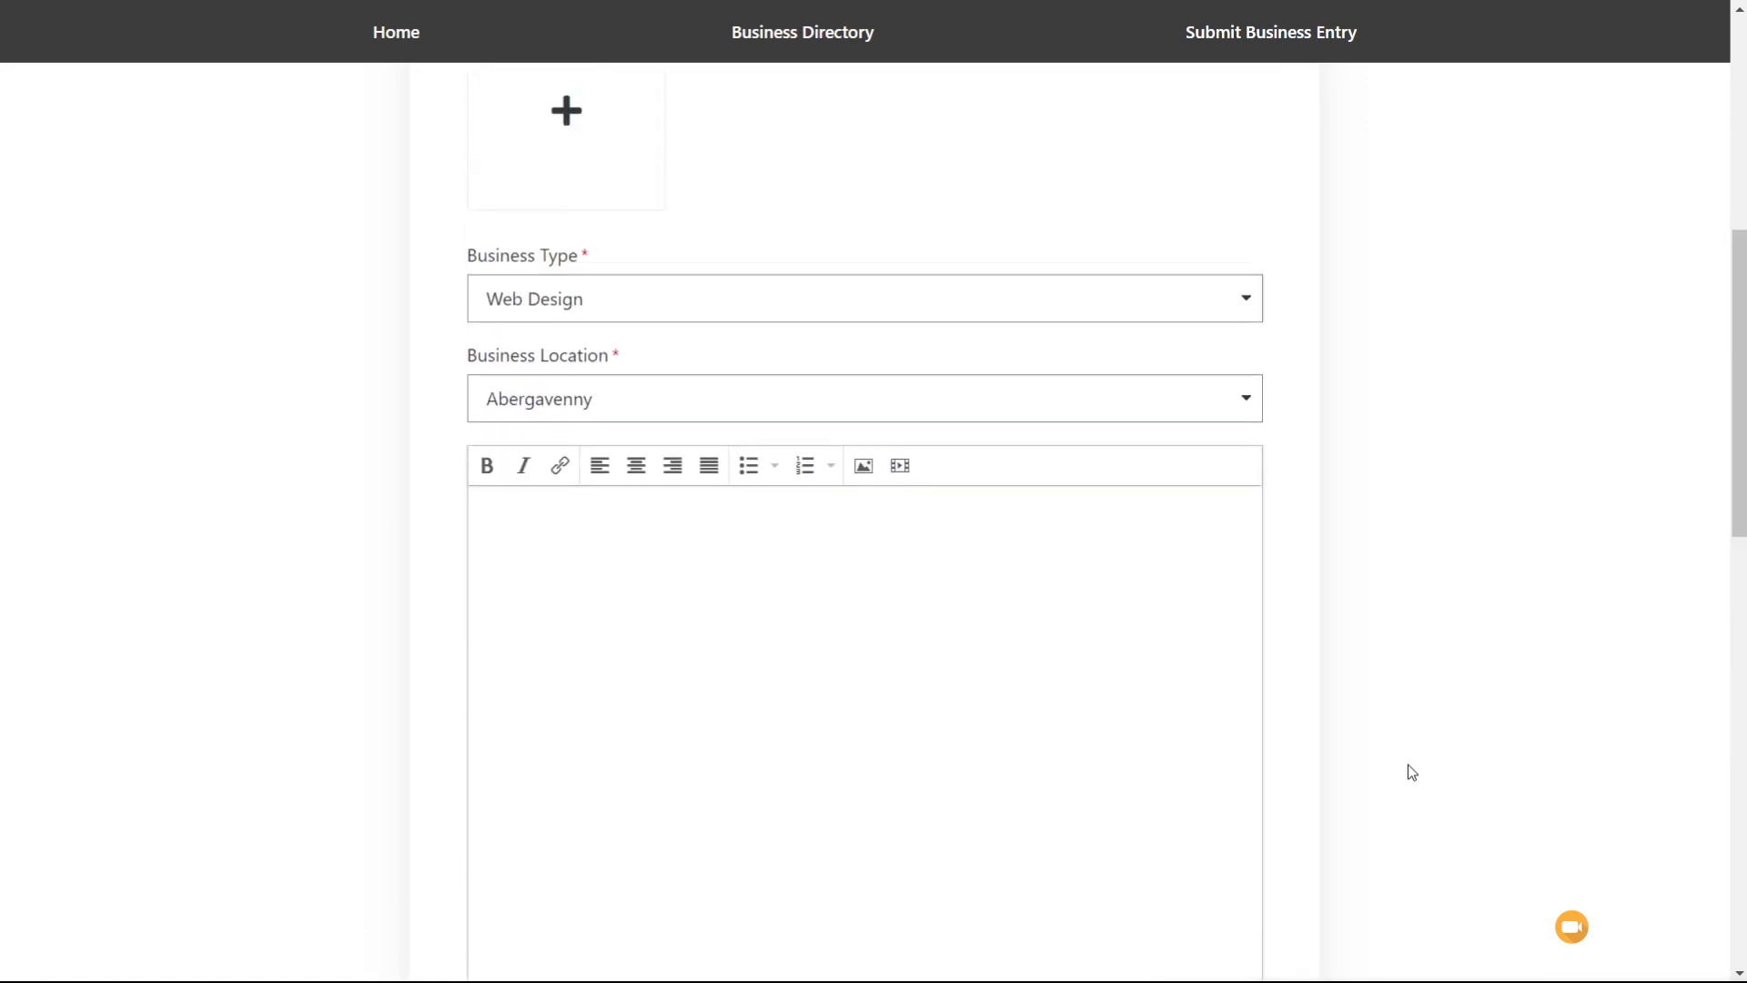
pyautogui.scroll(2, 1407, 772)
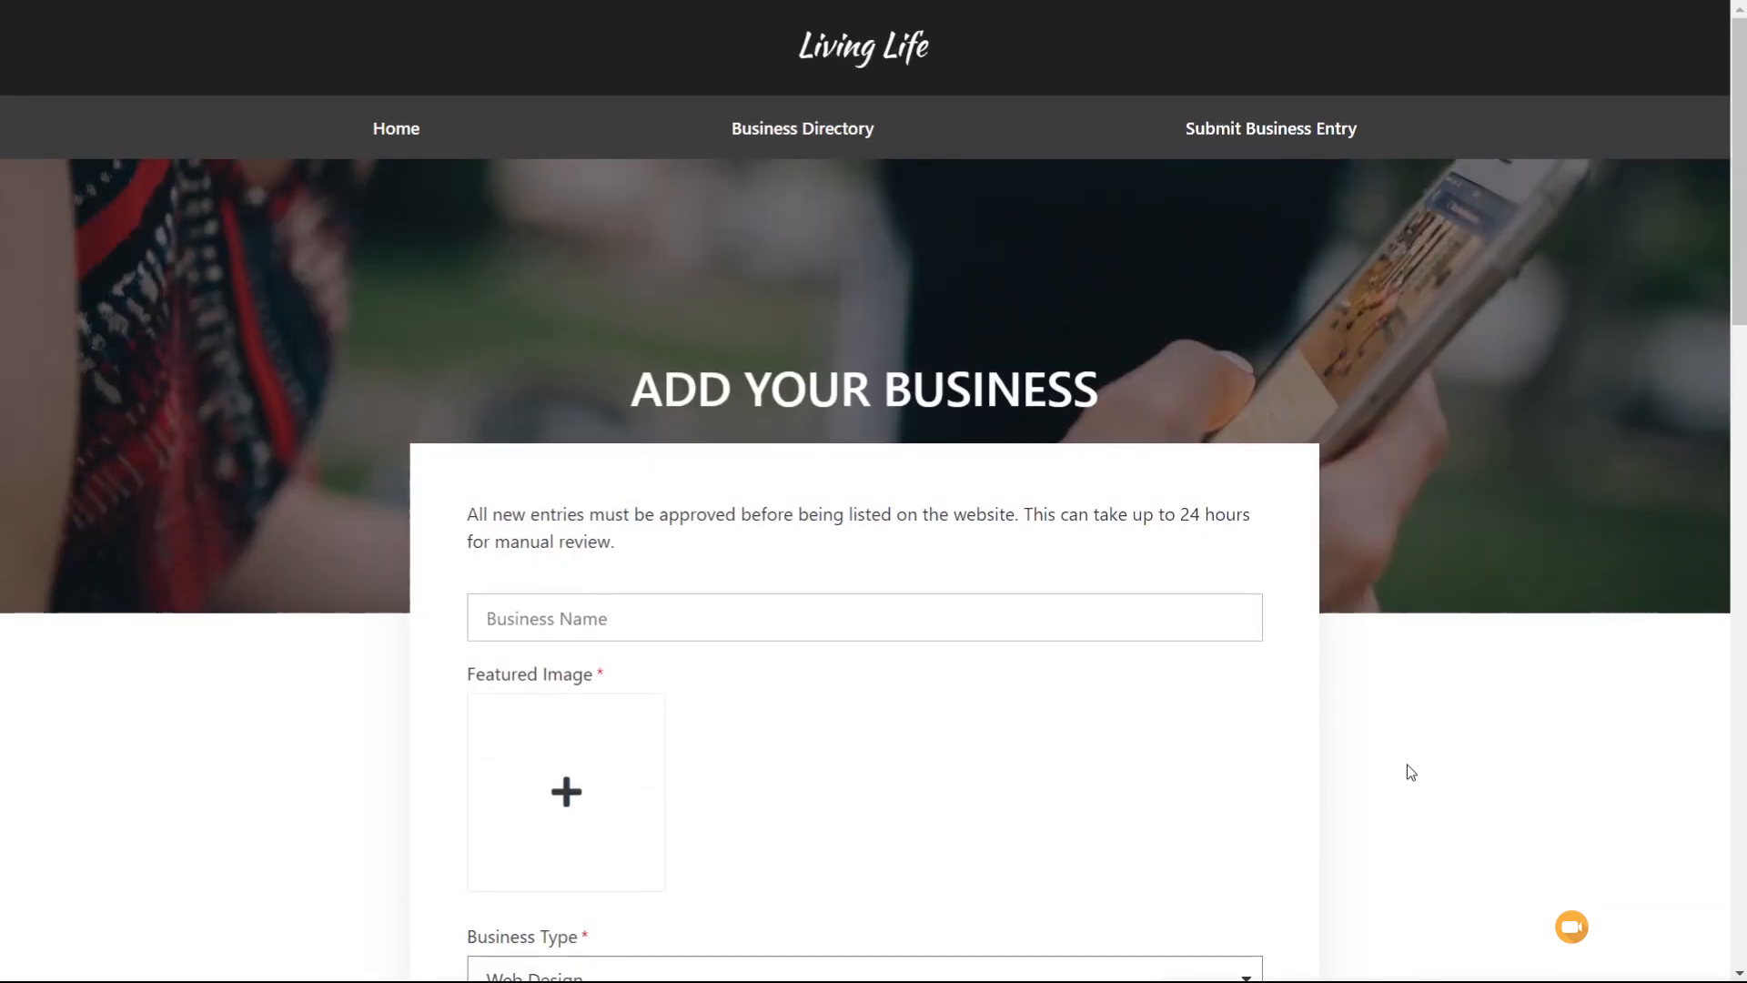
pyautogui.scroll(-6, 1407, 765)
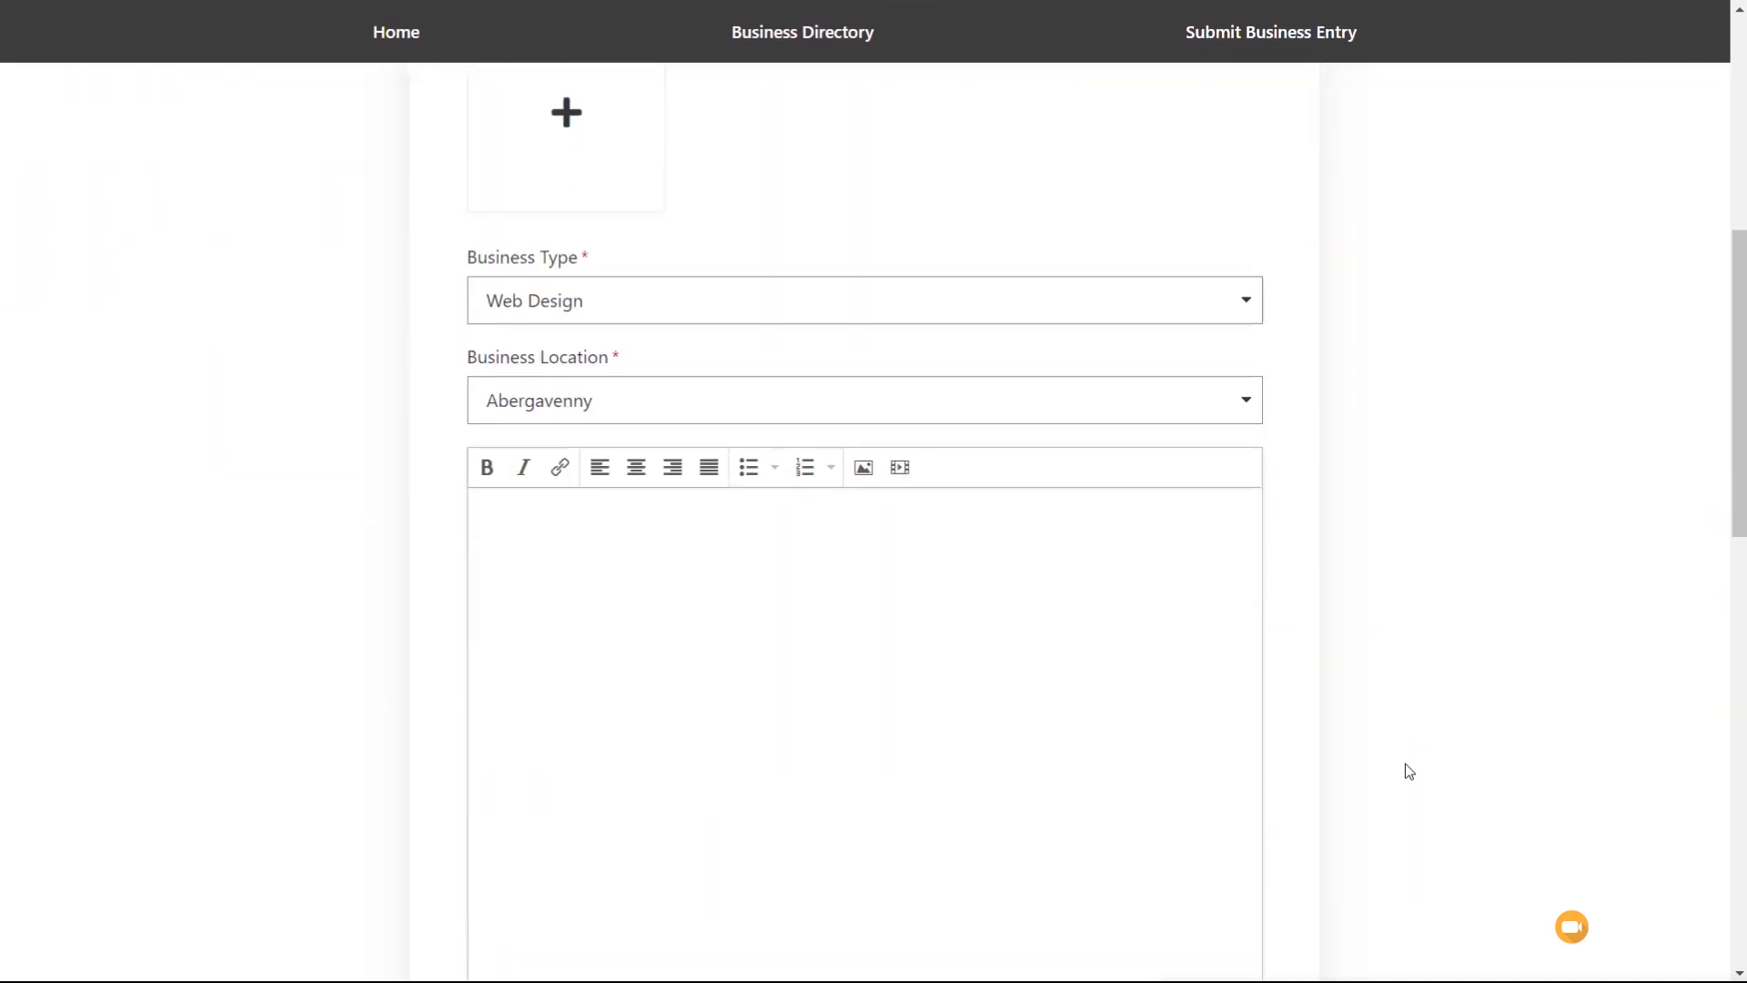
pyautogui.scroll(-8, 1405, 769)
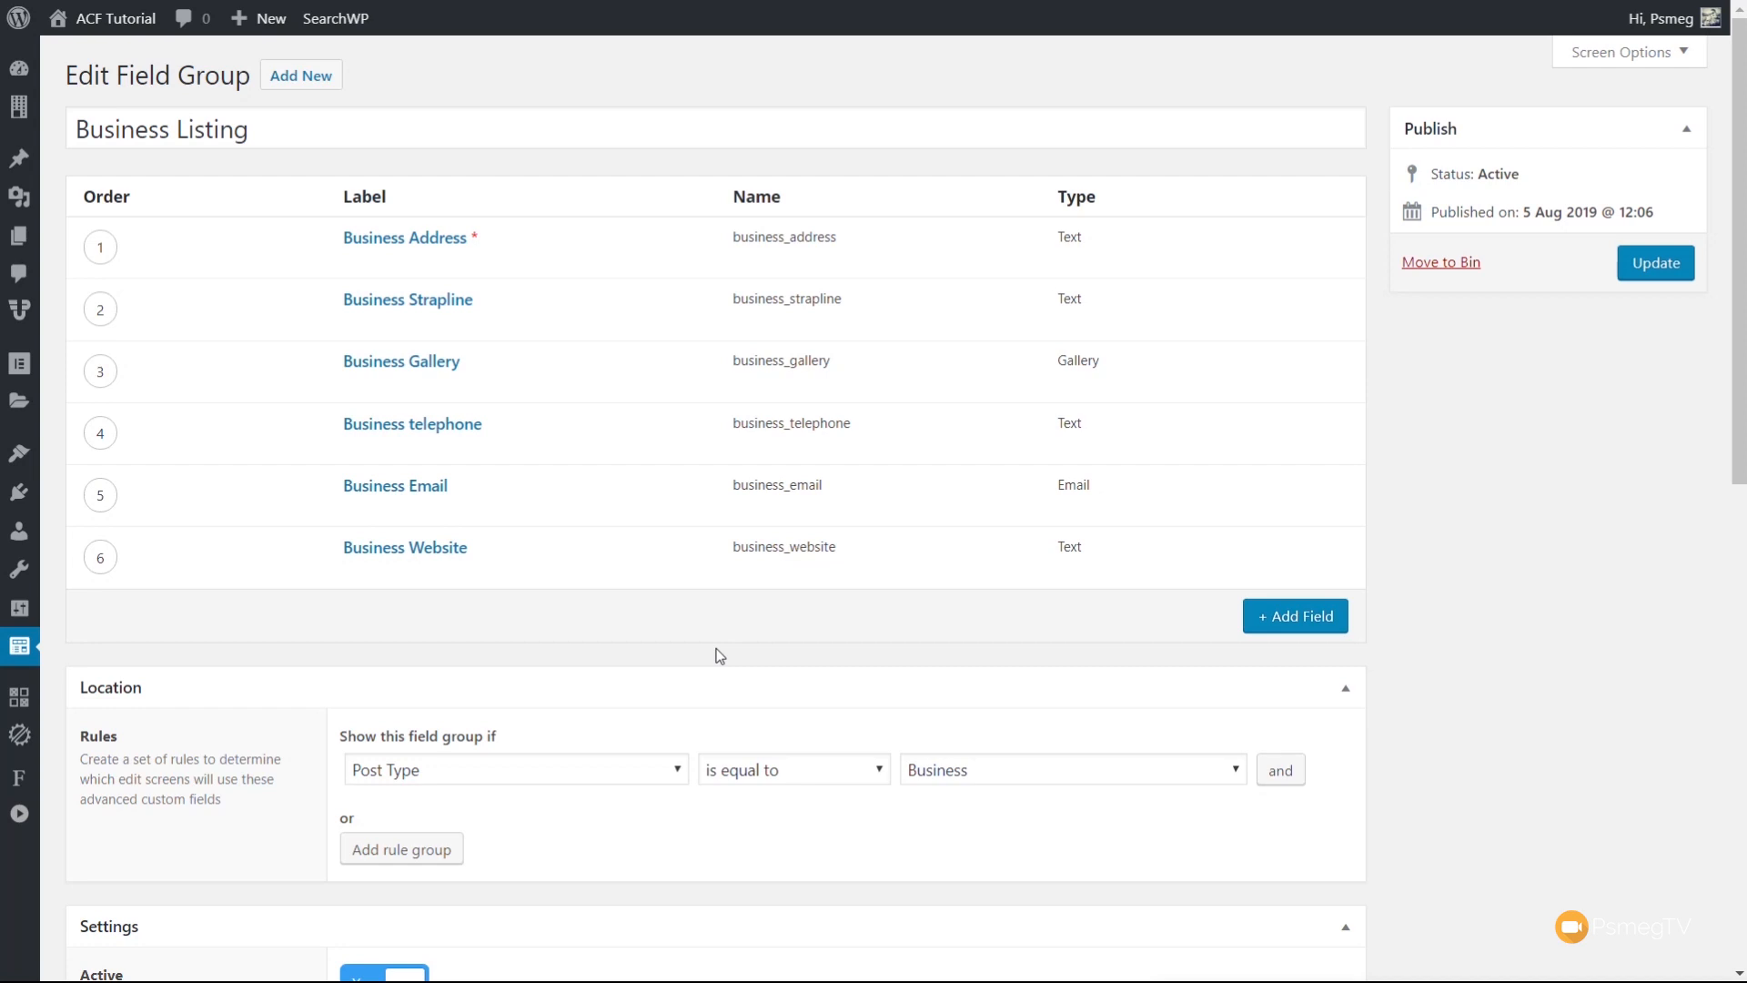
# Open the Business Gallery field in the Business Listing field group and review its return format, library, selection limits and allowed file types.
pyautogui.moveTo(428, 382)
pyautogui.click(414, 362)
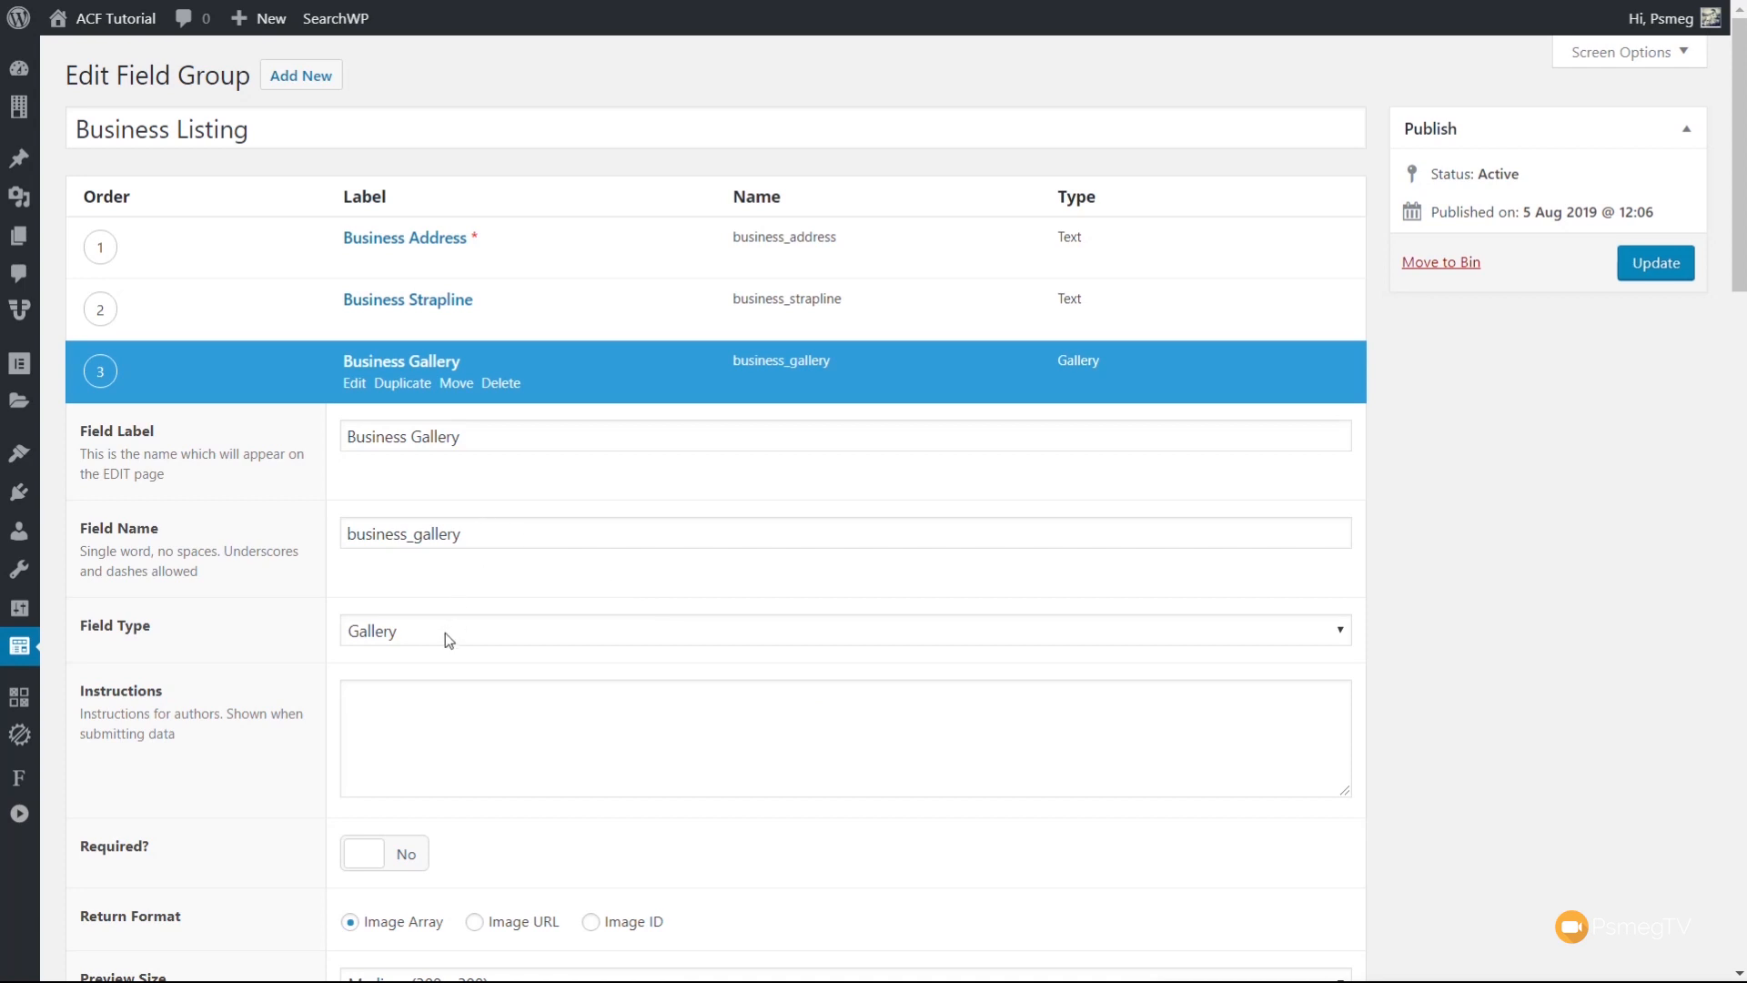
pyautogui.scroll(-4, 445, 634)
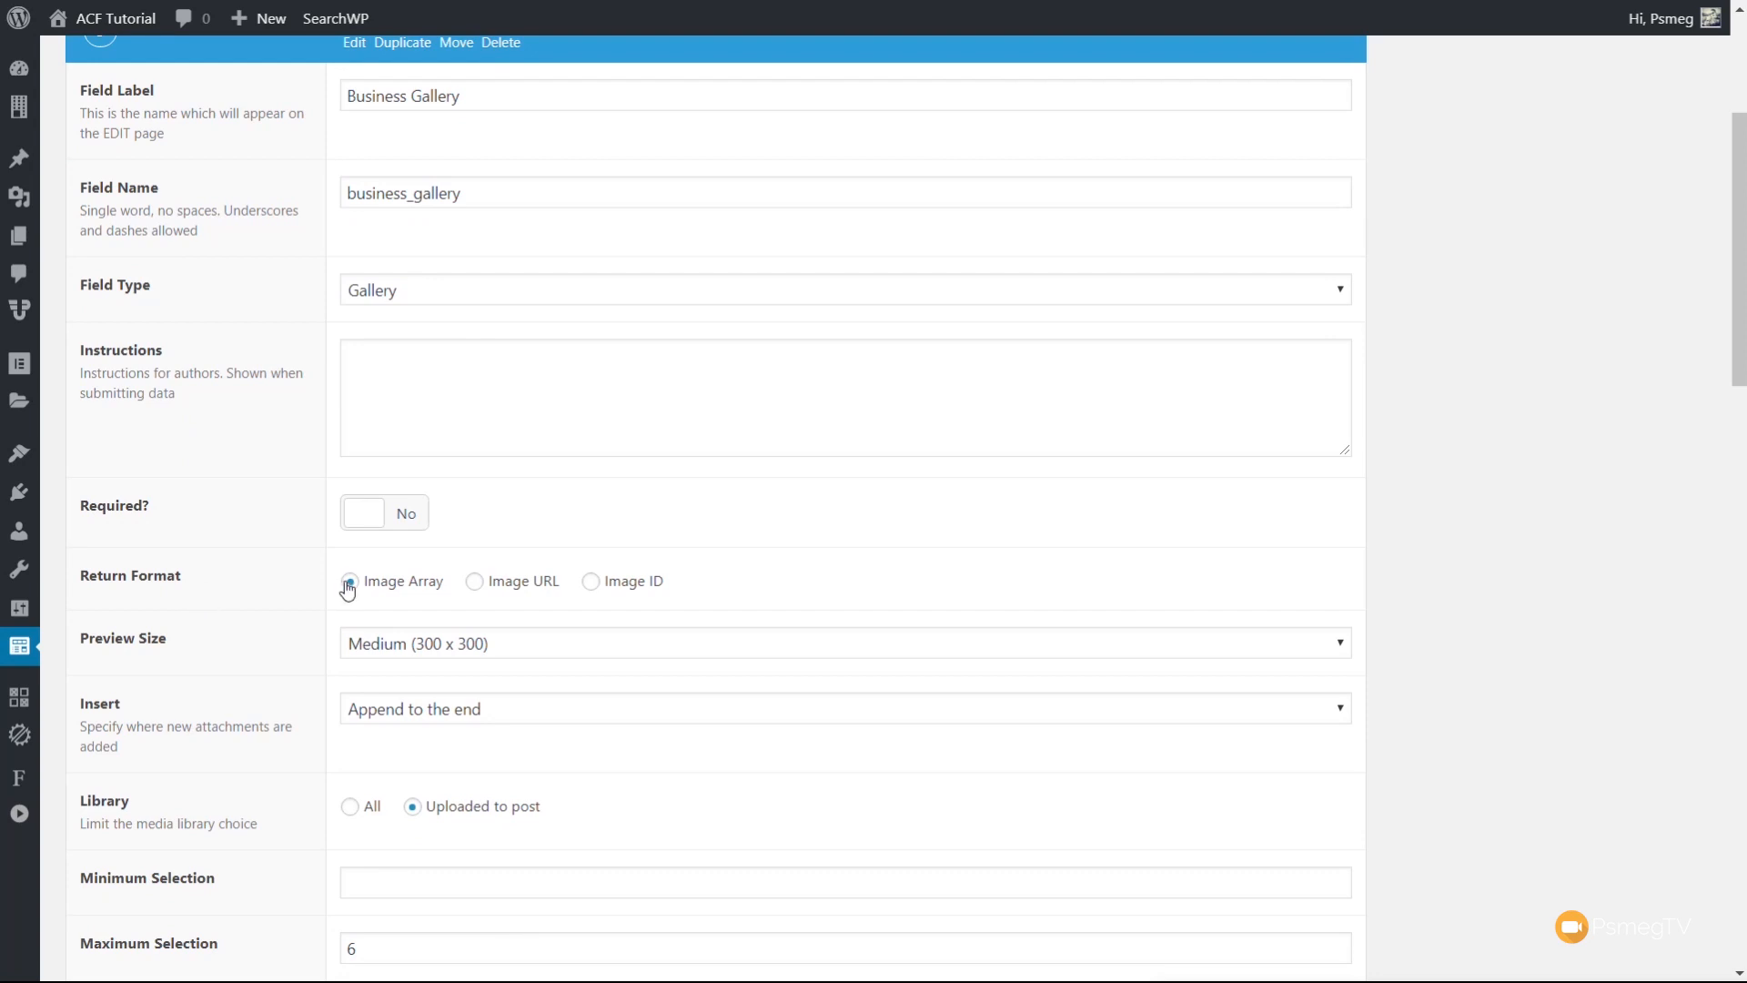
pyautogui.scroll(-4, 348, 596)
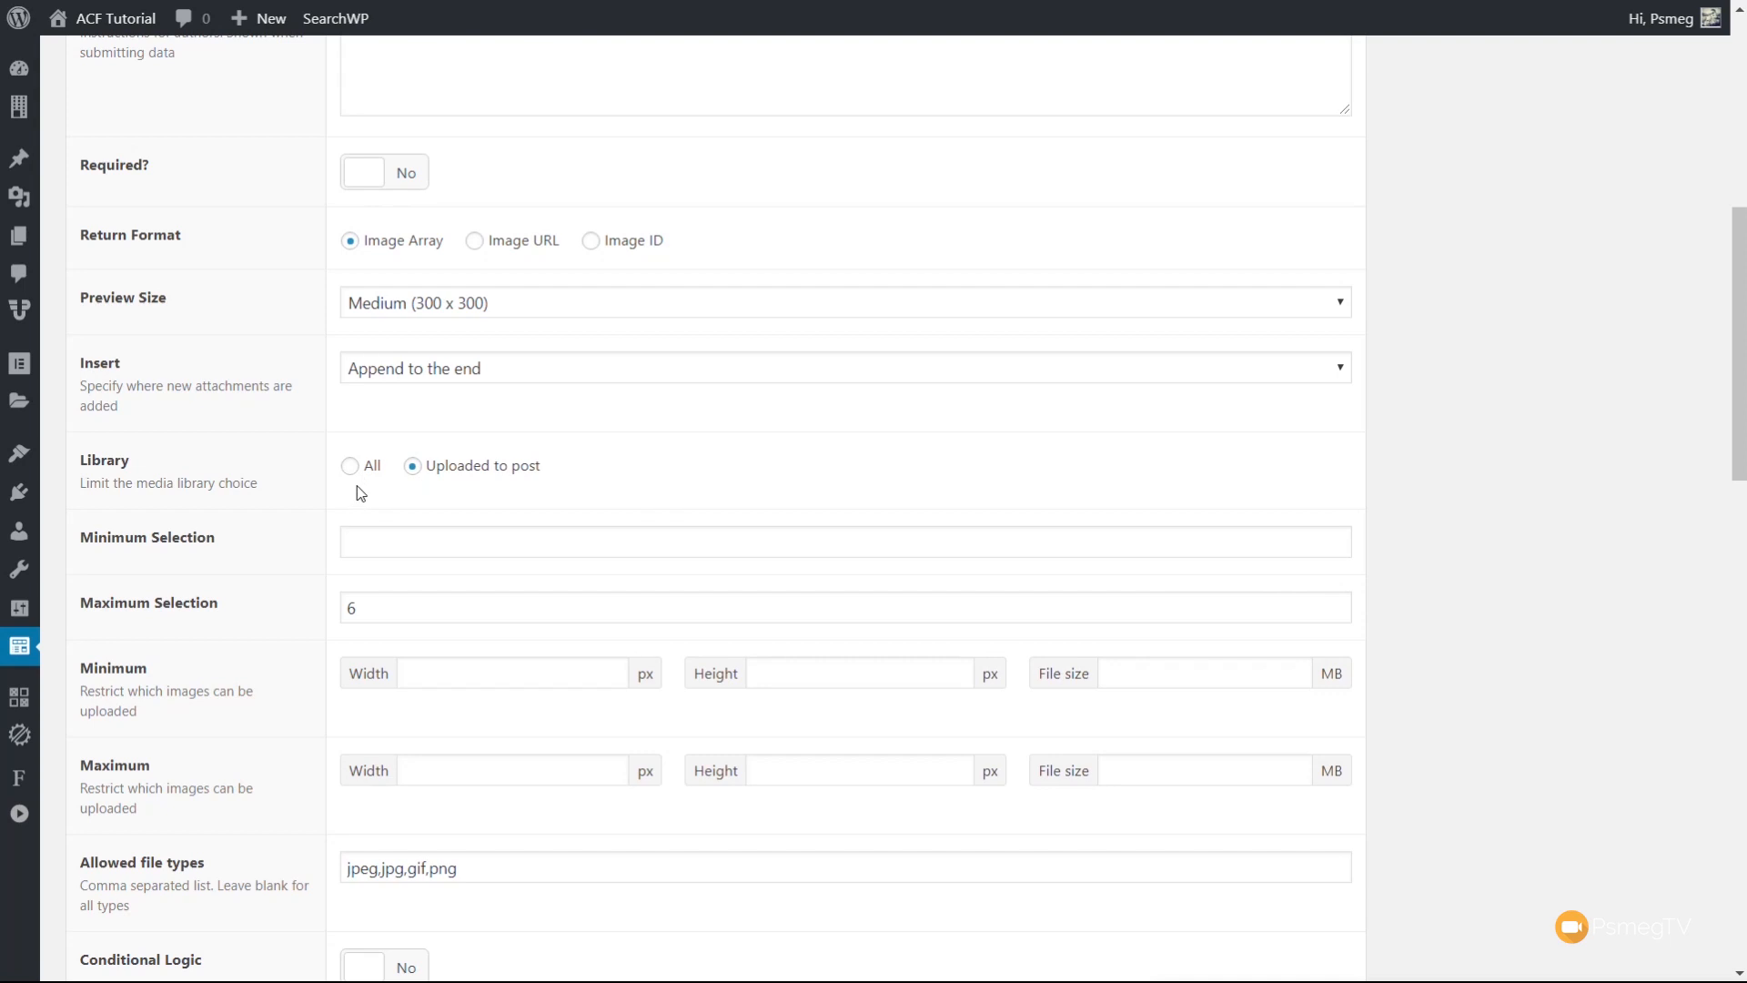
pyautogui.moveTo(375, 607); pyautogui.dragTo(331, 631)
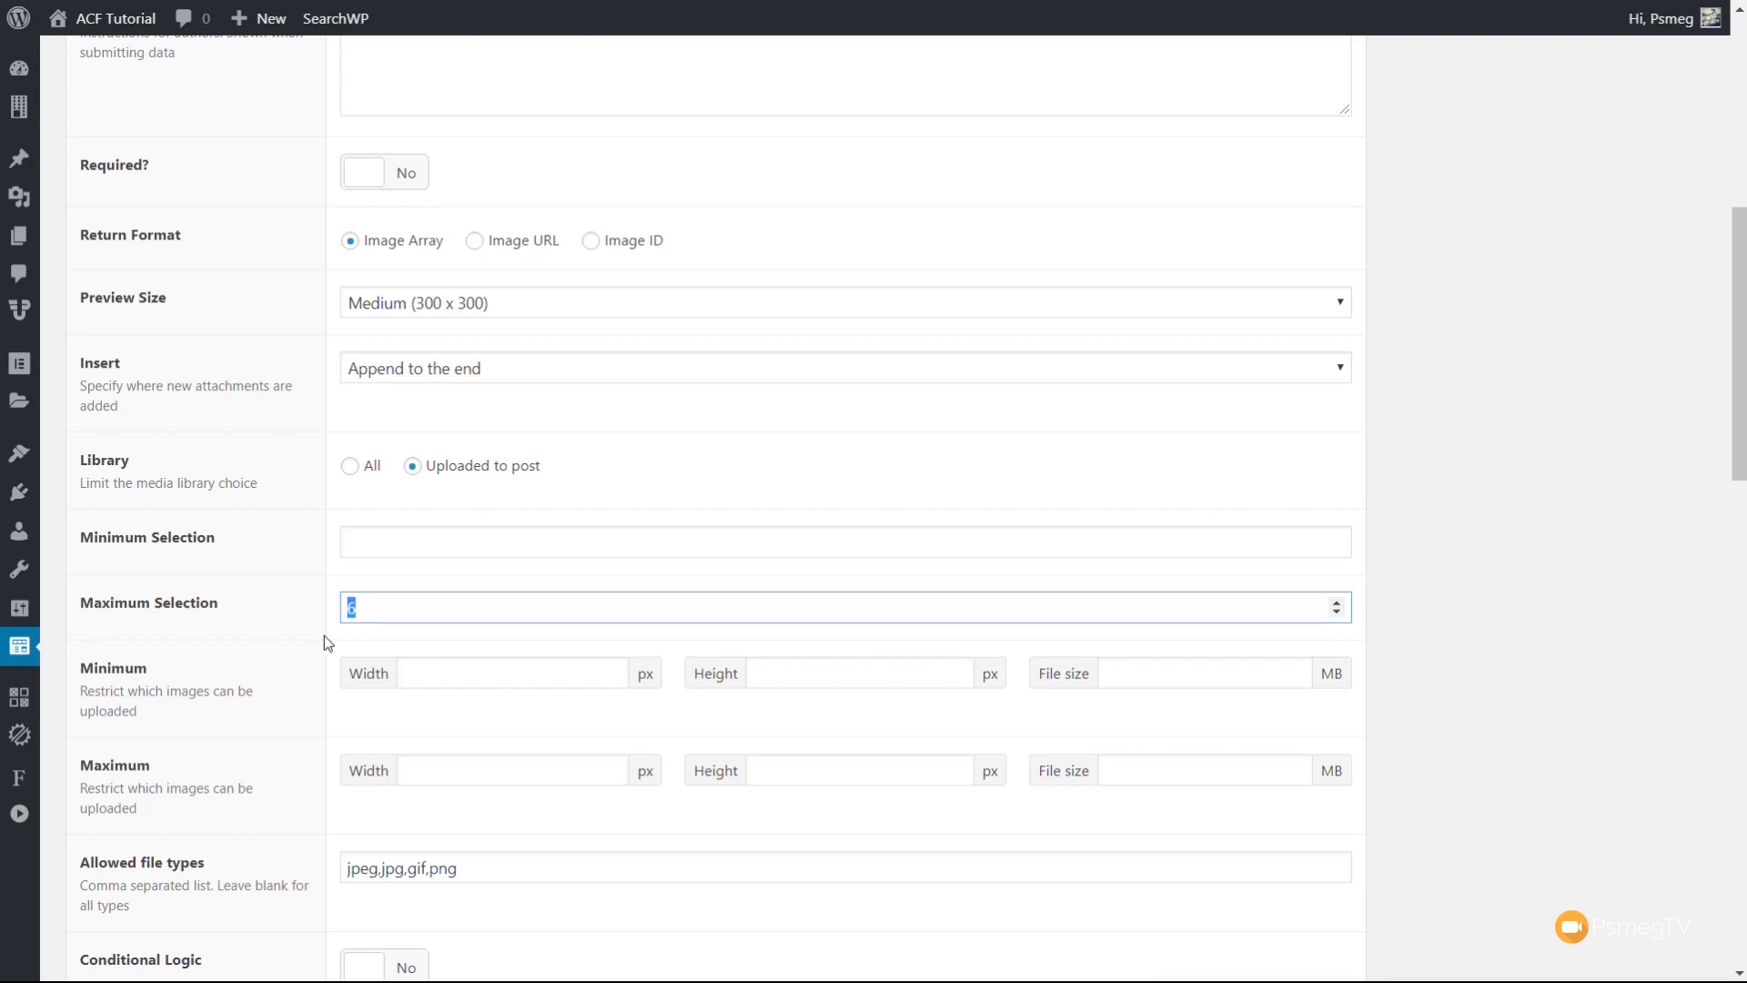
pyautogui.scroll(8, 1041, 555)
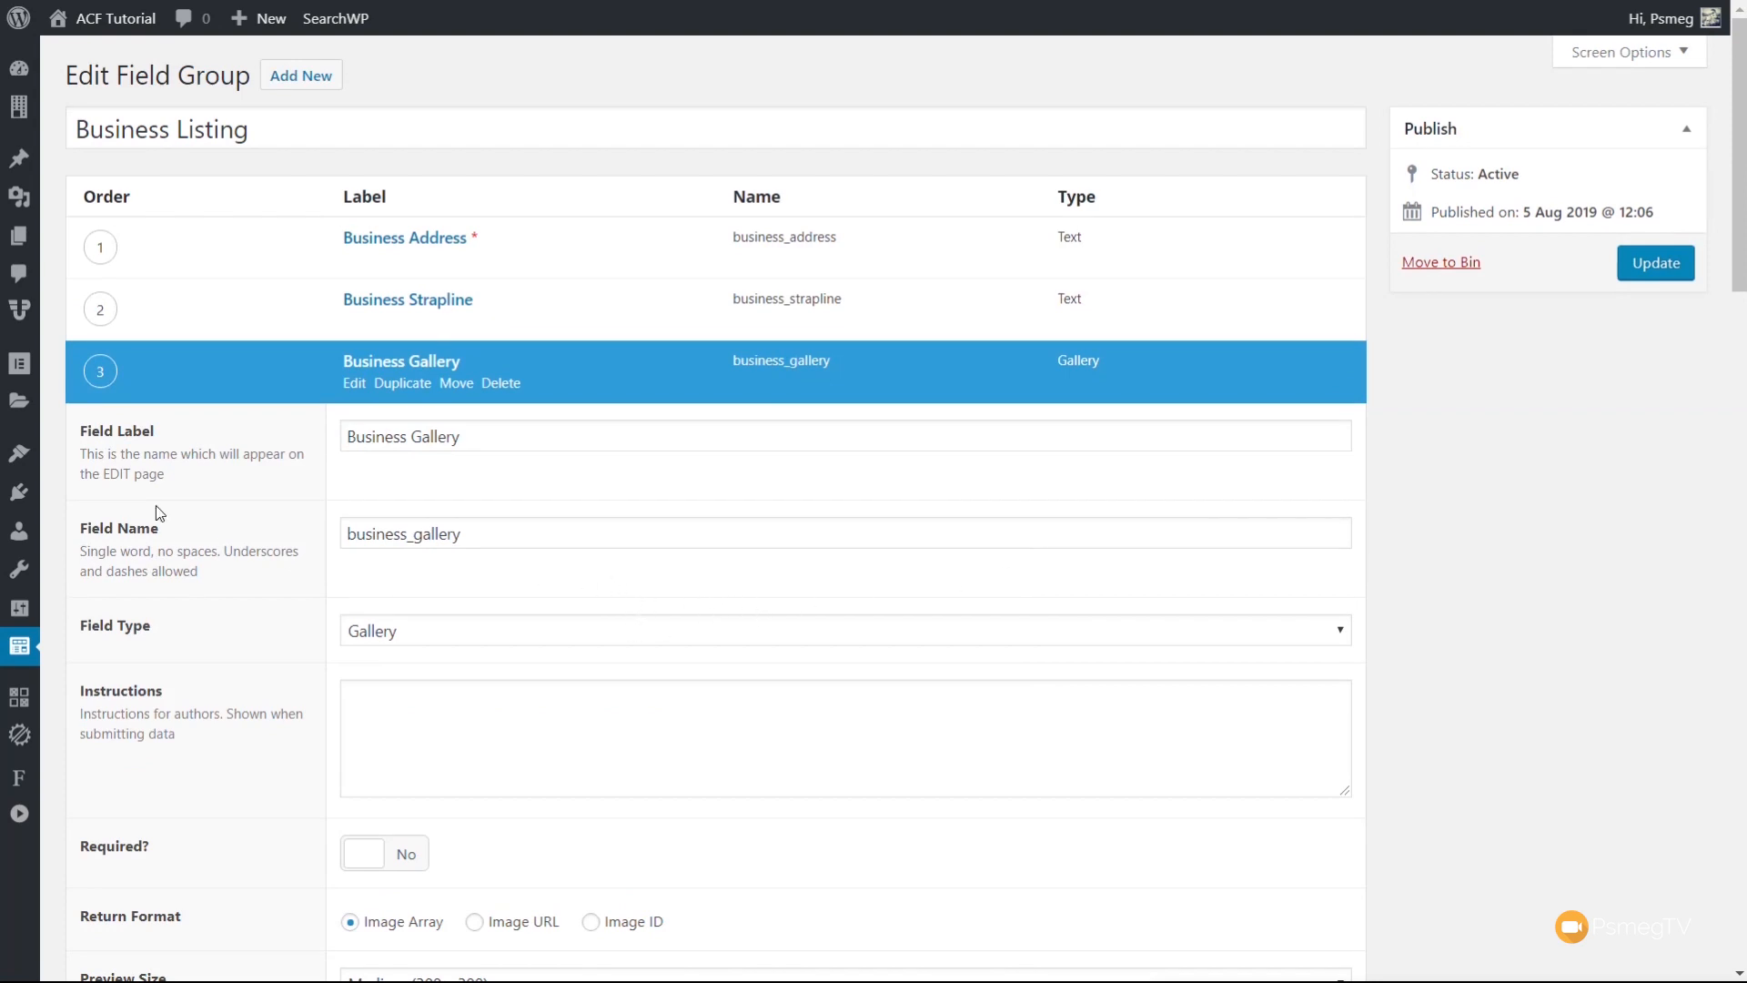
# Create a new page titled "Add Business" and publish it.
pyautogui.moveTo(18, 235)
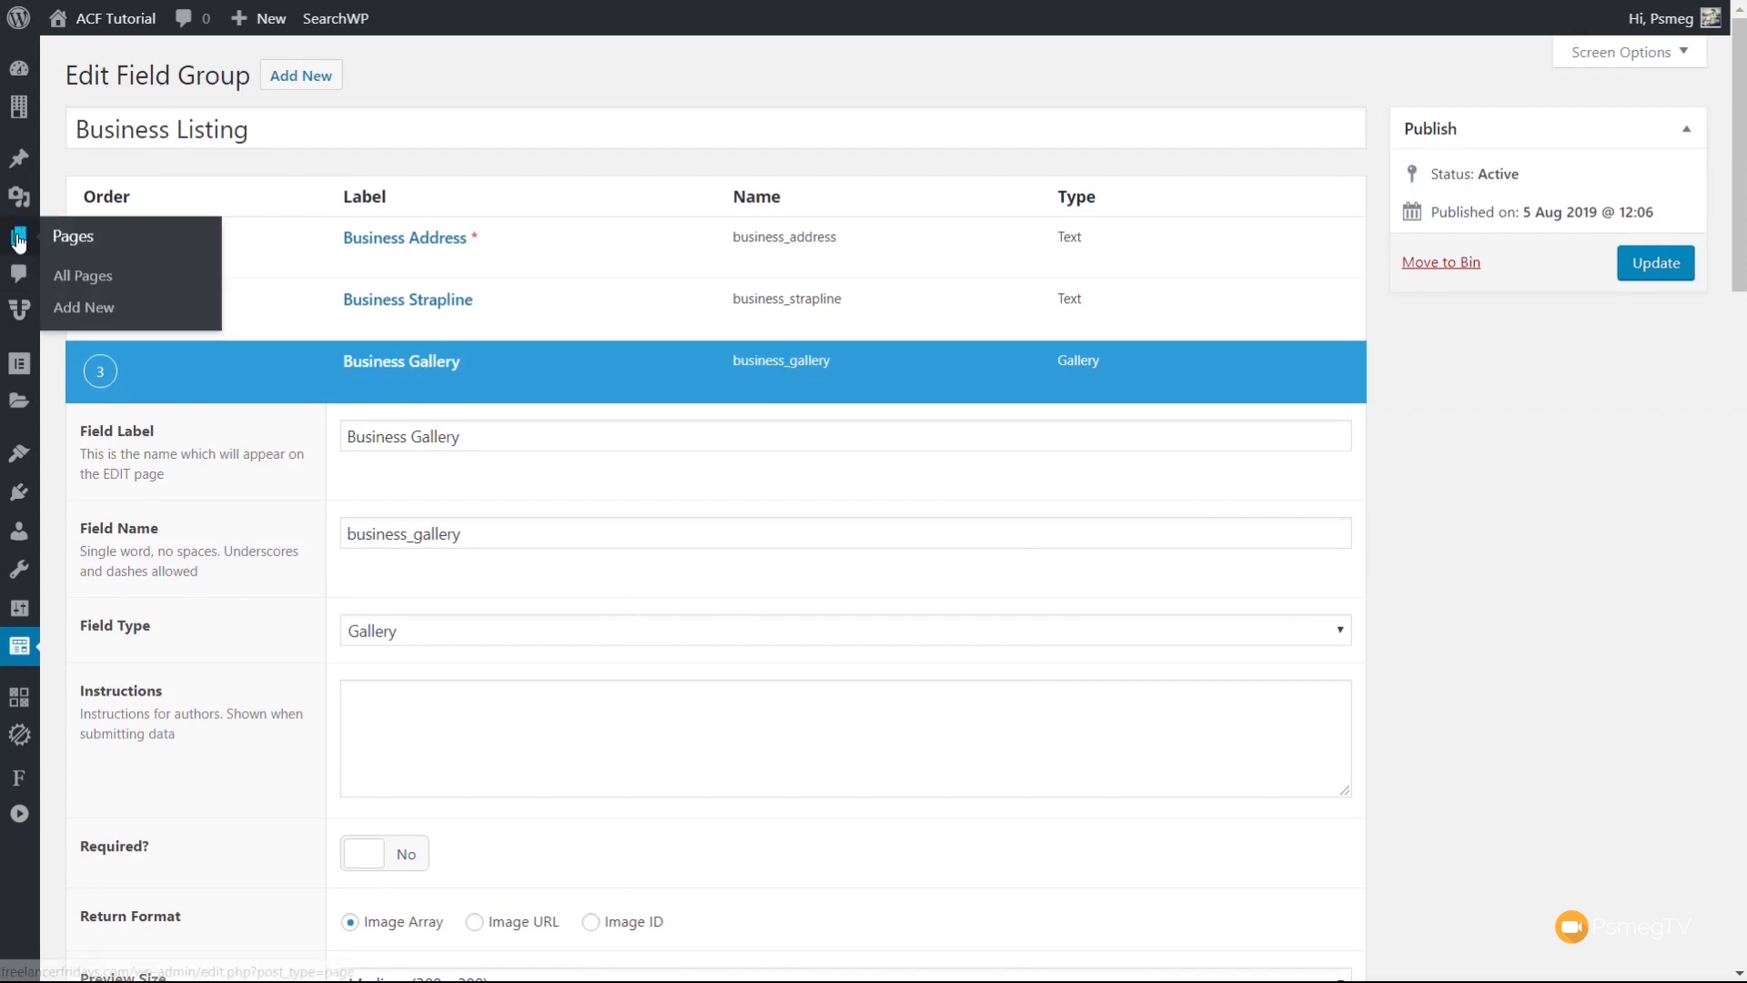
pyautogui.click(96, 310)
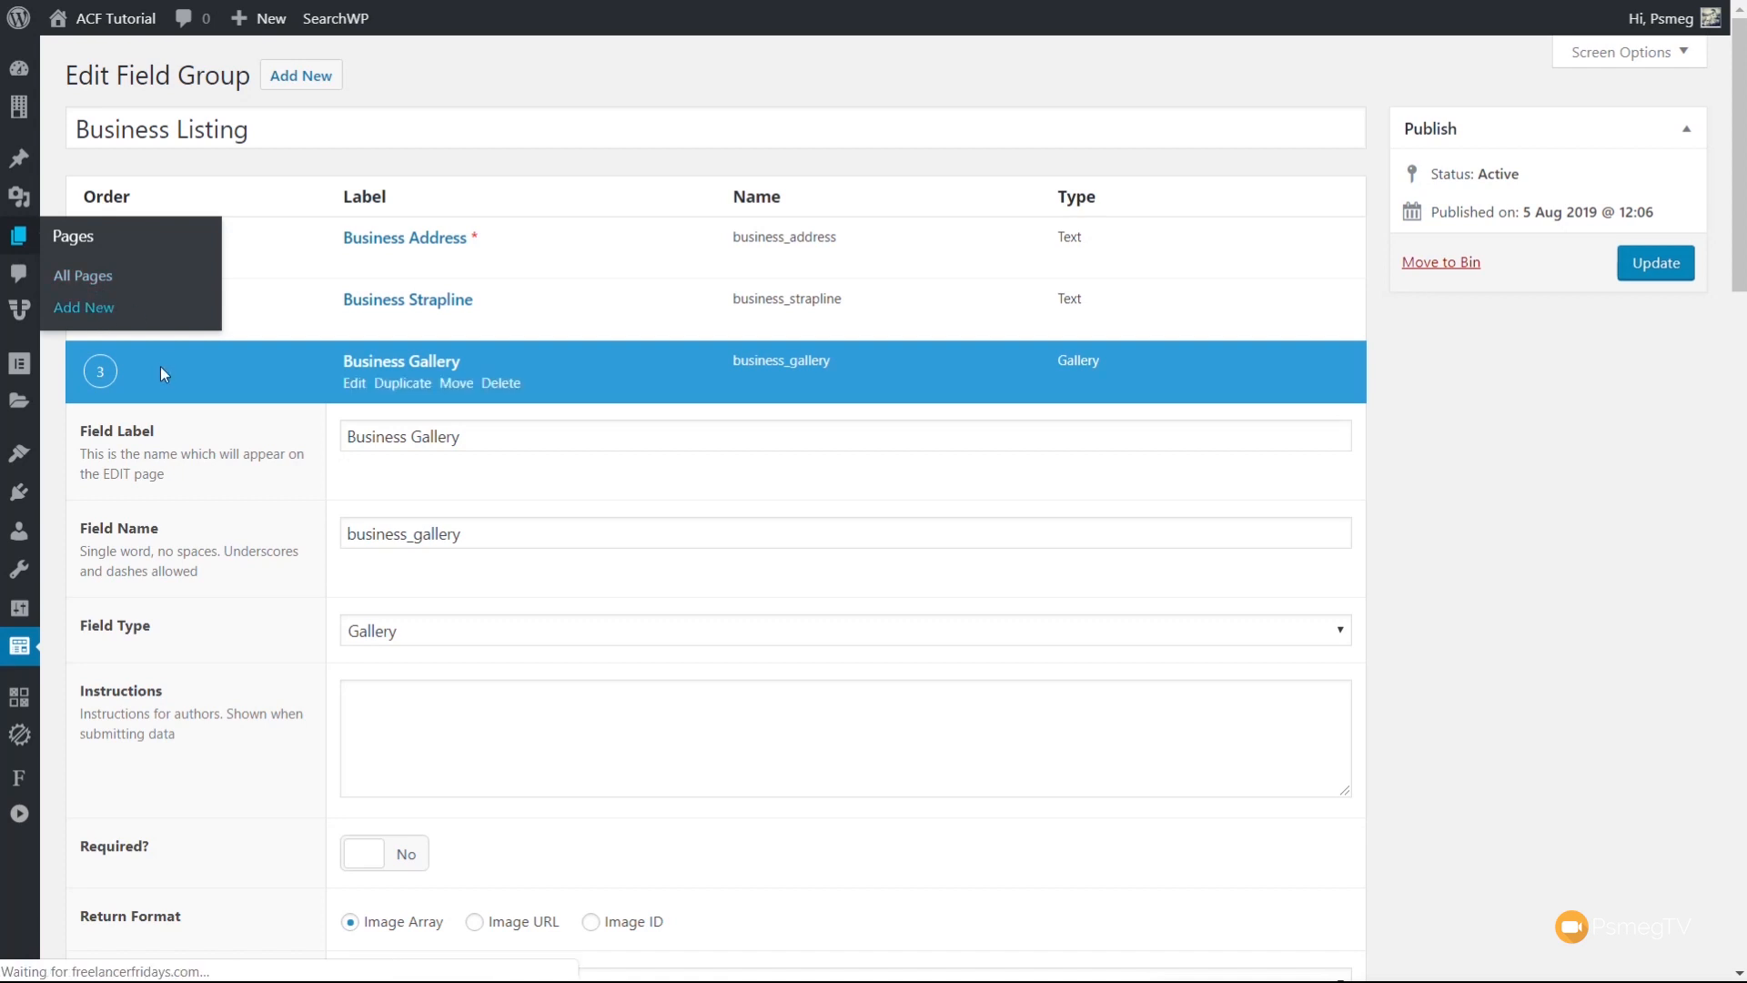
pyautogui.write('Add Business')
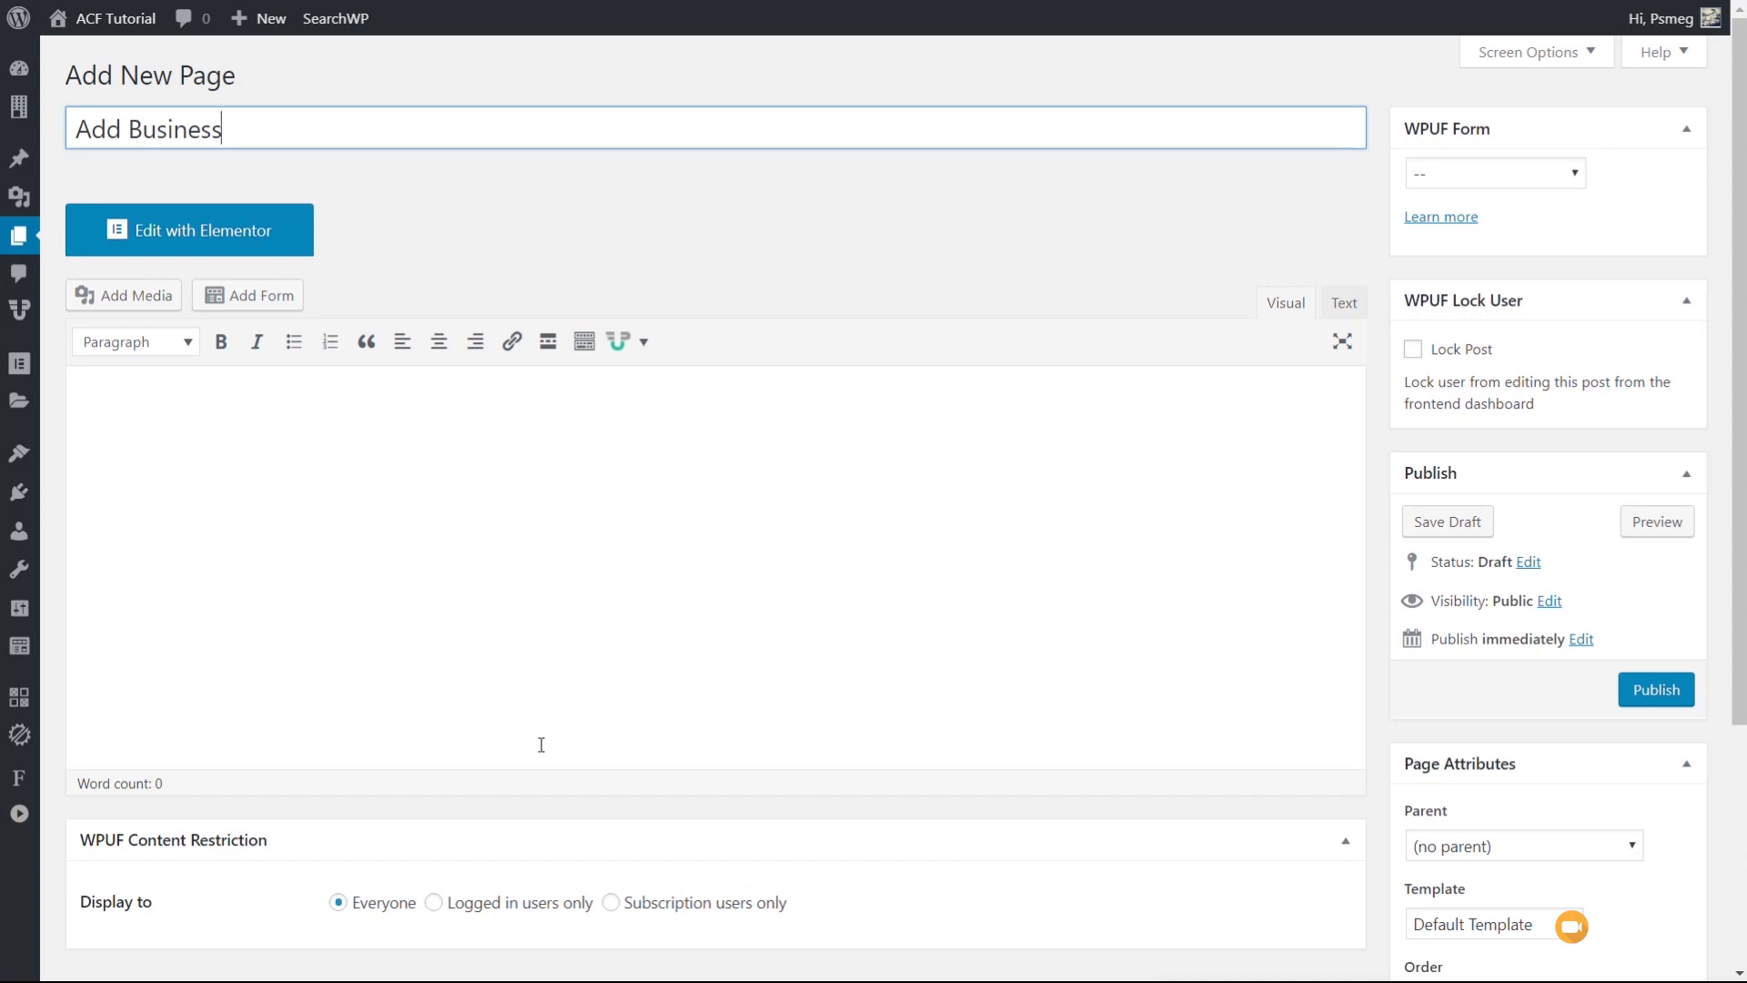
pyautogui.click(1654, 692)
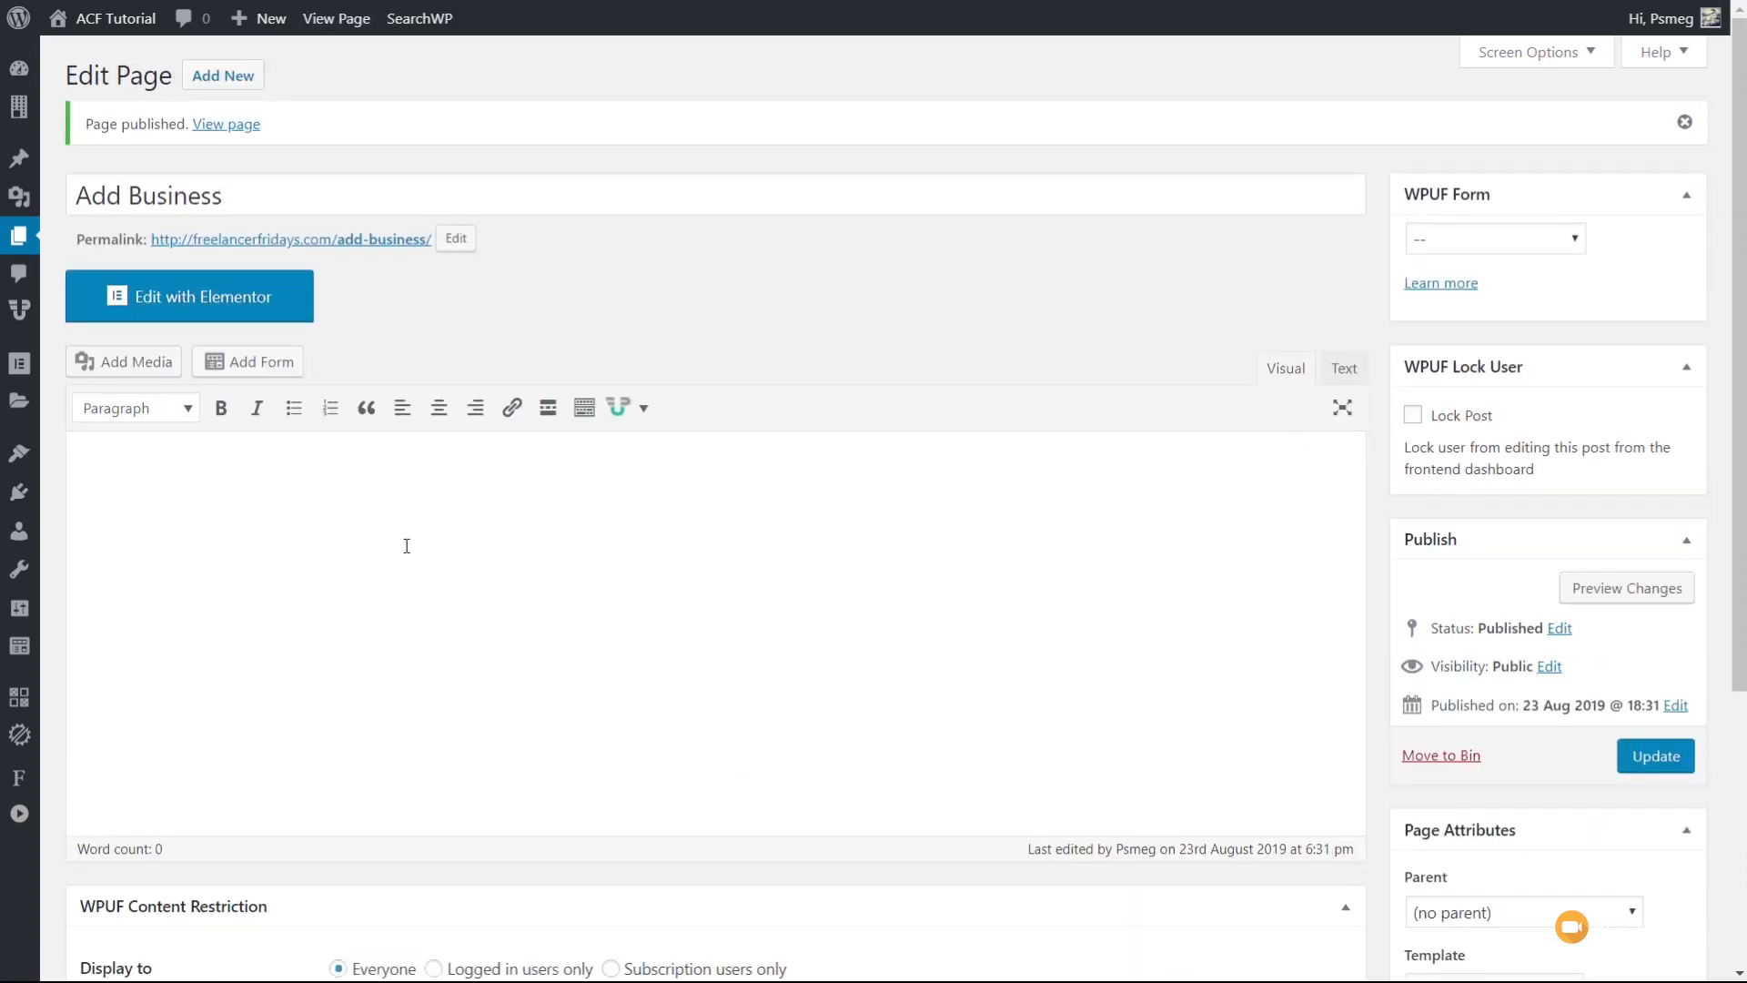
# Open the Add Business page in Elementor, add a PAFE Form Builder Field widget to it and show the field's settings.
pyautogui.click(241, 317)
pyautogui.scroll(-10, 208, 662)
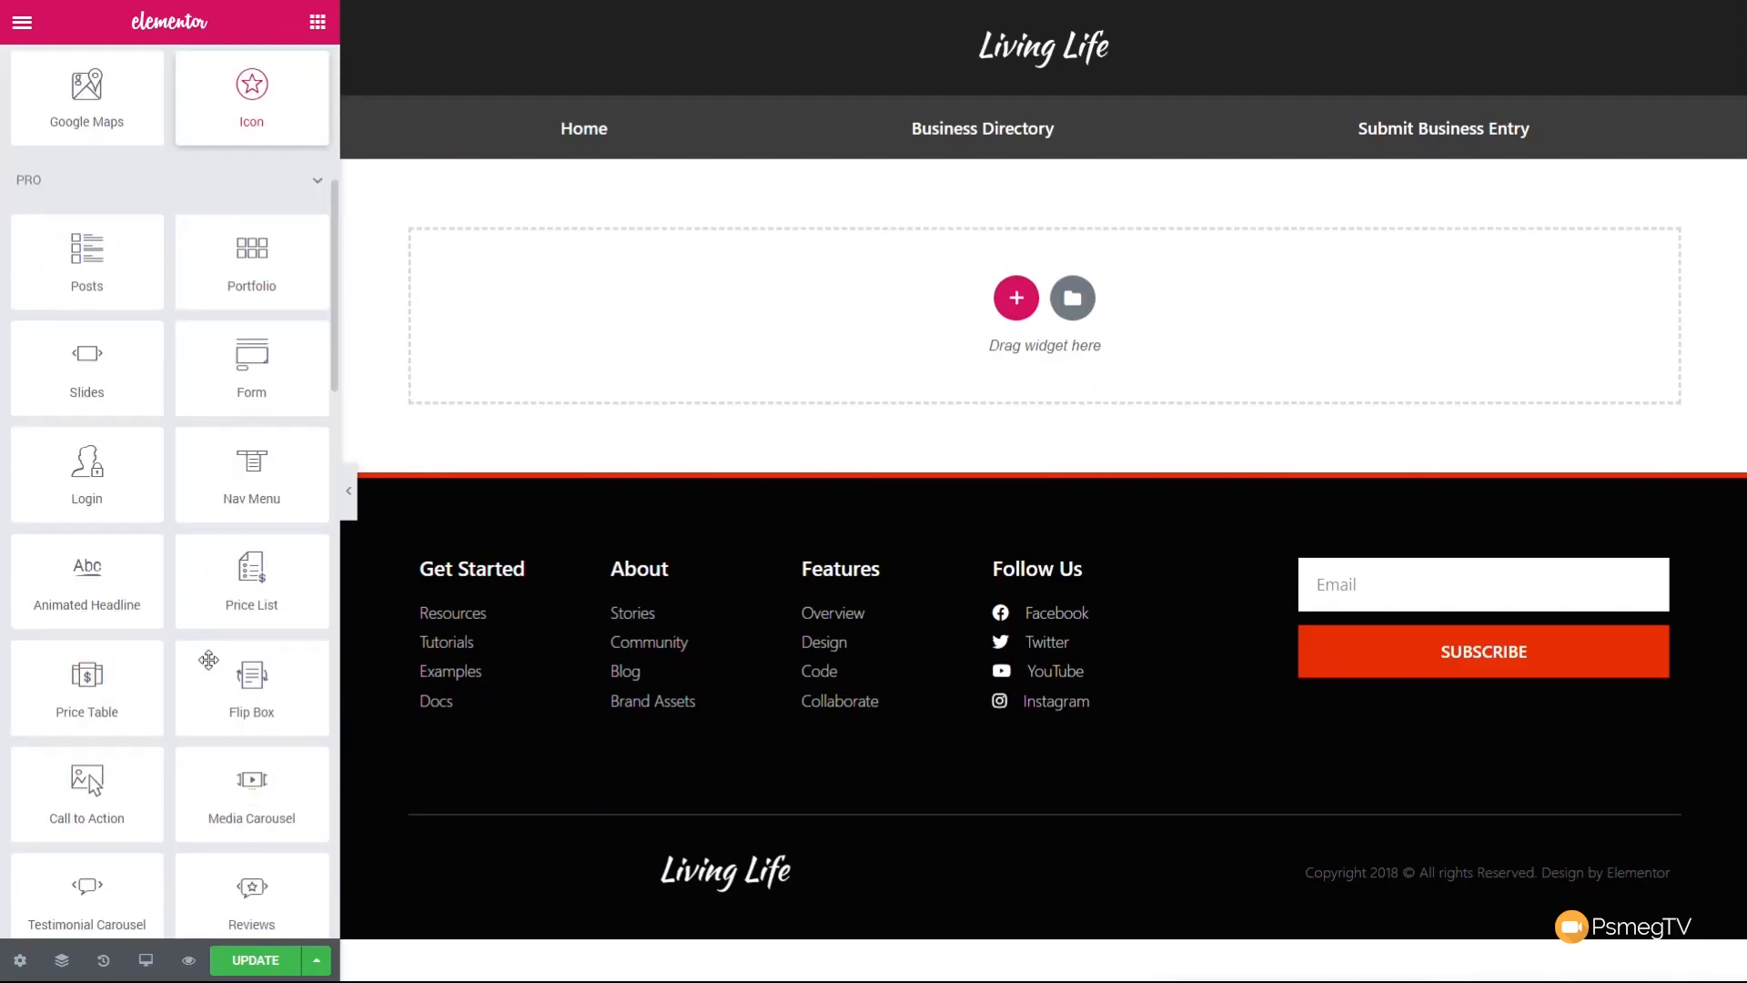
pyautogui.scroll(-10, 208, 662)
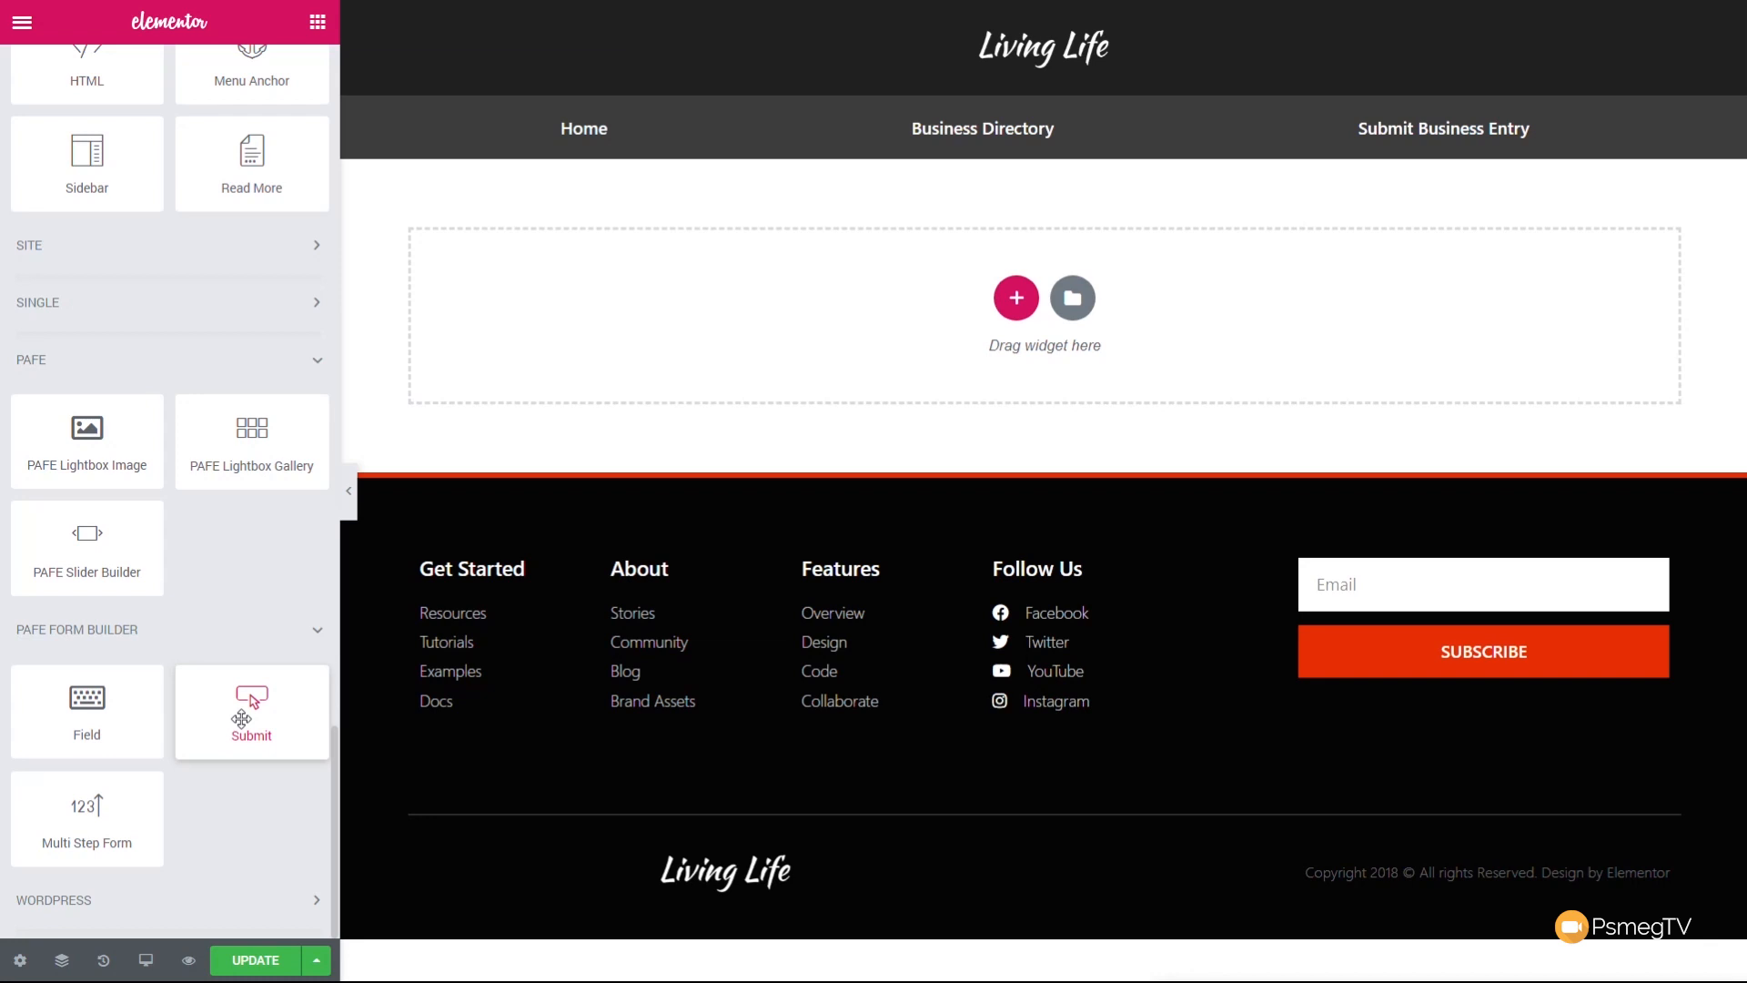
pyautogui.moveTo(110, 734); pyautogui.dragTo(716, 308)
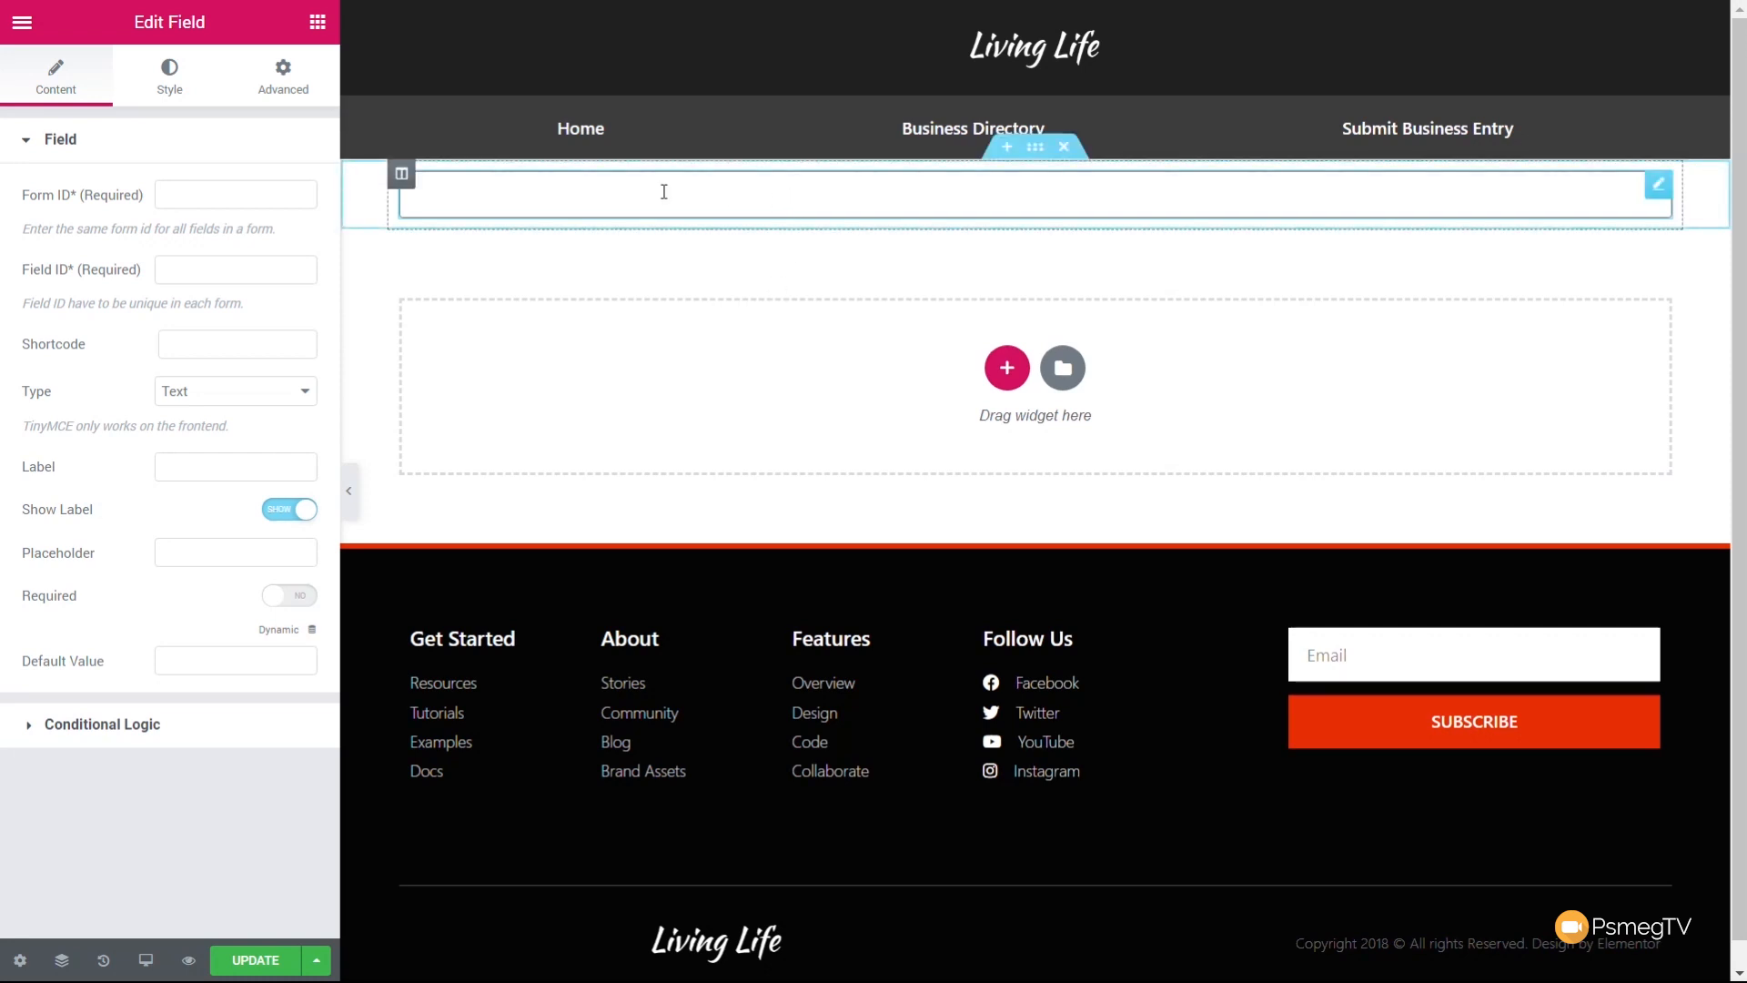
pyautogui.click(402, 176)
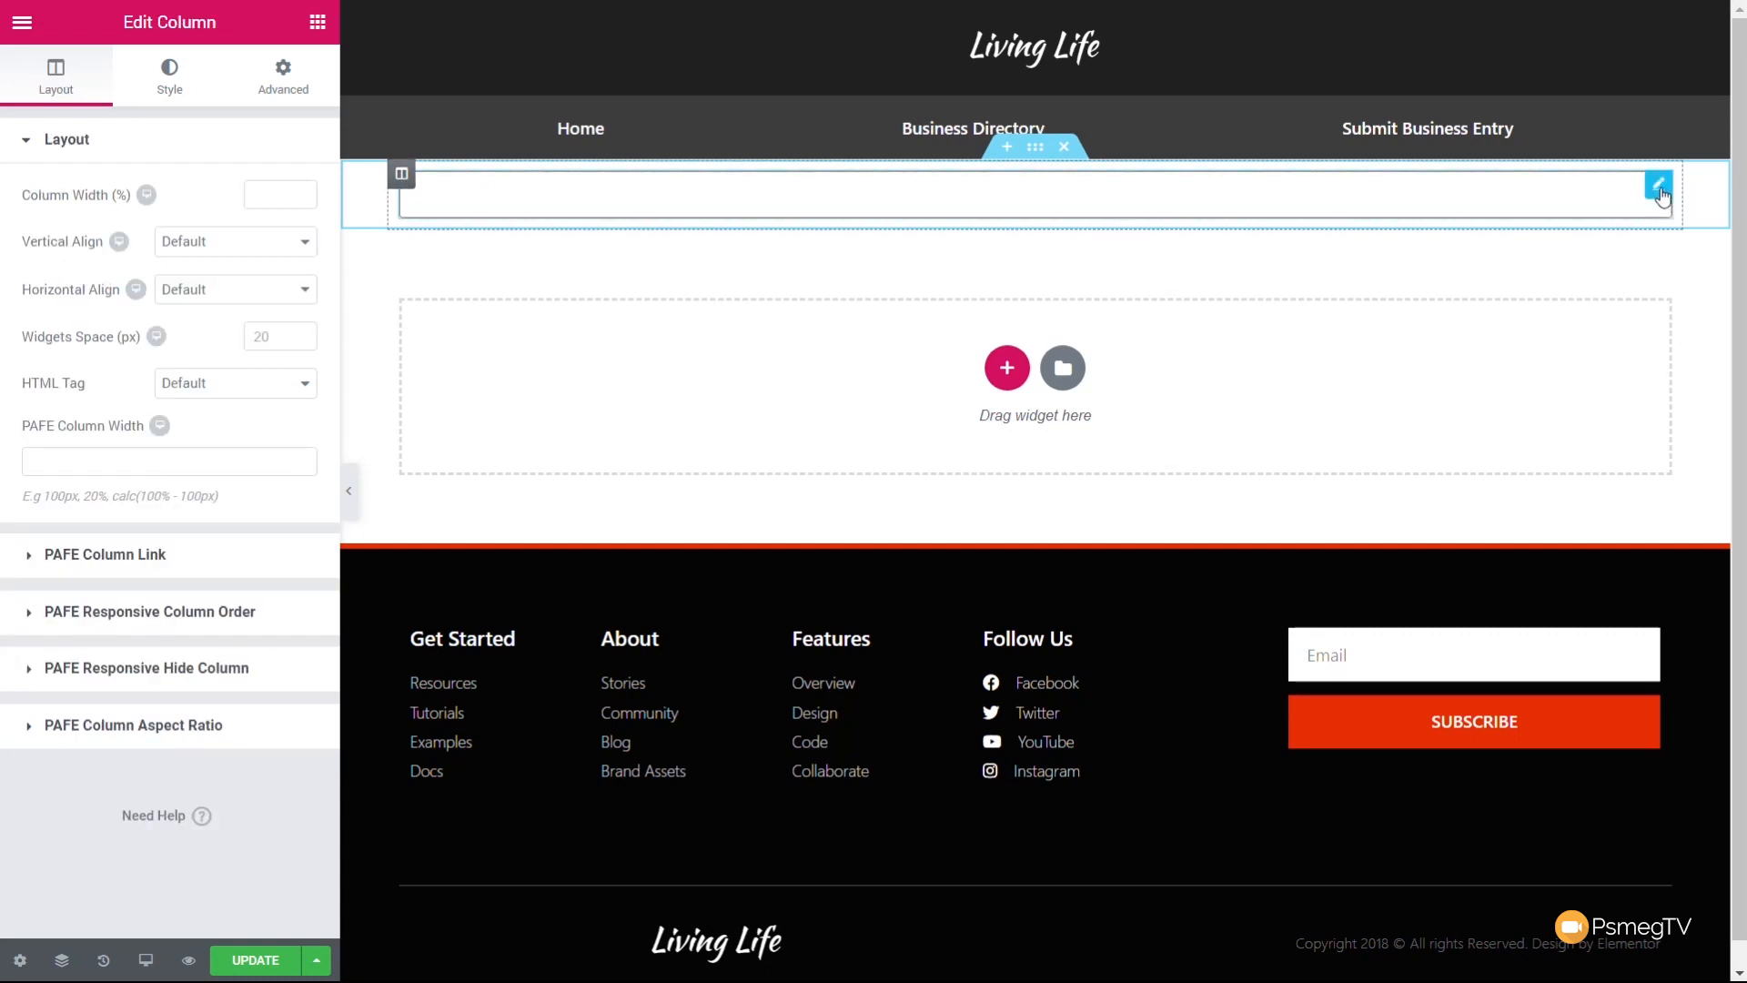
pyautogui.click(1659, 187)
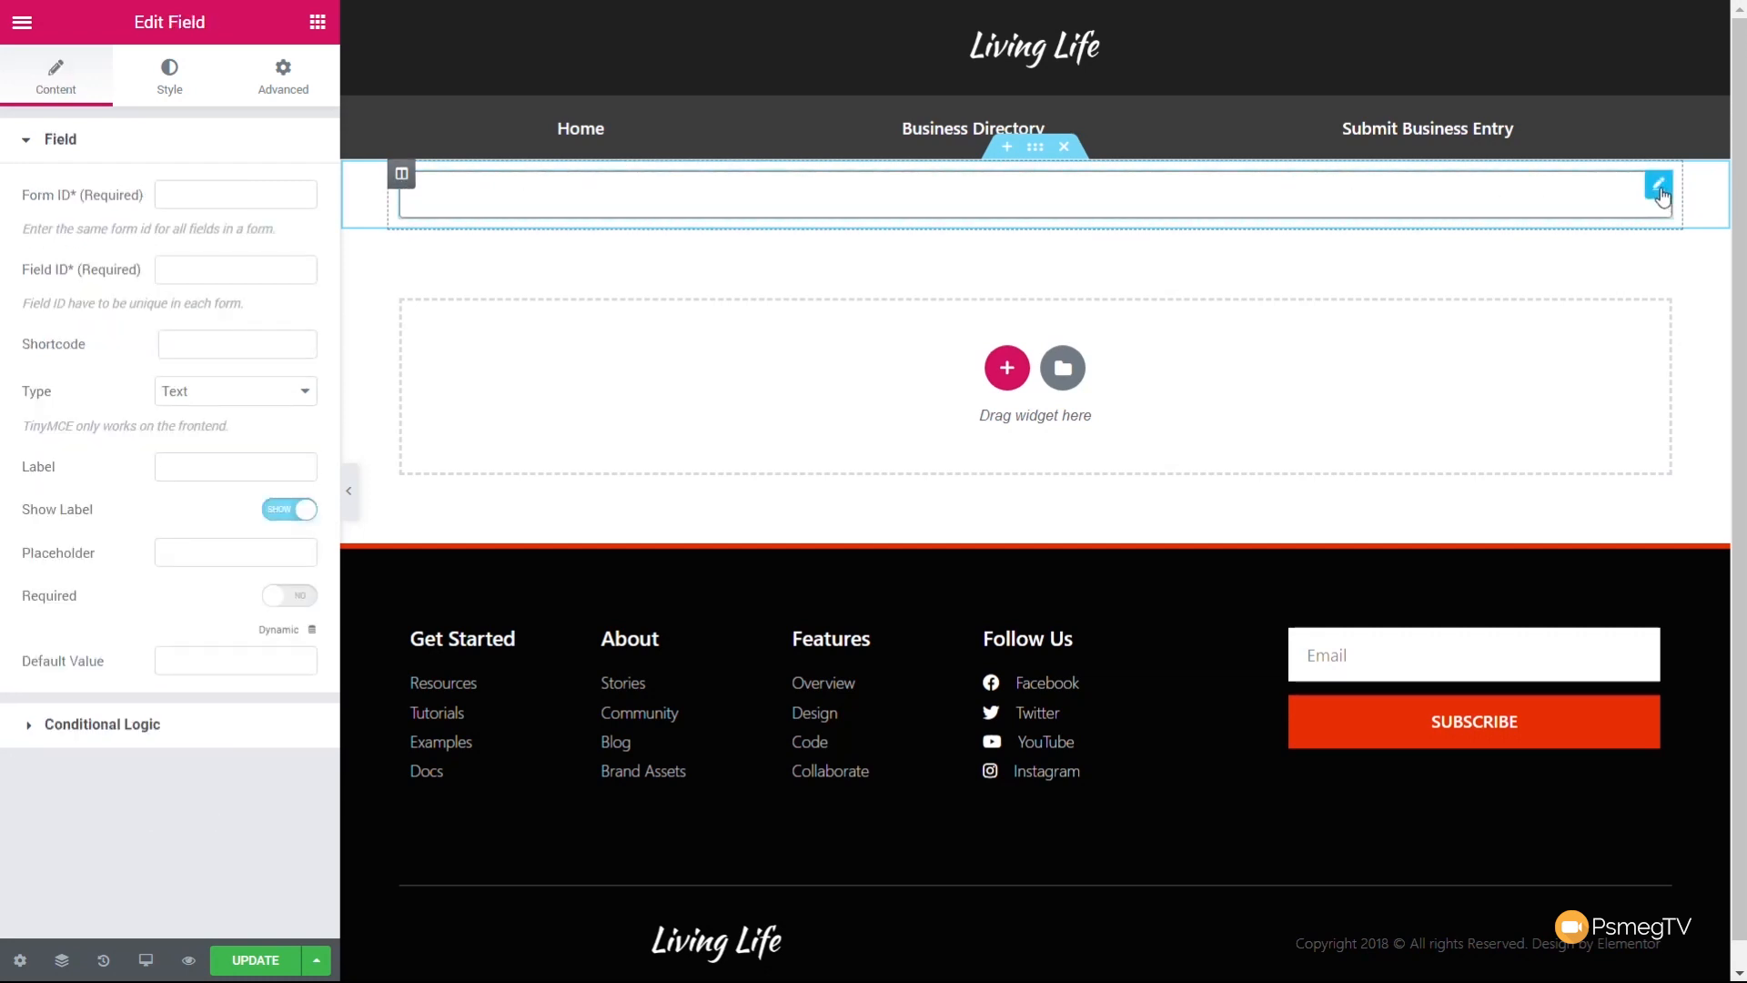
# Set the new field's Form ID to NewBiz and its Field ID to title.
pyautogui.click(262, 196)
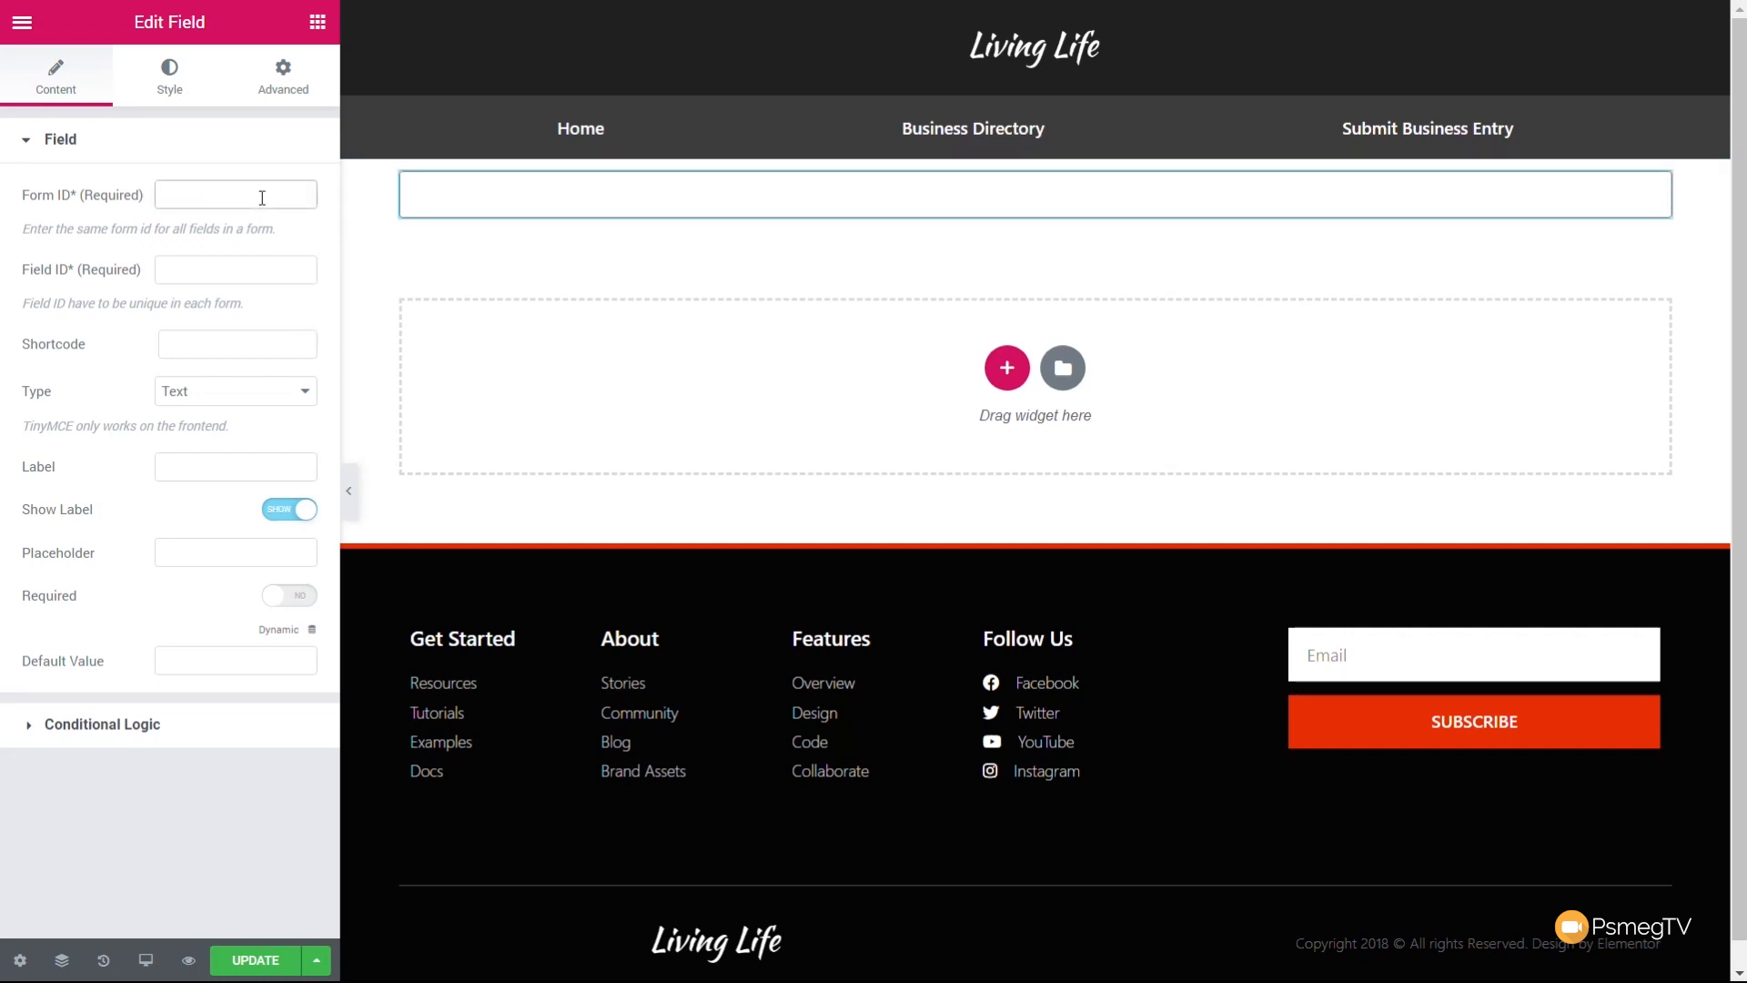
pyautogui.write('NewBiz')
pyautogui.moveTo(226, 195); pyautogui.dragTo(165, 197)
pyautogui.click(209, 272)
pyautogui.write('title')
pyautogui.moveTo(268, 344); pyautogui.dragTo(172, 347)
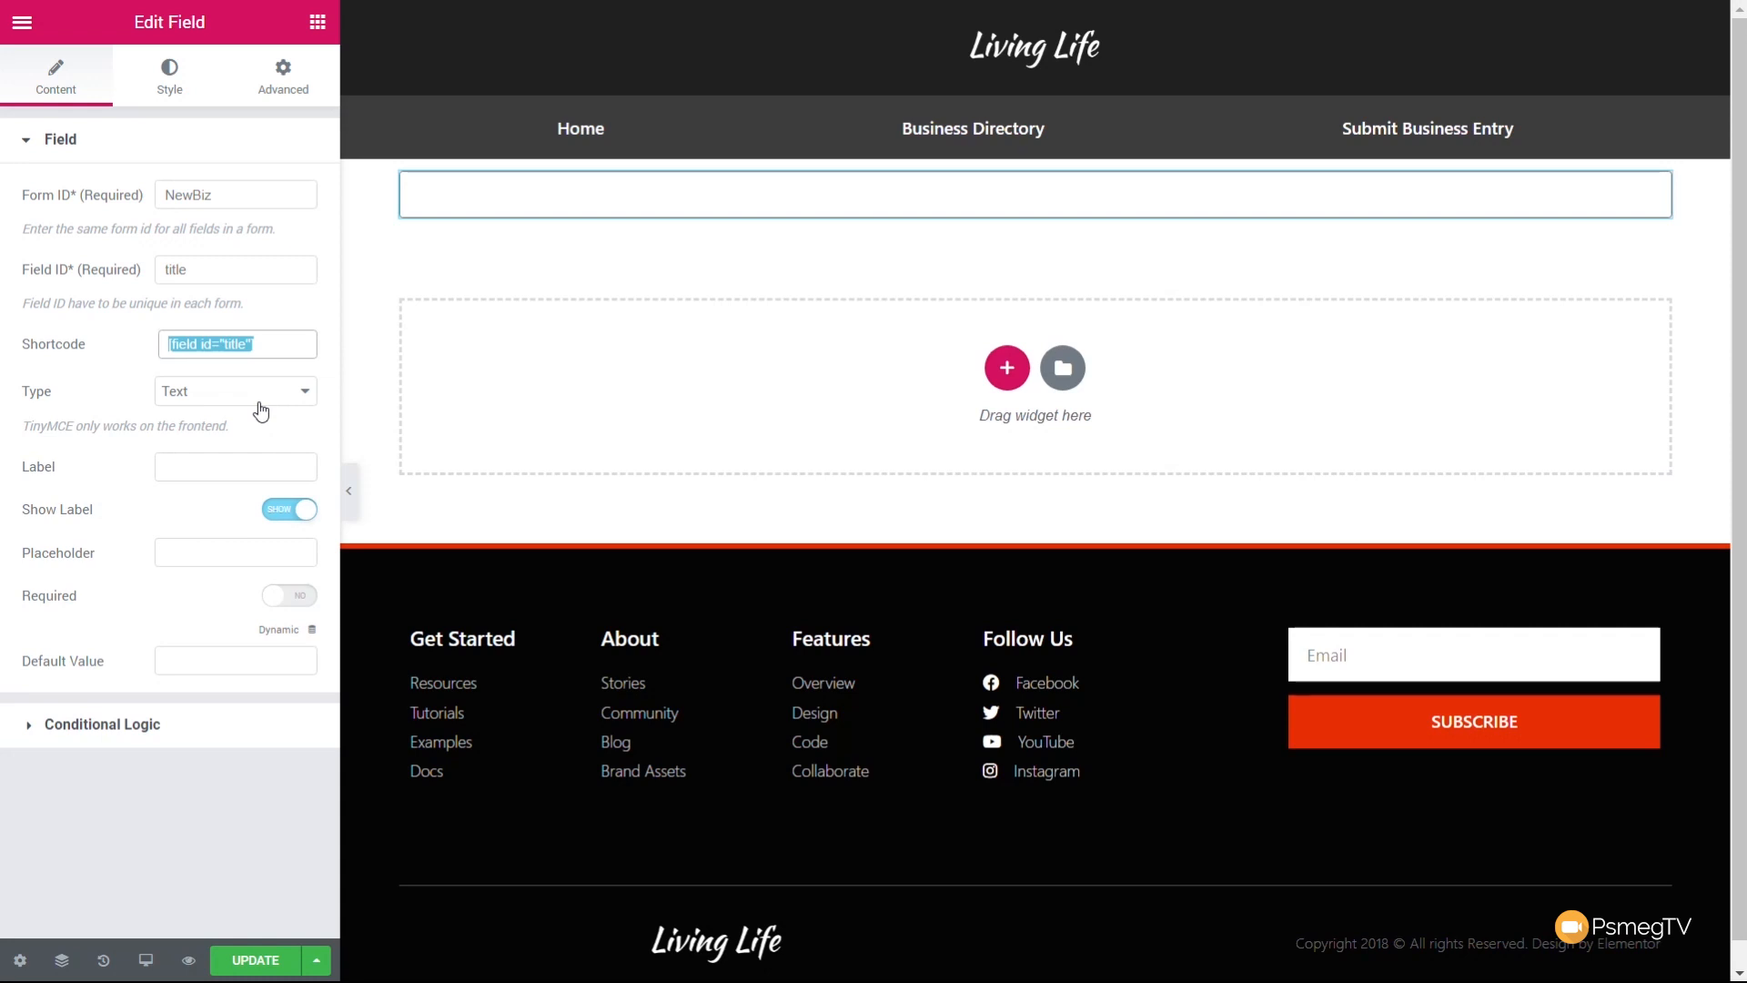
# Give the title field the placeholder "Business Name" and make it required.
pyautogui.click(212, 557)
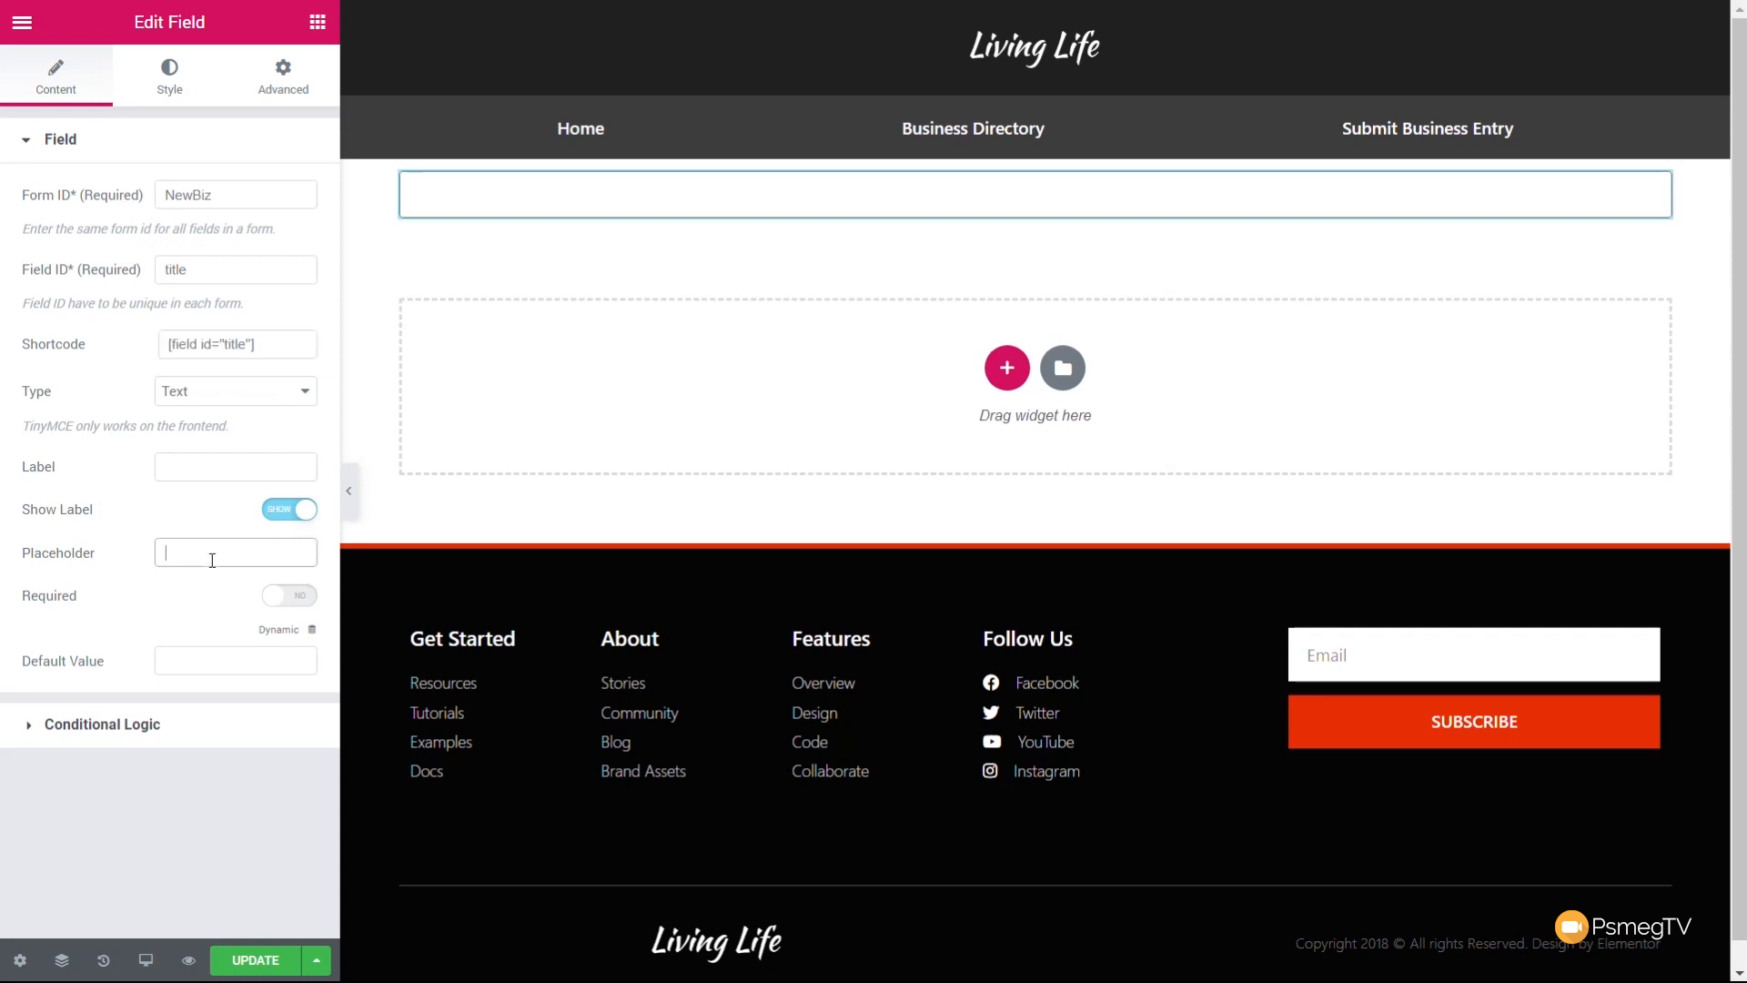
pyautogui.write('Business ')
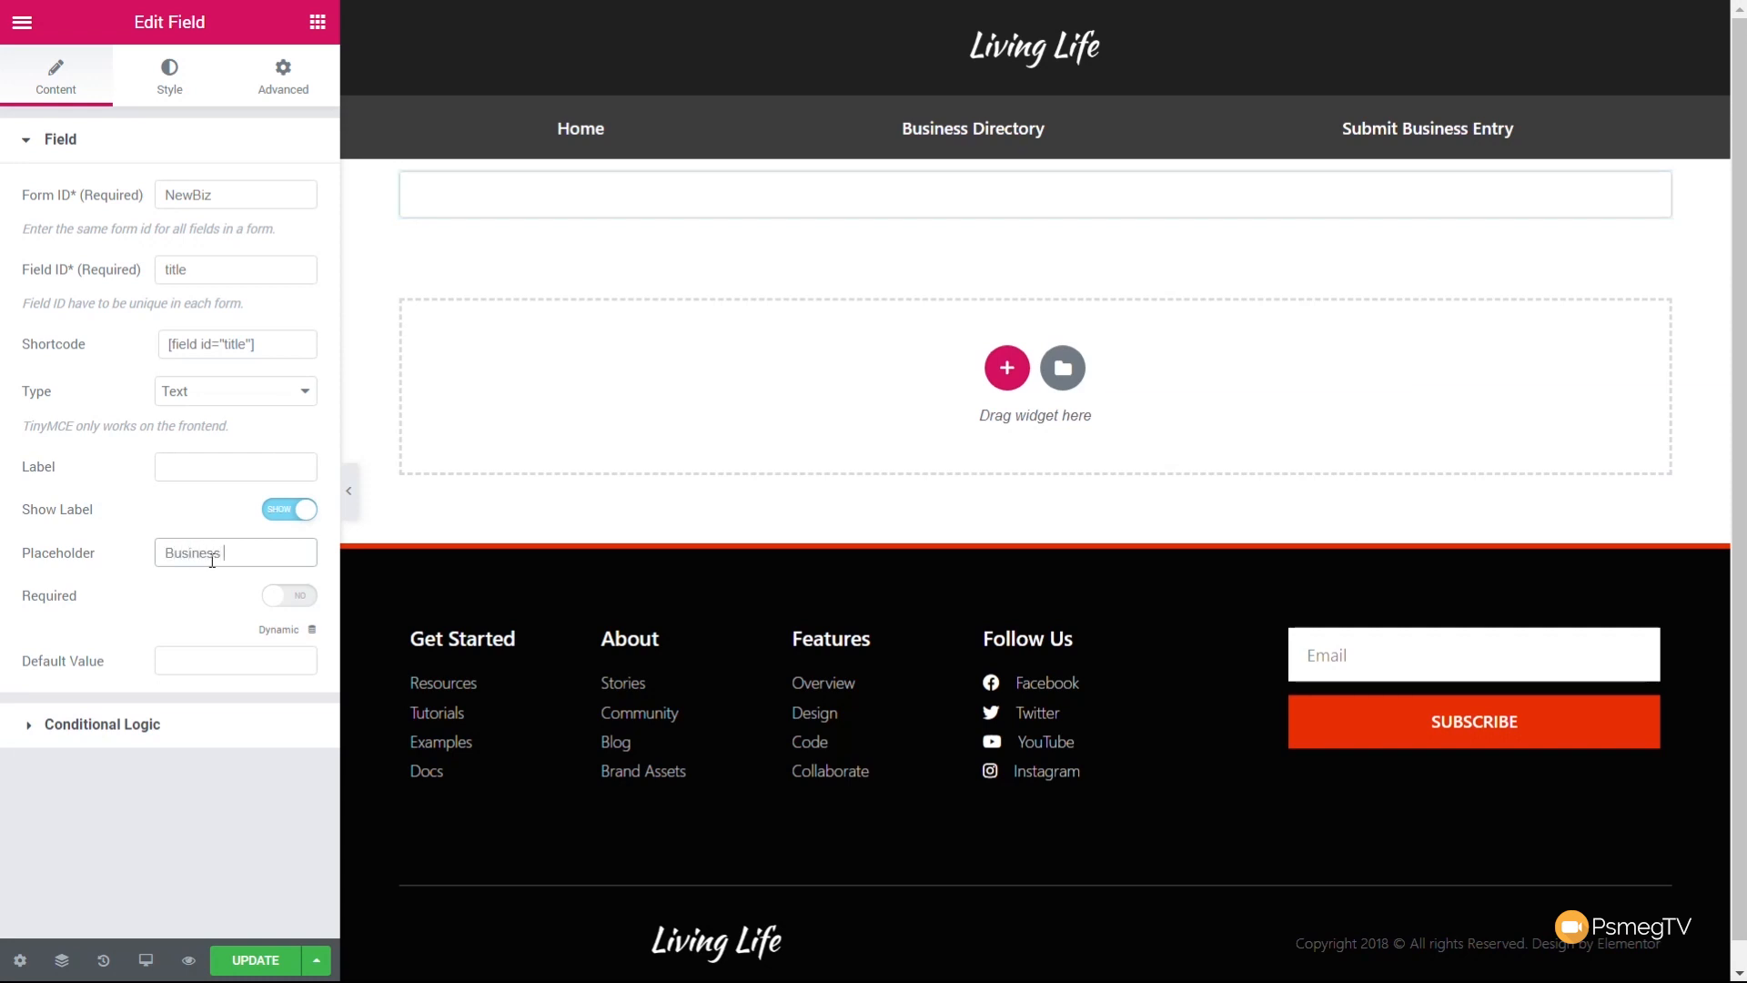
pyautogui.write('Name')
pyautogui.click(301, 603)
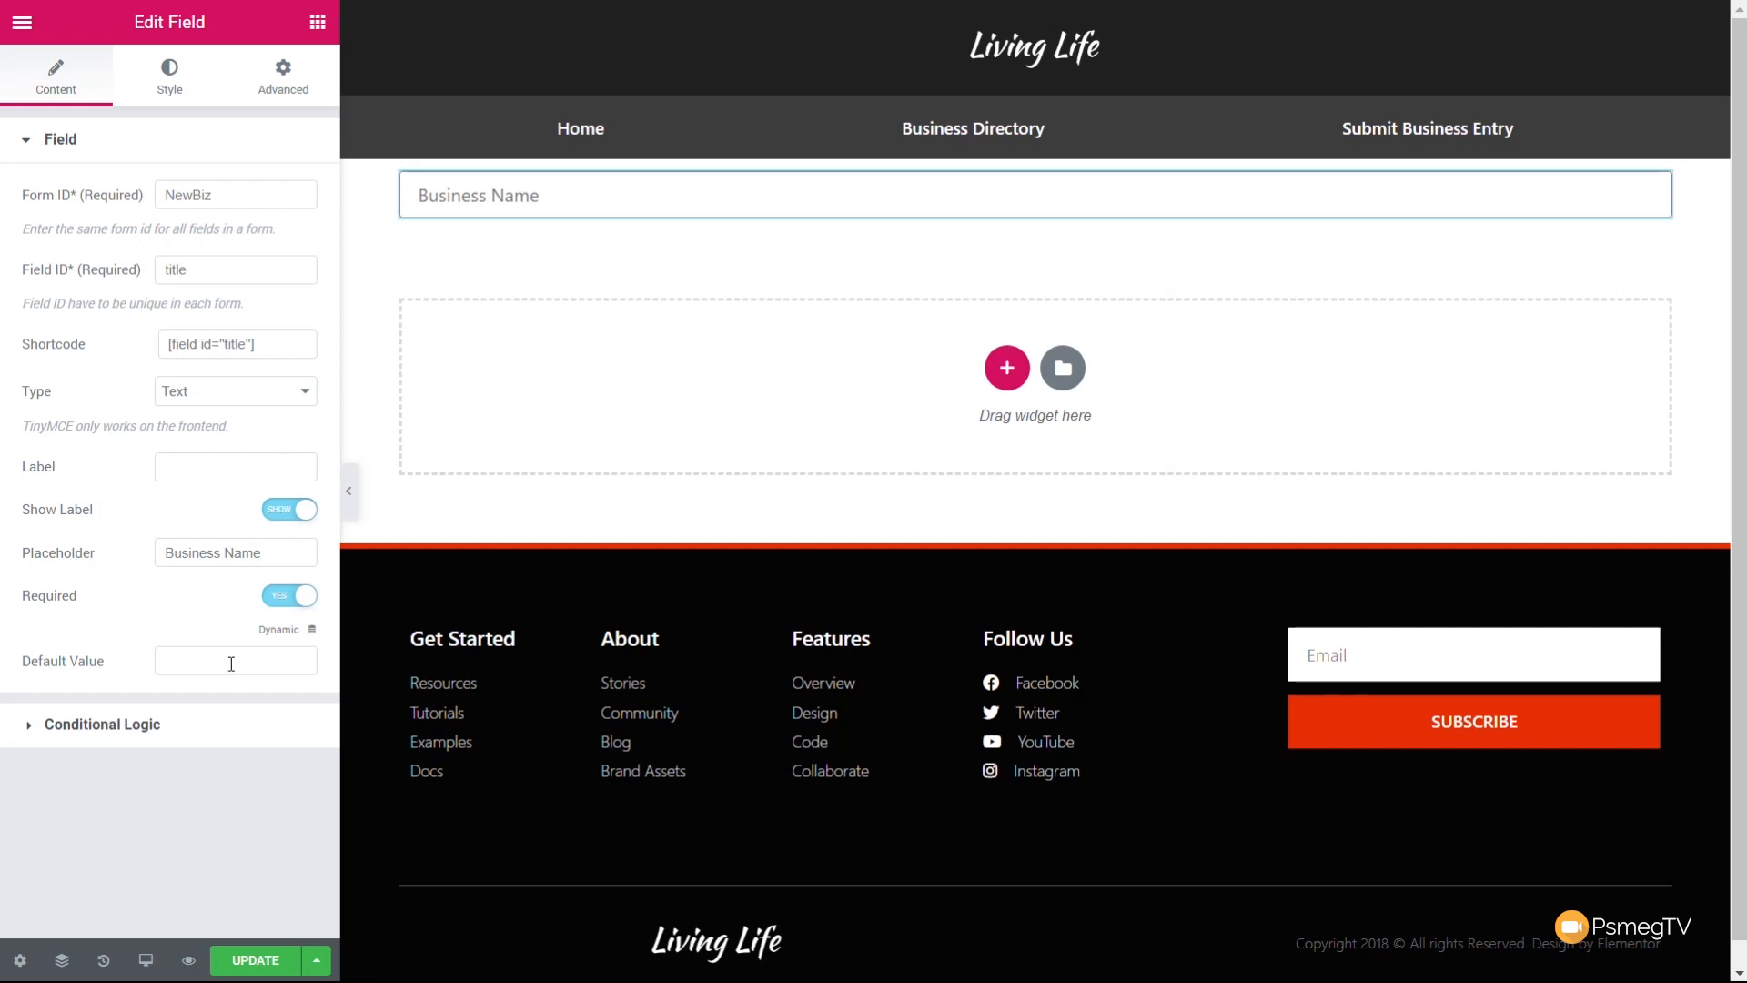
# Add a second PAFE form field below Business Name with Form ID NewBiz and Field ID featured.
pyautogui.click(316, 21)
pyautogui.scroll(-15, 173, 647)
pyautogui.scroll(-5, 176, 647)
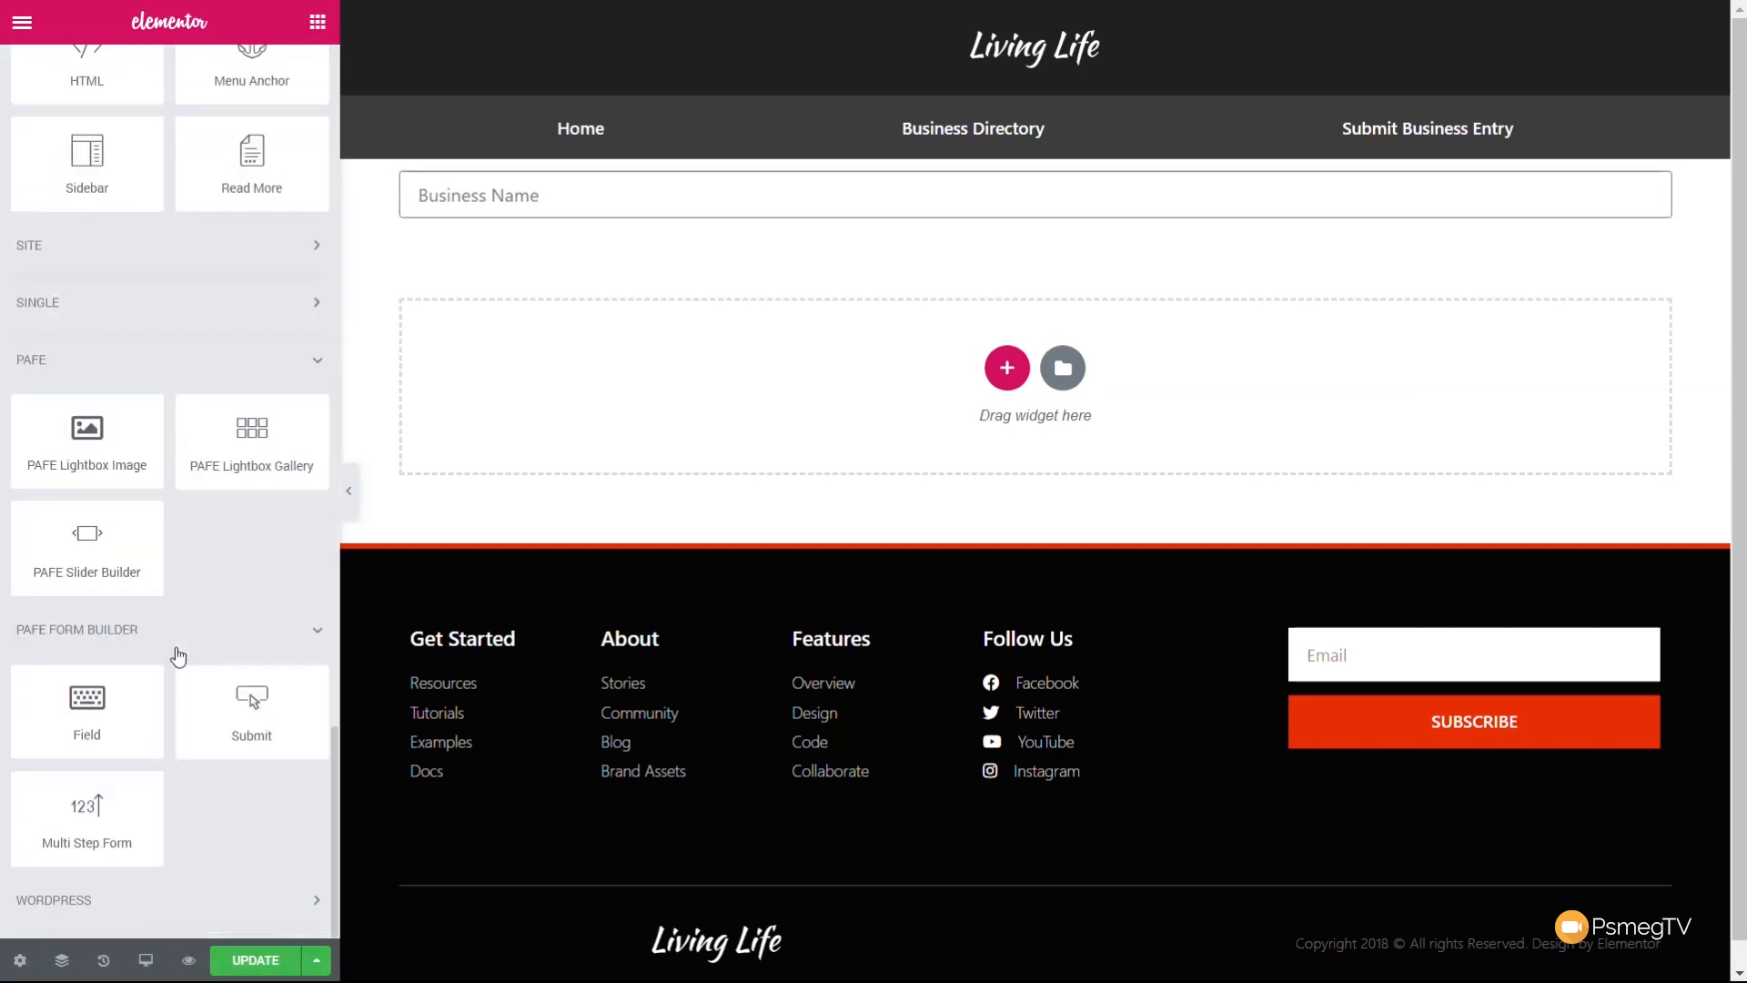
pyautogui.moveTo(86, 700); pyautogui.dragTo(643, 230)
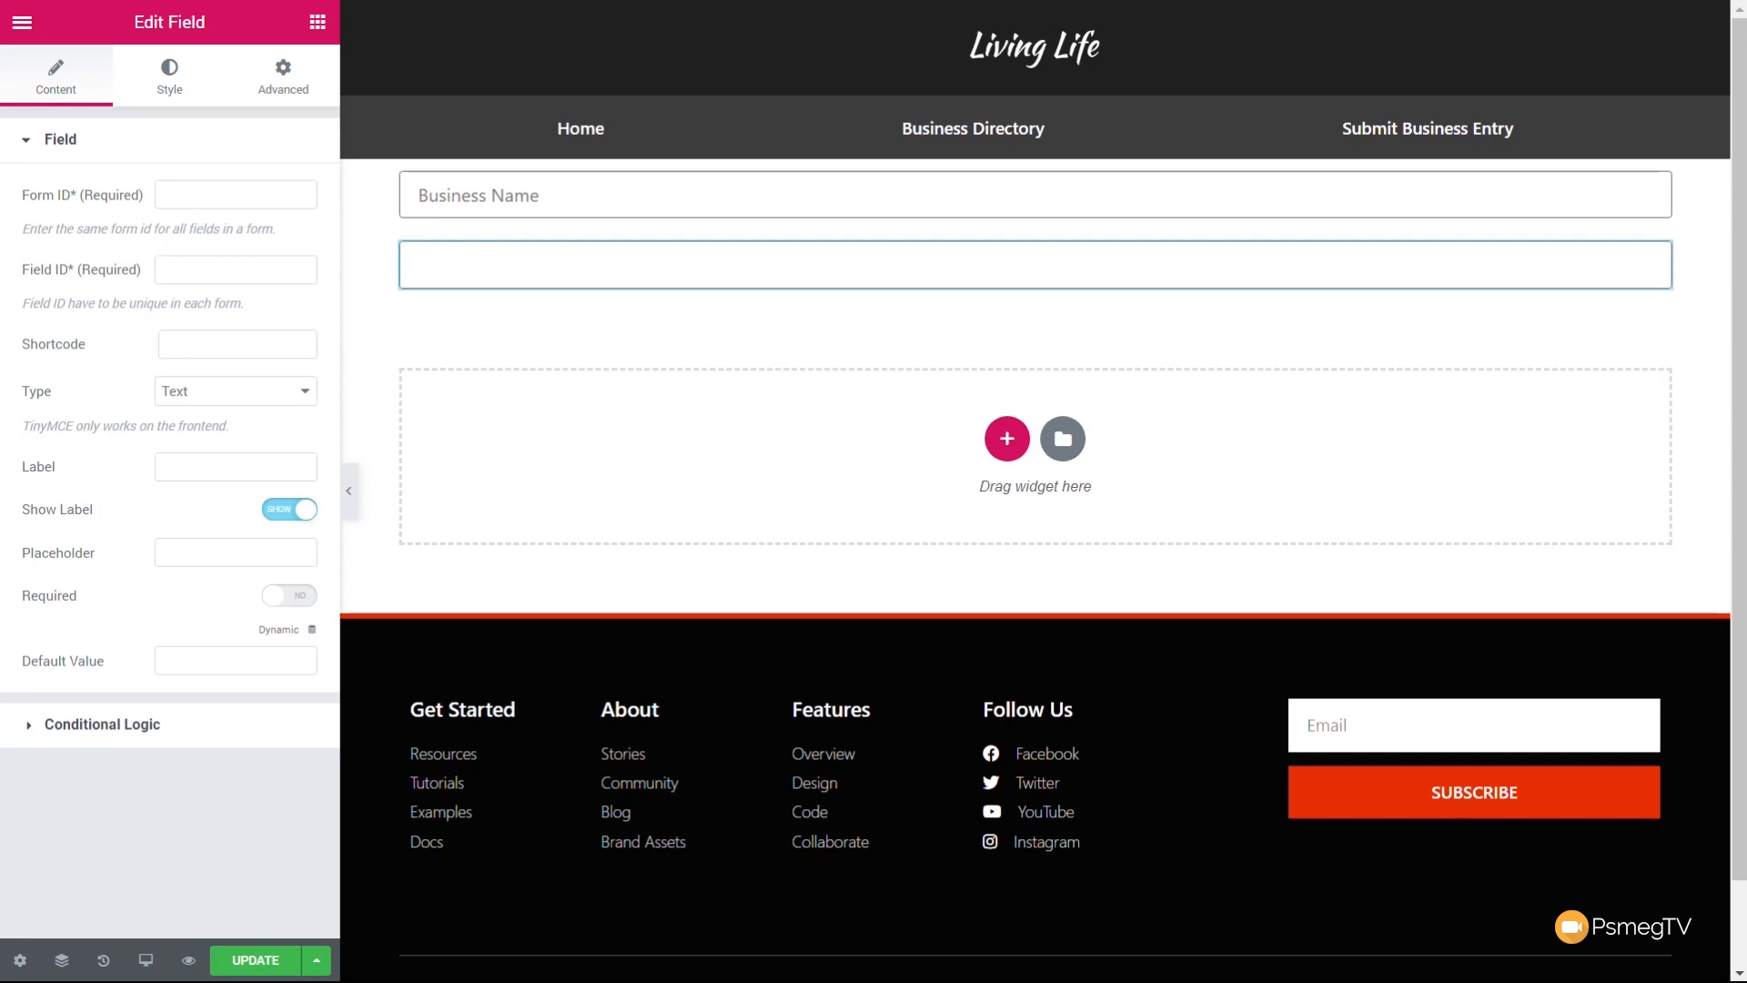
pyautogui.click(177, 199)
pyautogui.write('NewBiz')
pyautogui.click(195, 273)
pyautogui.write('featured')
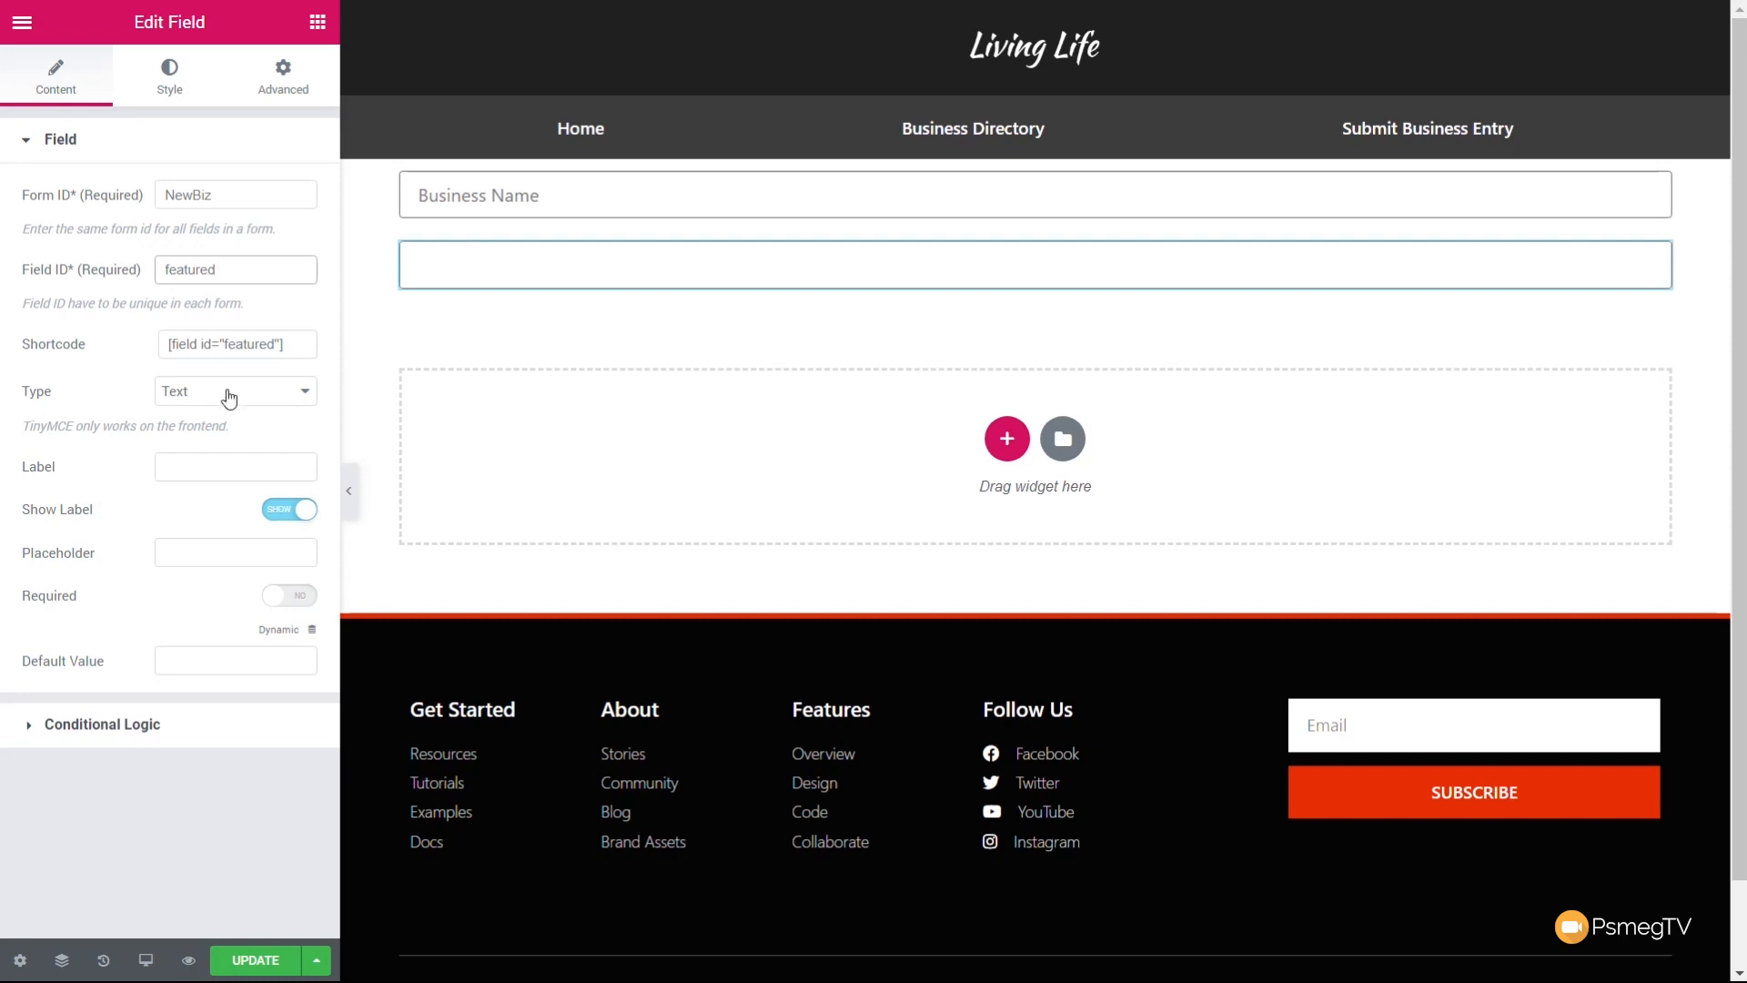
# Change the featured field's type to Image Upload.
pyautogui.click(271, 396)
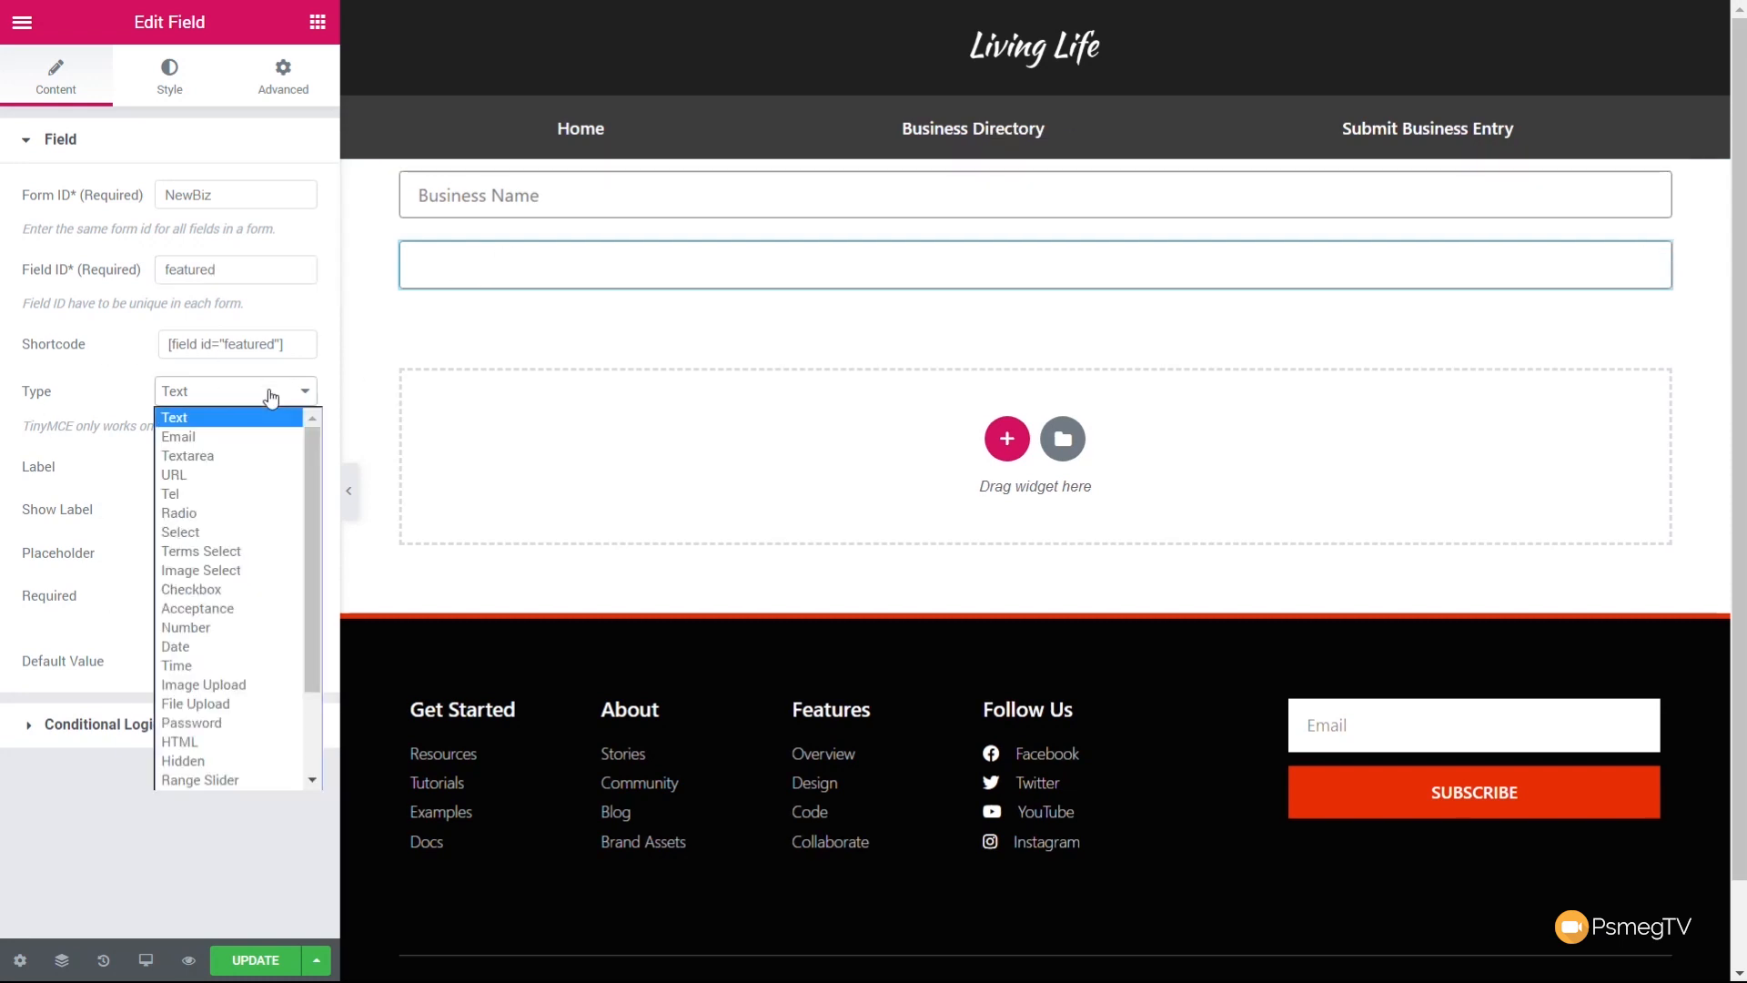
pyautogui.moveTo(310, 440); pyautogui.dragTo(333, 484)
pyautogui.click(202, 634)
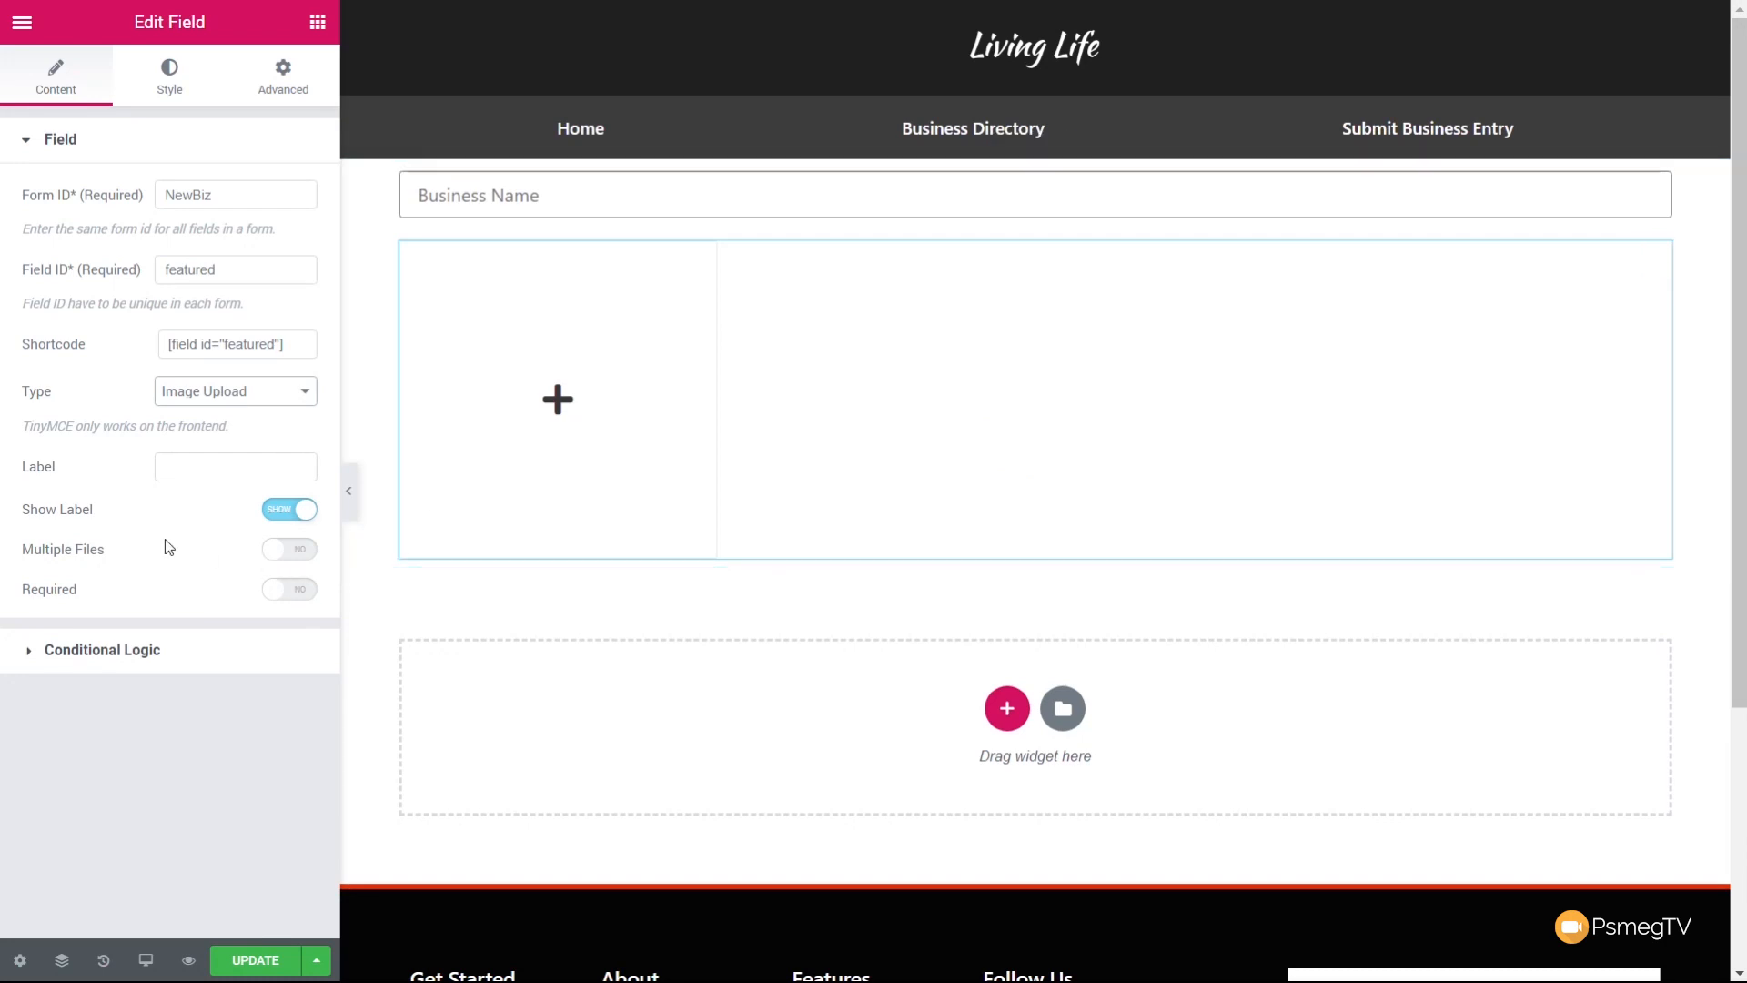
# Label the image upload field "Featured Image", make it required and show the required mark.
pyautogui.click(217, 474)
pyautogui.write('Featured Image')
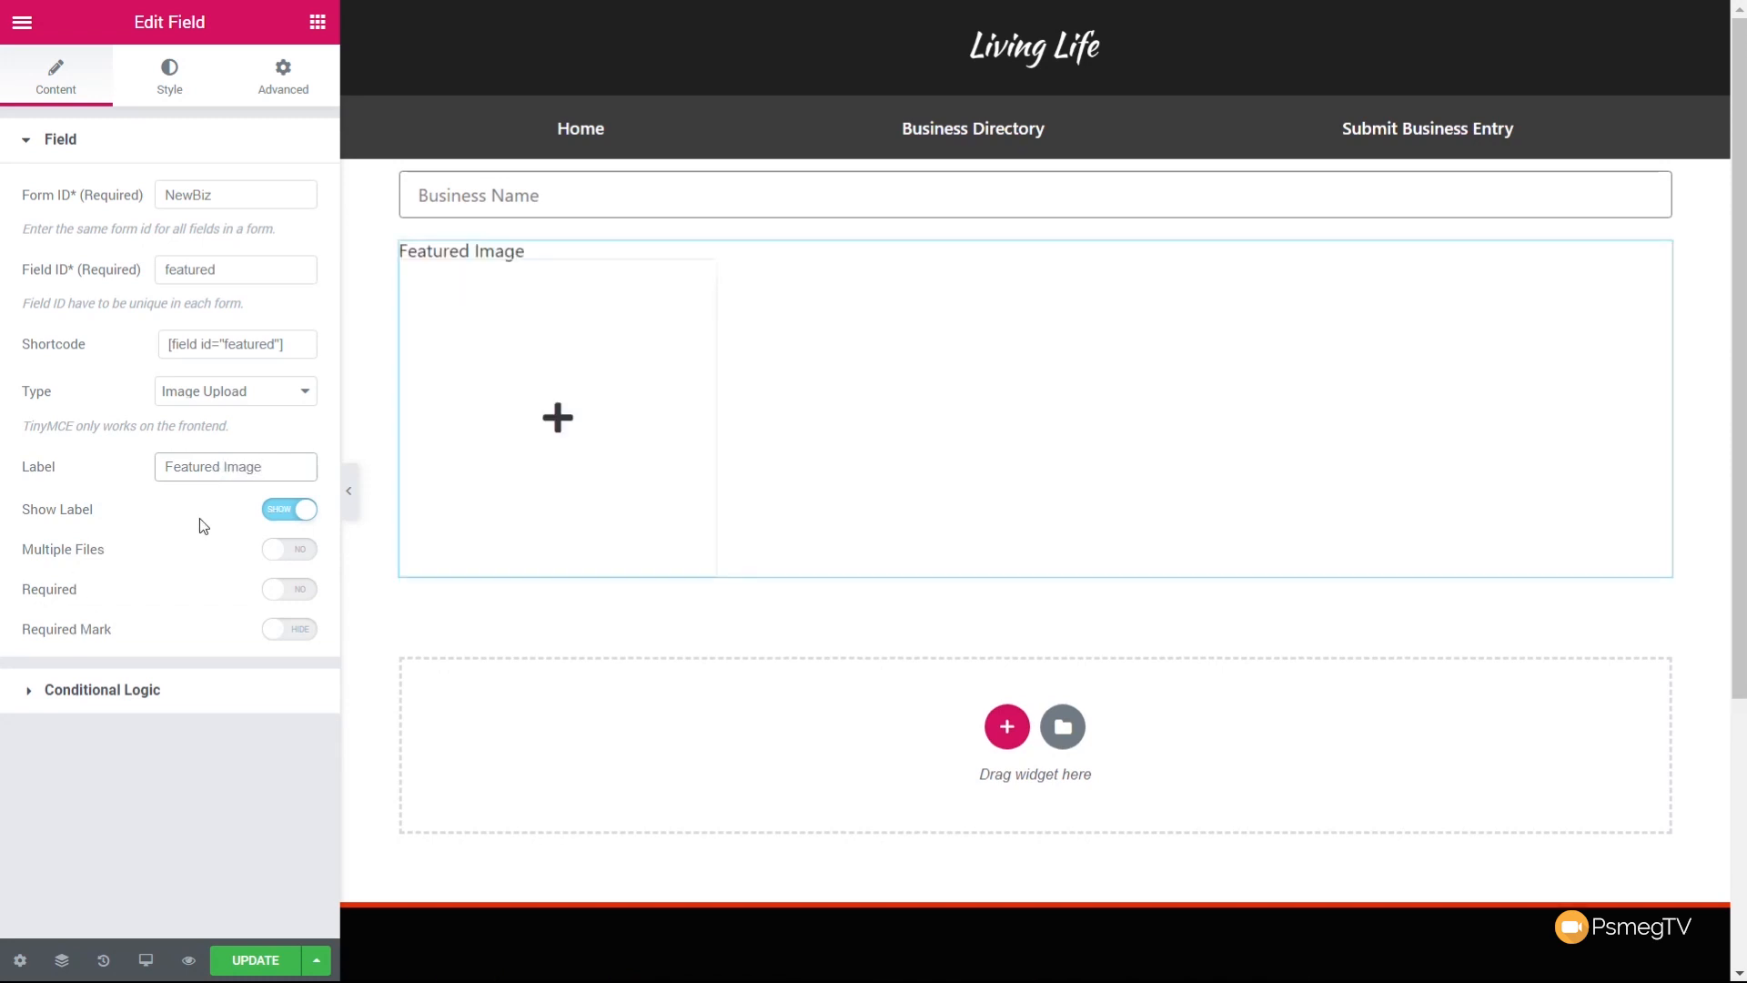
pyautogui.click(300, 590)
pyautogui.click(303, 629)
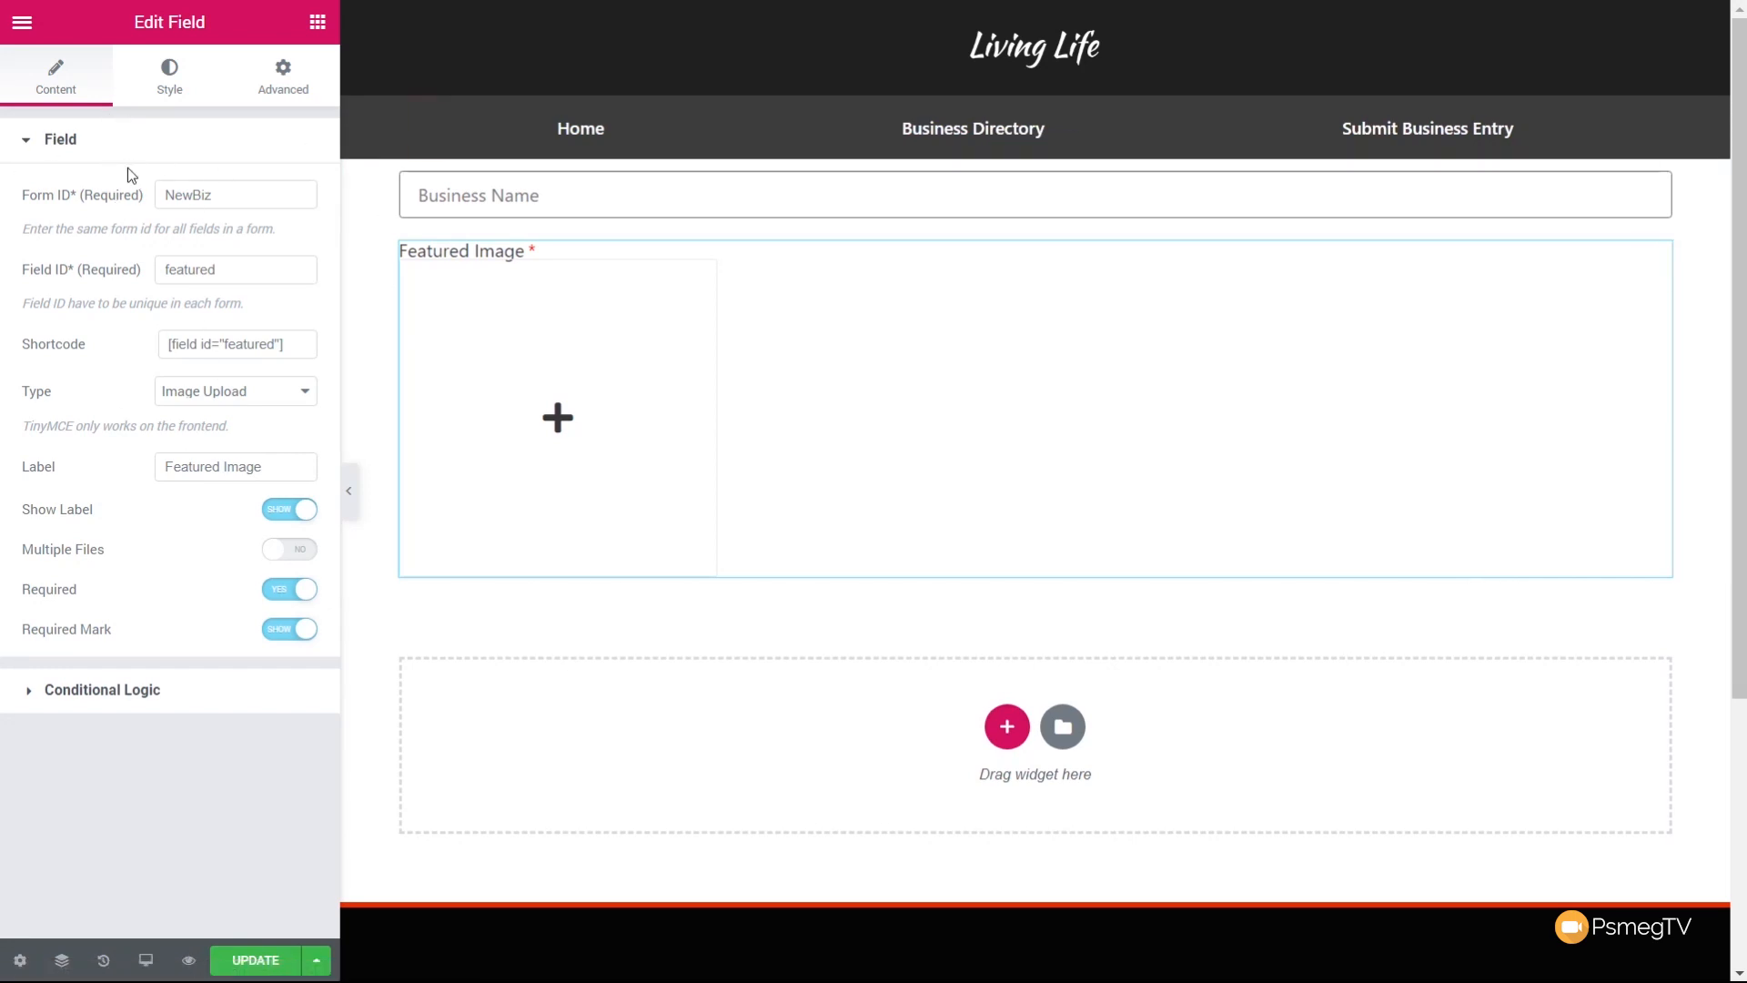
# Duplicate the Featured Image field and set the copy's Field ID to description.
pyautogui.rightClick(1659, 275)
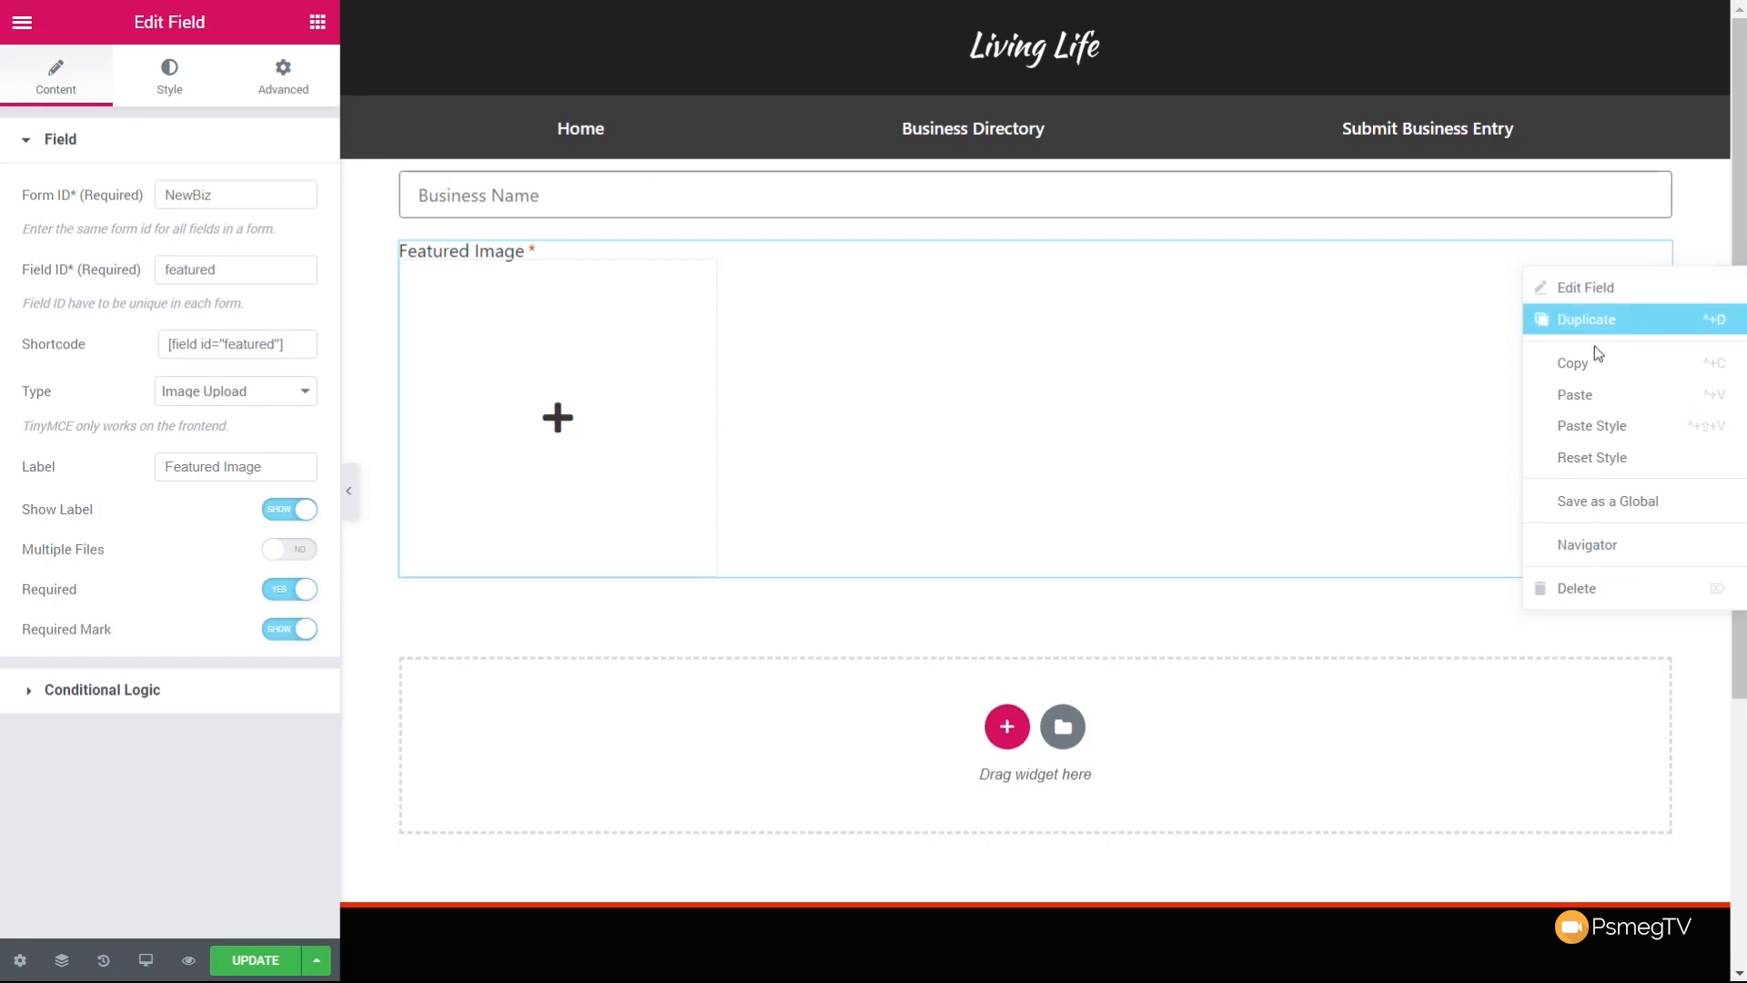
pyautogui.click(1593, 319)
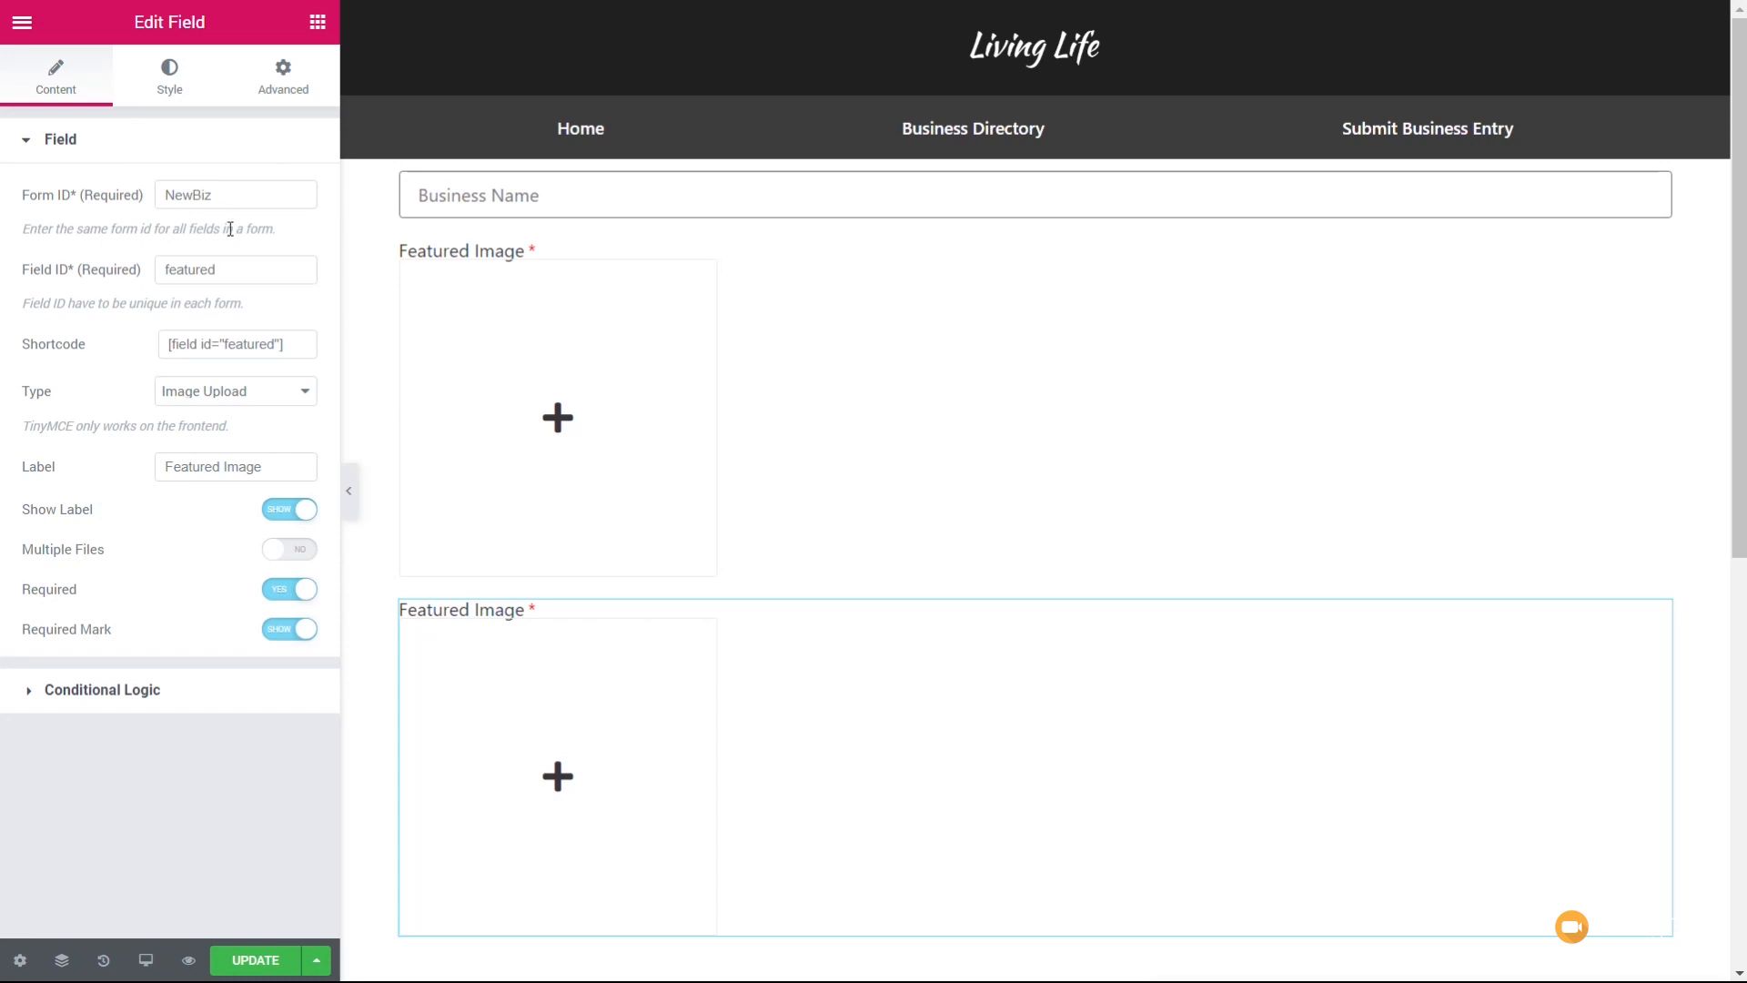
pyautogui.moveTo(237, 266); pyautogui.dragTo(124, 269)
pyautogui.write('description')
# Change the description field's type to TinyMCE and label it "Business Description".
pyautogui.click(263, 392)
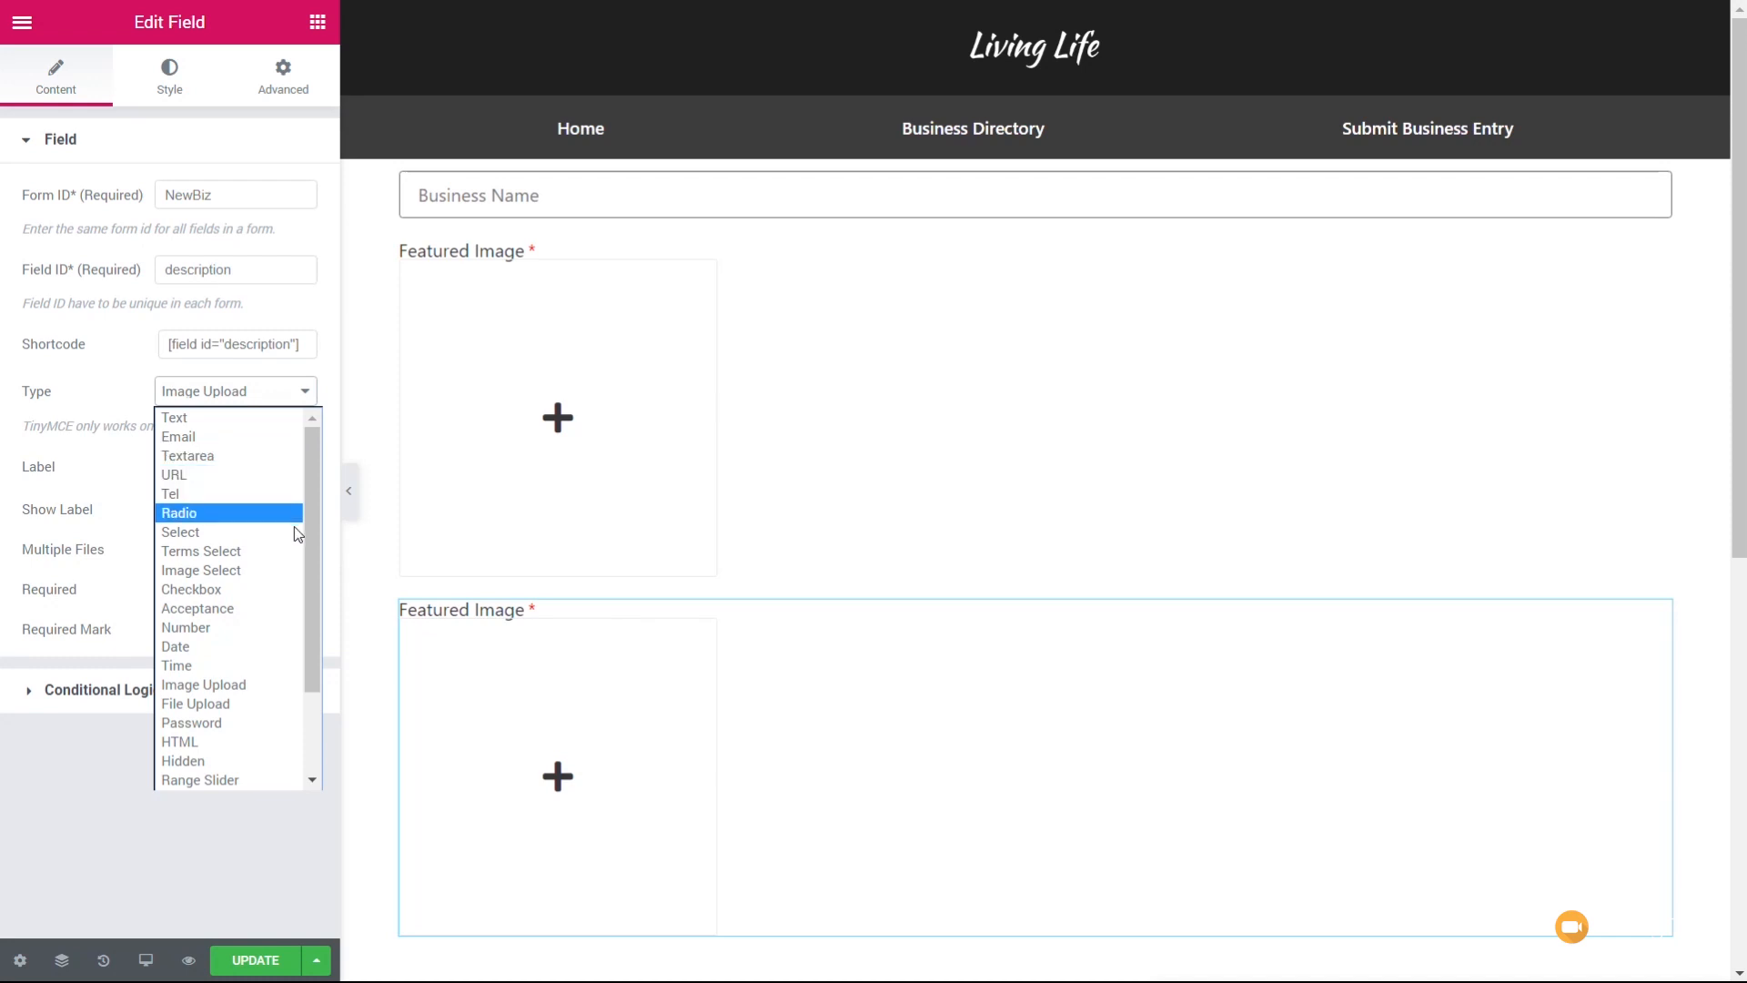
pyautogui.moveTo(315, 544); pyautogui.dragTo(313, 626)
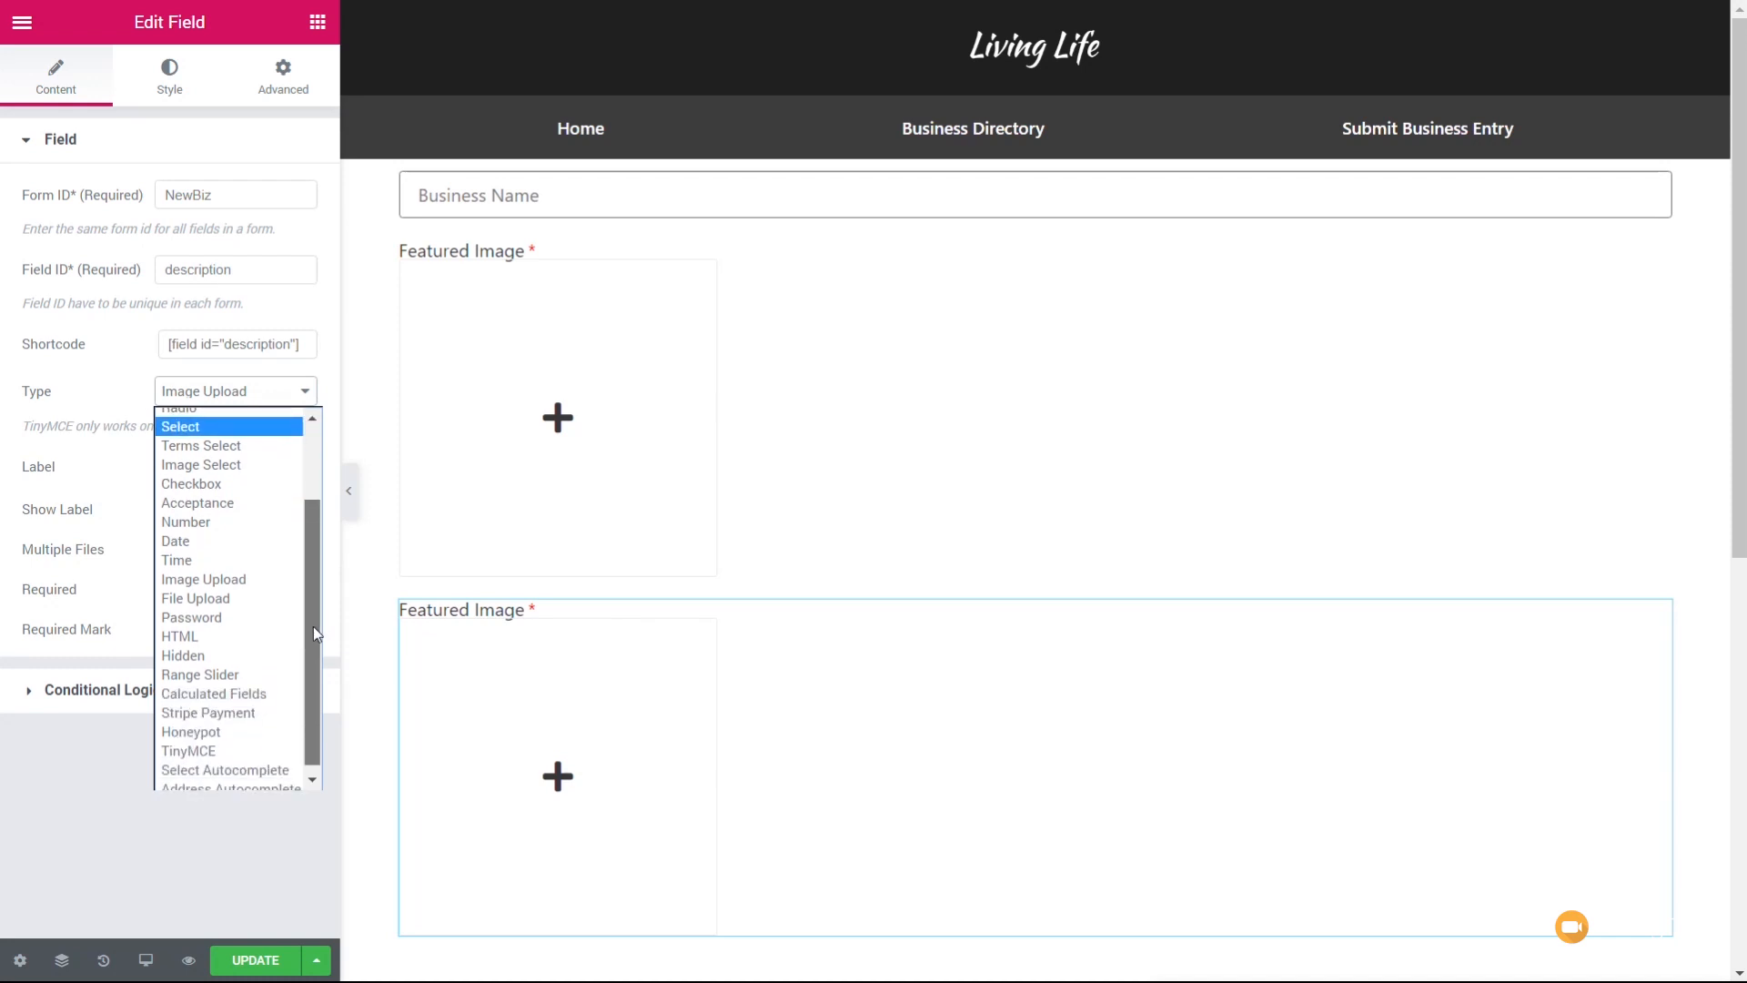
pyautogui.click(243, 748)
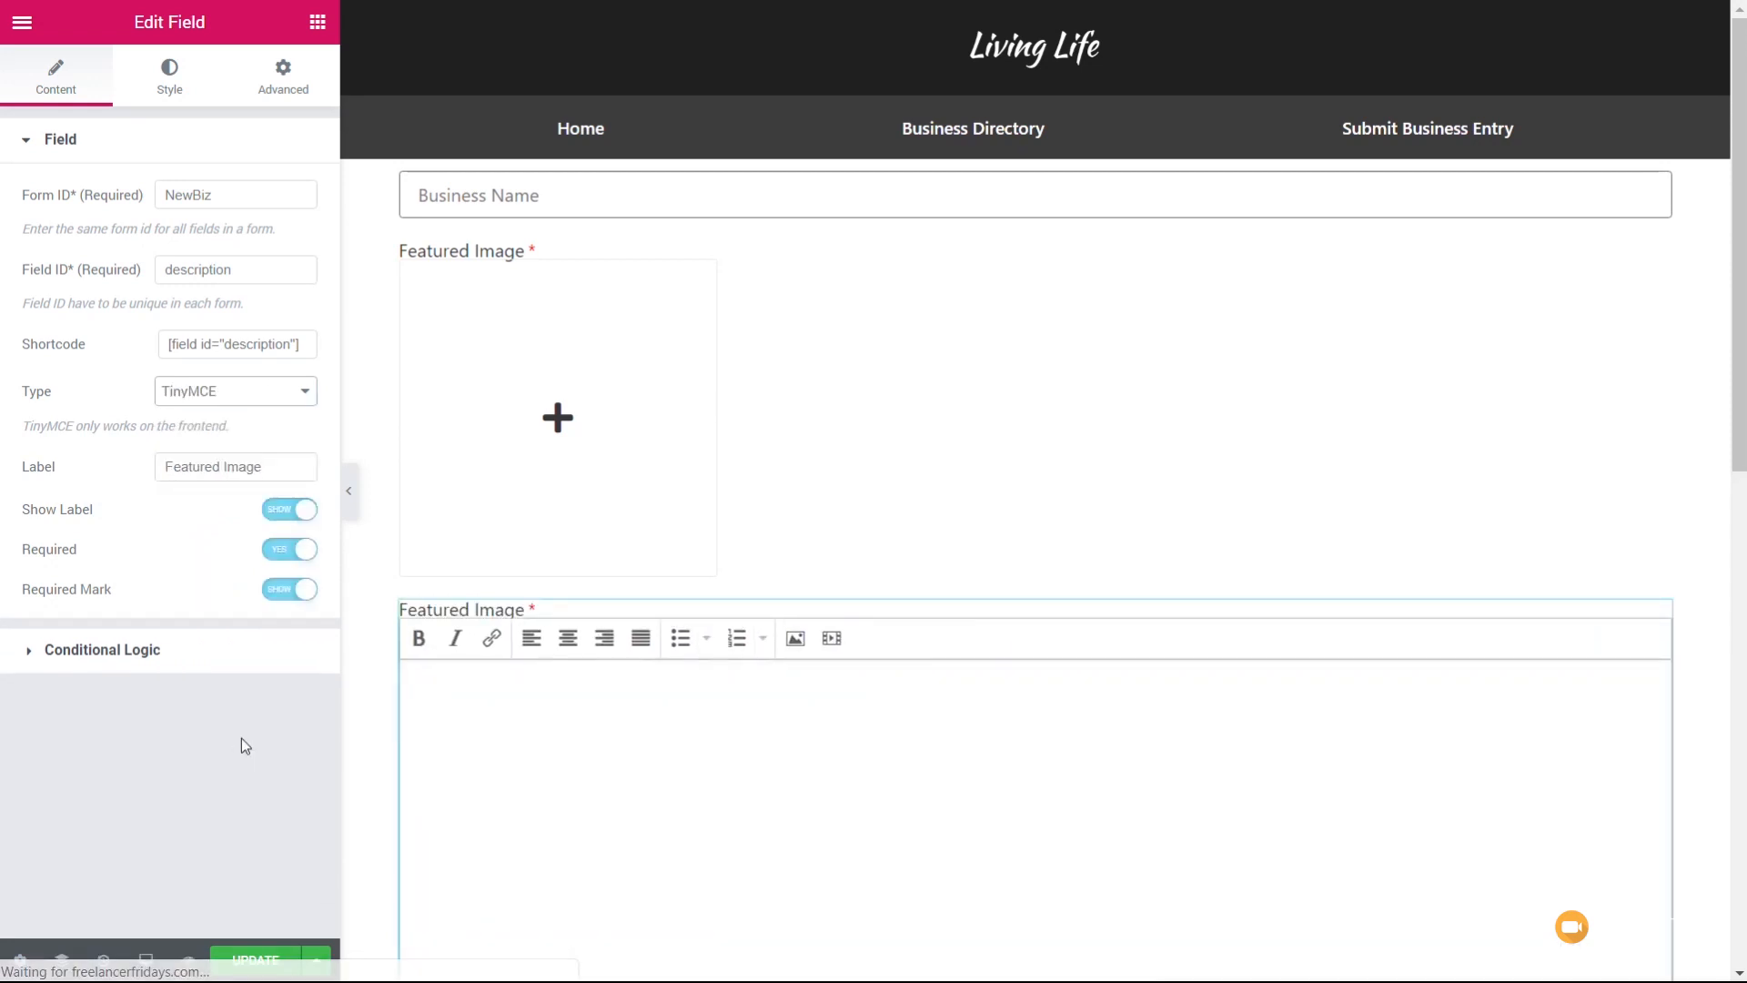
pyautogui.moveTo(268, 466); pyautogui.dragTo(163, 469)
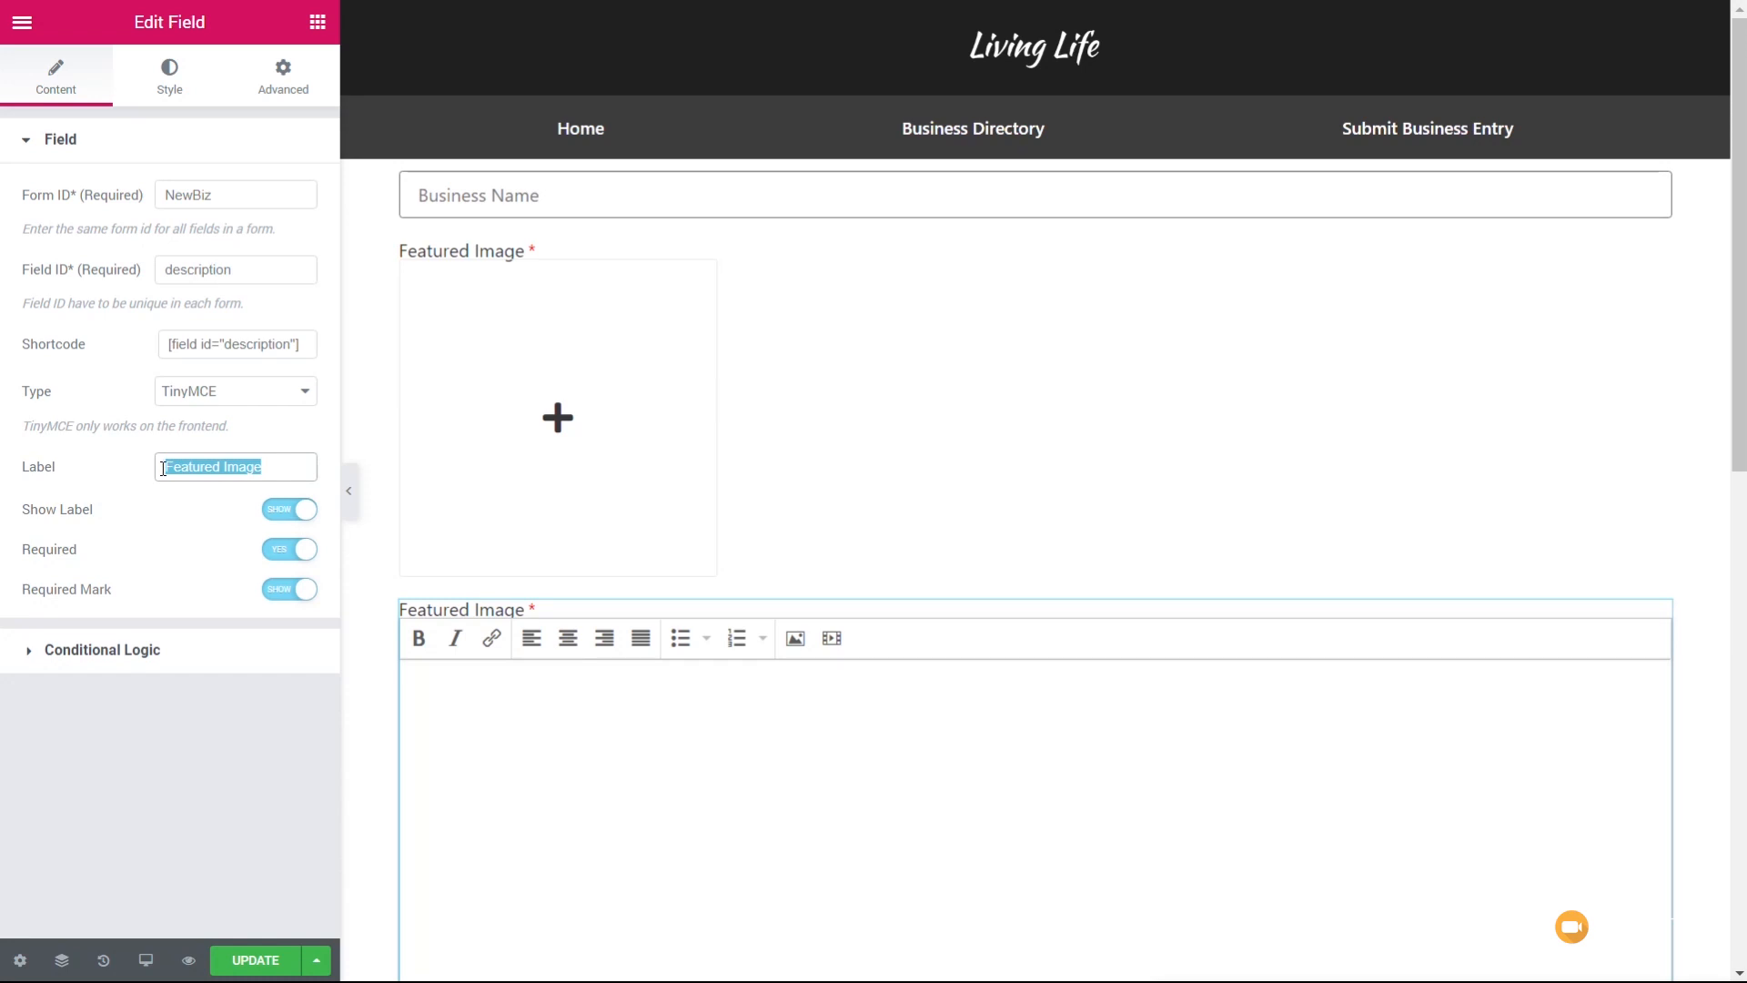
pyautogui.write('Business D')
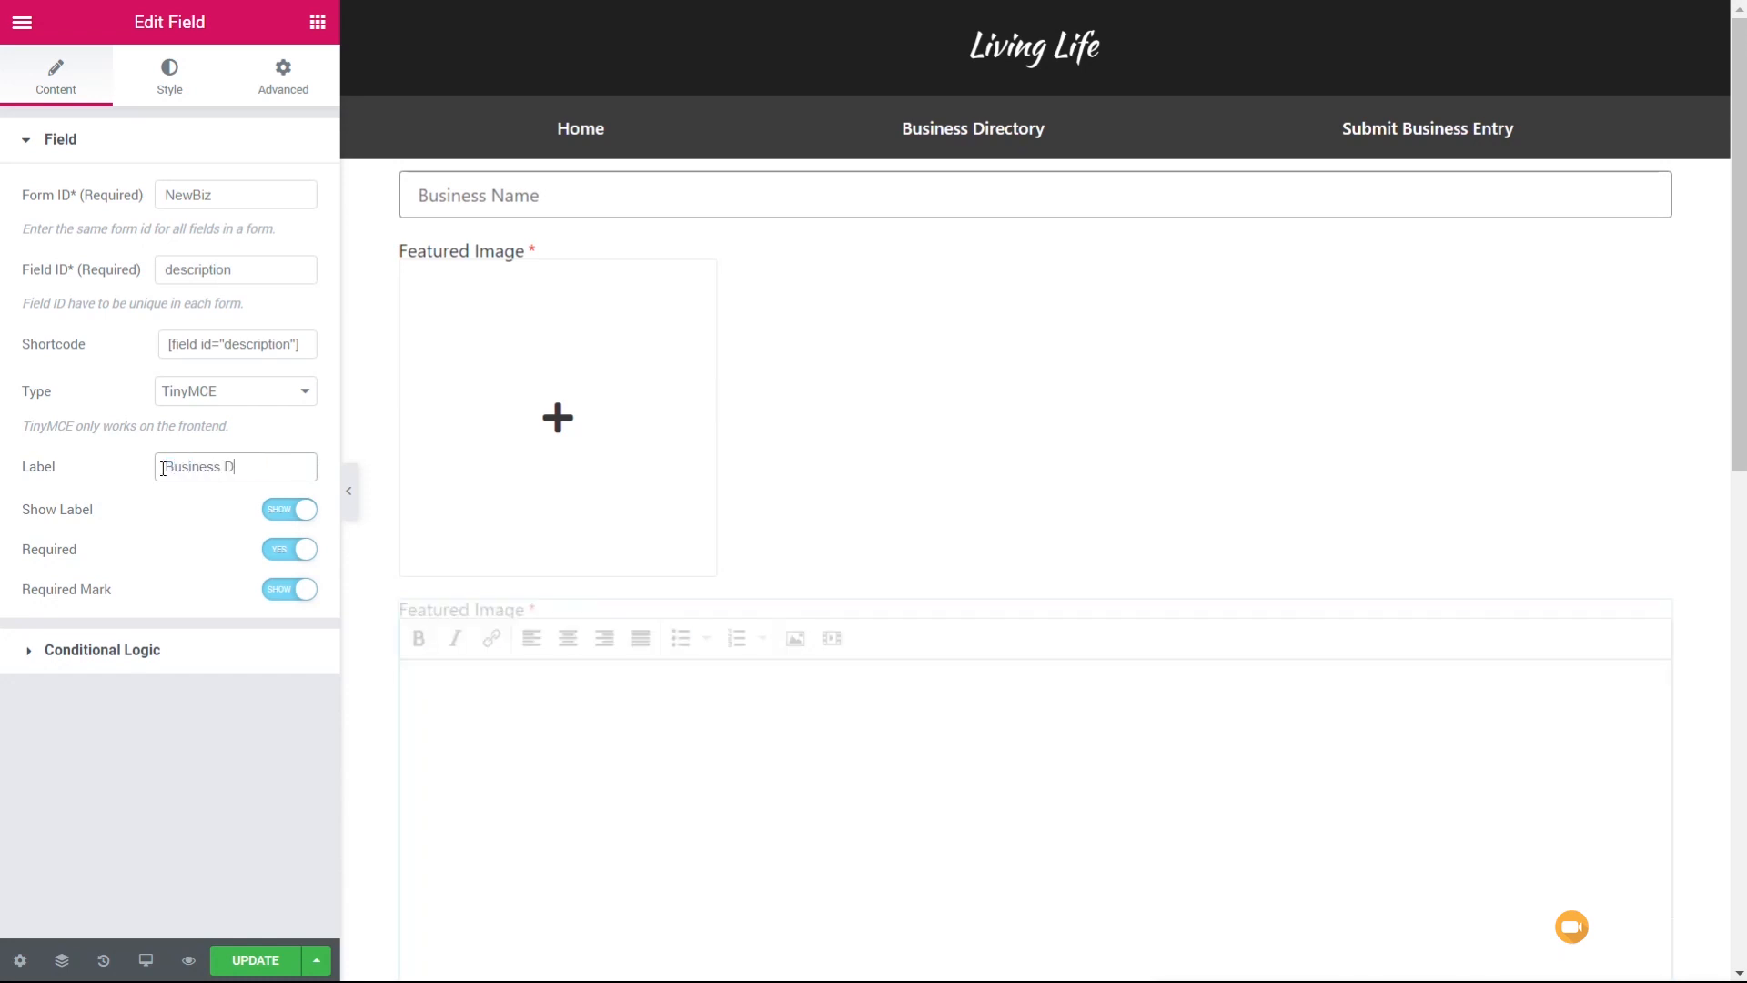
pyautogui.write('escription')
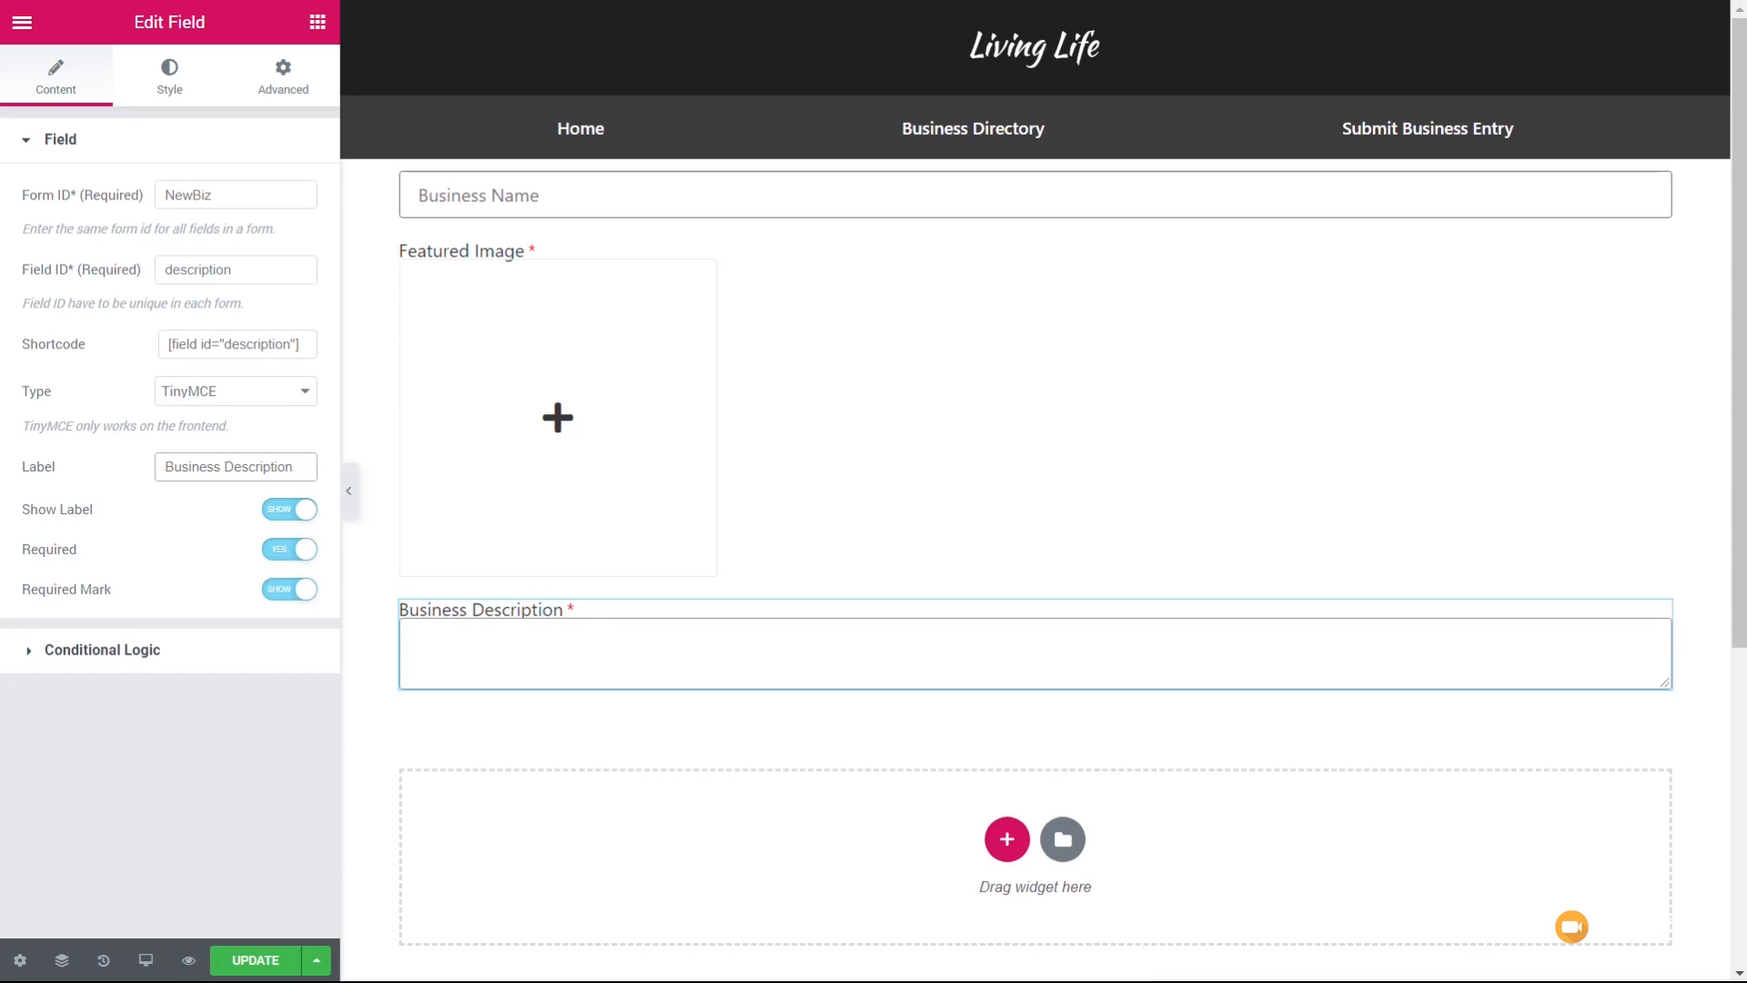
pyautogui.press('Tab')
# Duplicate the Business Description field and set the copy's Field ID to business_type.
pyautogui.scroll(-4, 850, 573)
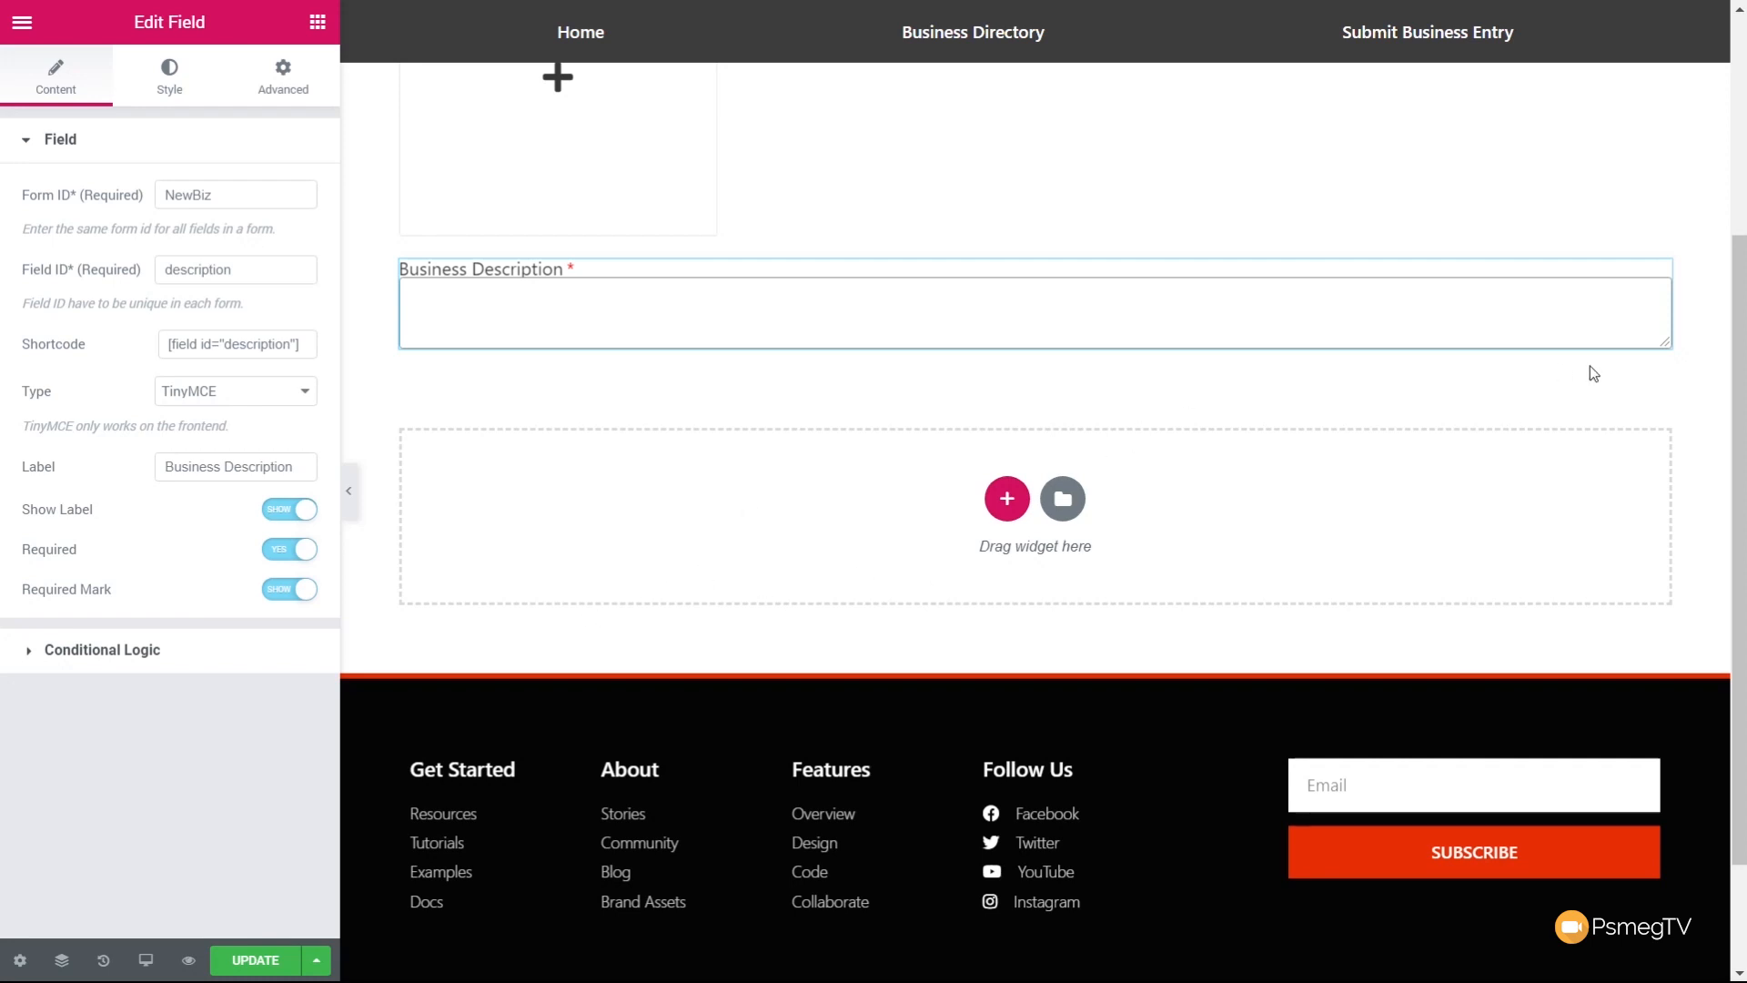
pyautogui.rightClick(1658, 286)
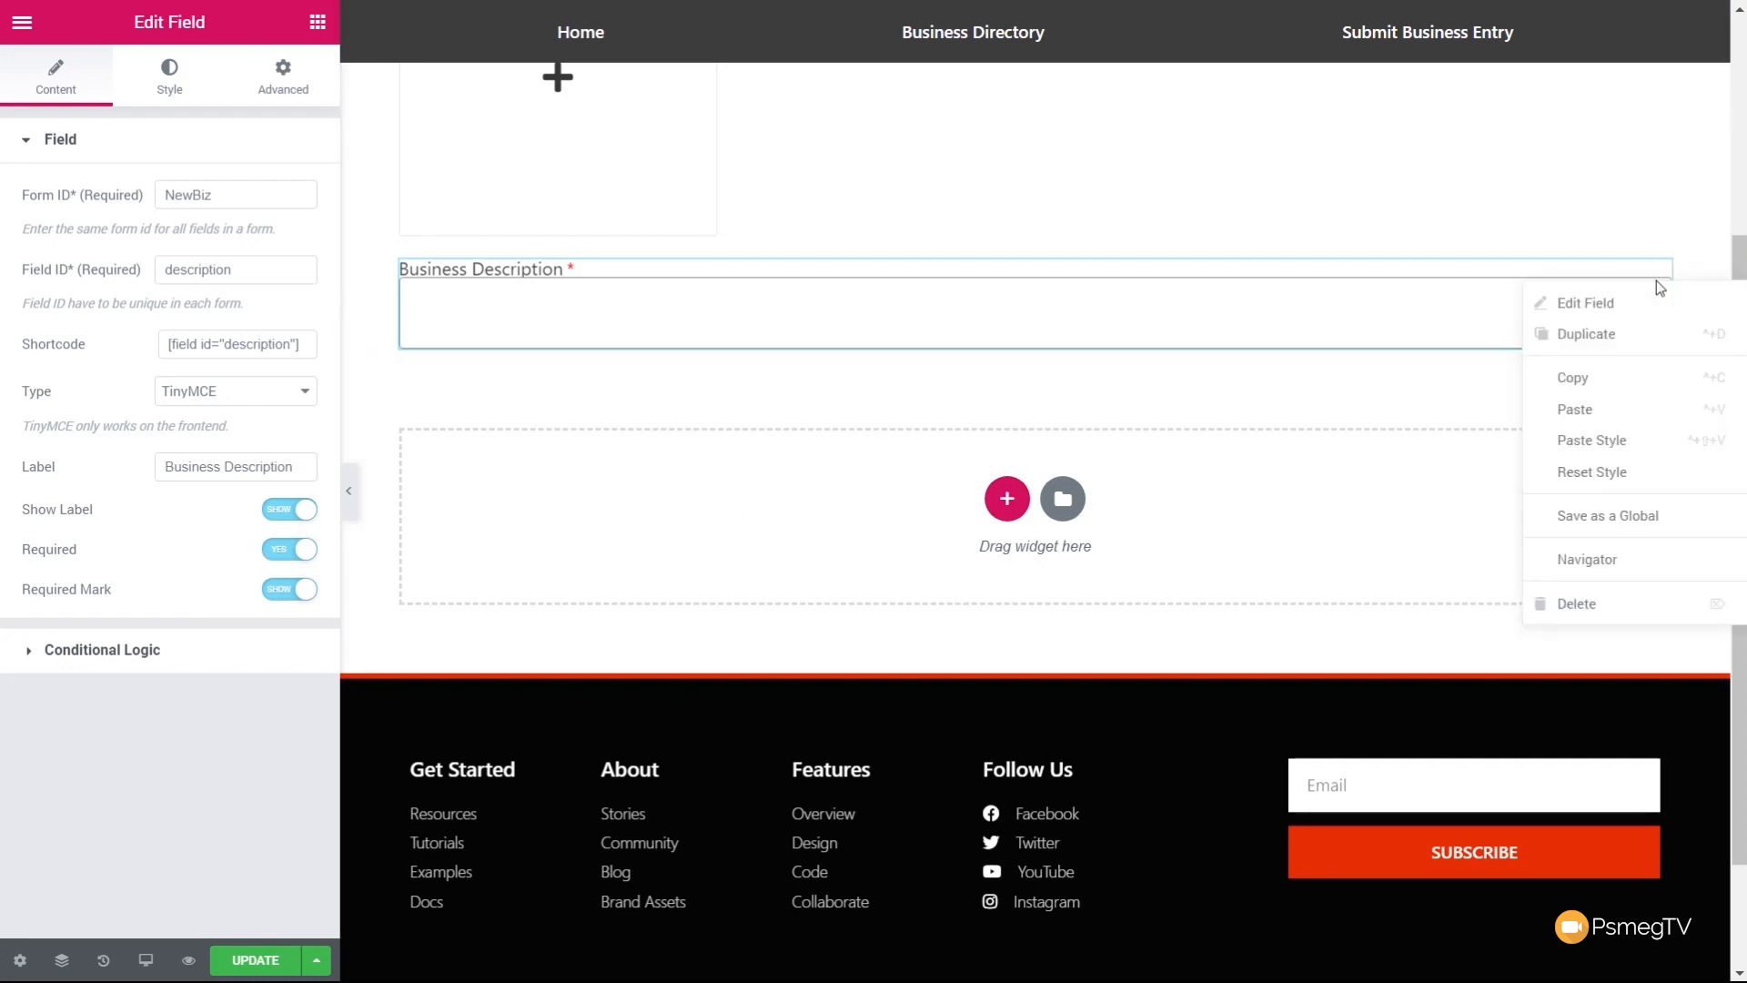
pyautogui.click(1629, 334)
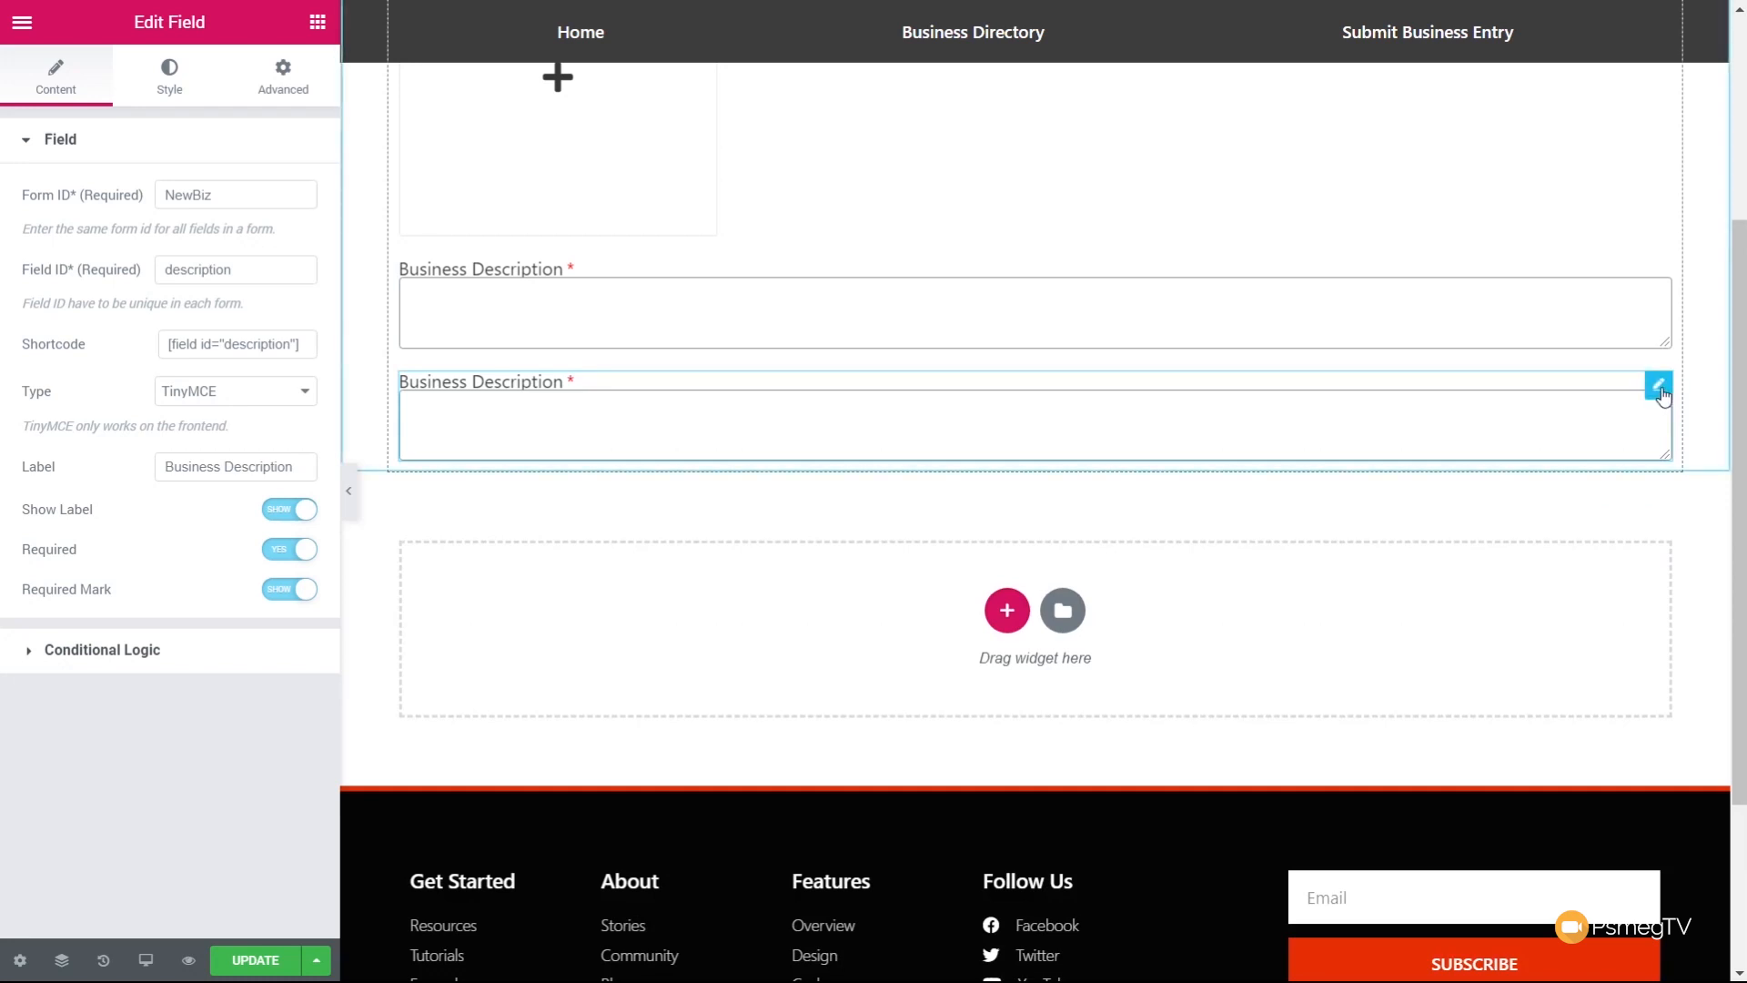
pyautogui.click(201, 270)
pyautogui.doubleClick(201, 270)
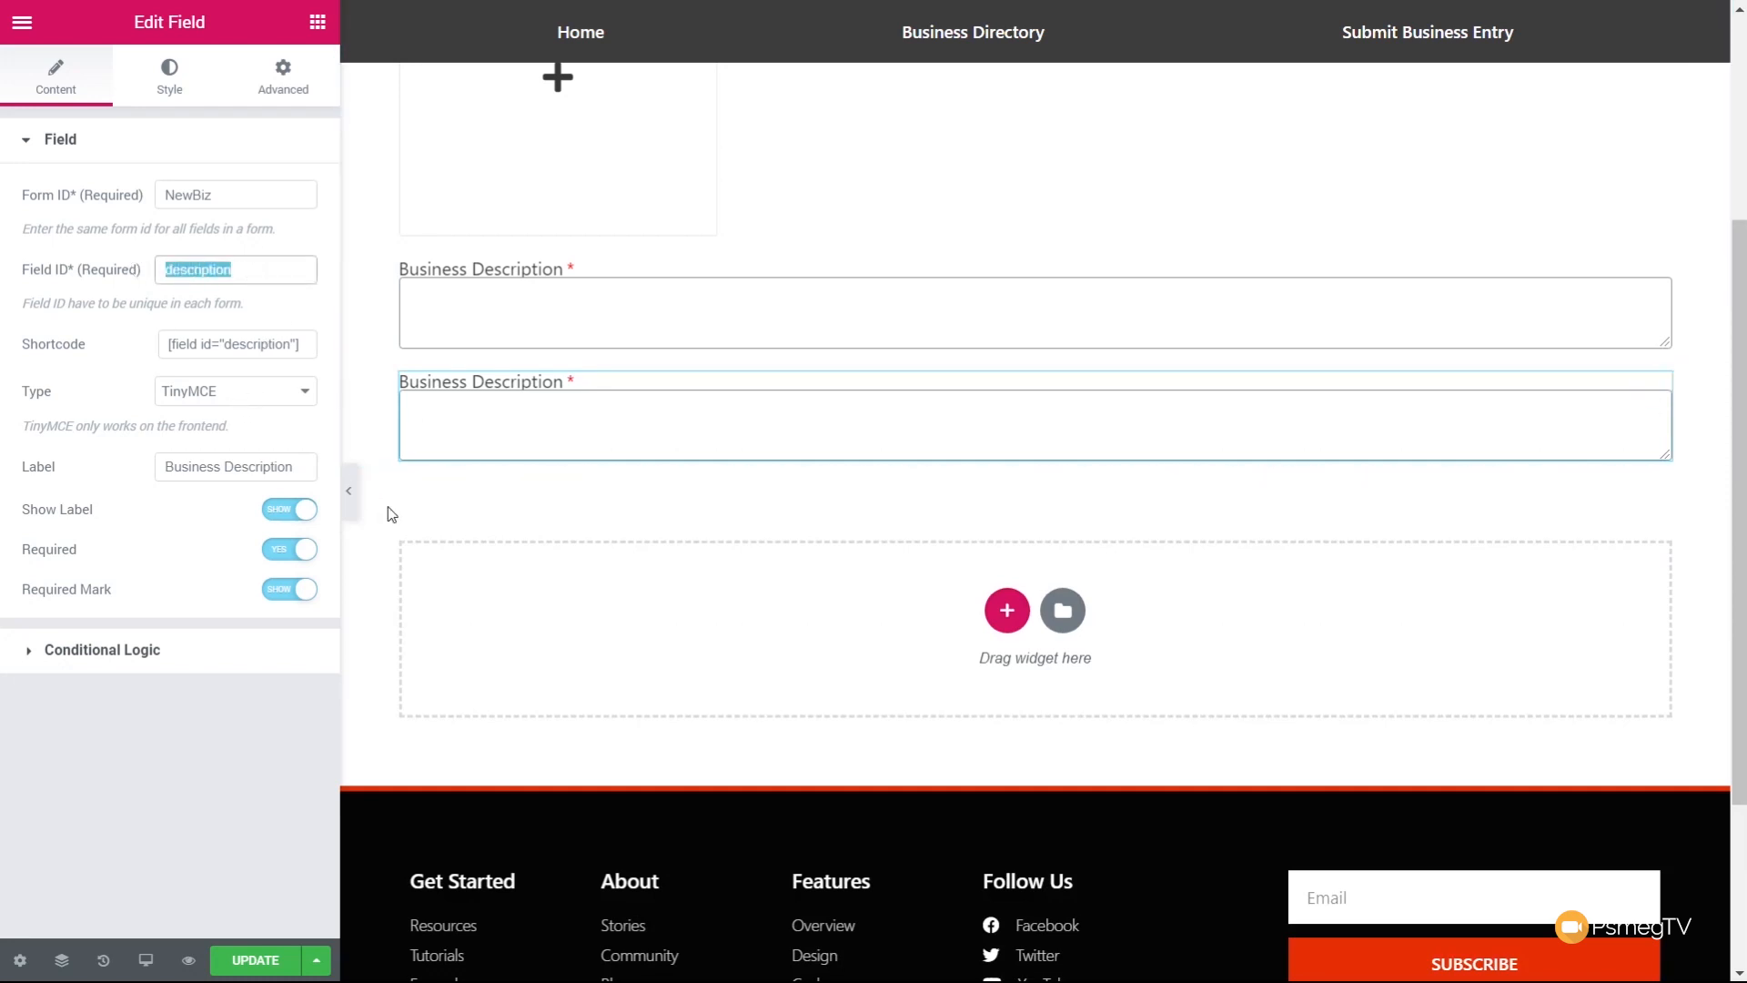
pyautogui.write('business_type')
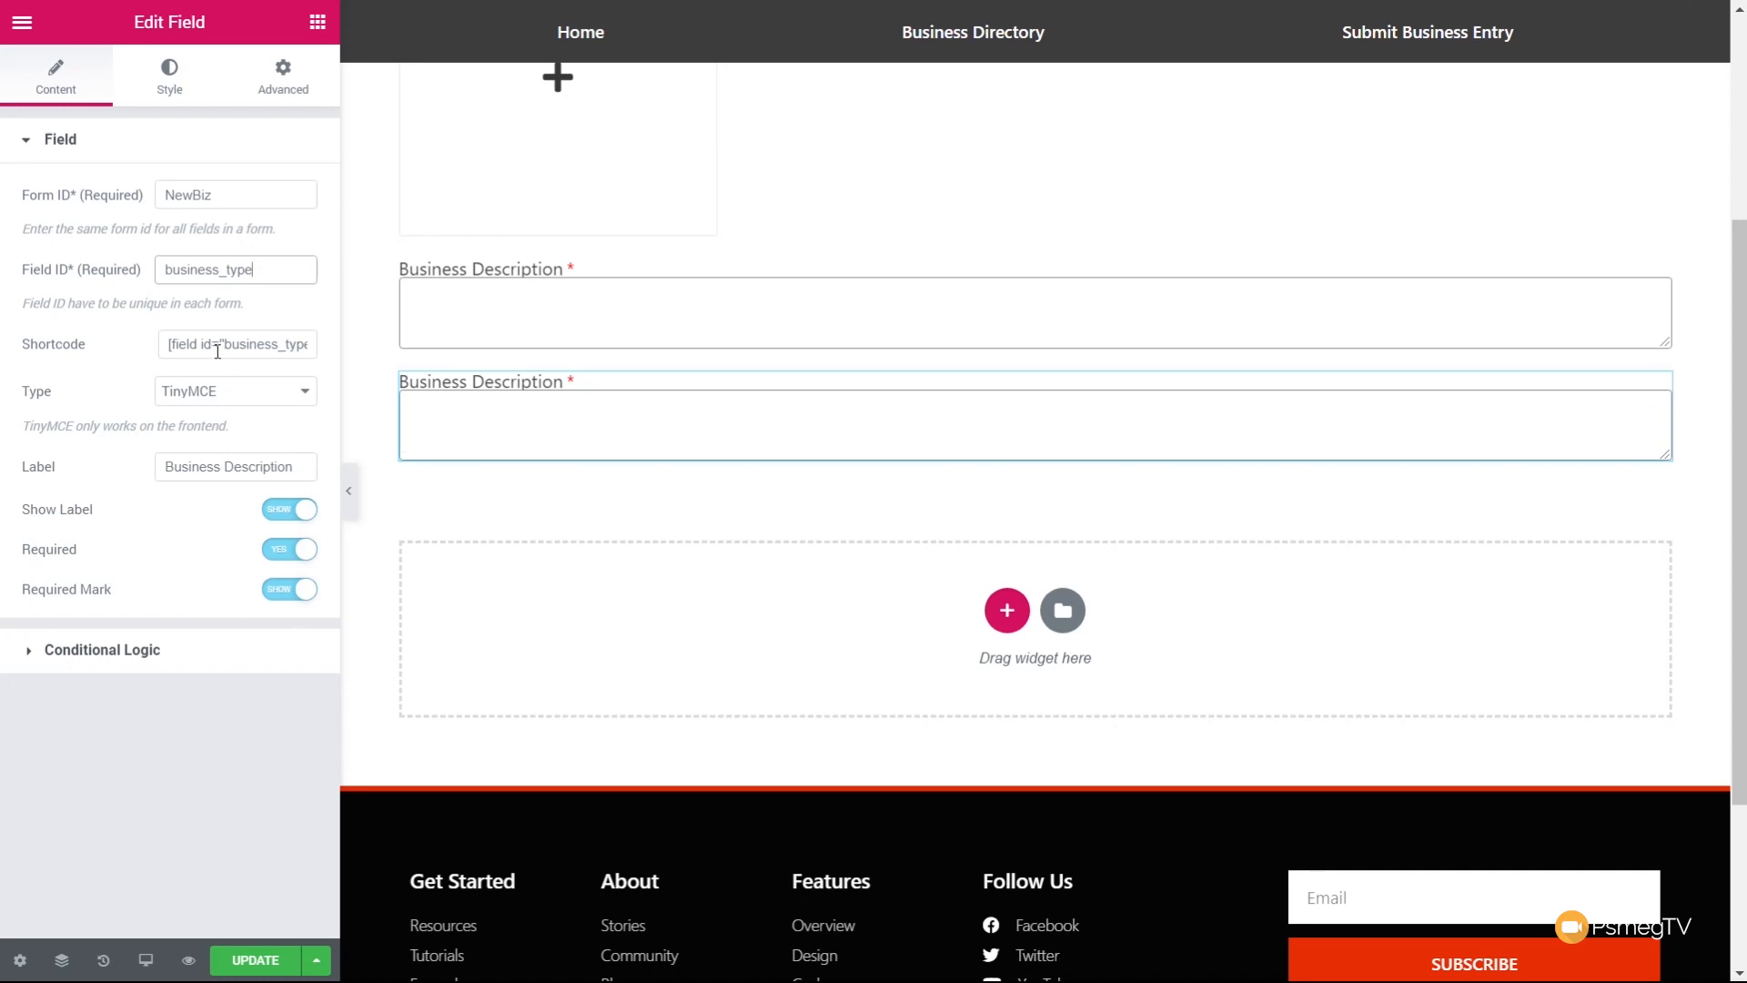
# Change the business_type field's type to Terms Select with the taxonomy slug business_type.
pyautogui.click(209, 396)
pyautogui.scroll(1, 280, 441)
pyautogui.moveTo(313, 474); pyautogui.dragTo(313, 437)
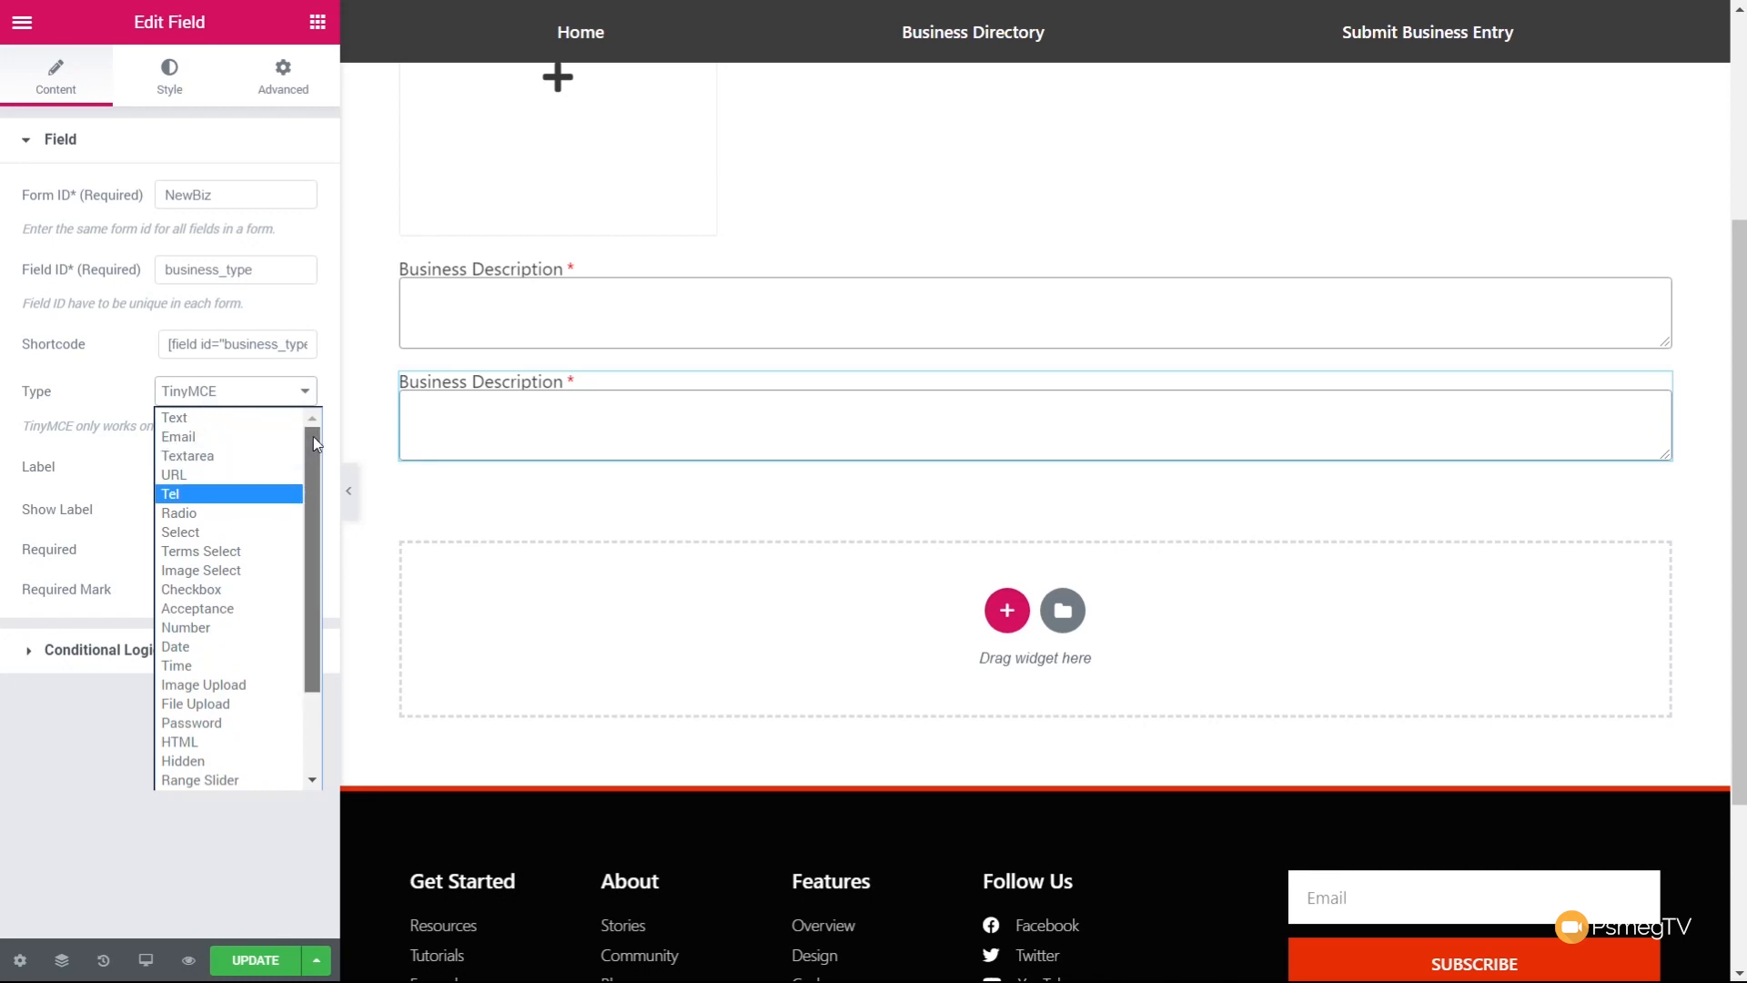
pyautogui.click(211, 551)
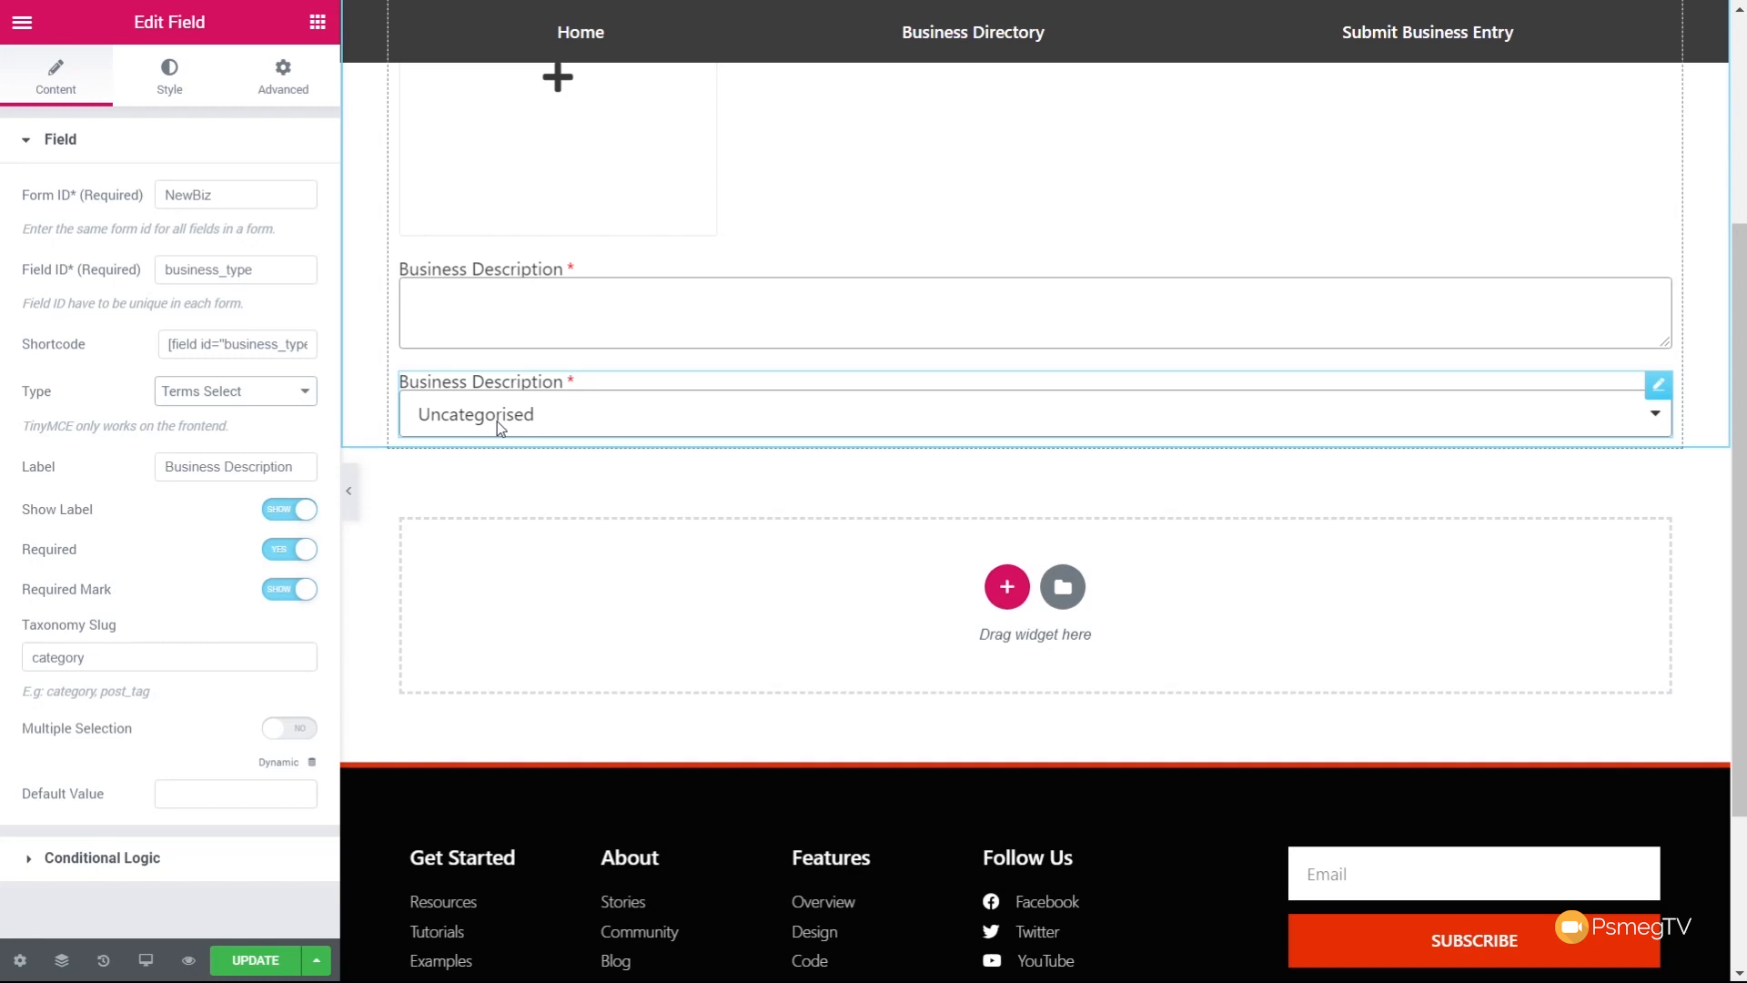
pyautogui.moveTo(94, 659); pyautogui.dragTo(24, 678)
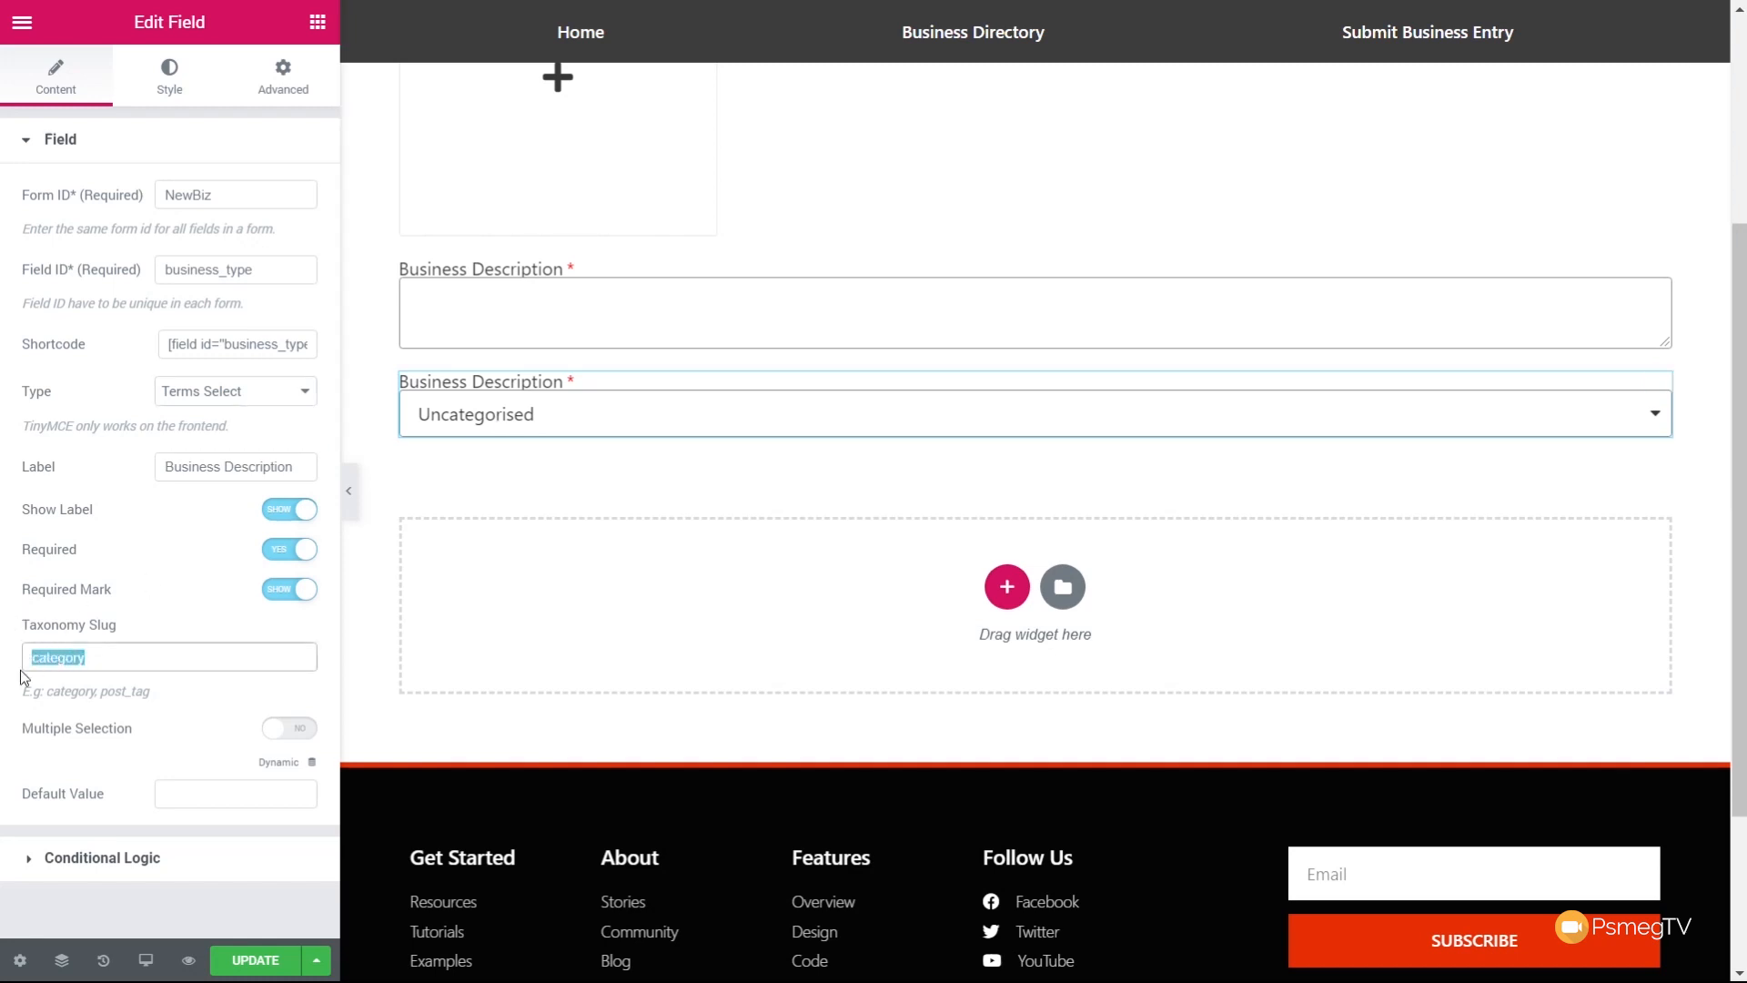
pyautogui.write('business_')
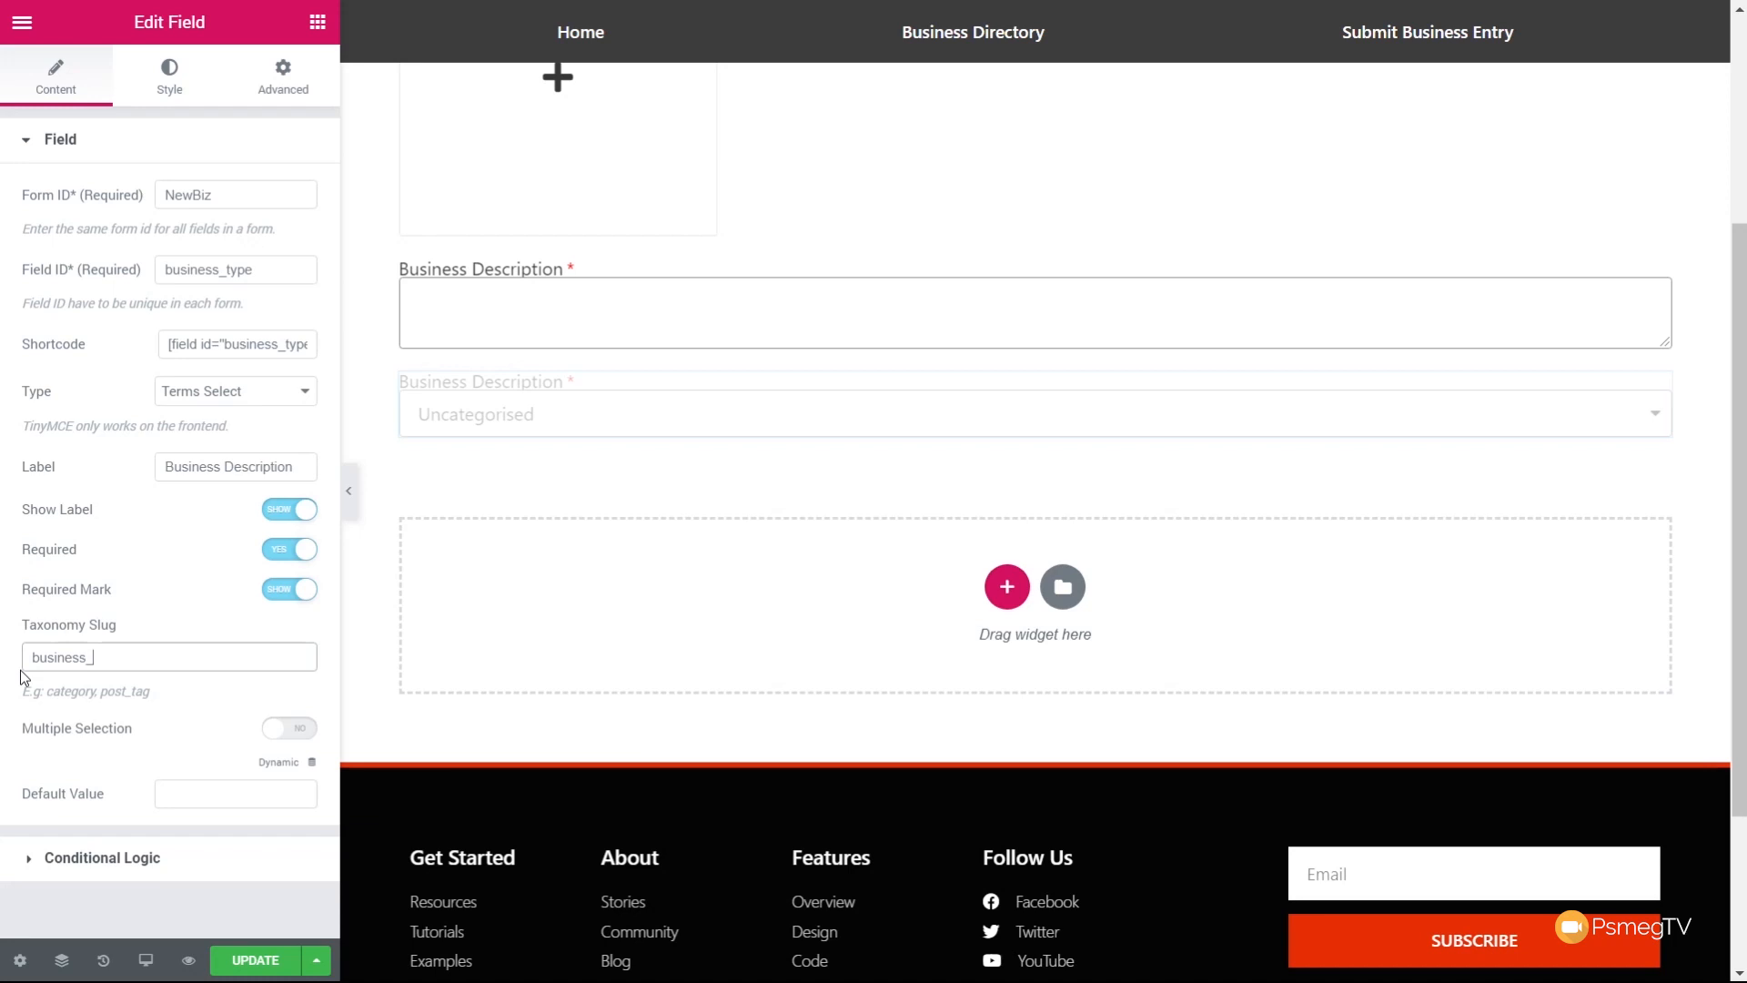
pyautogui.write('type')
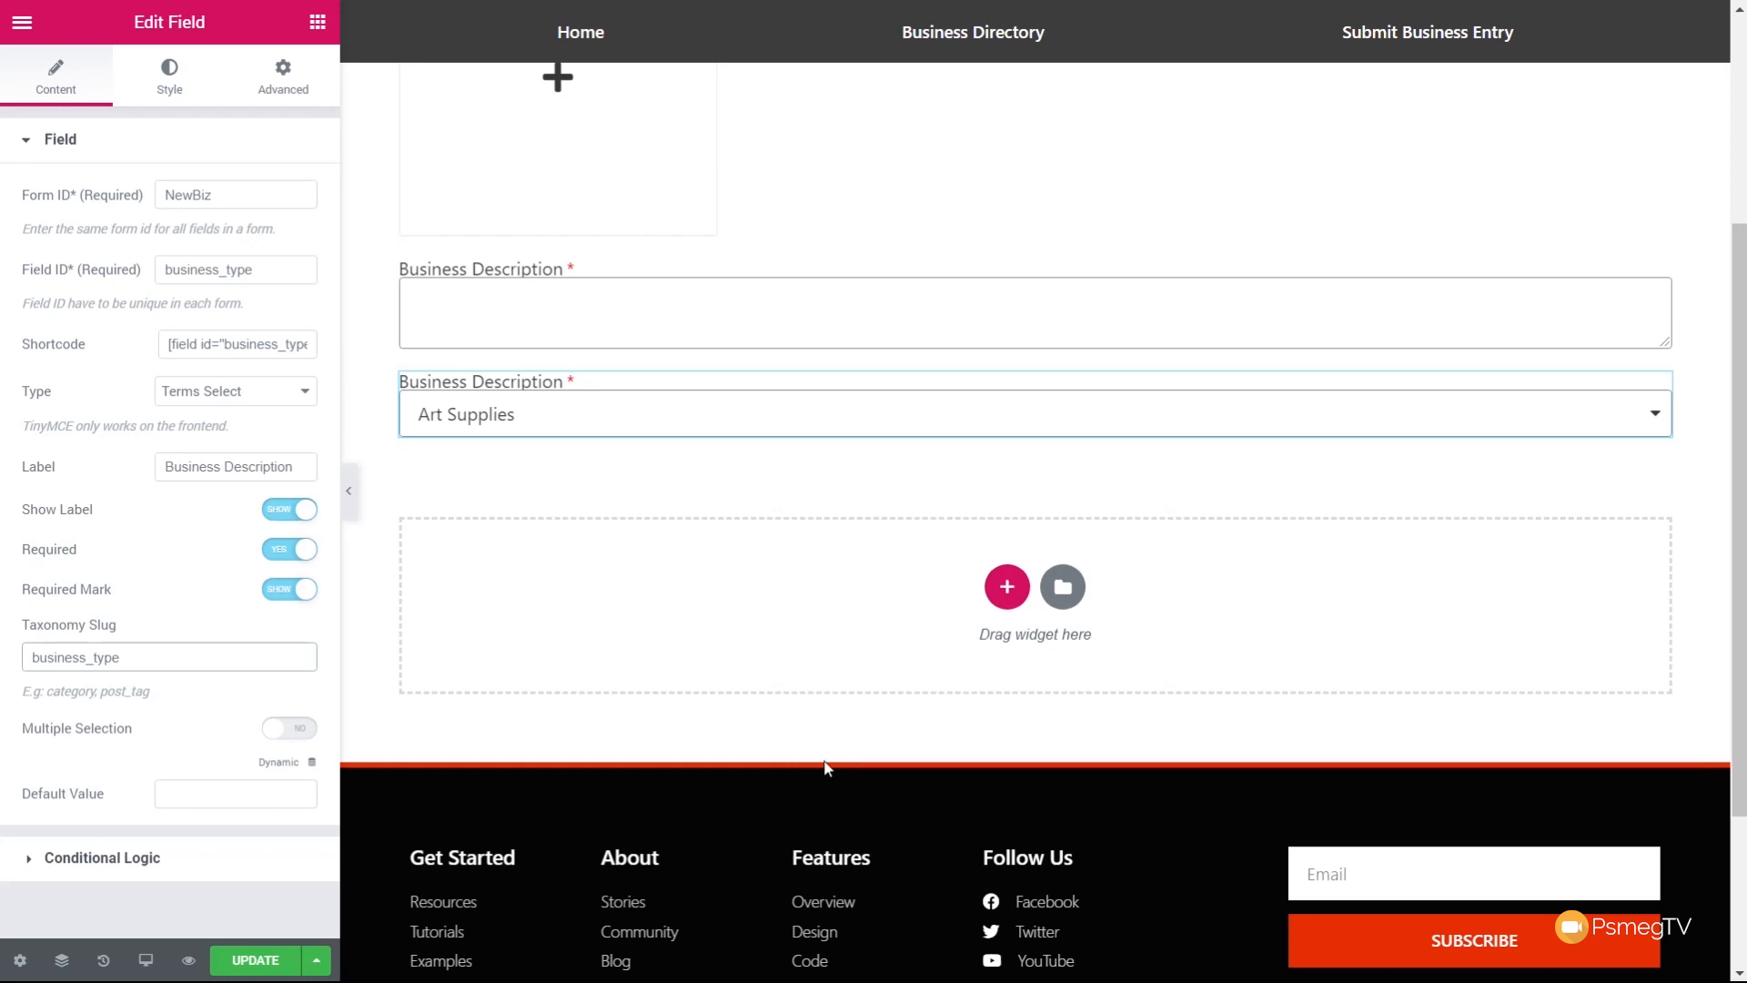
# Duplicate the business_type dropdown field and label the copy "Business Type".
pyautogui.rightClick(1665, 398)
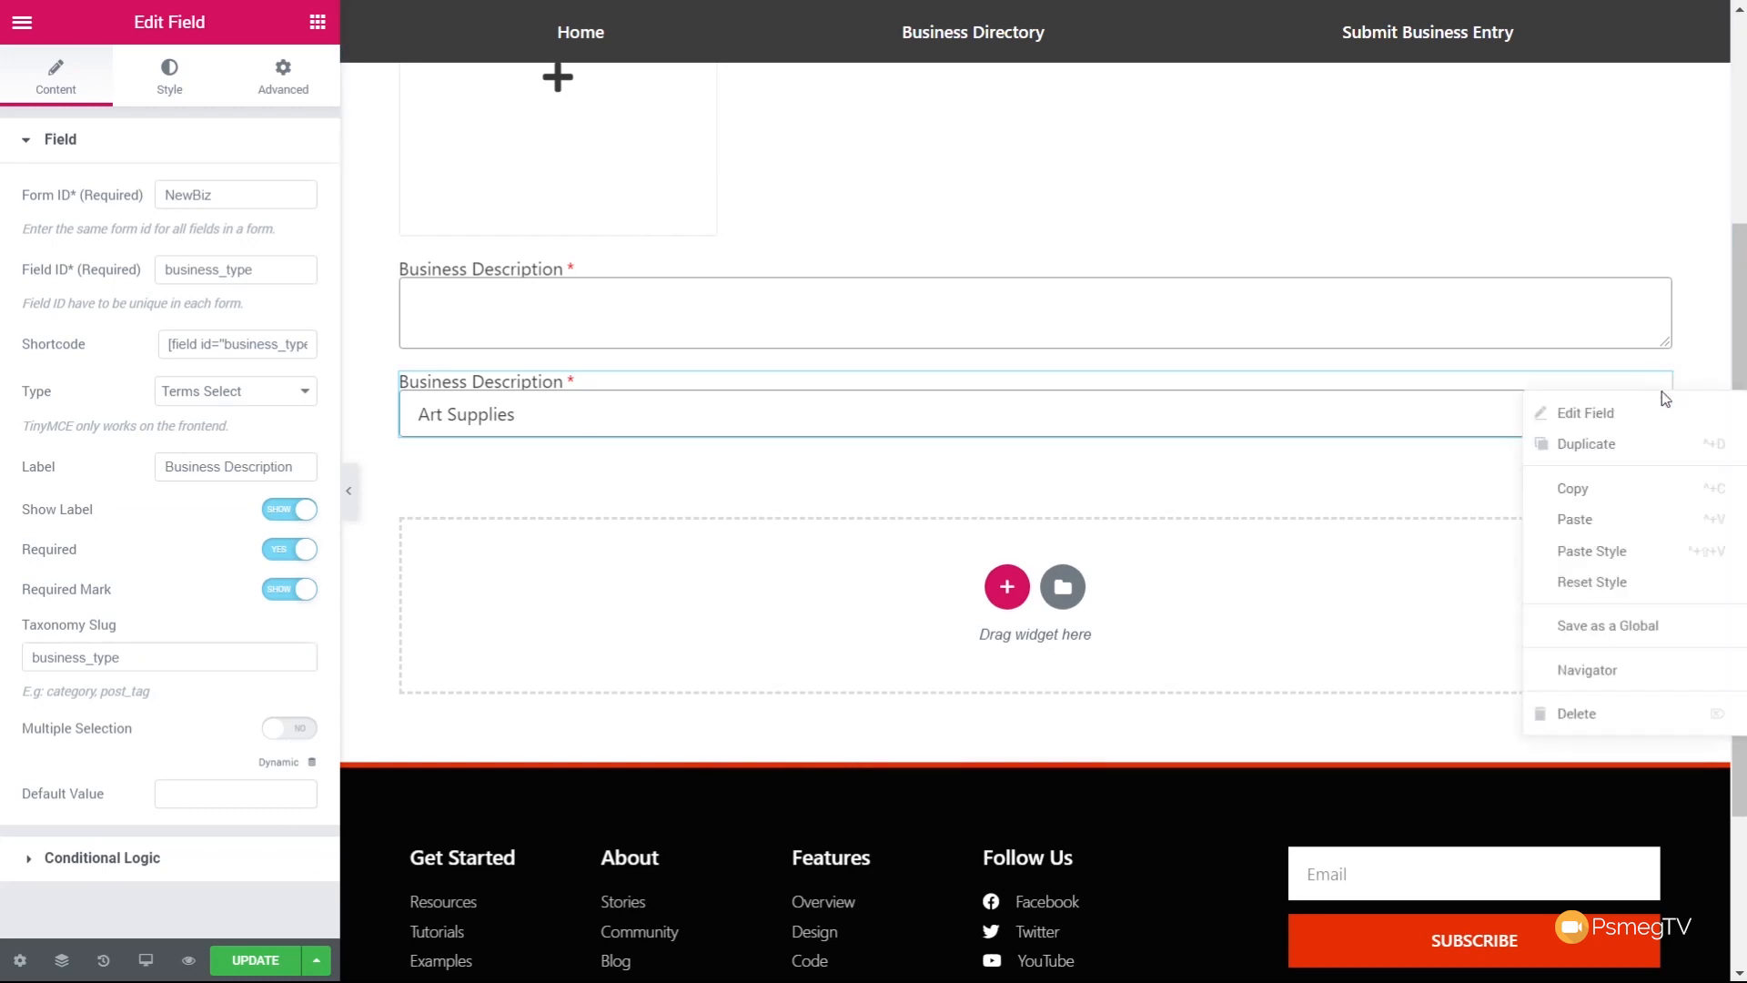
pyautogui.click(1634, 446)
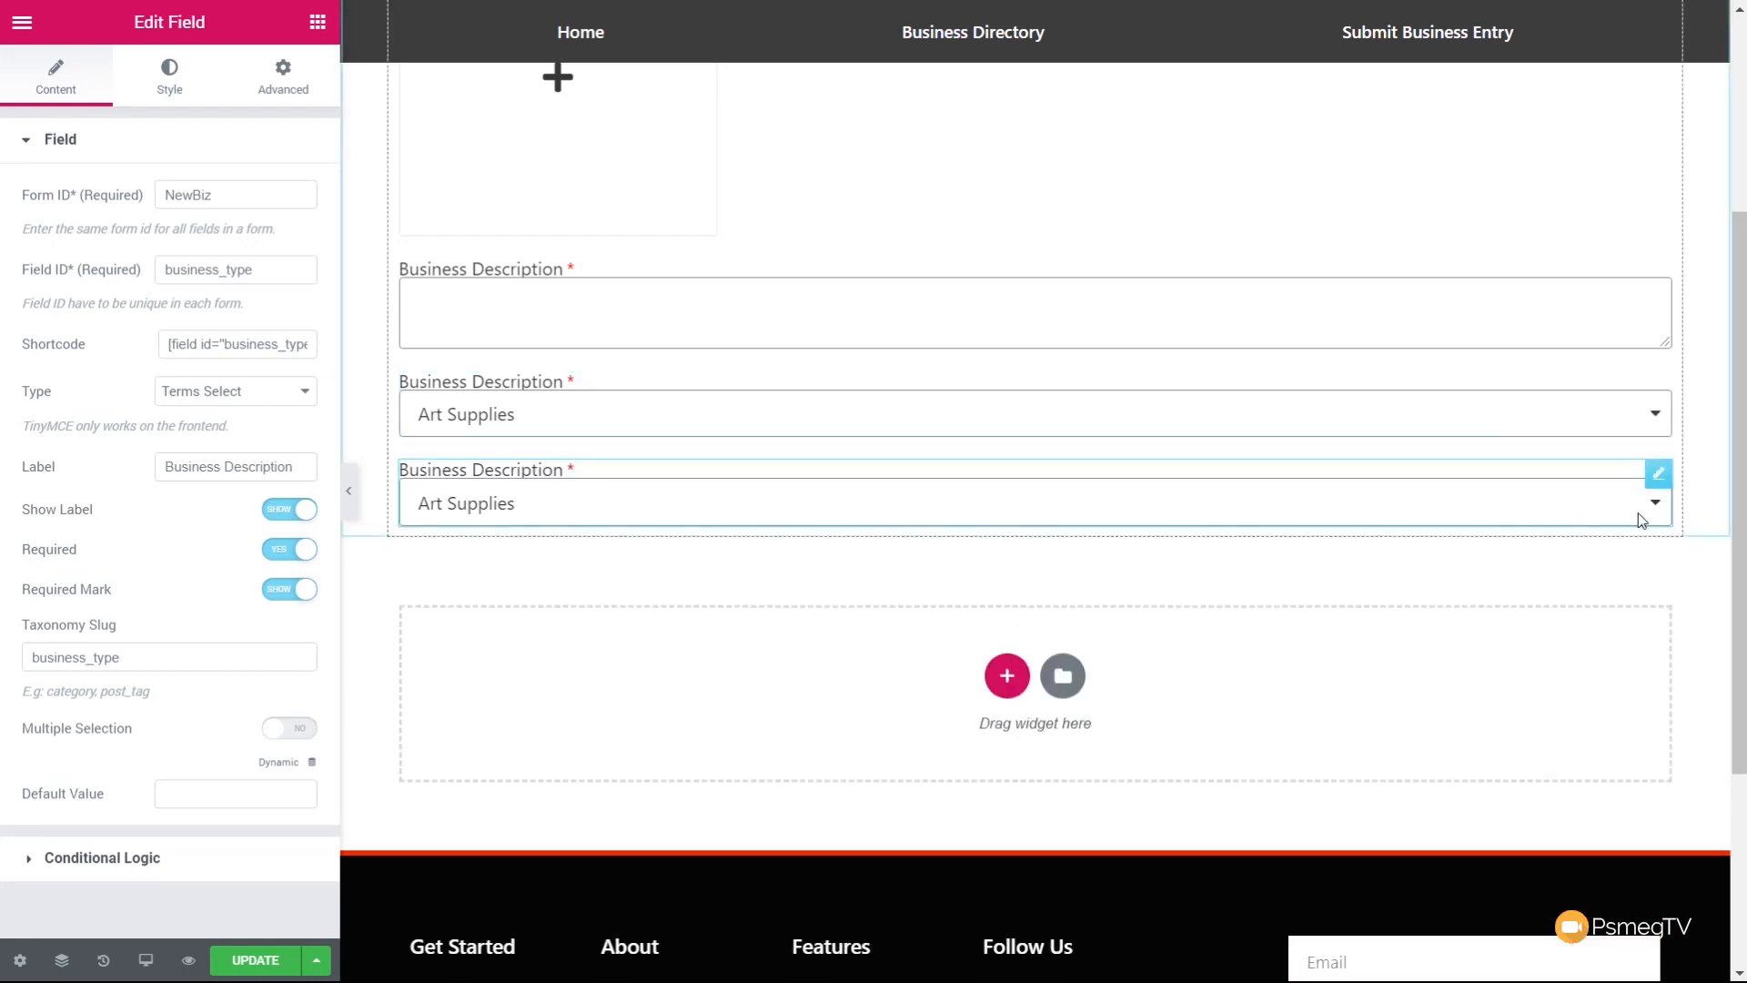
pyautogui.moveTo(1661, 394)
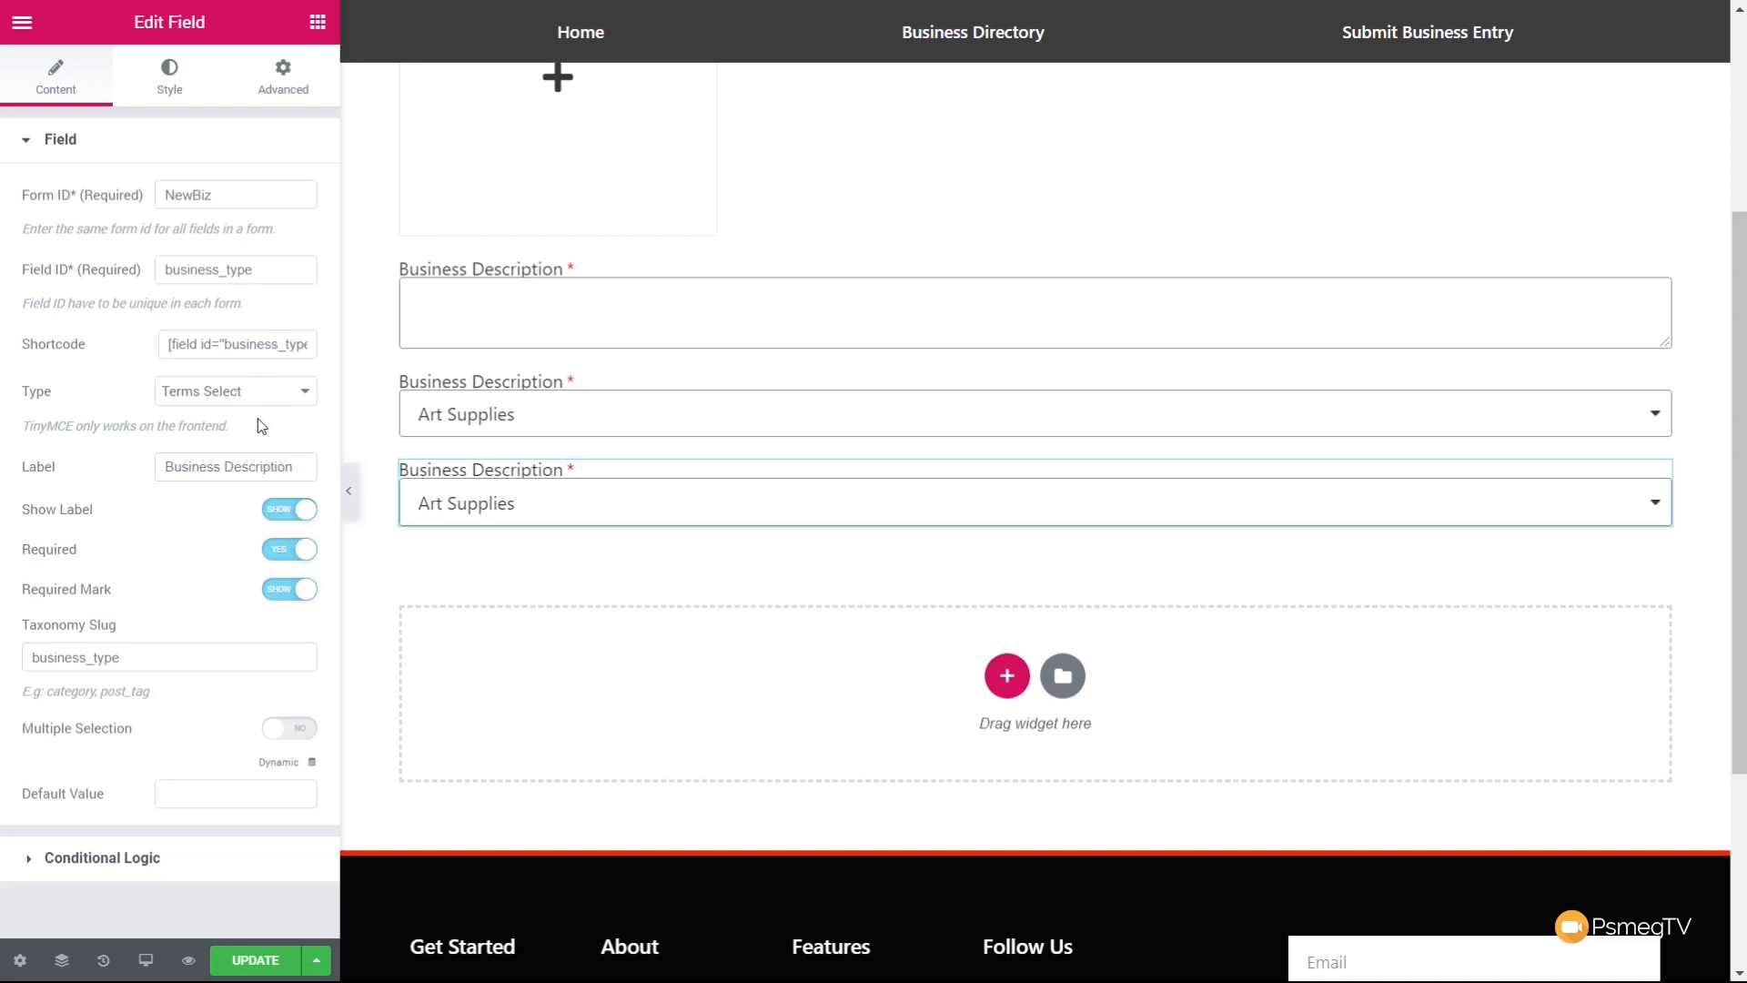
pyautogui.moveTo(293, 464); pyautogui.dragTo(225, 460)
pyautogui.write('Type')
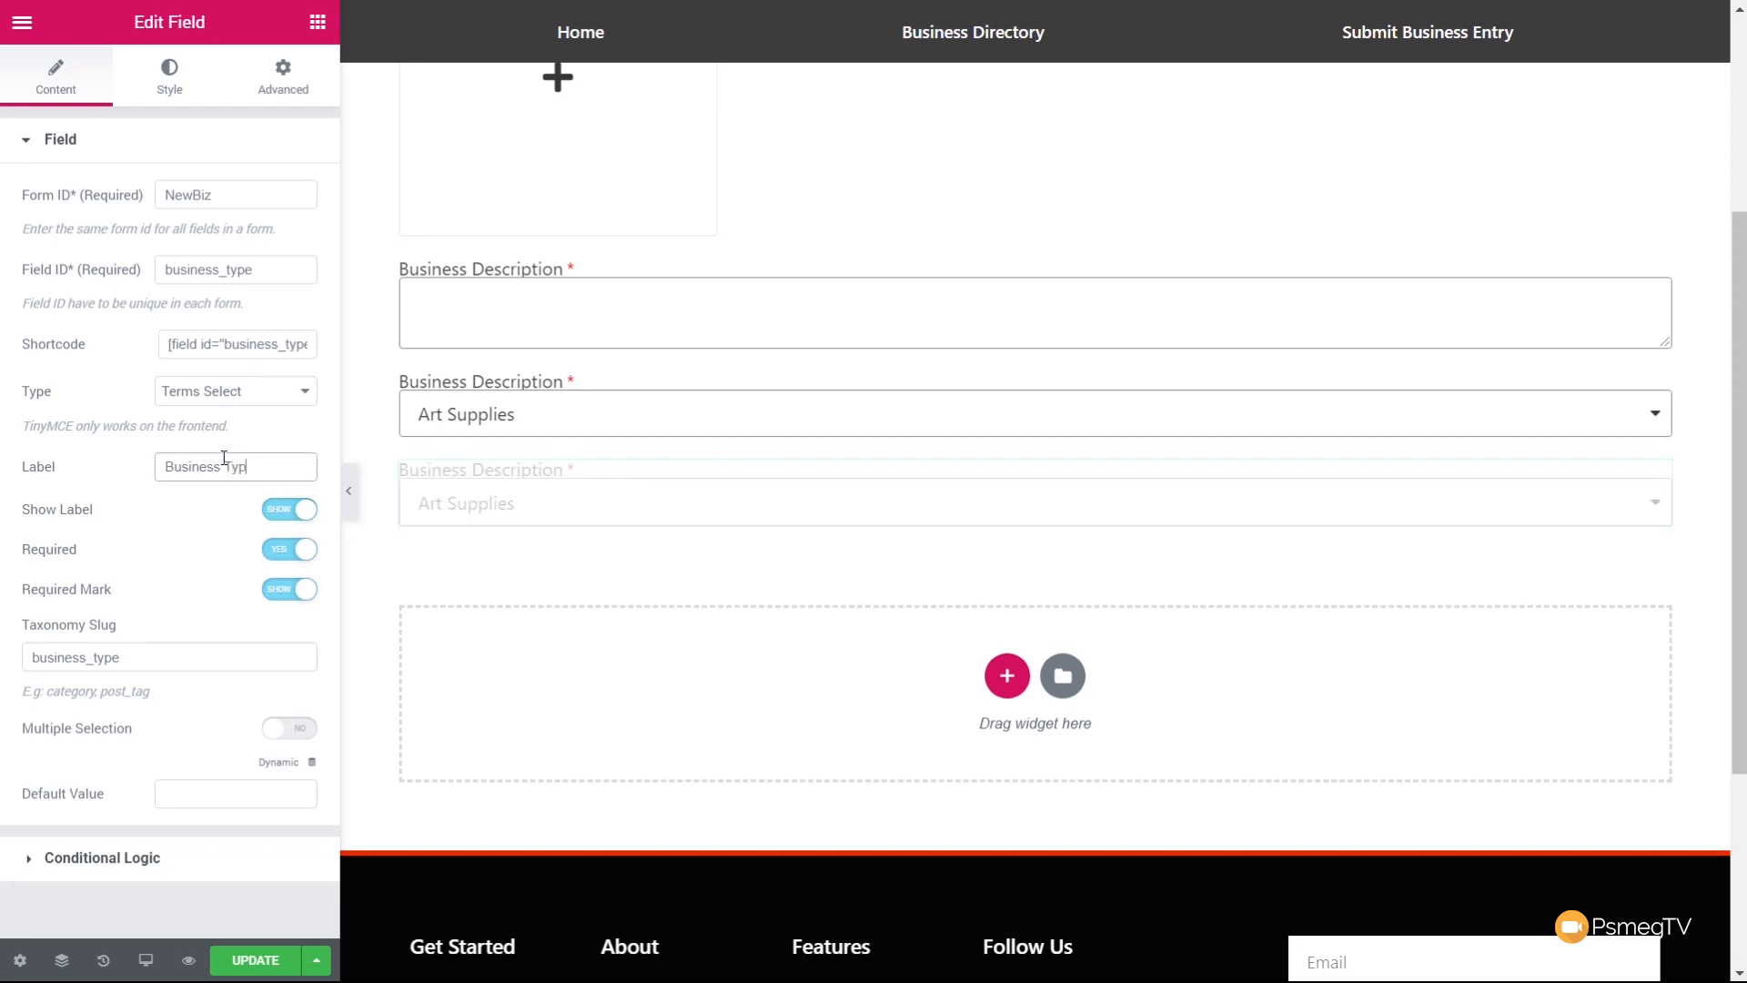
# Relabel the original dropdown directly below the Business Description text area as "Business Type".
pyautogui.moveTo(1666, 501)
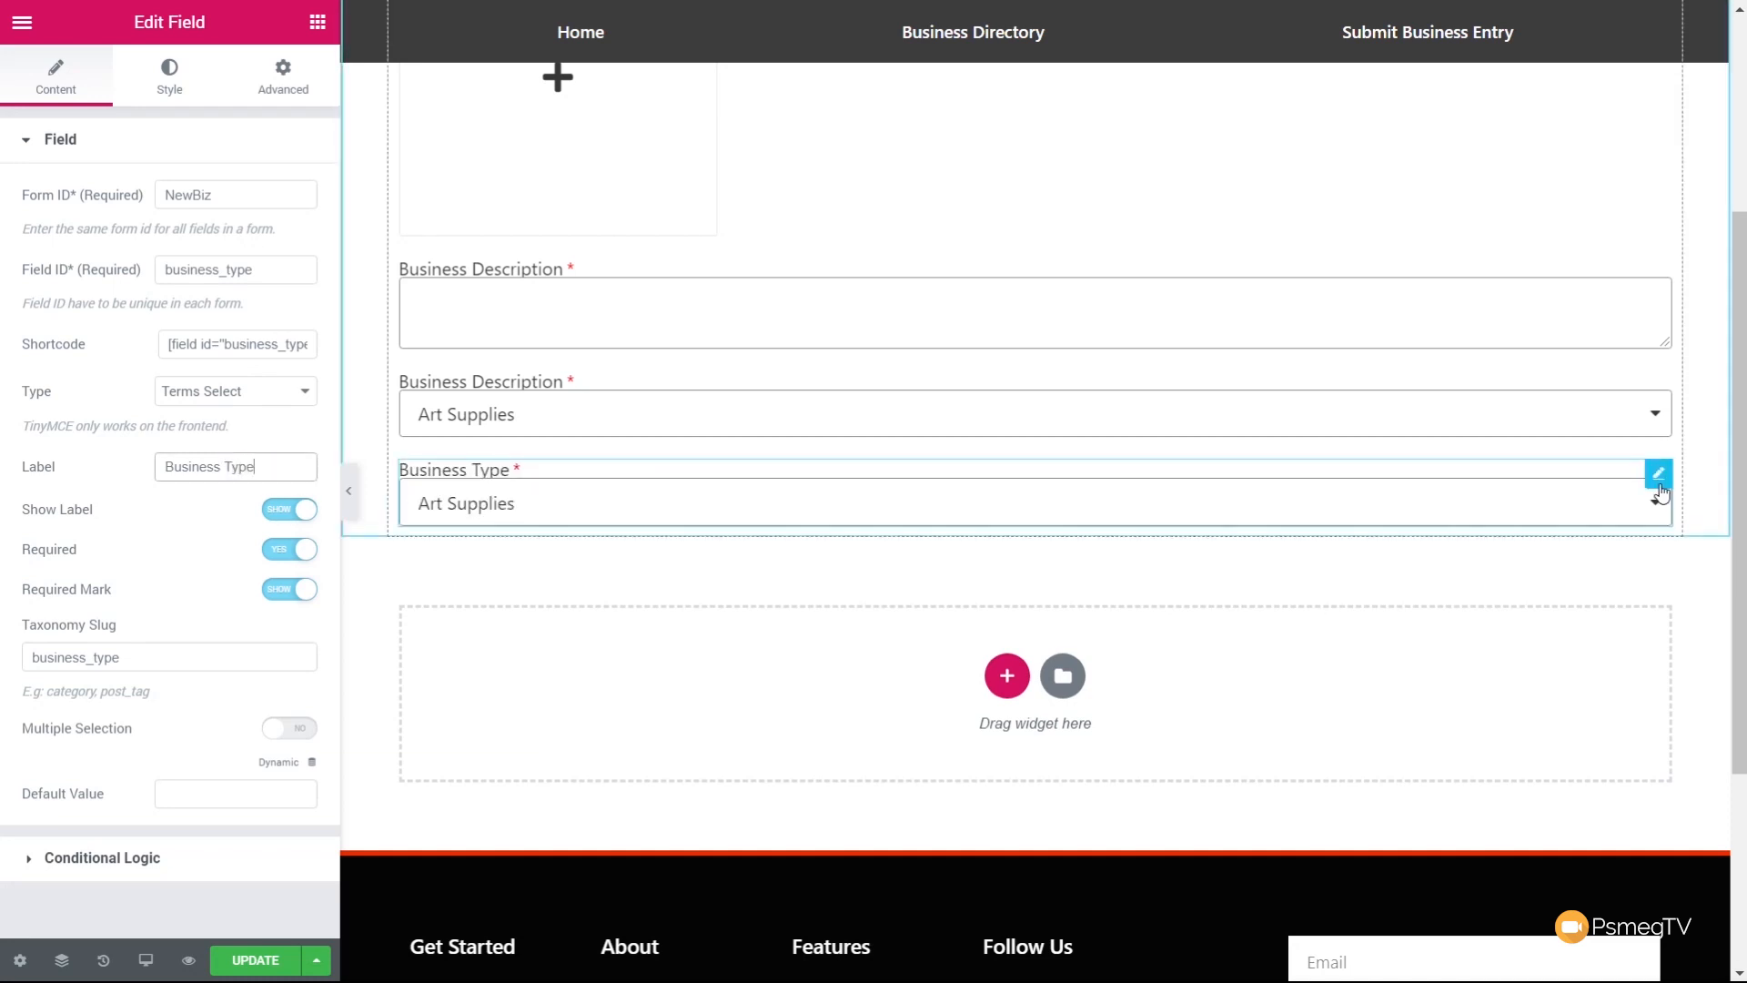
pyautogui.click(1658, 380)
pyautogui.moveTo(292, 464); pyautogui.dragTo(225, 460)
pyautogui.write('Type')
# Relabel the lower Business Type dropdown as "Business Location" and set its taxonomy slug to business_location.
pyautogui.click(1236, 517)
pyautogui.click(1235, 517)
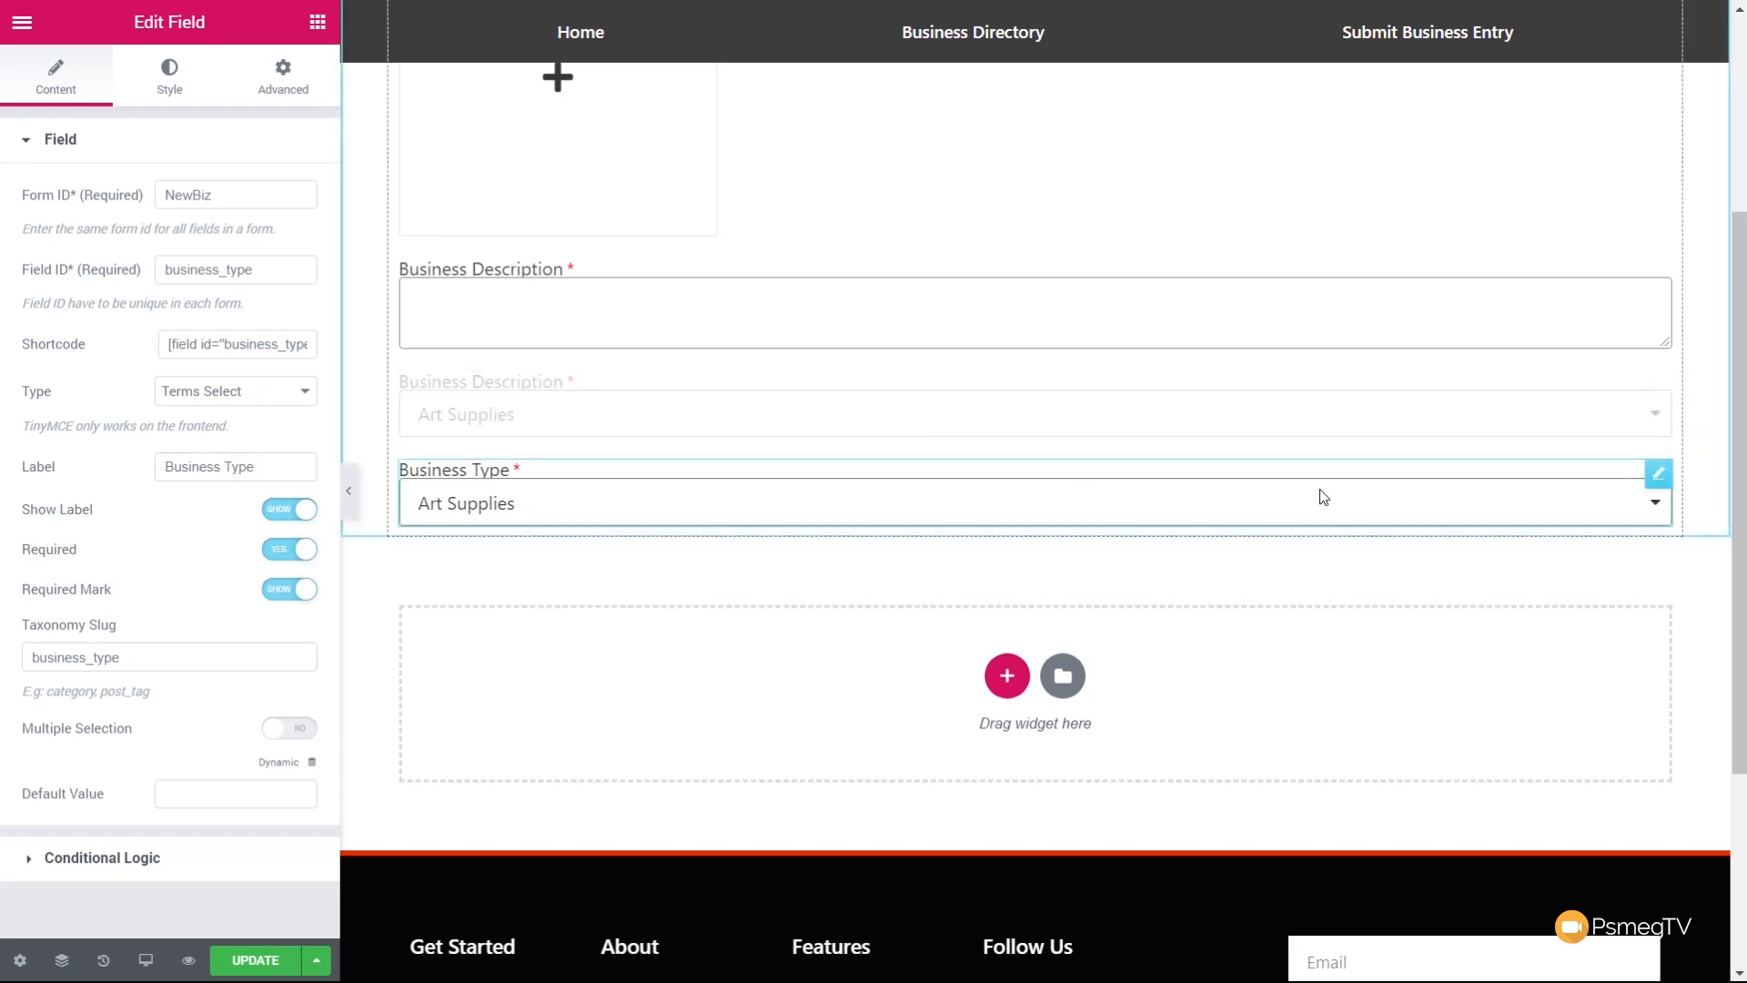
pyautogui.doubleClick(256, 457)
pyautogui.write('Location')
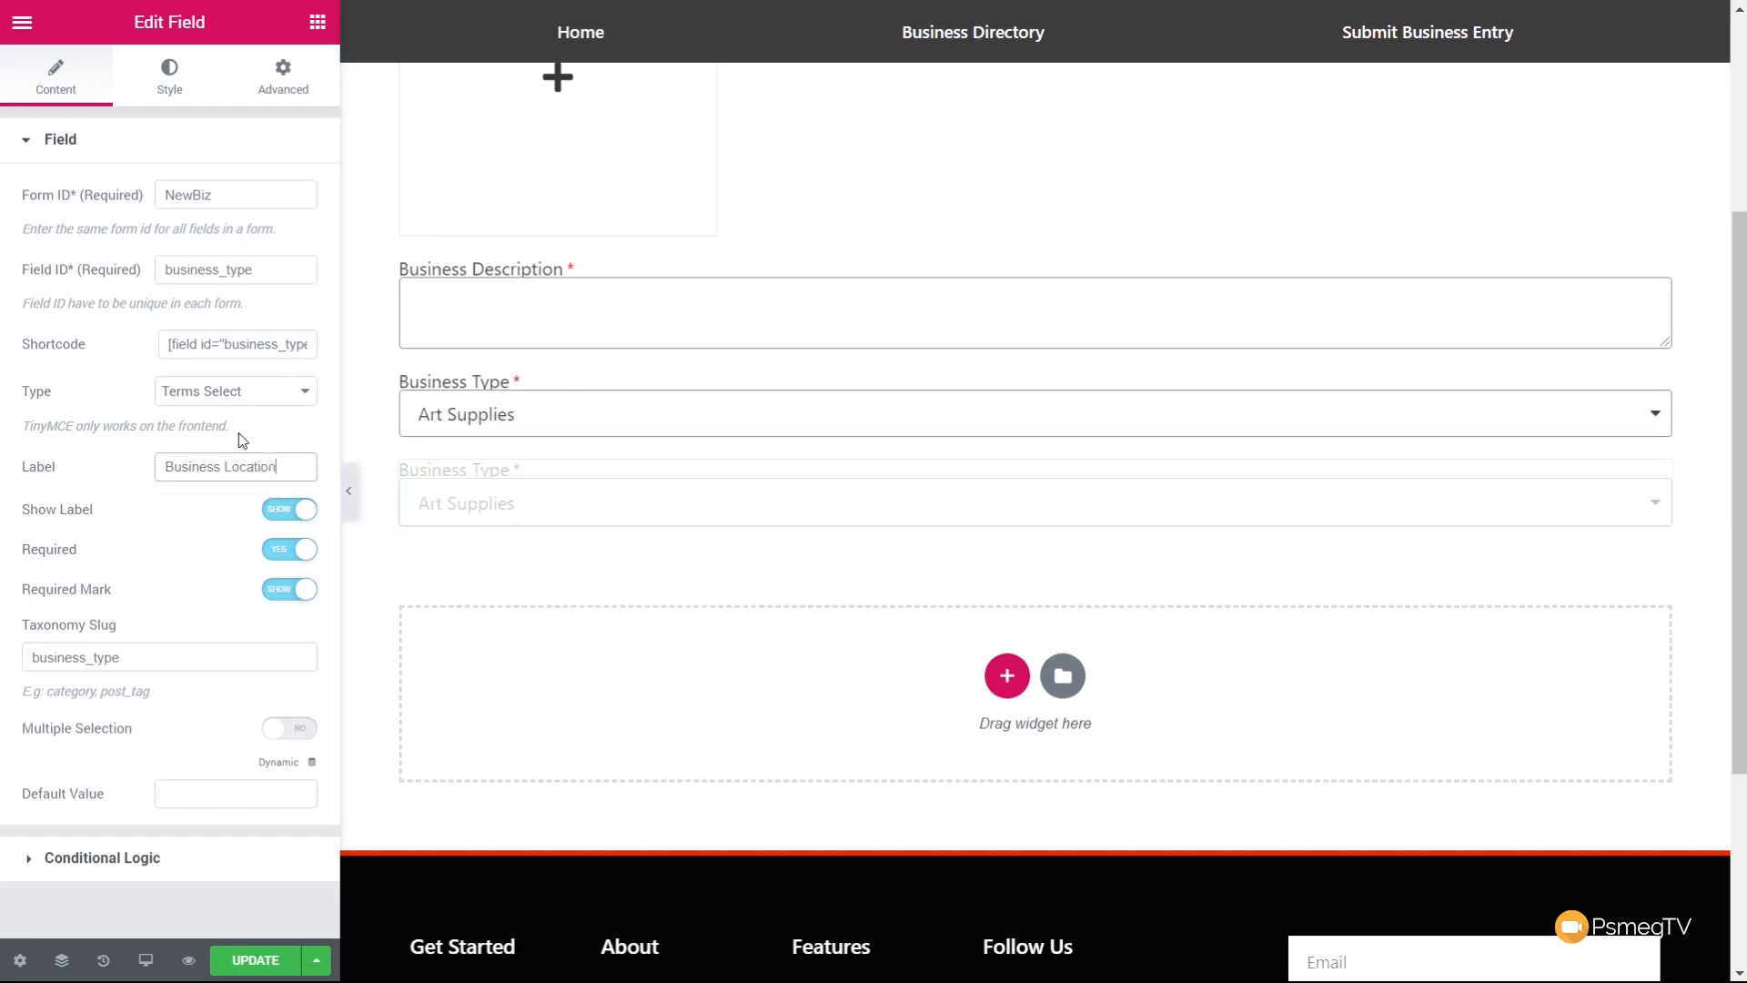
pyautogui.moveTo(121, 657); pyautogui.dragTo(96, 665)
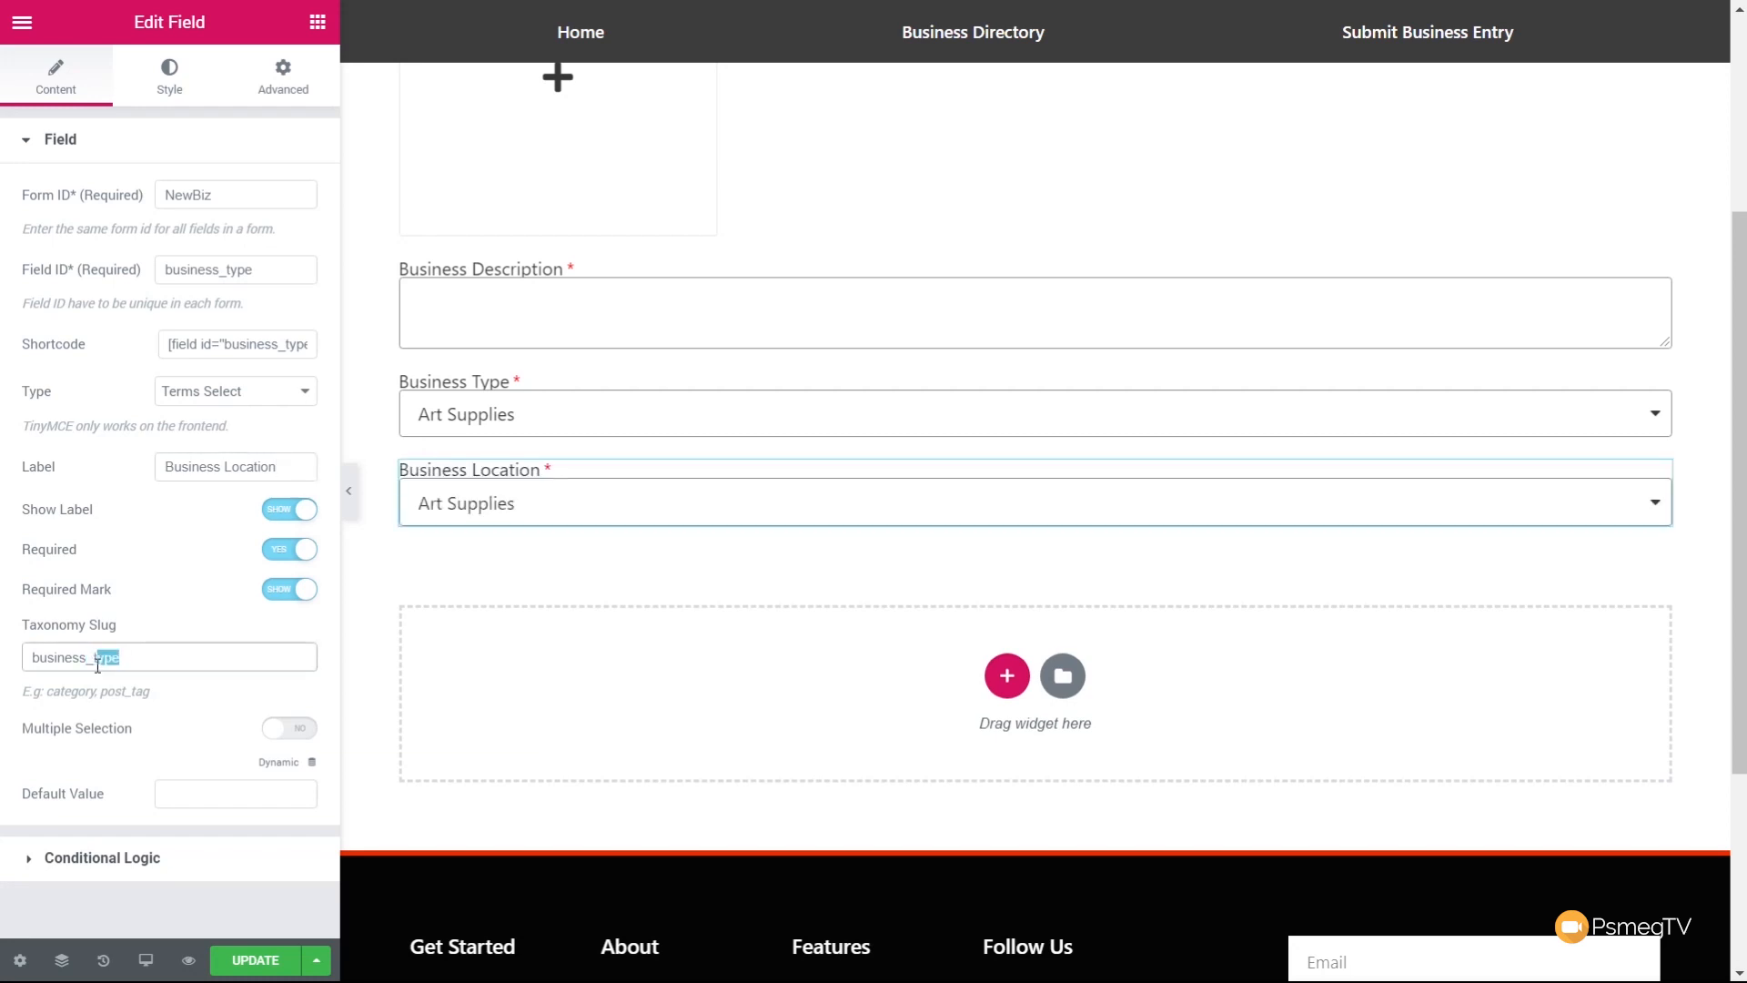
pyautogui.moveTo(98, 668); pyautogui.dragTo(96, 667)
pyautogui.write('location')
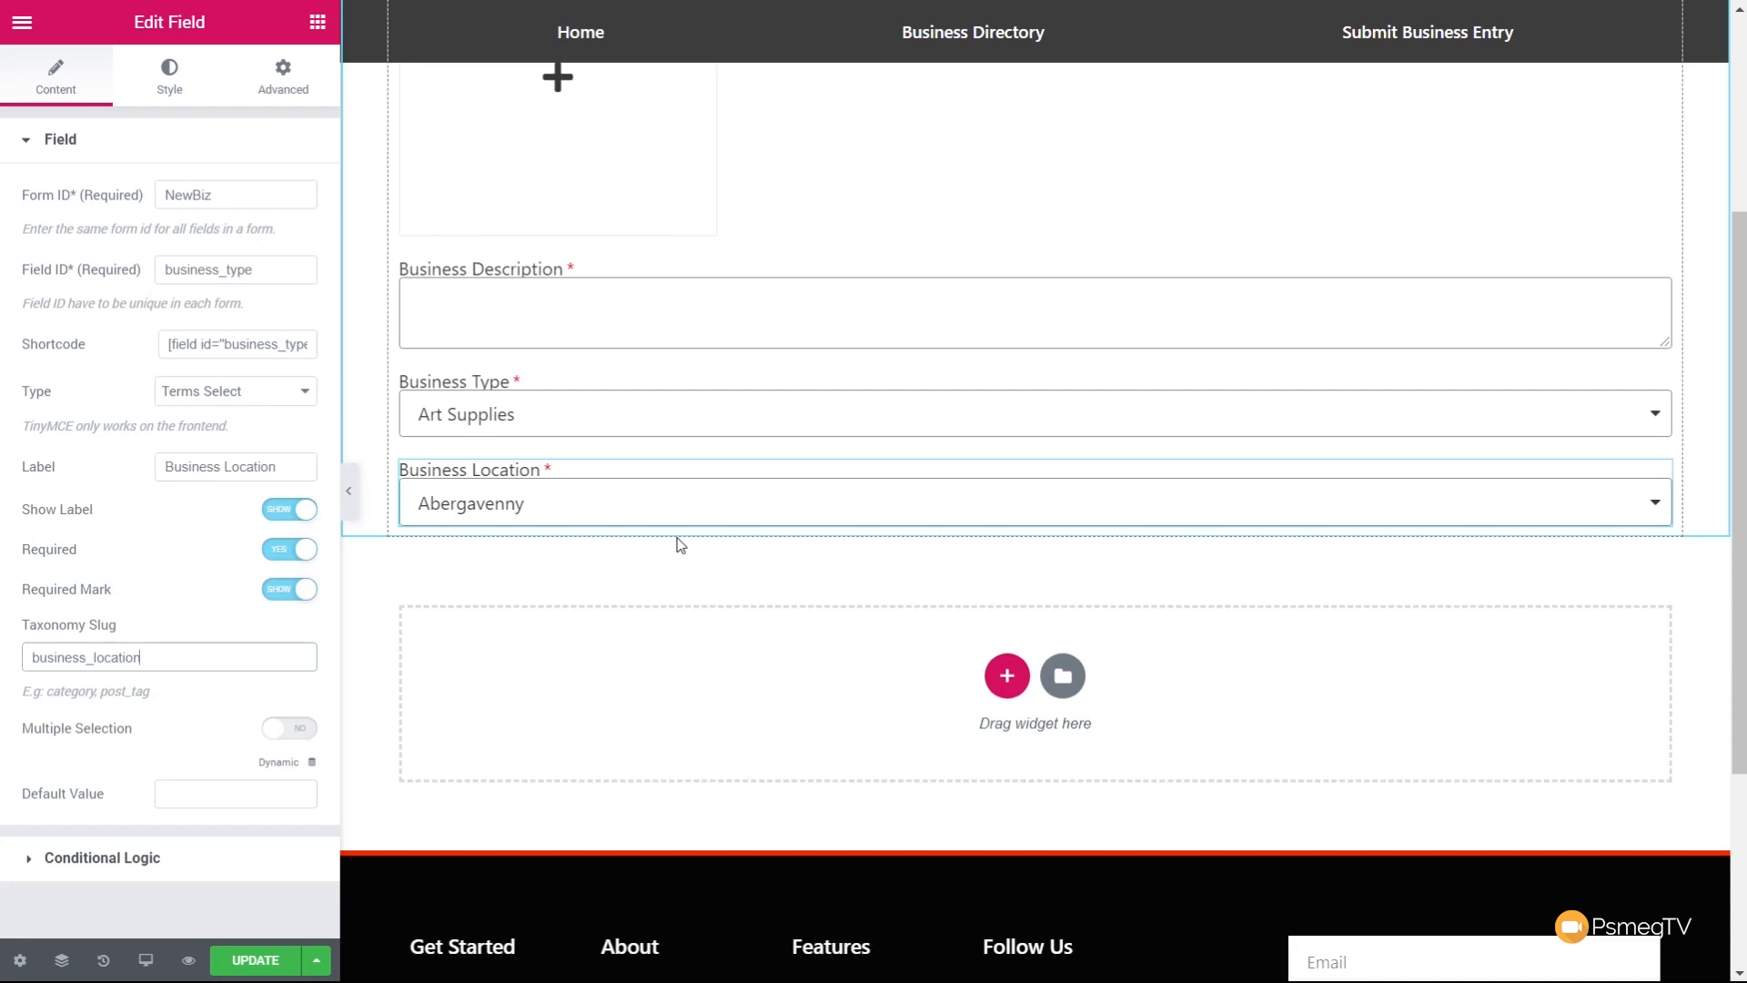
# Duplicate the Business Location field and set the original's Field ID to business_location.
pyautogui.scroll(3, 699, 535)
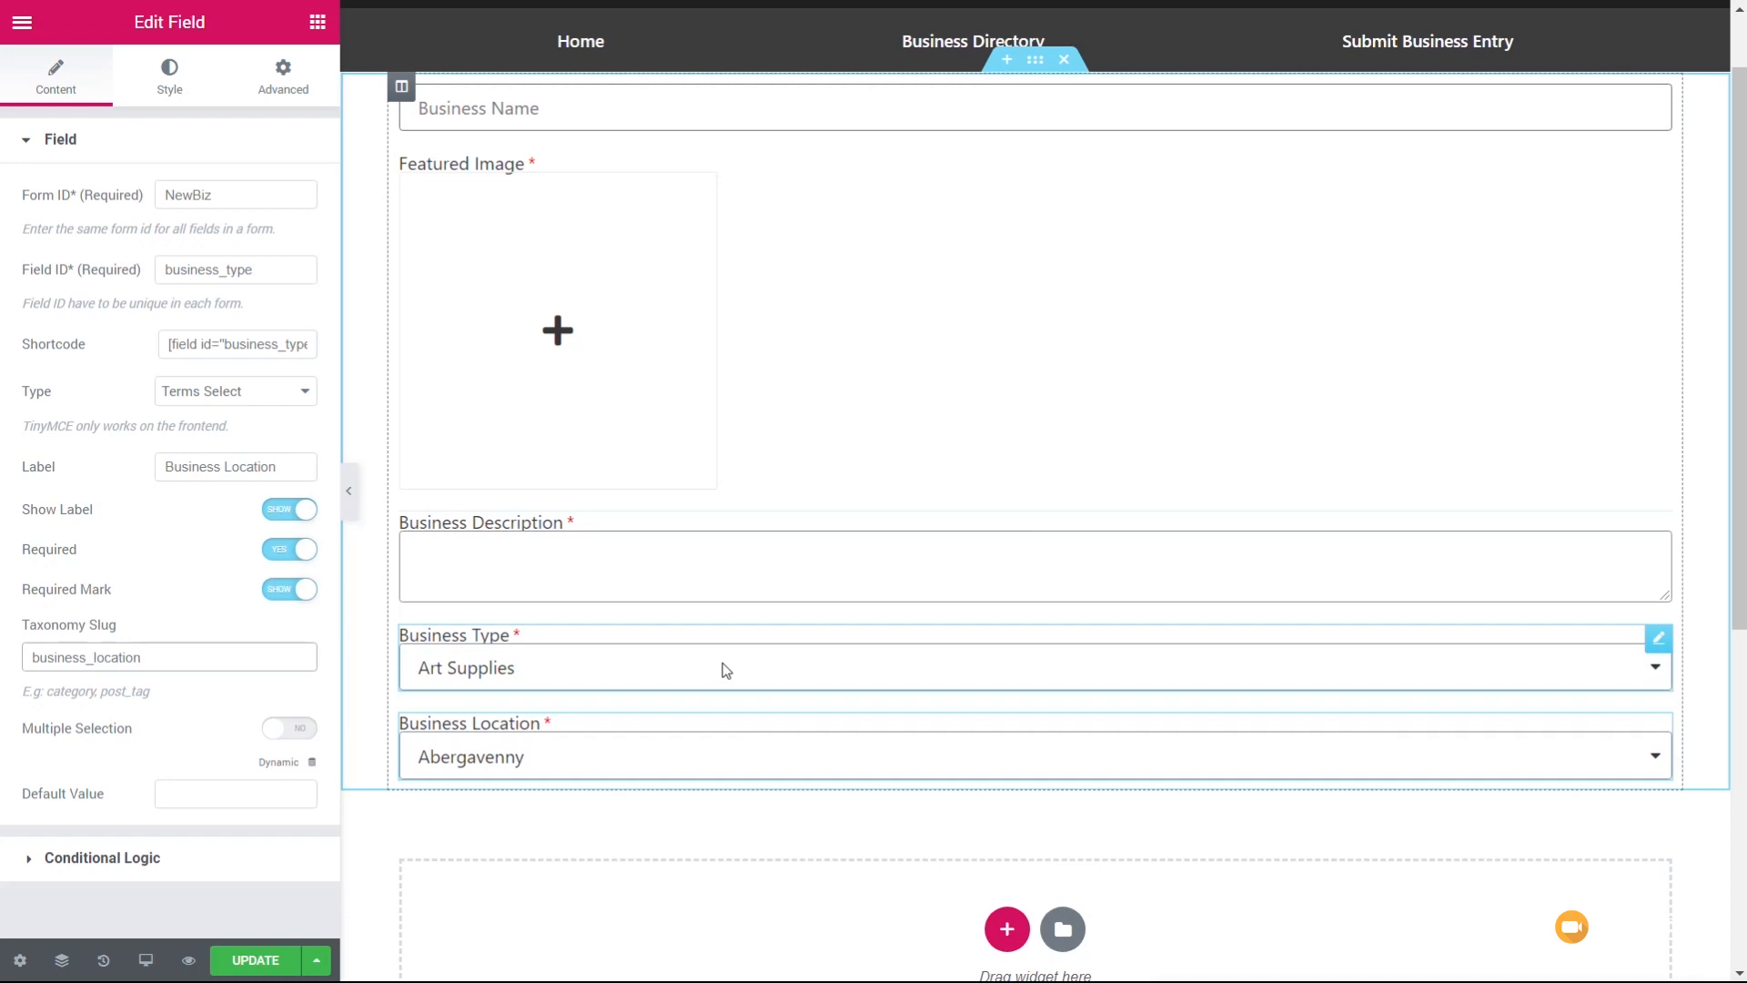
pyautogui.scroll(-4, 719, 669)
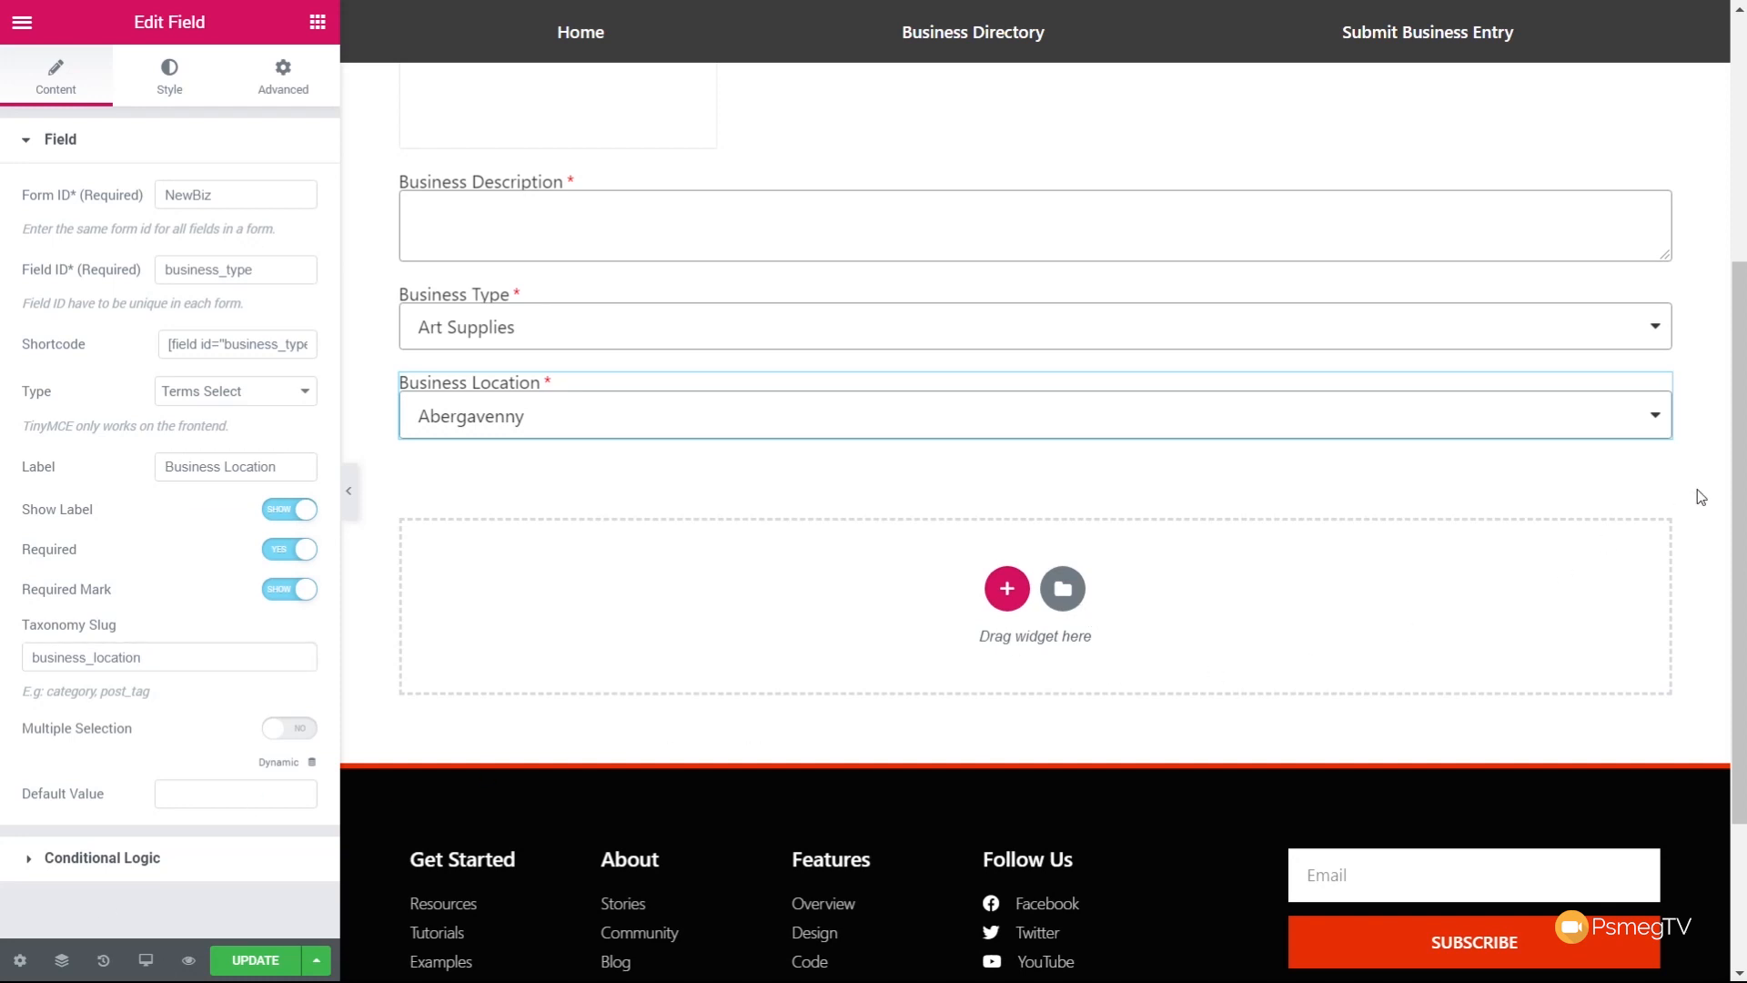
pyautogui.rightClick(1660, 390)
pyautogui.click(1649, 439)
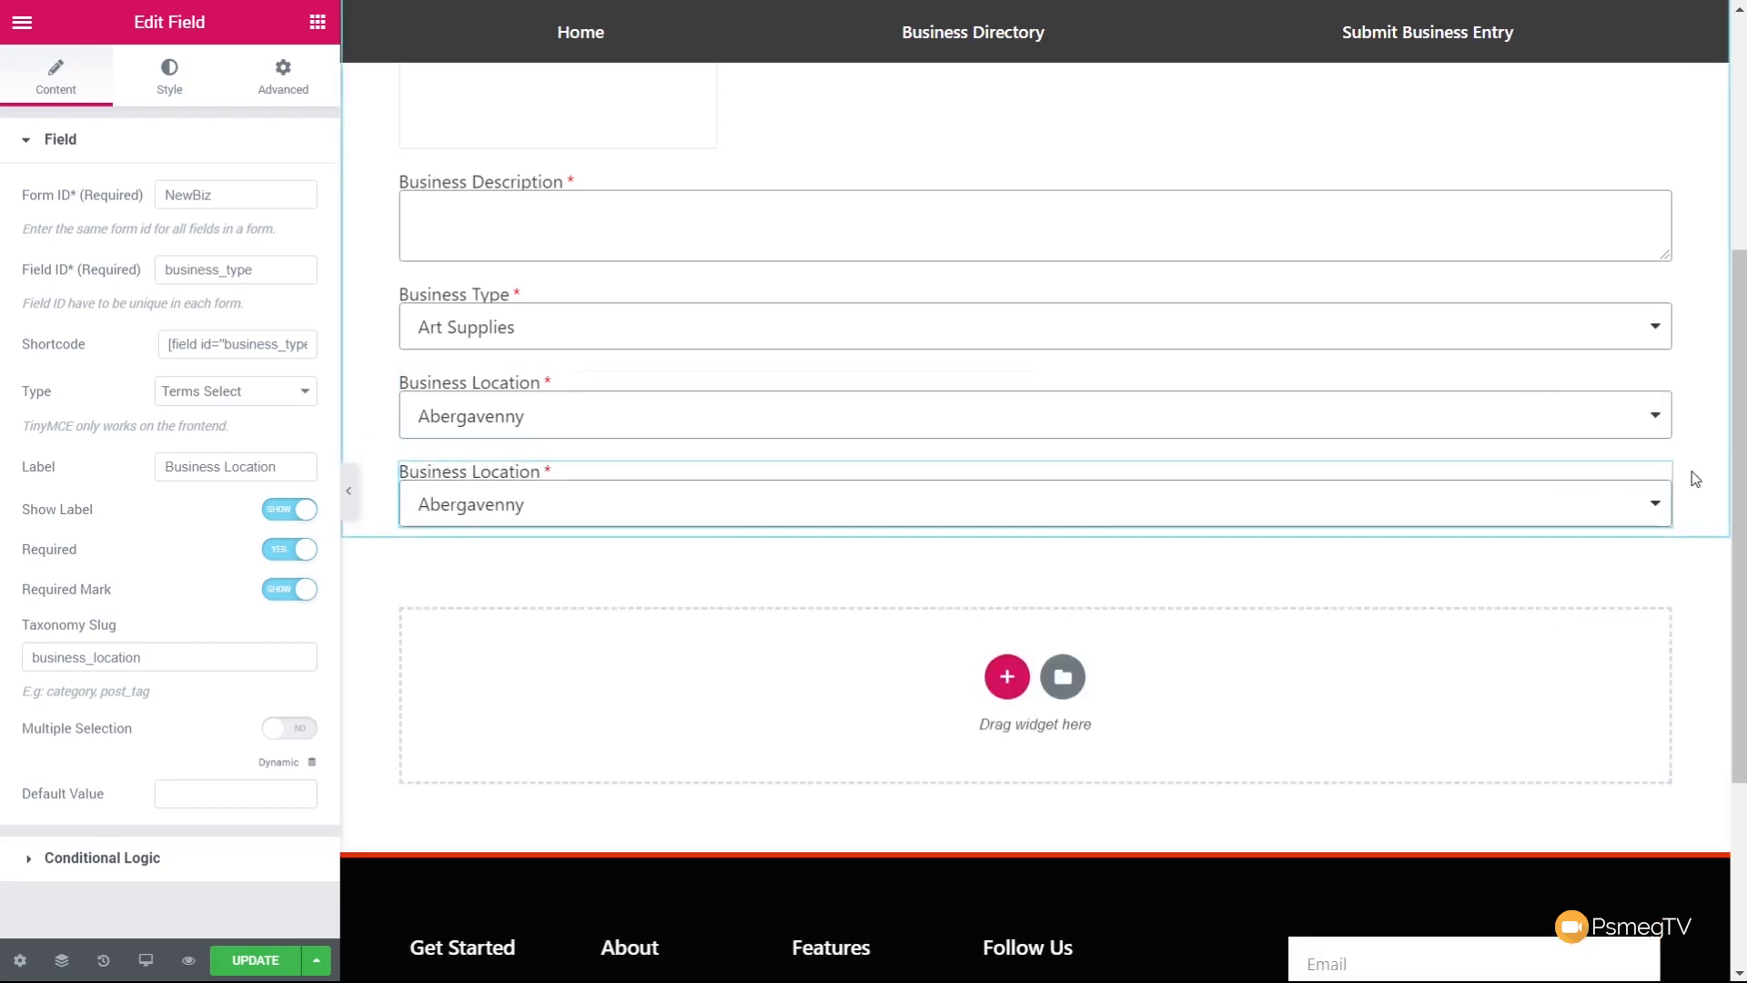
pyautogui.click(1658, 390)
pyautogui.moveTo(253, 270); pyautogui.dragTo(230, 276)
pyautogui.write('location')
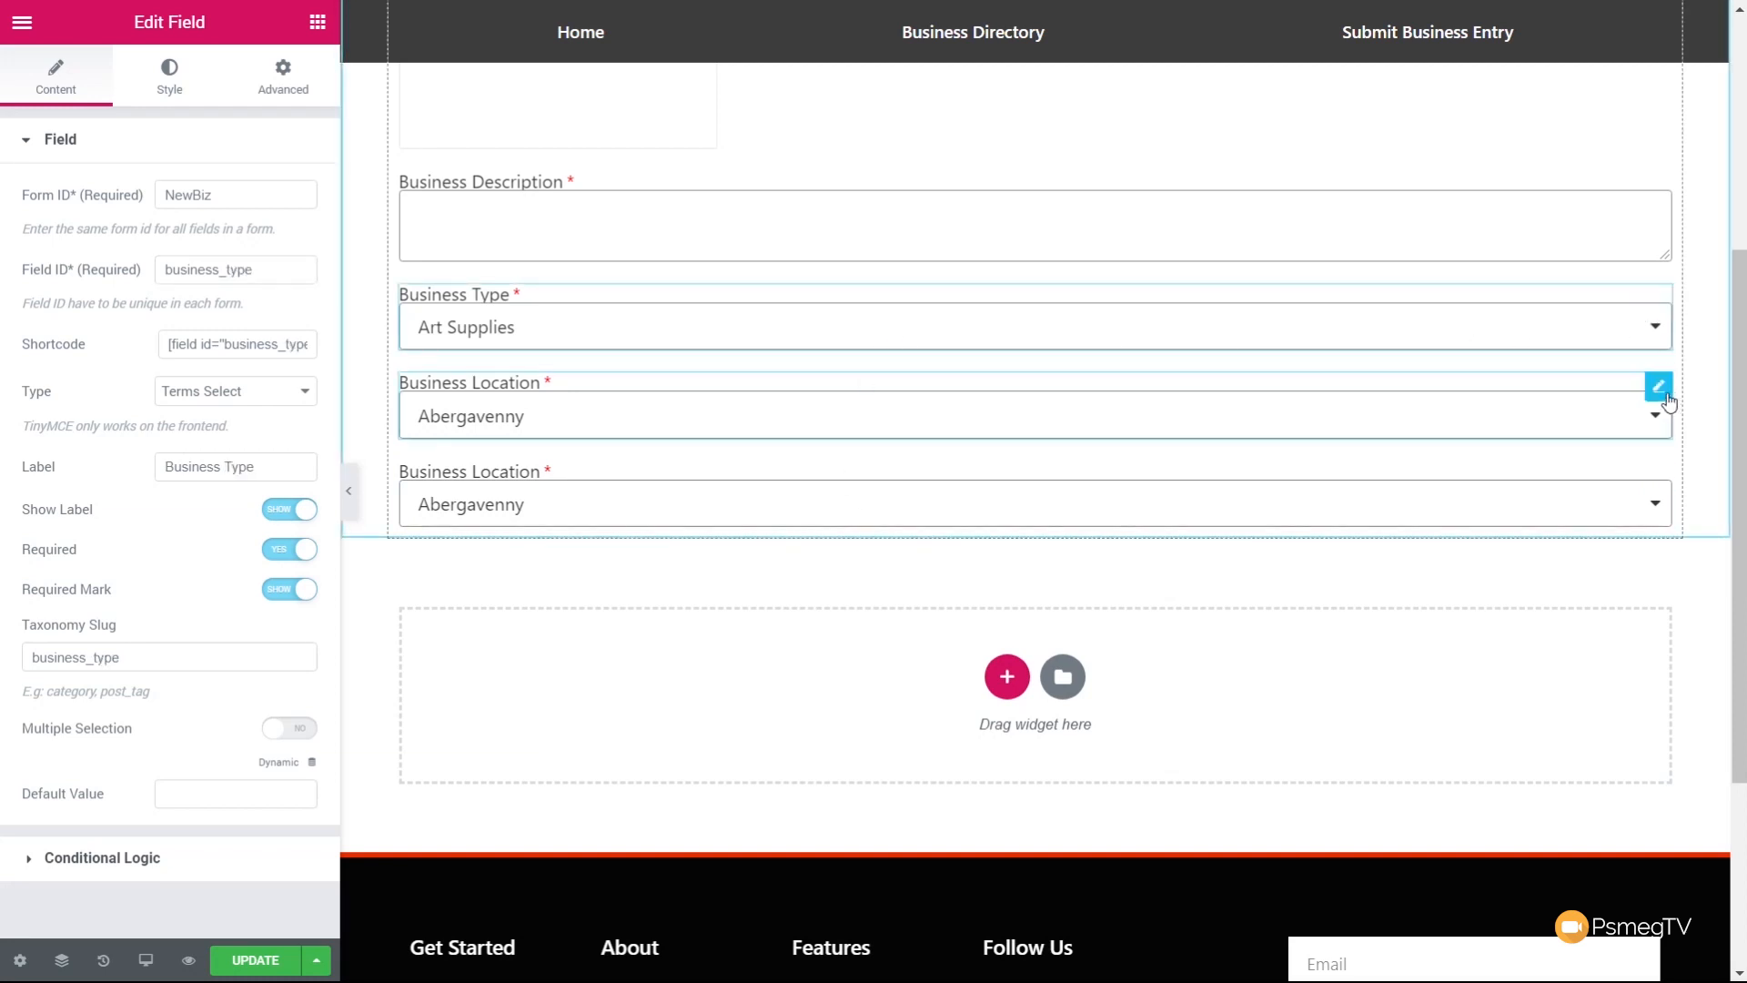
# Change the lower Business Location field's type to Text and set its Field ID to business_address.
pyautogui.click(1658, 474)
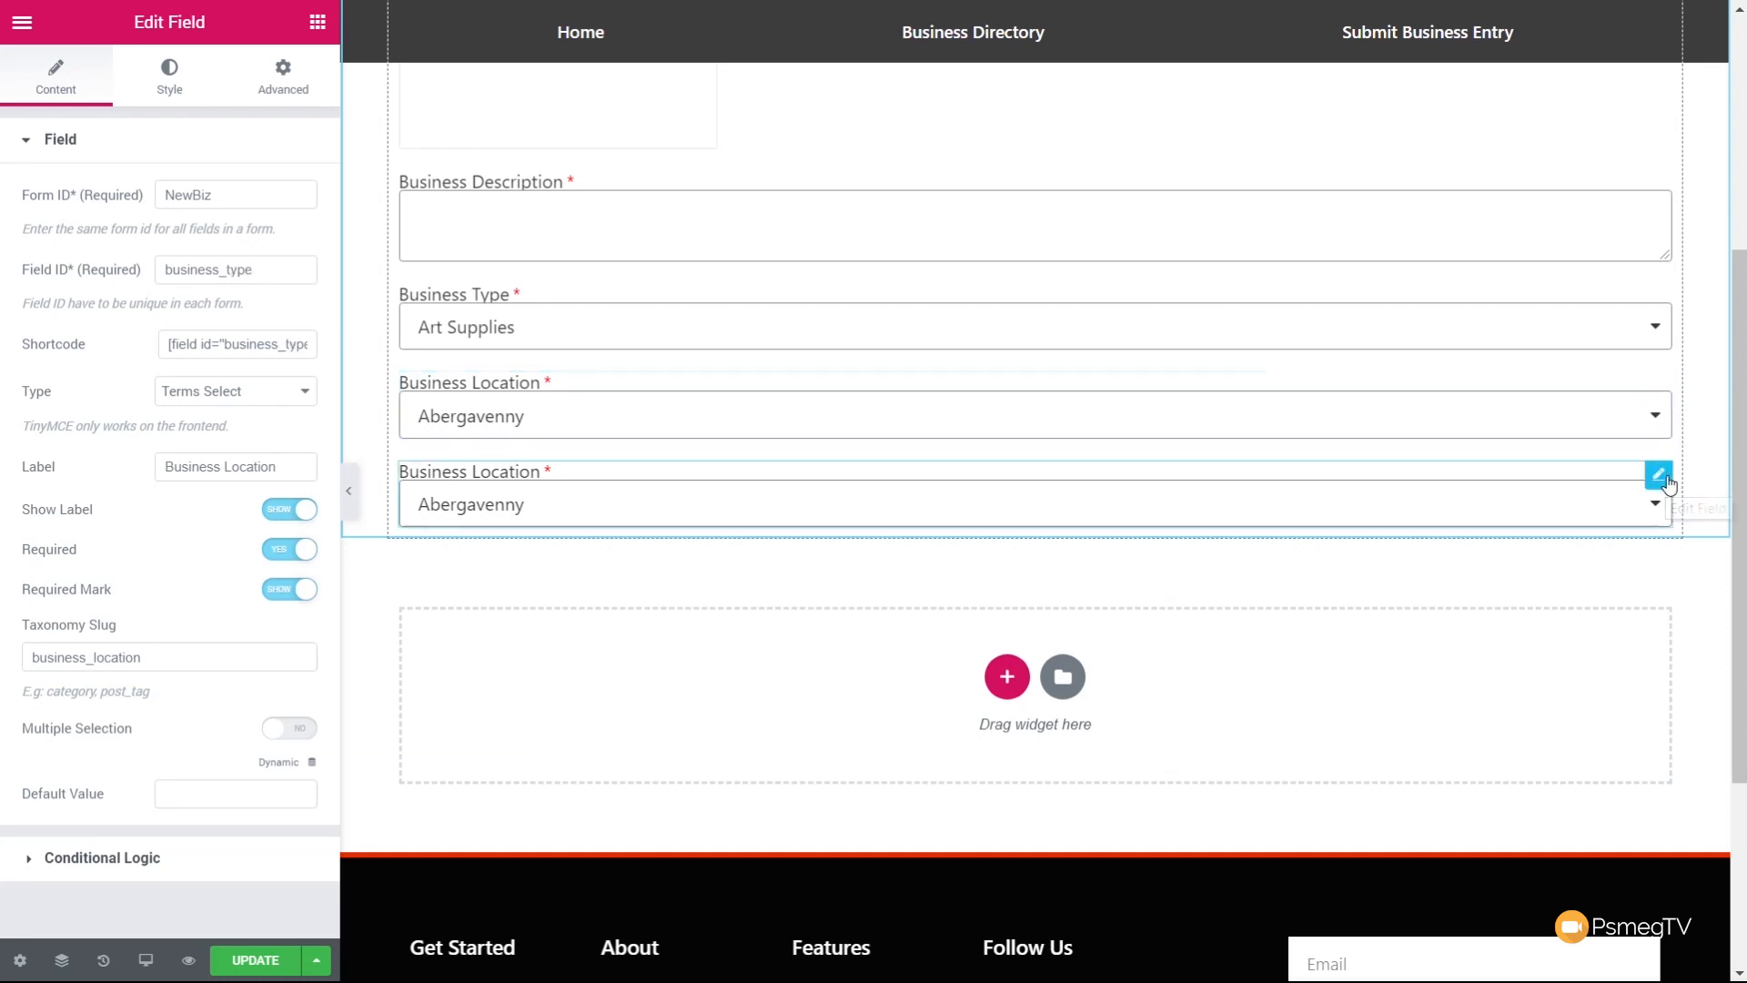
pyautogui.click(250, 390)
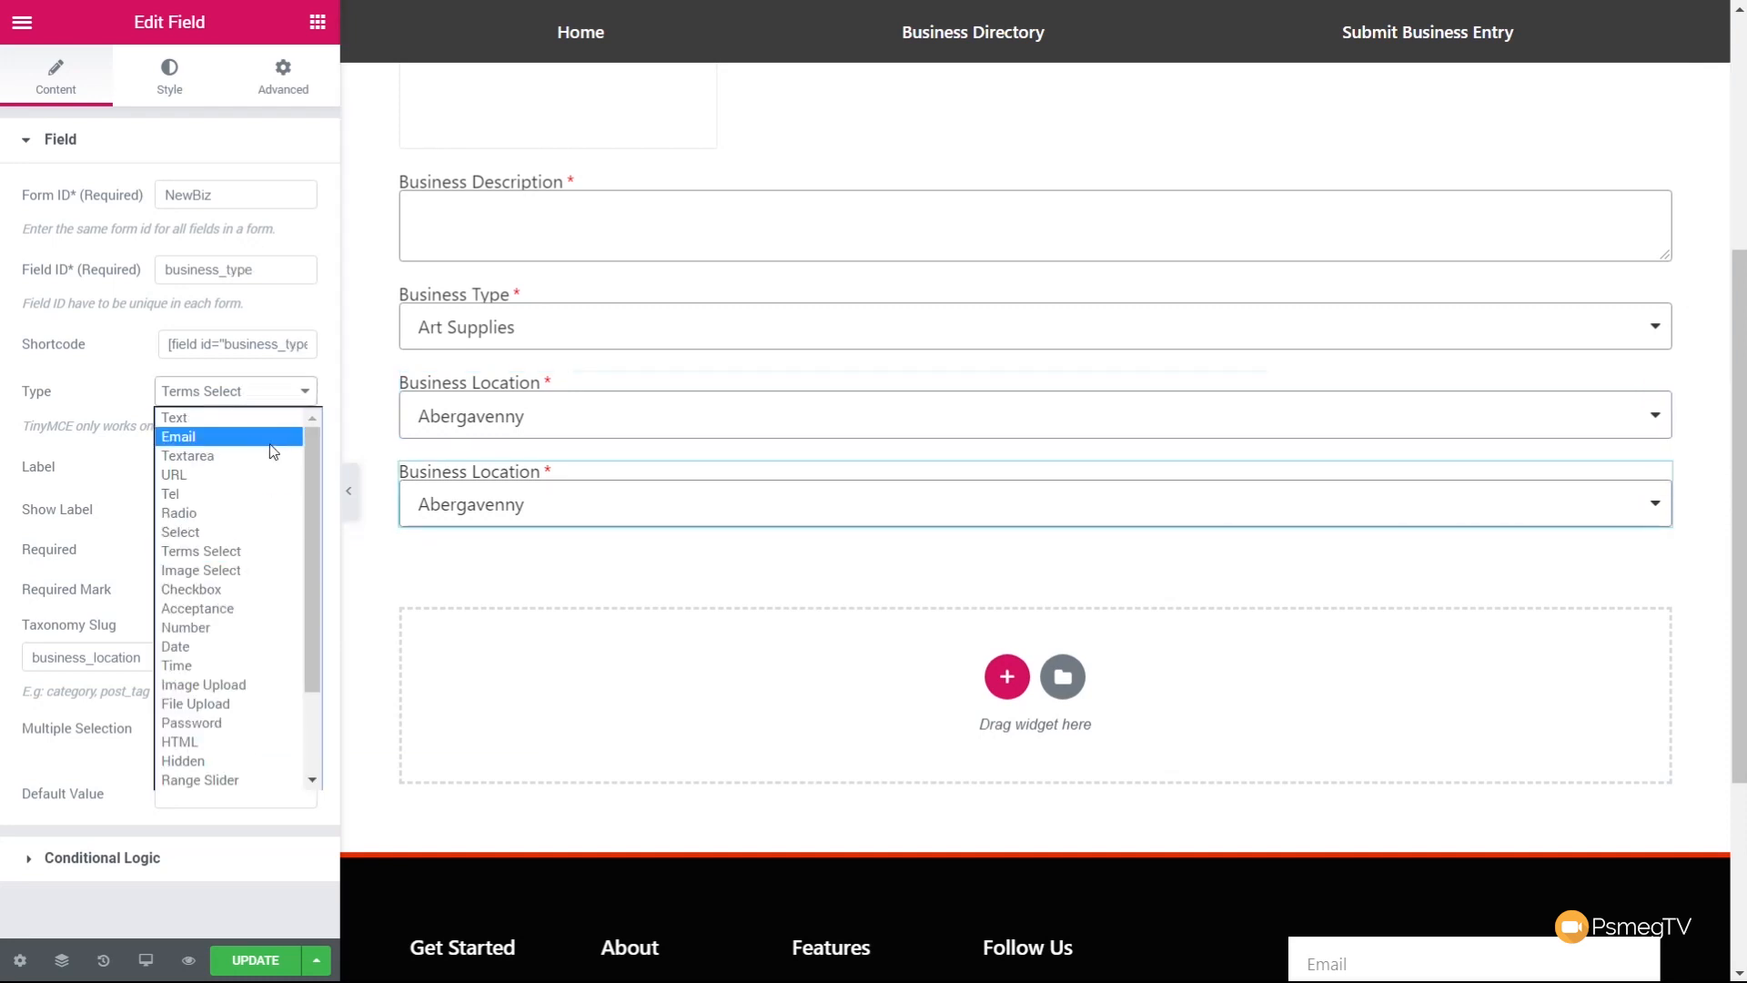
pyautogui.click(202, 417)
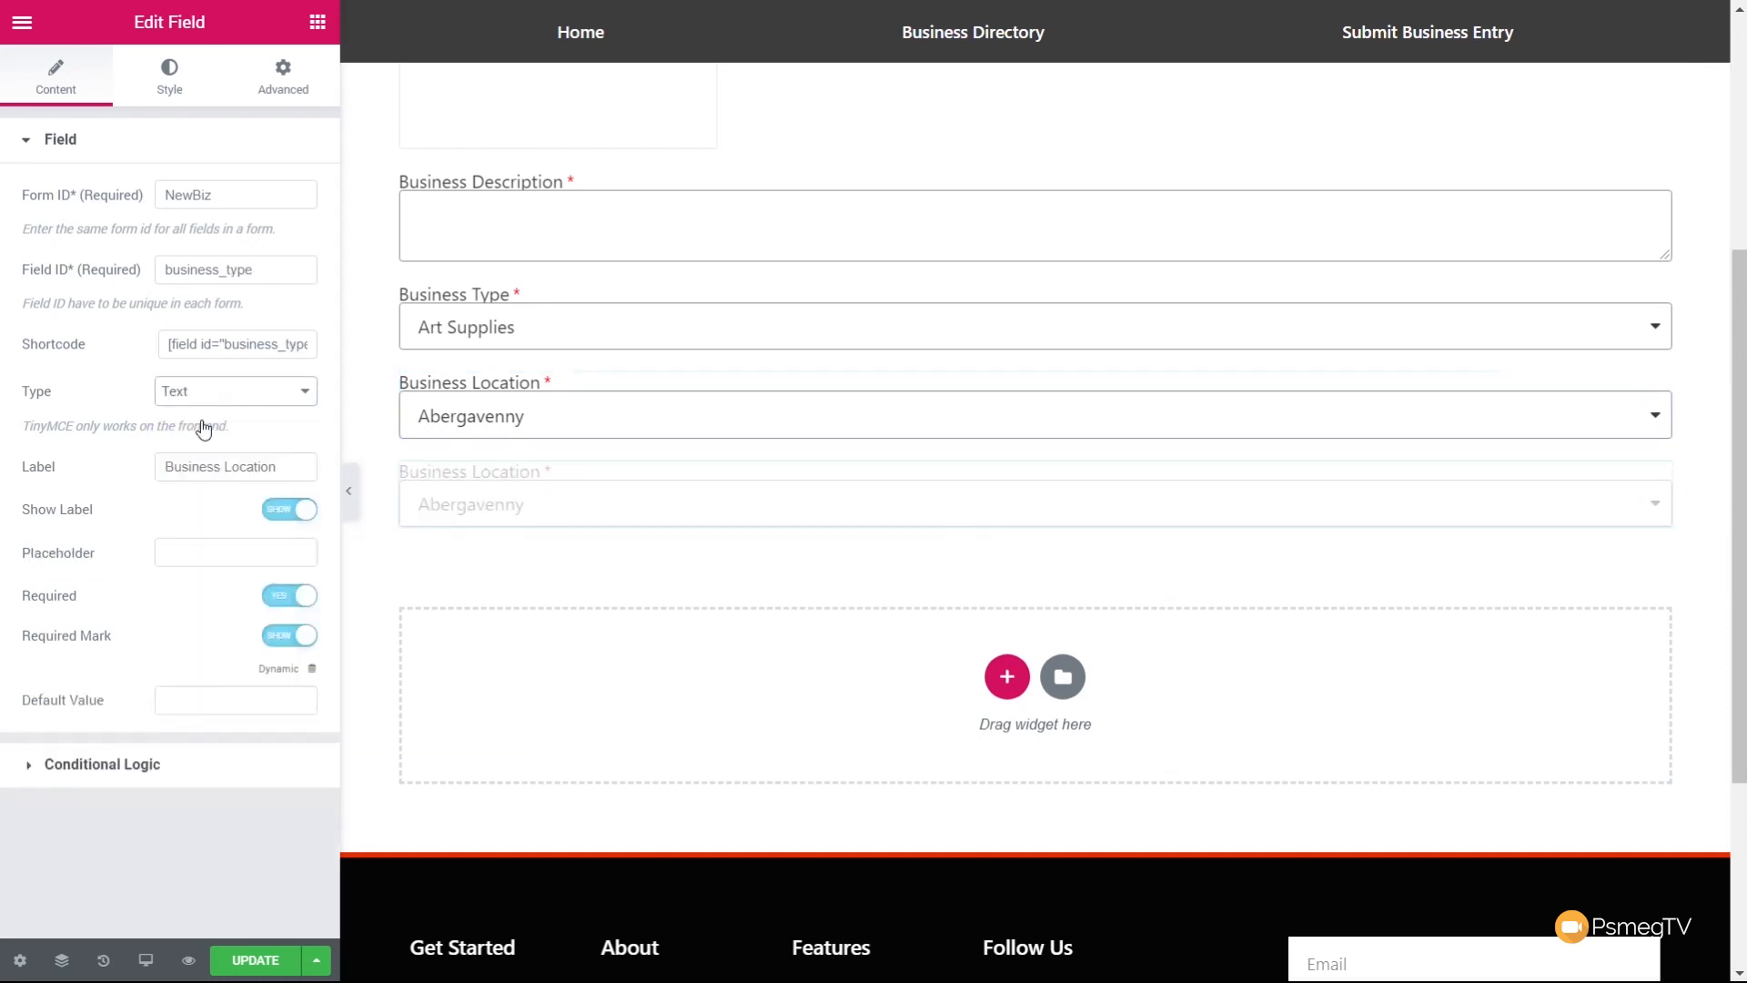
pyautogui.moveTo(269, 272); pyautogui.dragTo(161, 269)
pyautogui.click(275, 264)
pyautogui.press('BackSpace')
pyautogui.press('BackSpace')
pyautogui.press('BackSpace')
pyautogui.press('BackSpace')
pyautogui.write('address')
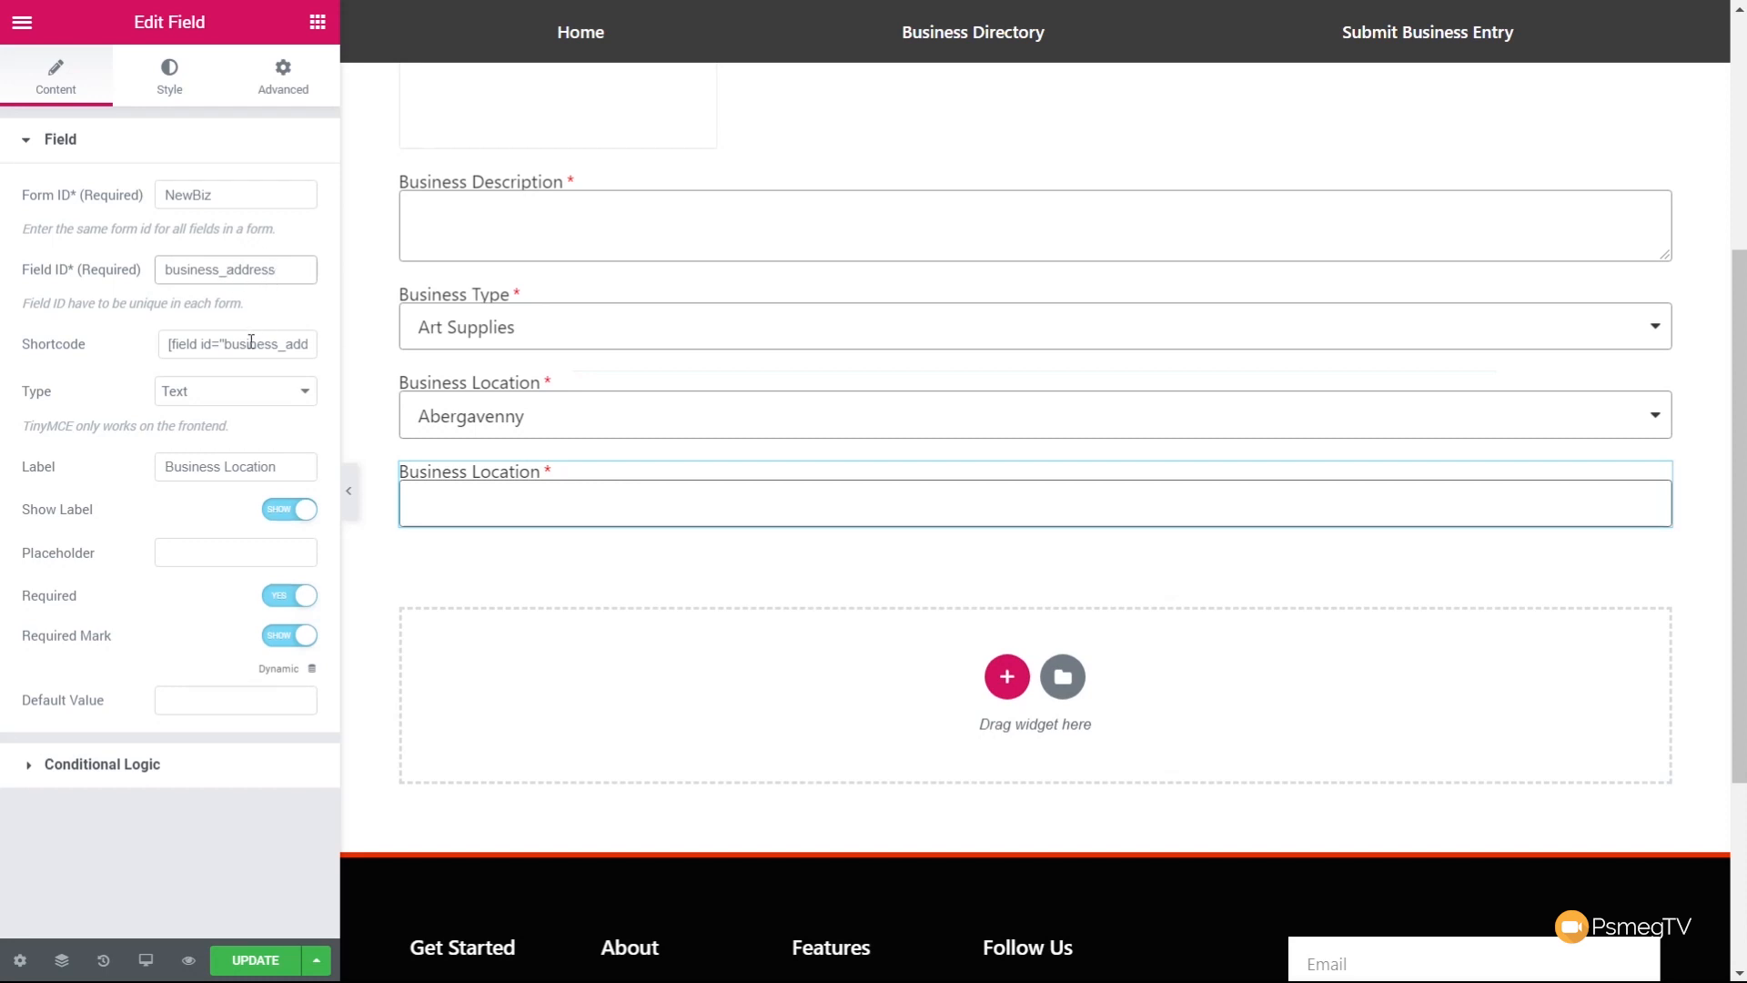
# Relabel the text field below the Business Location dropdown as "Business Address".
pyautogui.moveTo(277, 466); pyautogui.dragTo(224, 478)
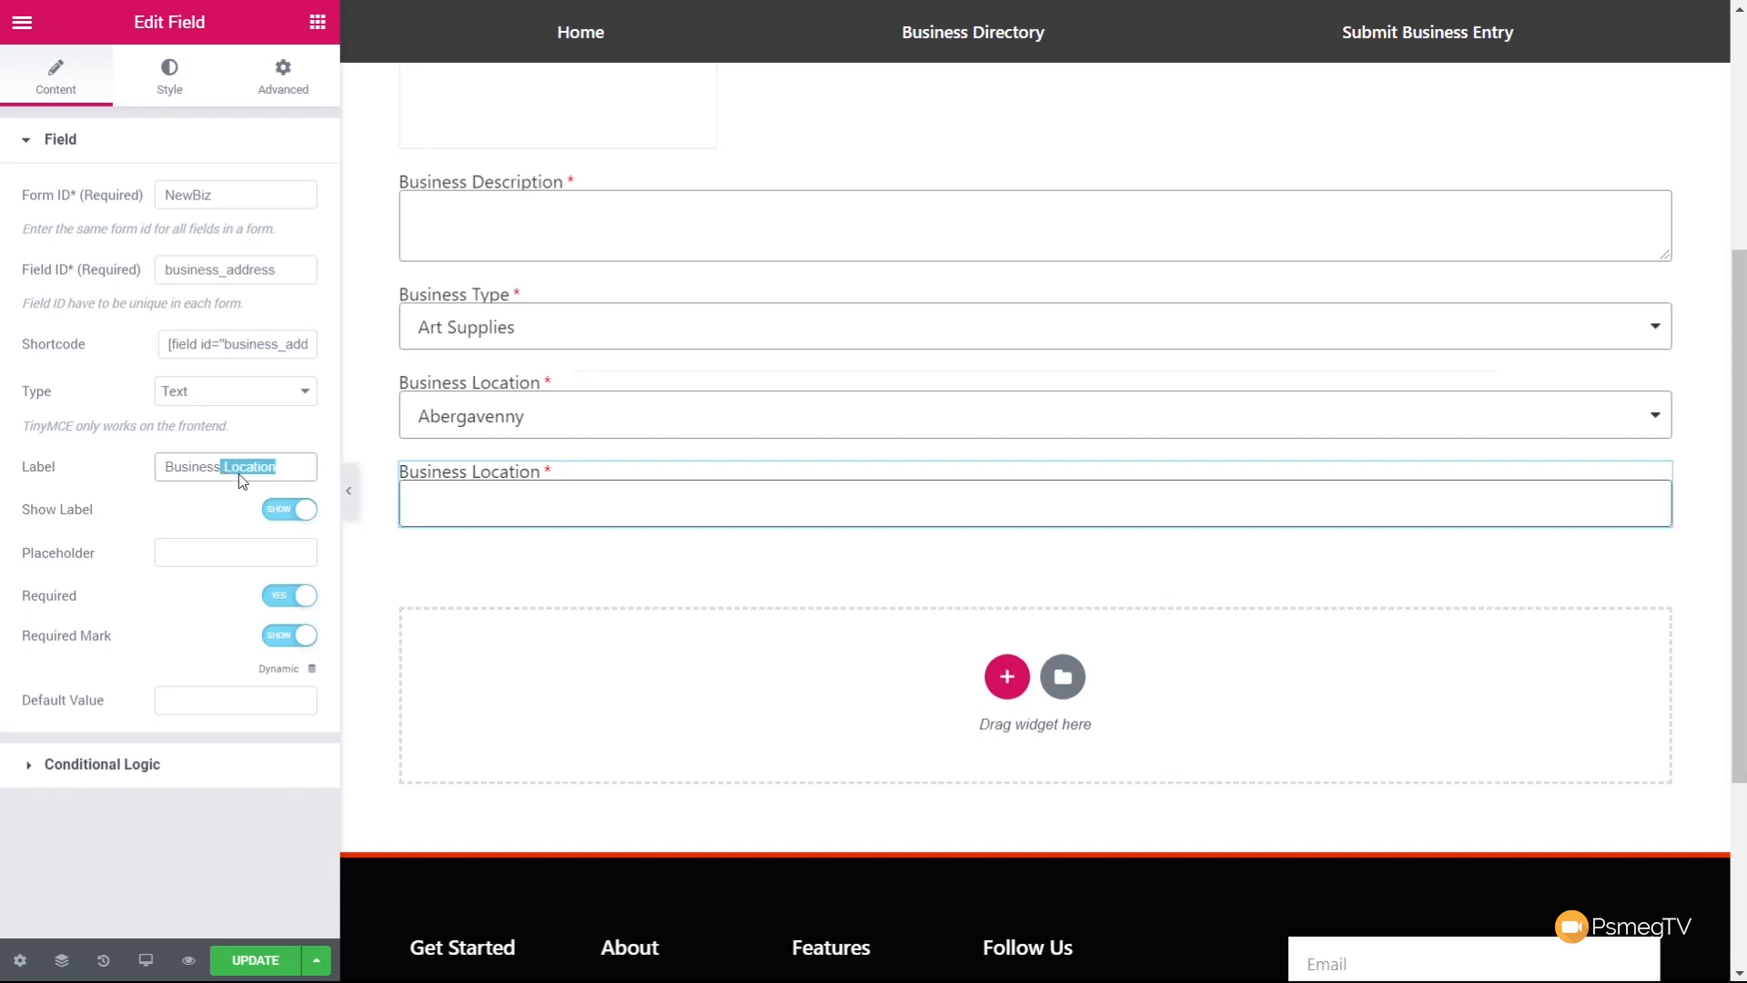
pyautogui.write('Address')
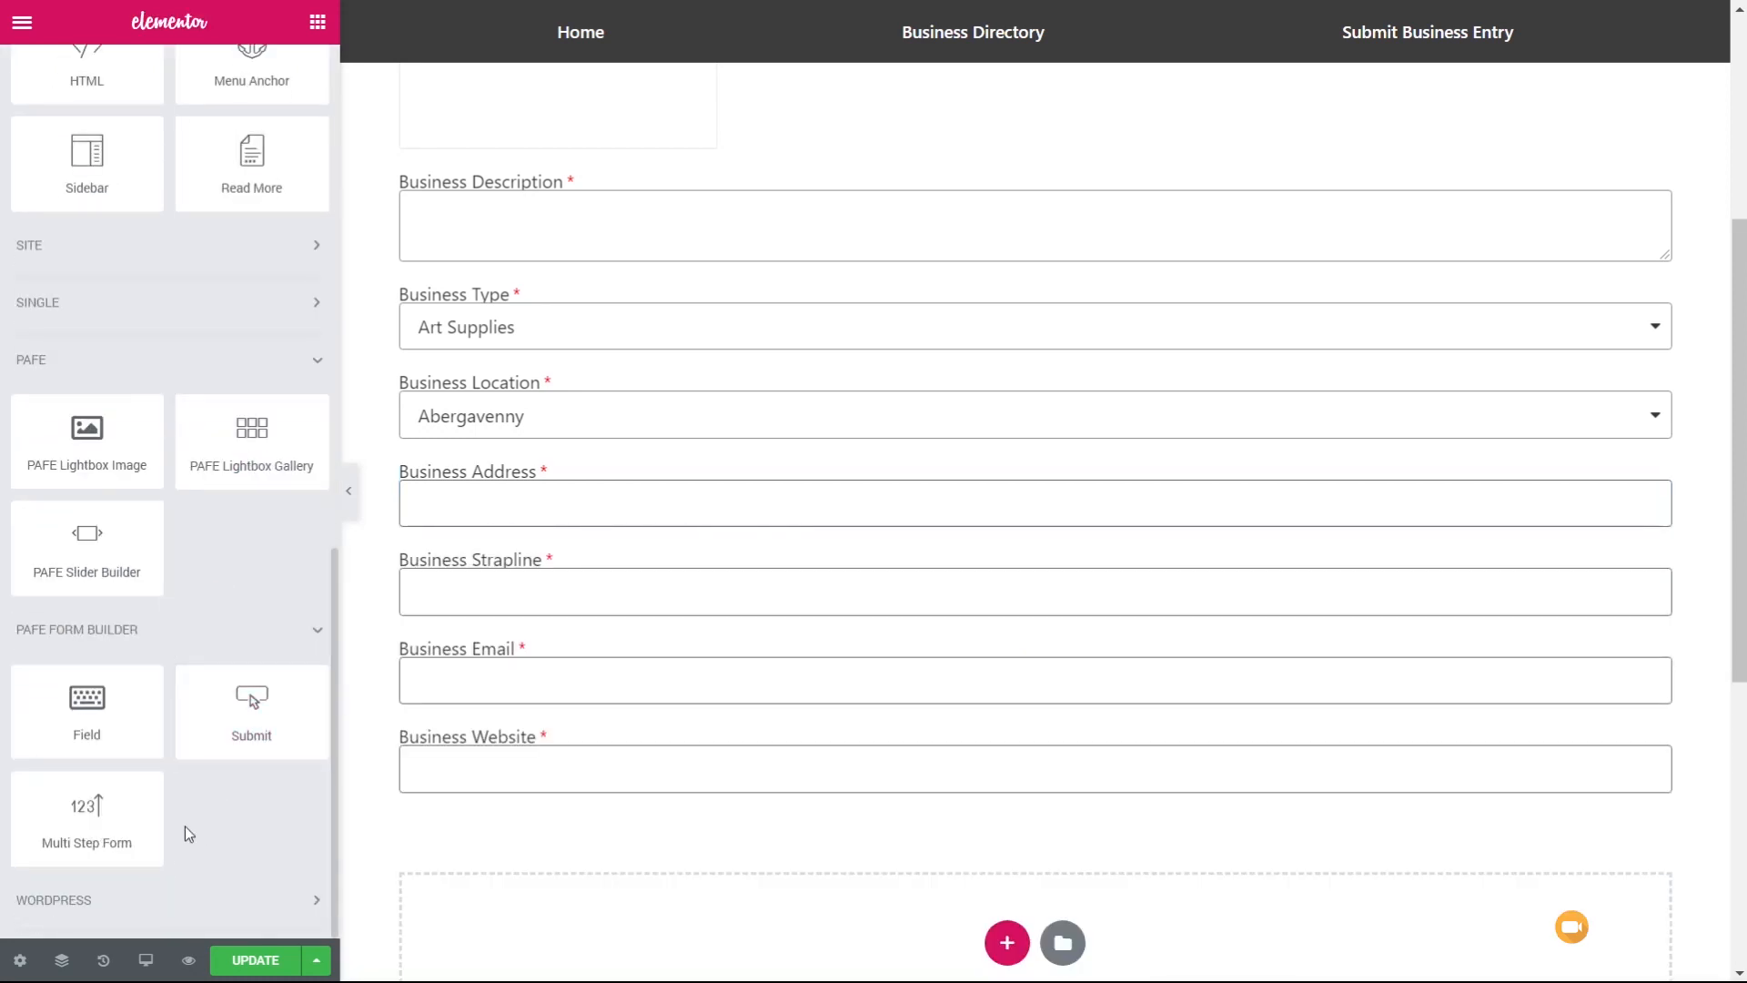
# Add a form field below Business Website with Form ID NweBiz and Field ID business_gallery.
pyautogui.moveTo(118, 714); pyautogui.dragTo(587, 800)
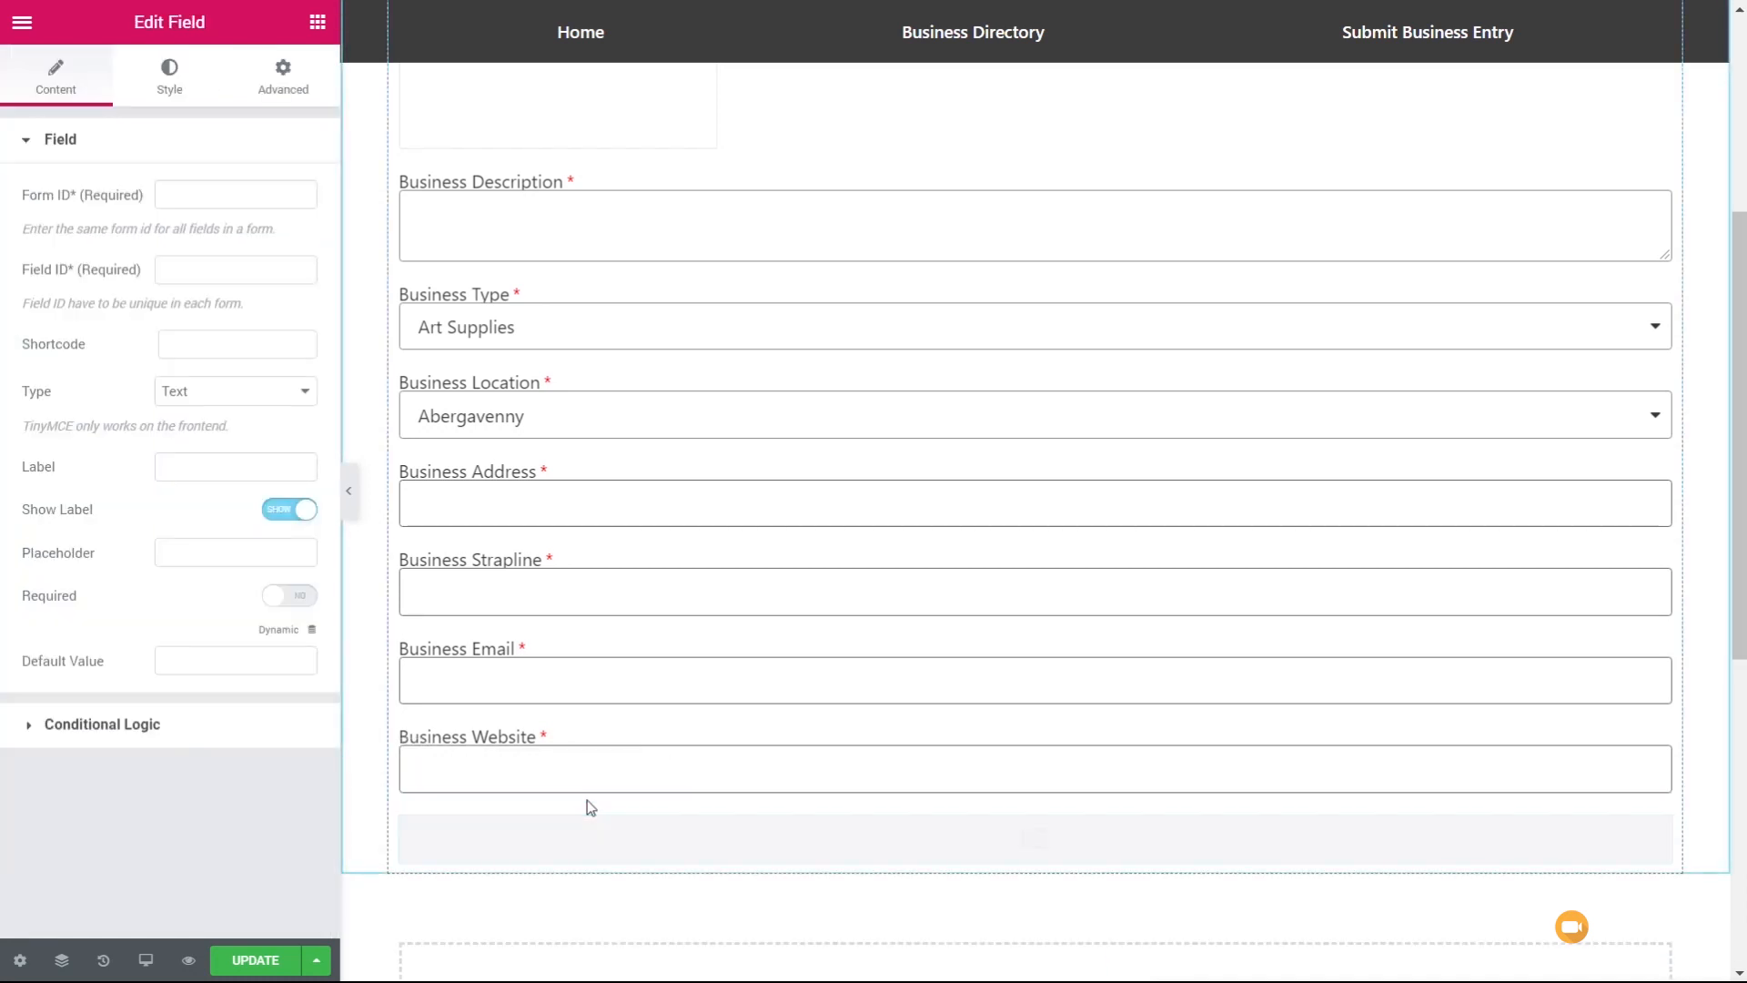
pyautogui.click(214, 196)
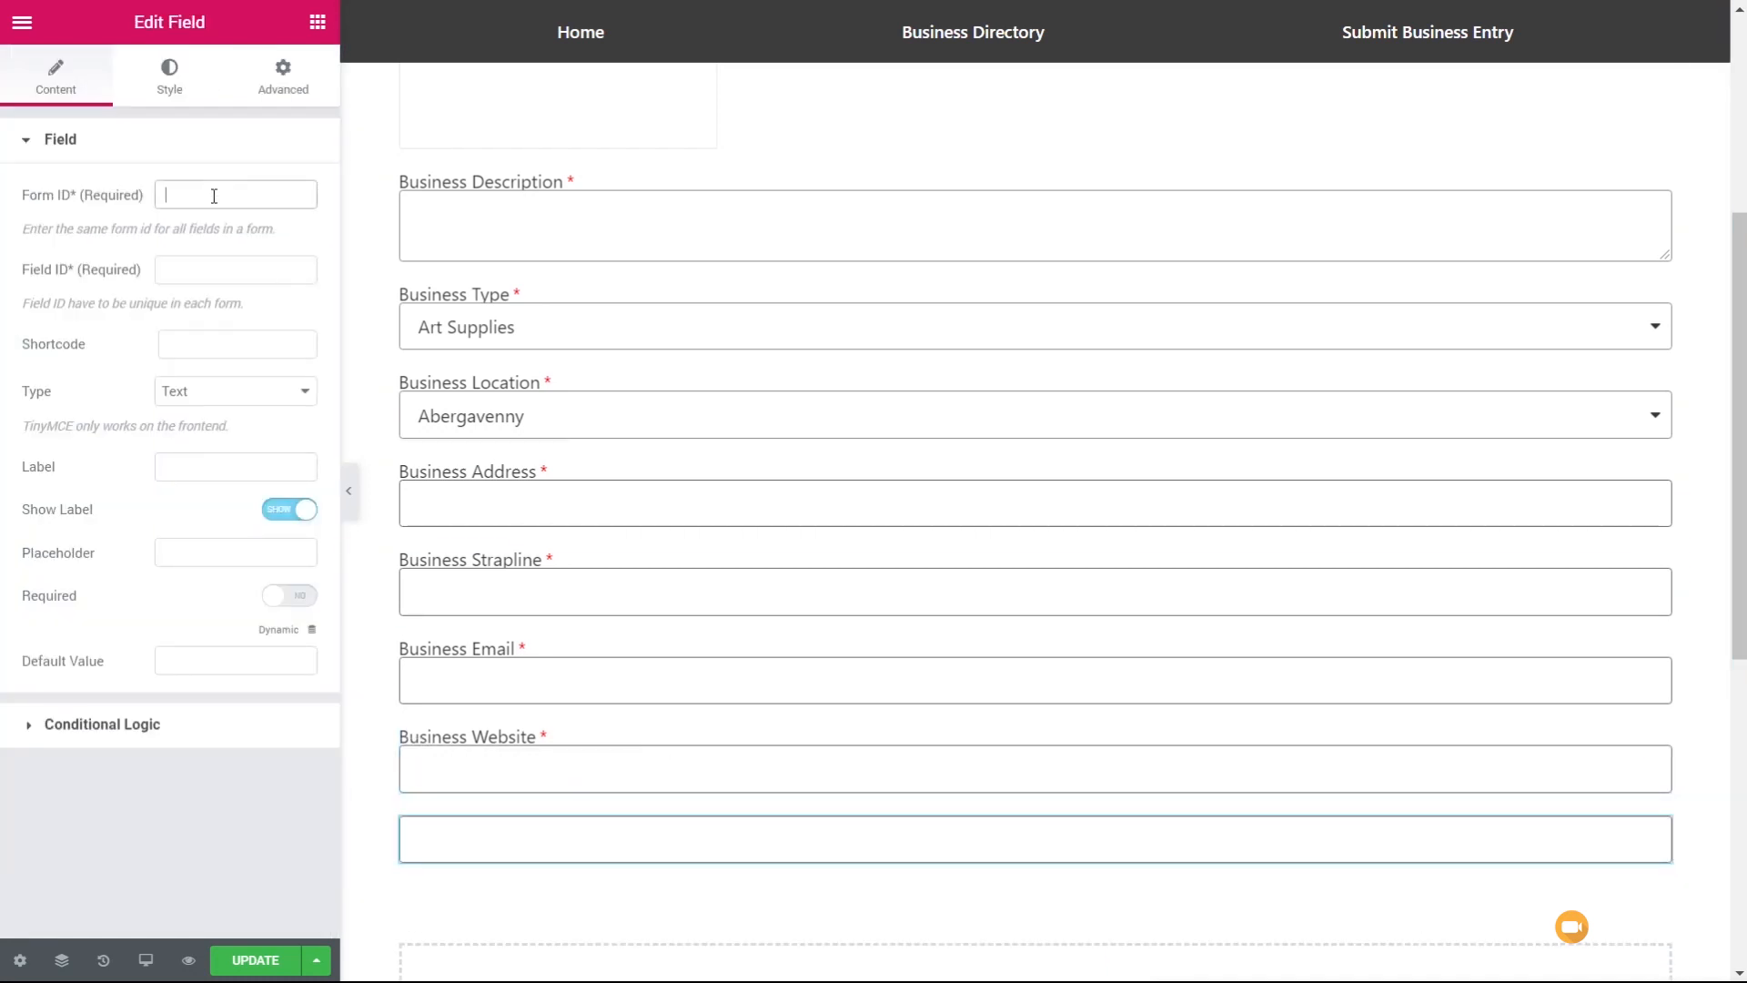
pyautogui.write('NweBiz')
pyautogui.click(205, 267)
pyautogui.write('business_gallery')
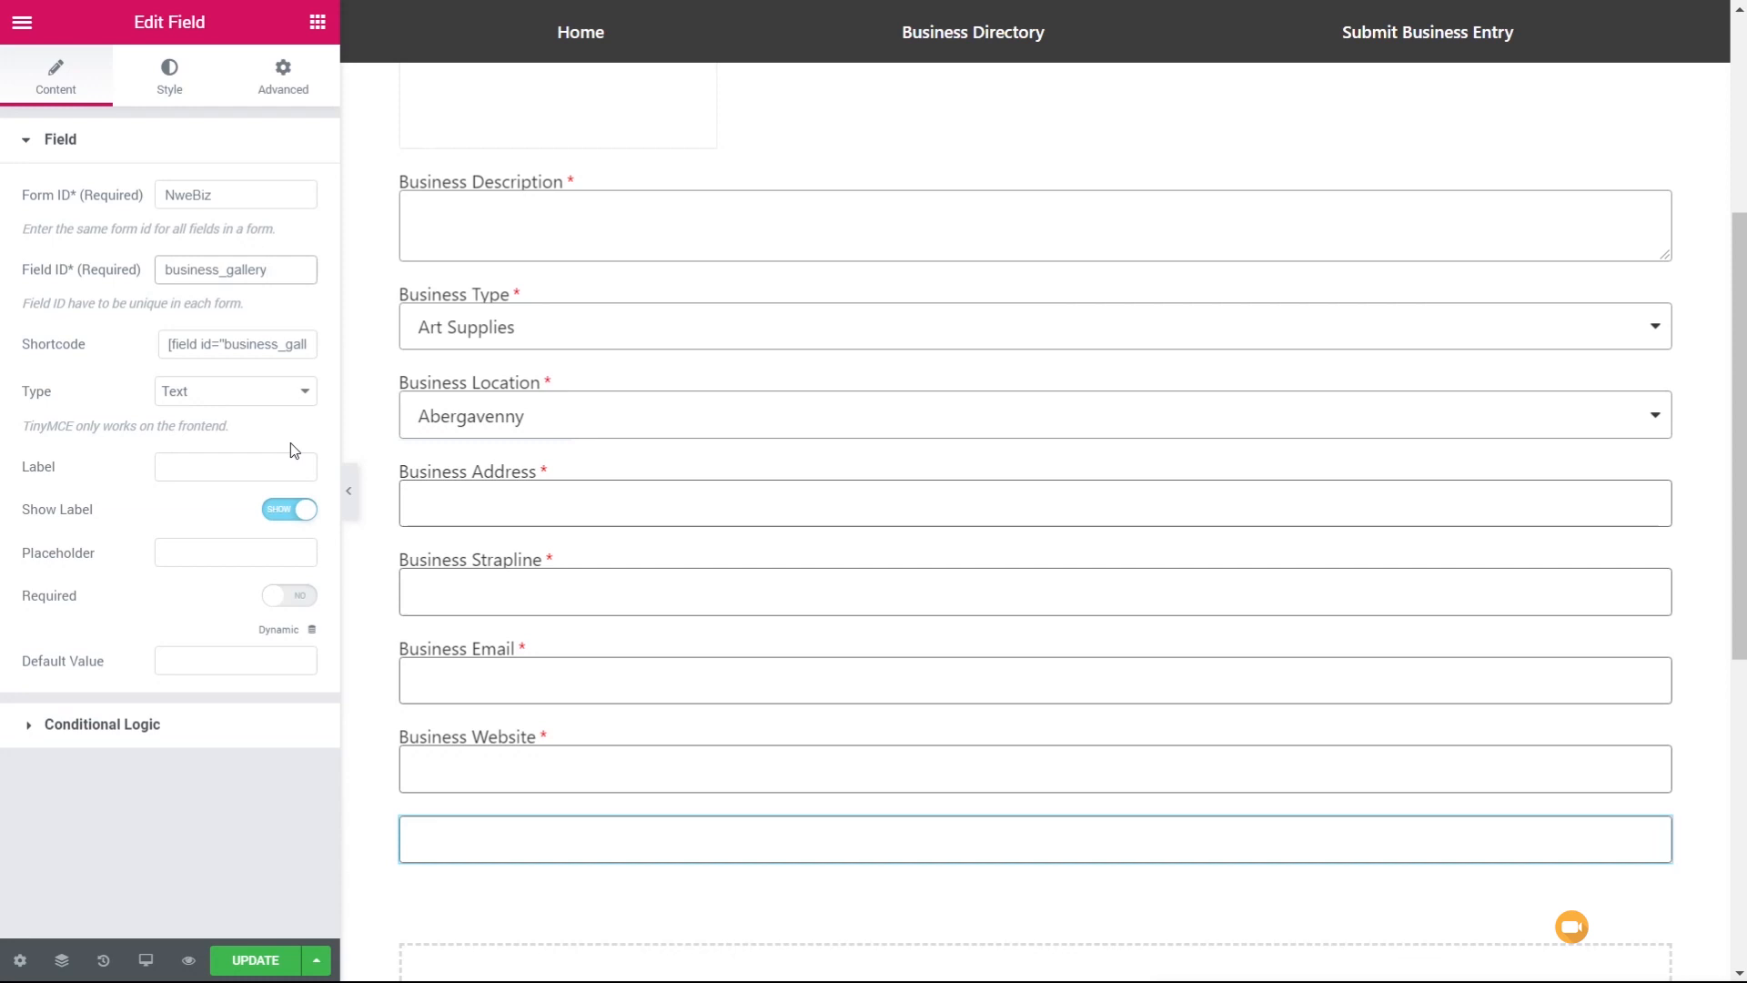
# Change the business_gallery field's type to Image Upload and allow multiple files.
pyautogui.click(285, 393)
pyautogui.moveTo(309, 447); pyautogui.dragTo(301, 541)
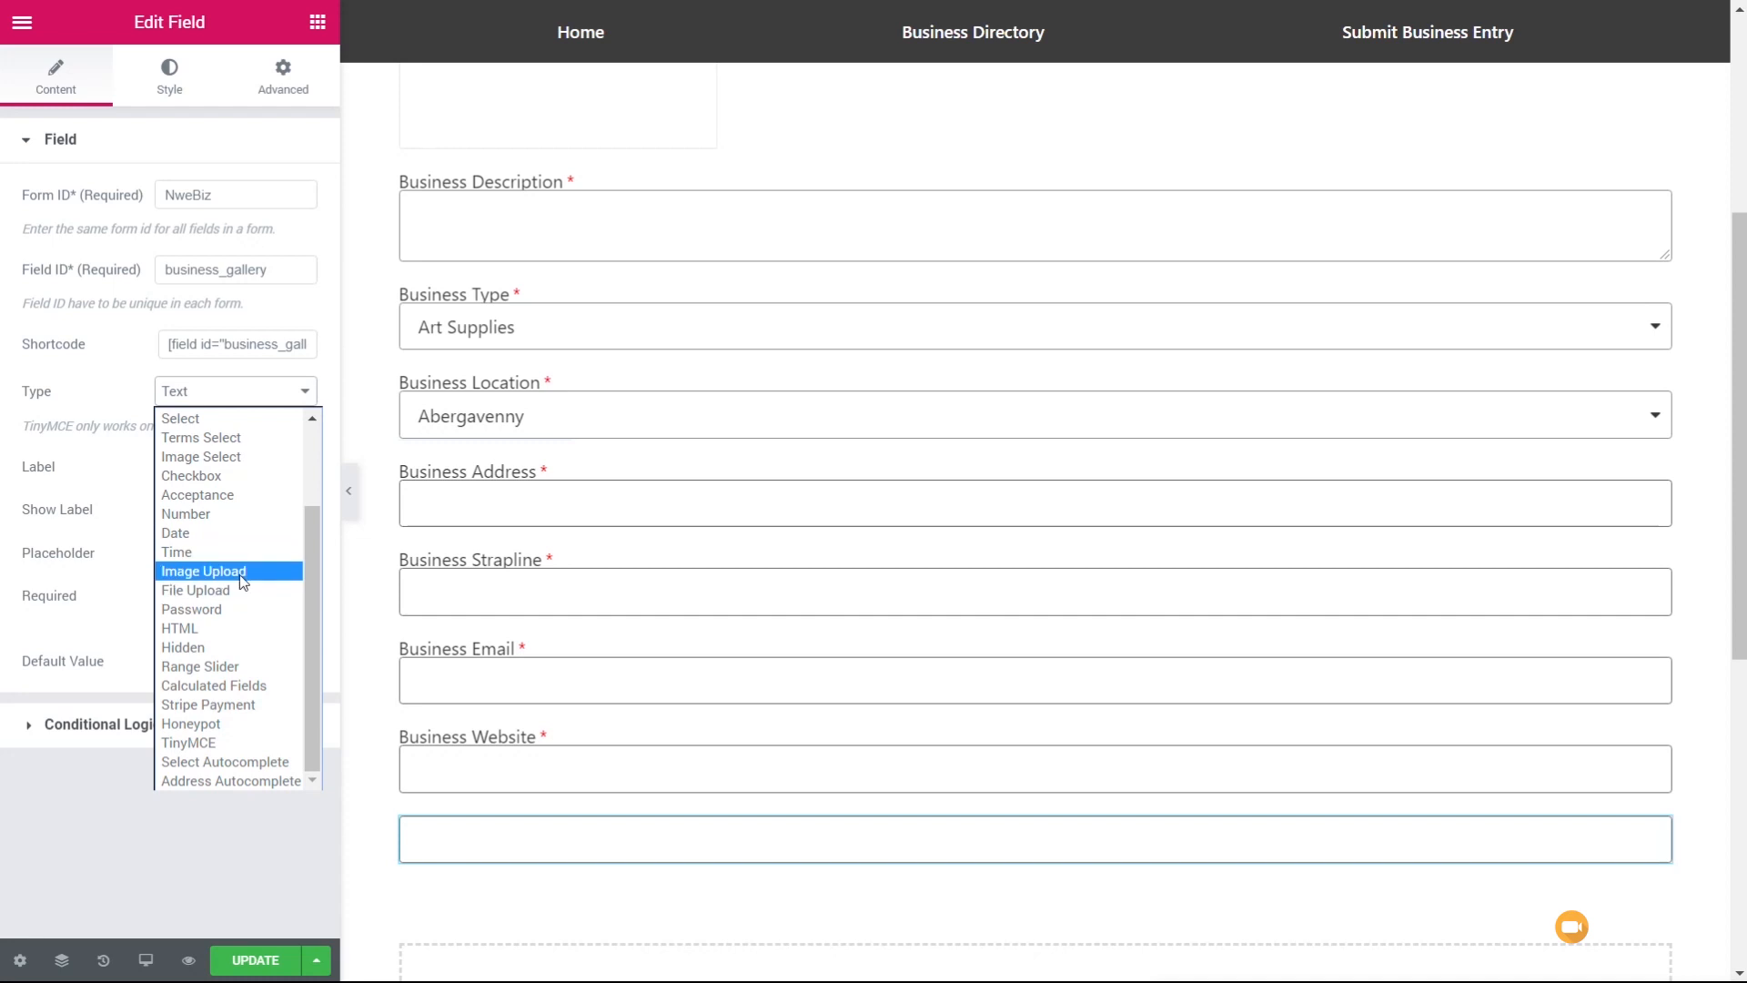
pyautogui.click(240, 572)
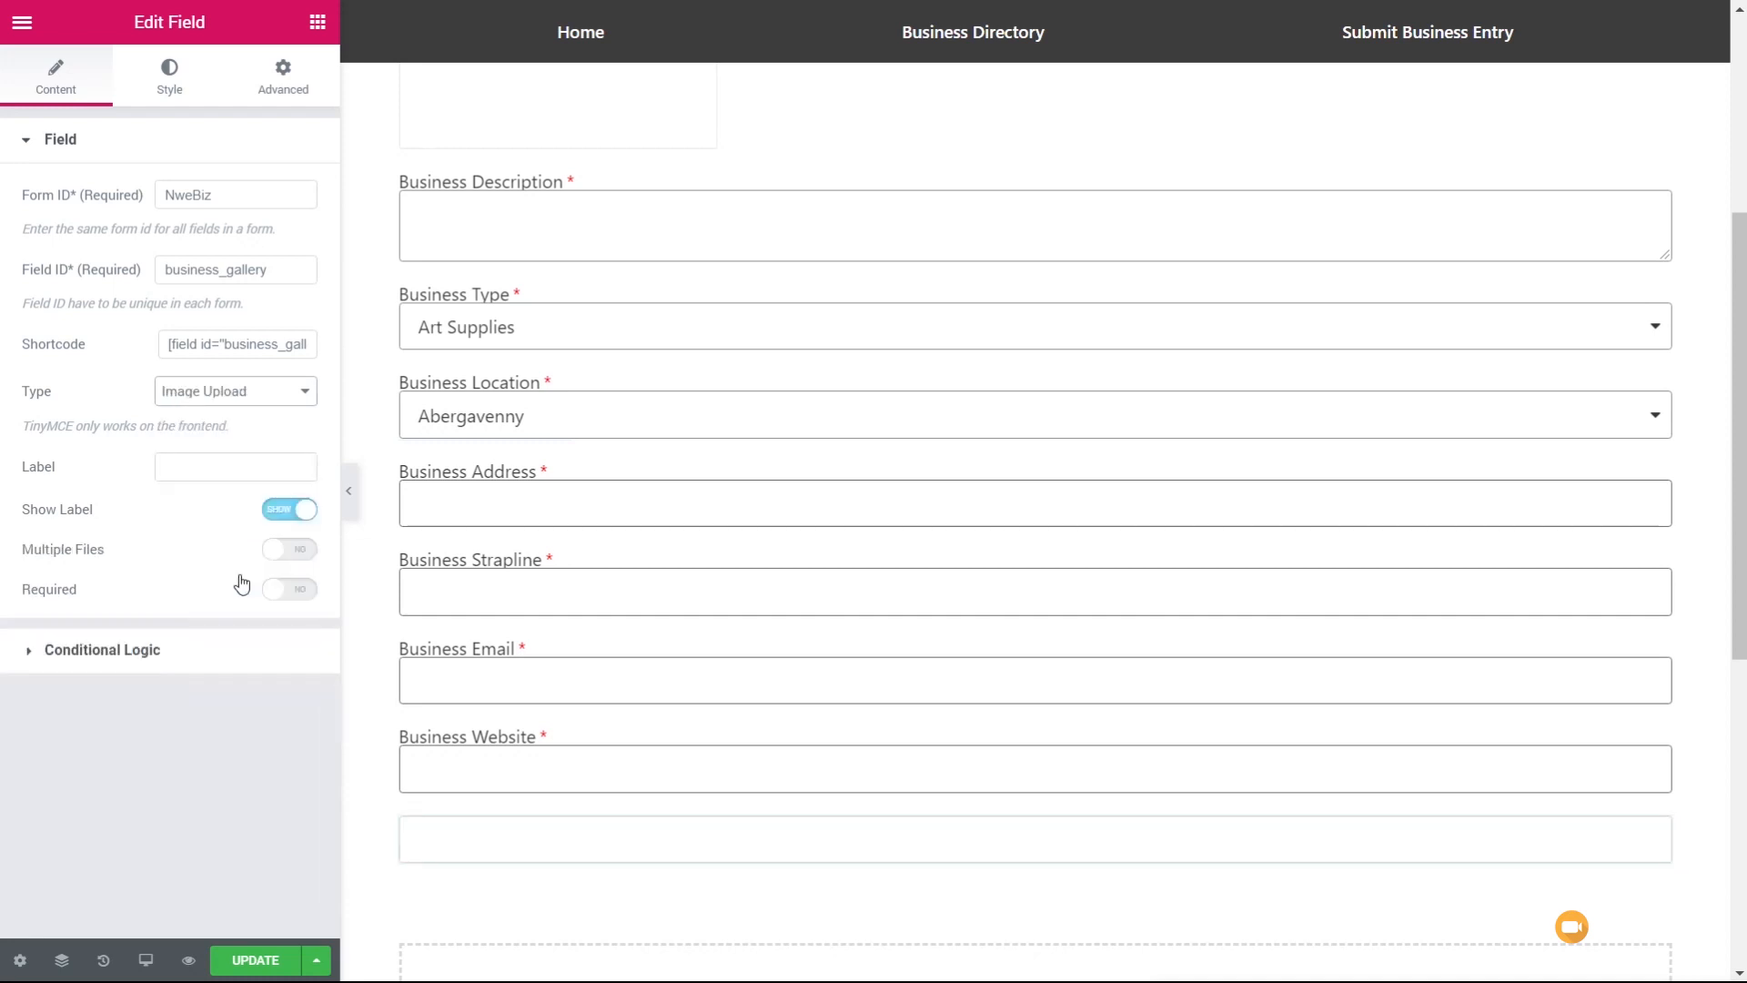
pyautogui.click(195, 466)
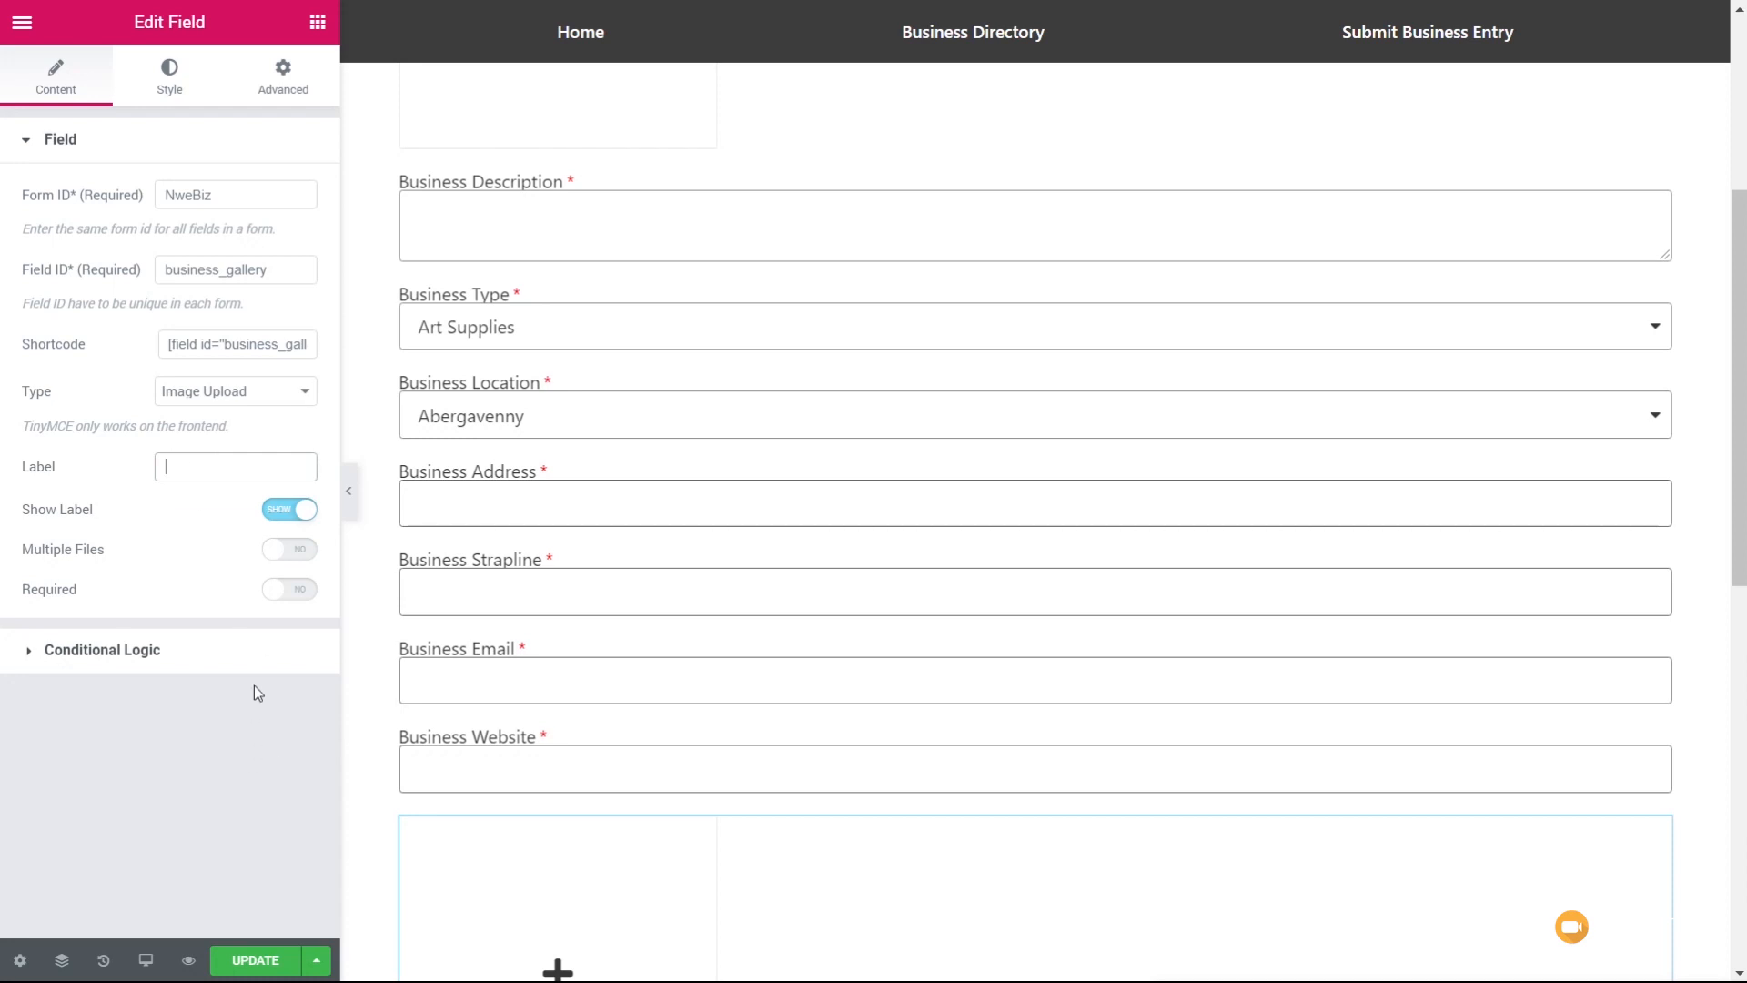
pyautogui.click(303, 550)
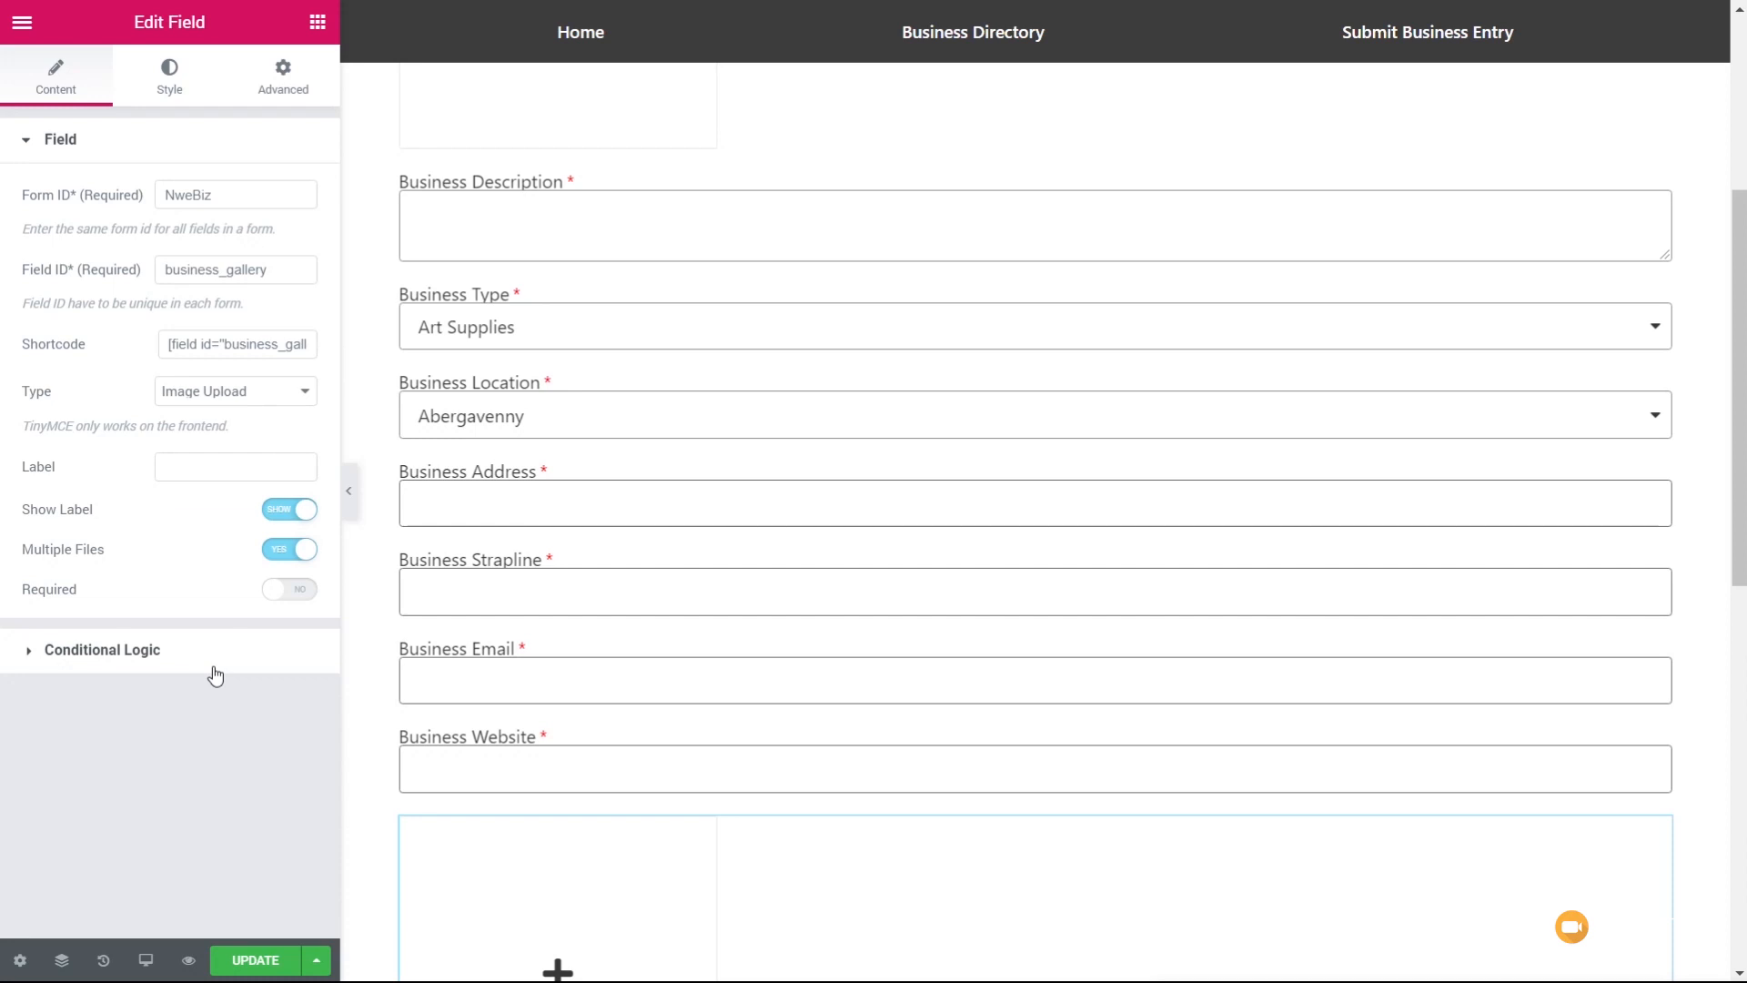
# Add a PAFE Submit button below the gallery upload field and set its Form ID to NewBiz.
pyautogui.scroll(-10, 1208, 650)
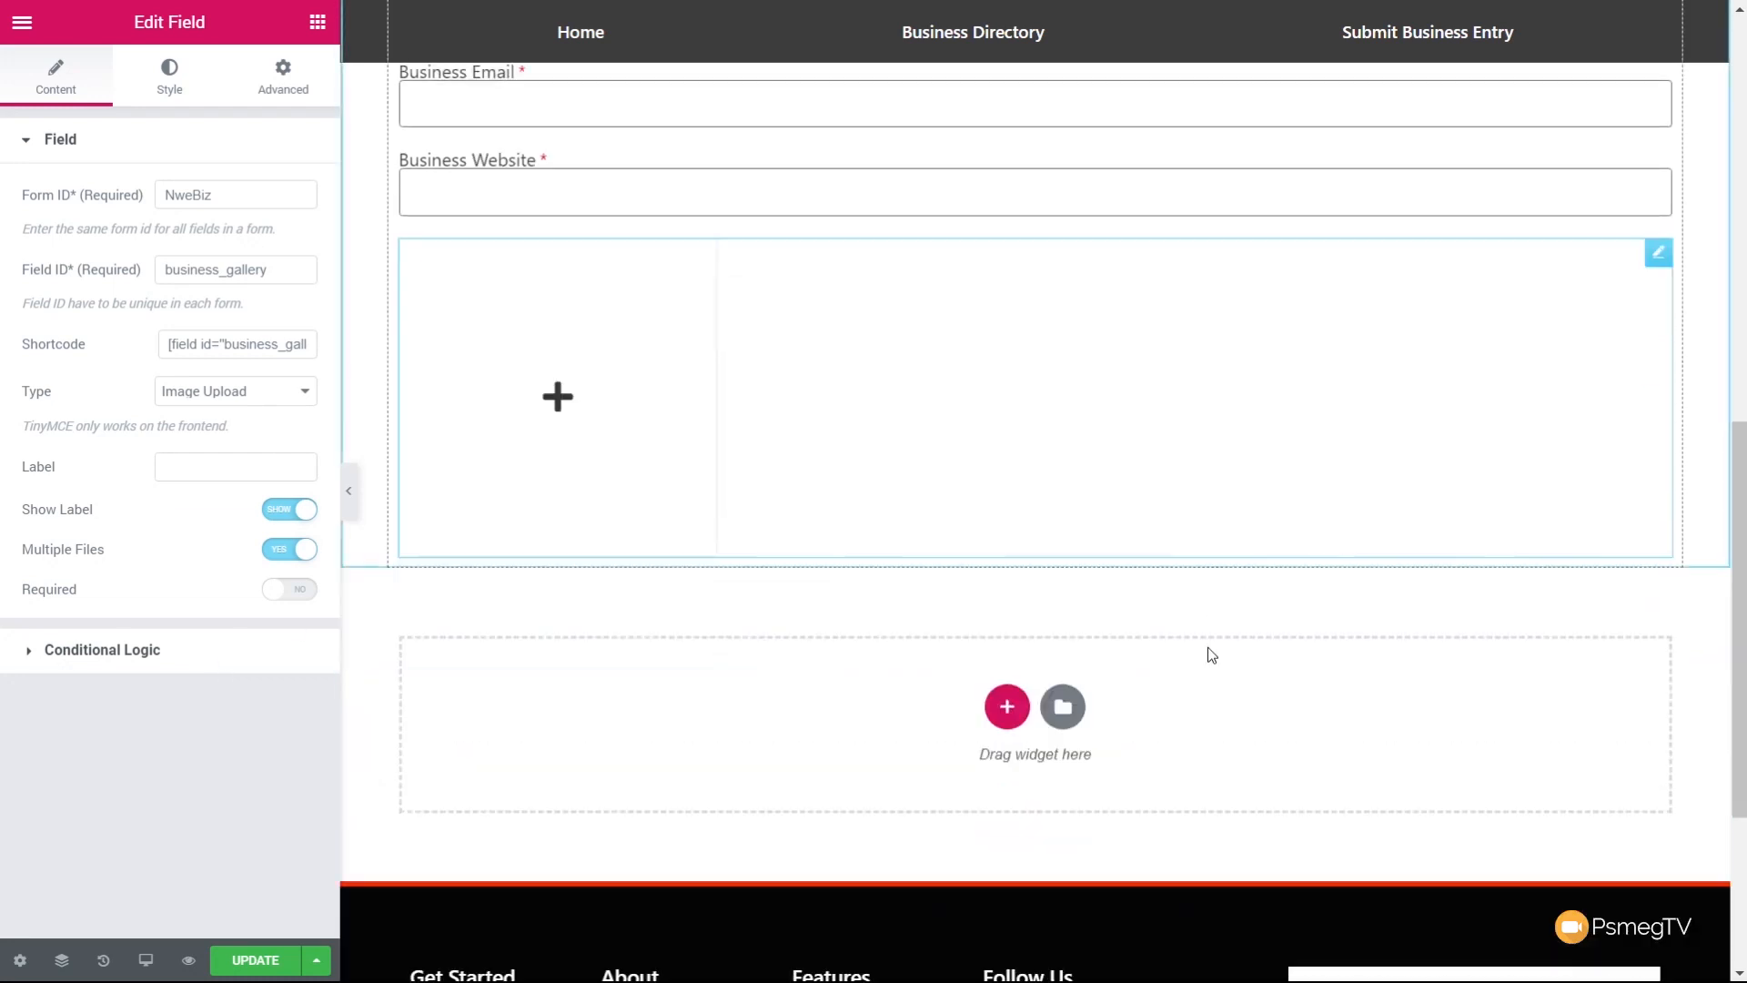
pyautogui.scroll(3, 1208, 649)
pyautogui.scroll(1, 1208, 650)
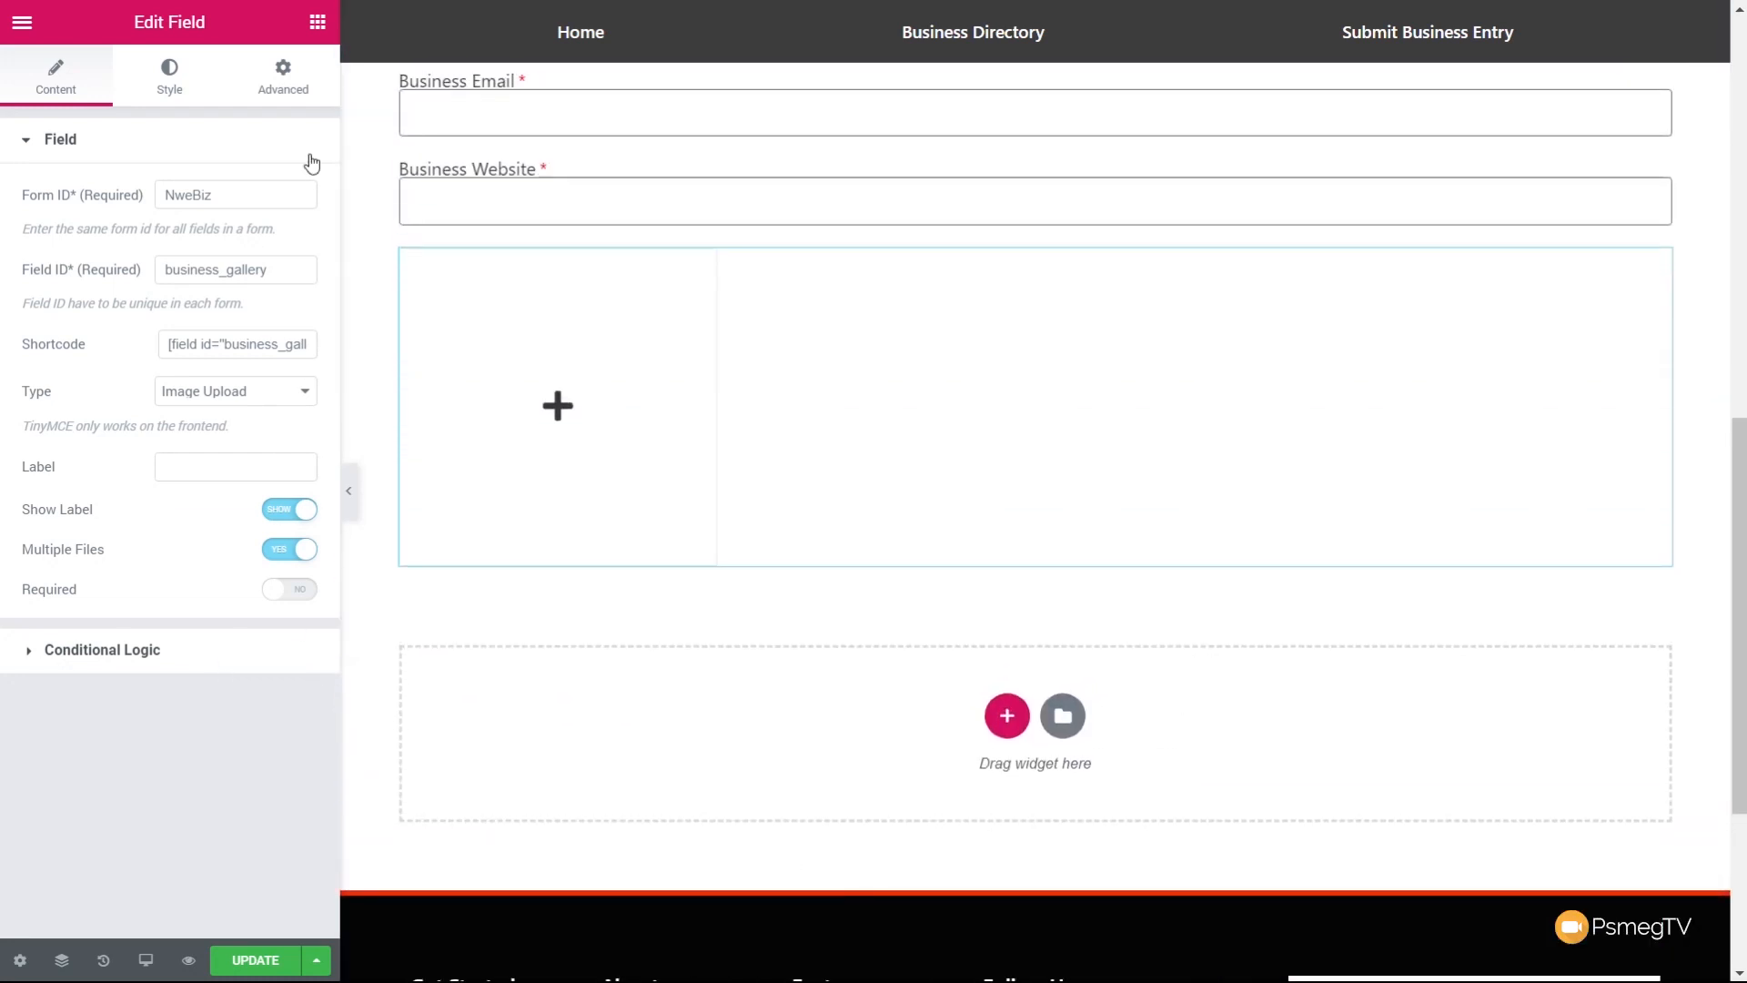
pyautogui.click(316, 22)
pyautogui.scroll(-11, 154, 637)
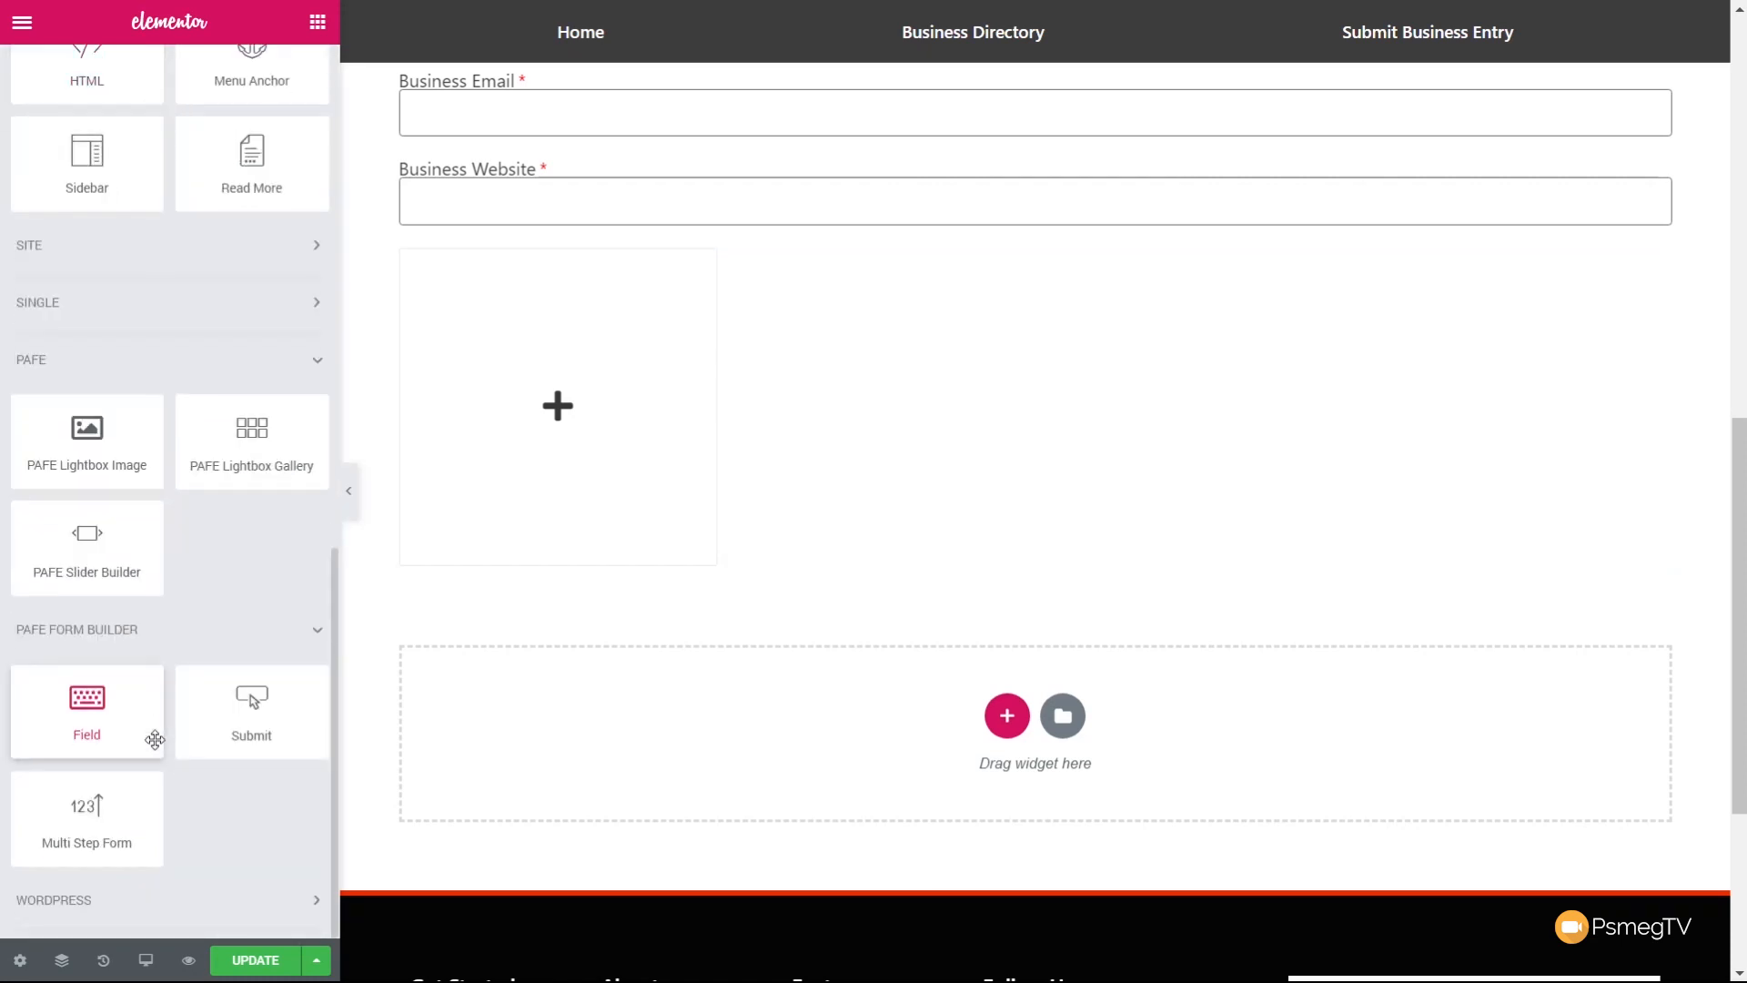
pyautogui.moveTo(259, 719); pyautogui.dragTo(557, 582)
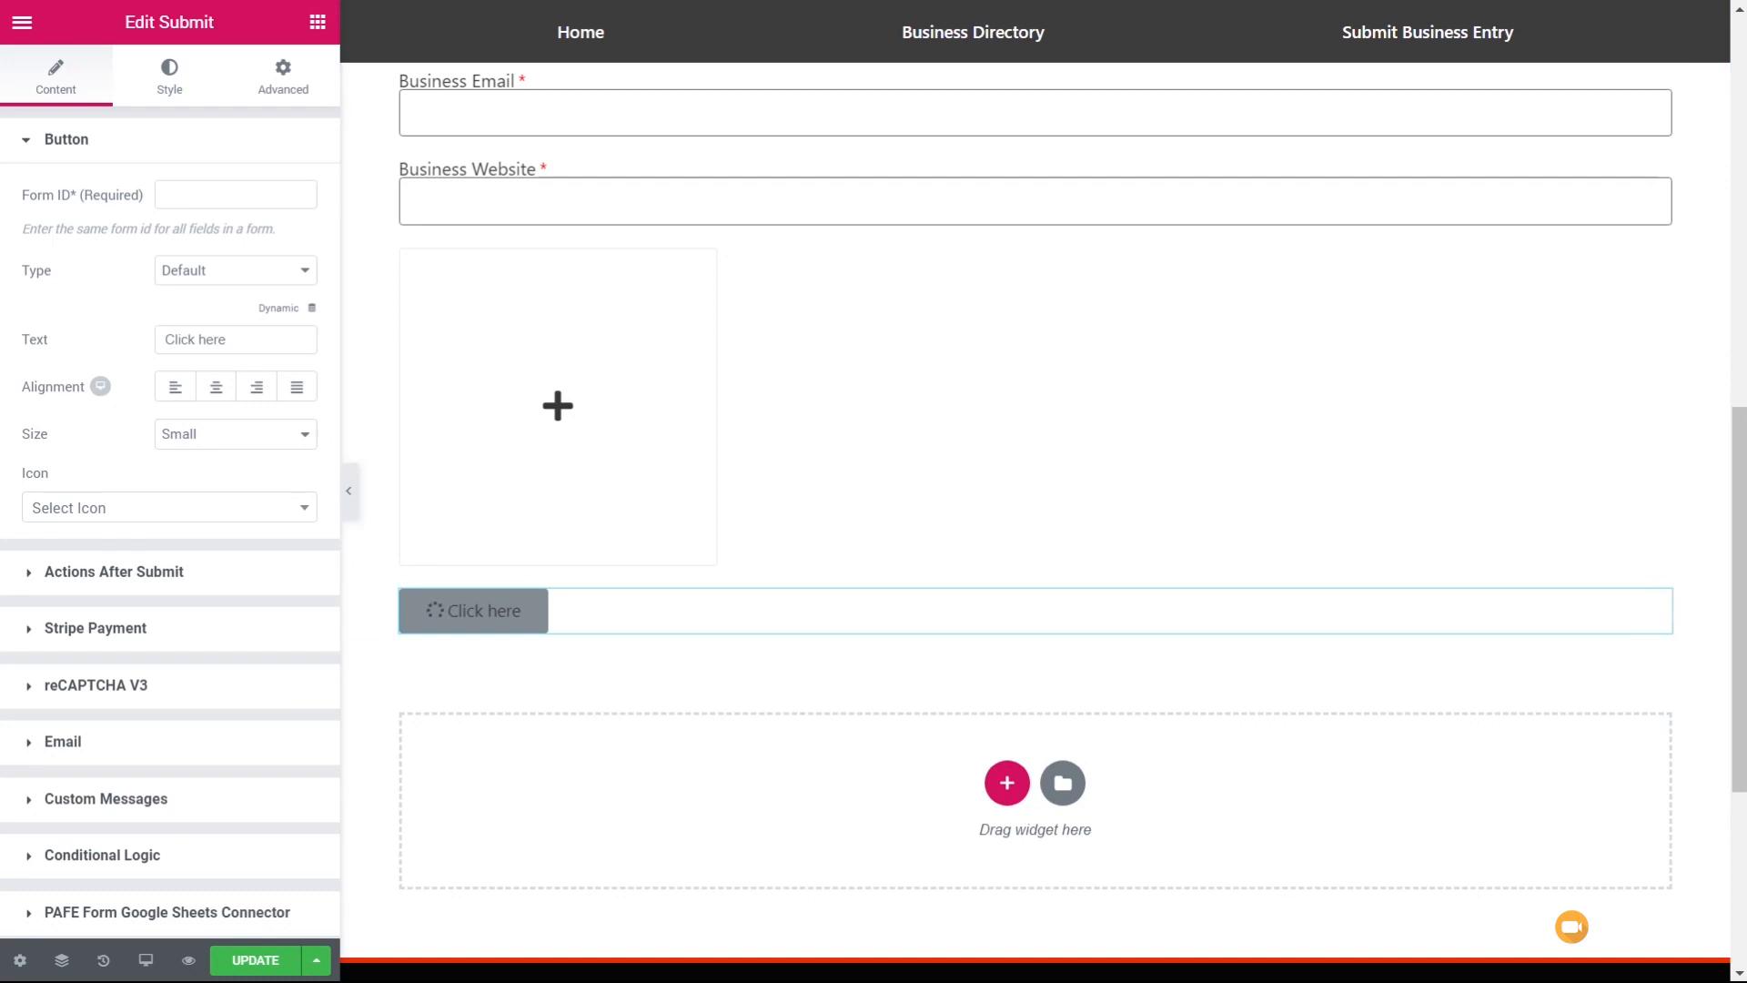
pyautogui.click(209, 197)
pyautogui.write('NewBiz')
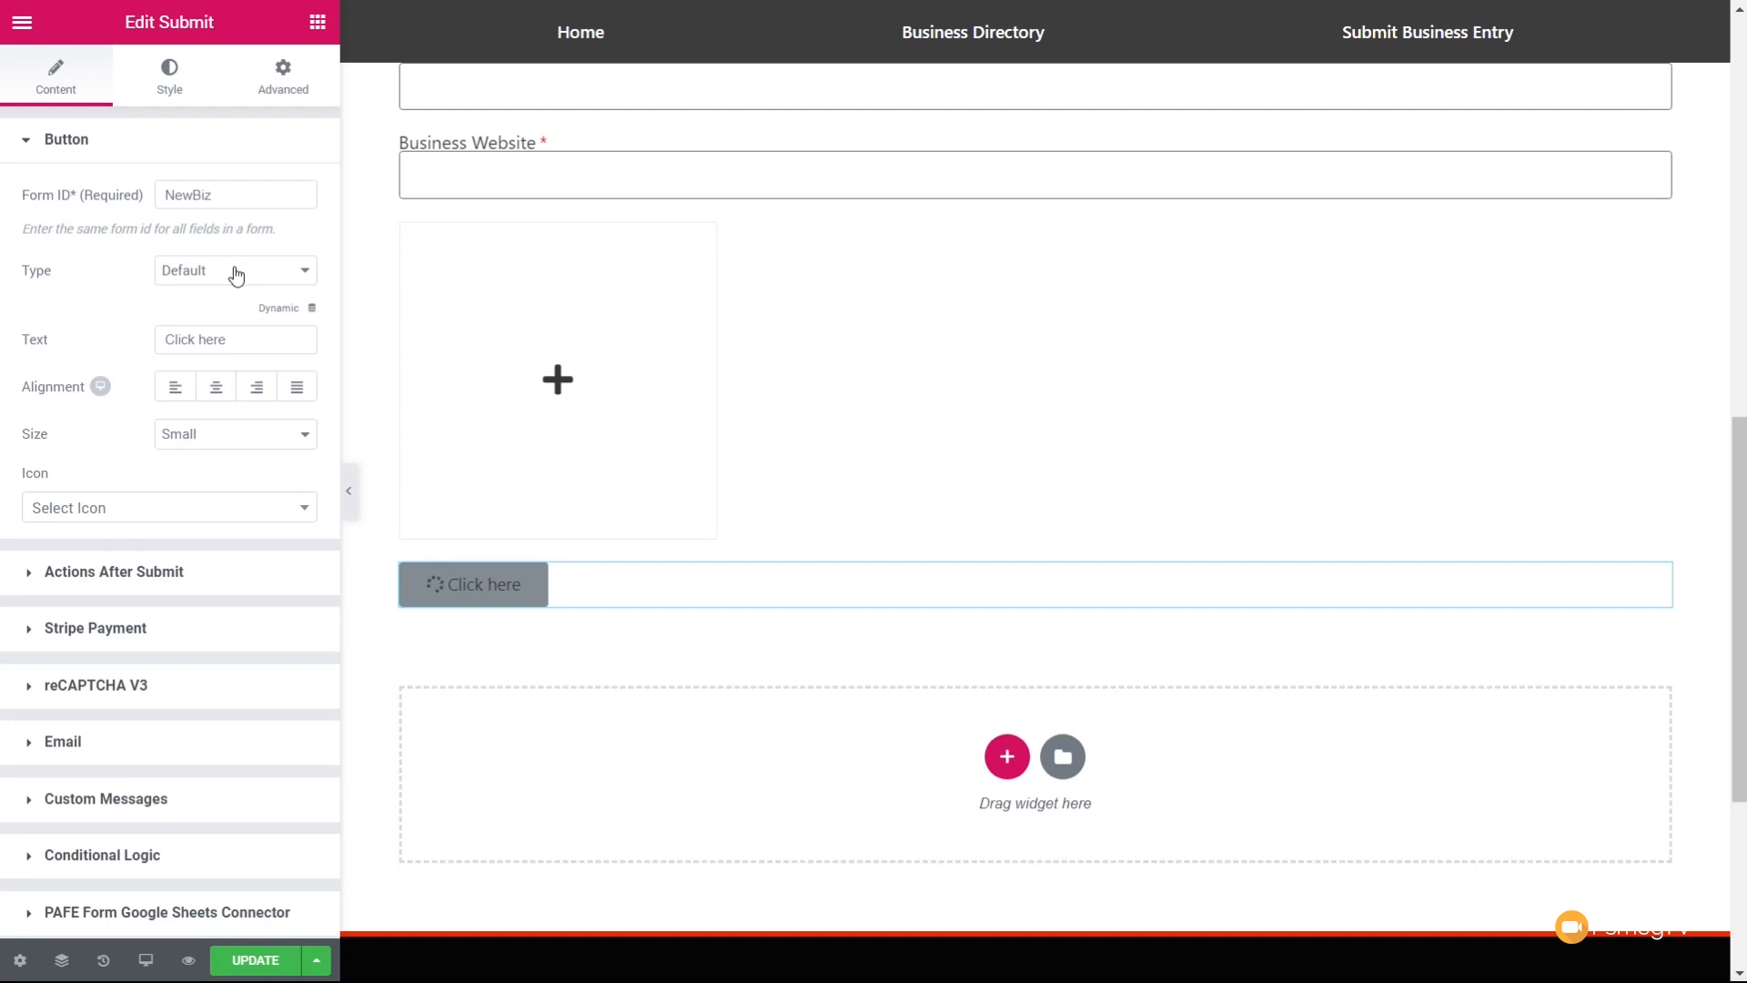
# Justify the submit button, set its text to "Submit Business" and its size to Medium.
pyautogui.click(297, 388)
pyautogui.moveTo(240, 339); pyautogui.dragTo(151, 338)
pyautogui.write('S')
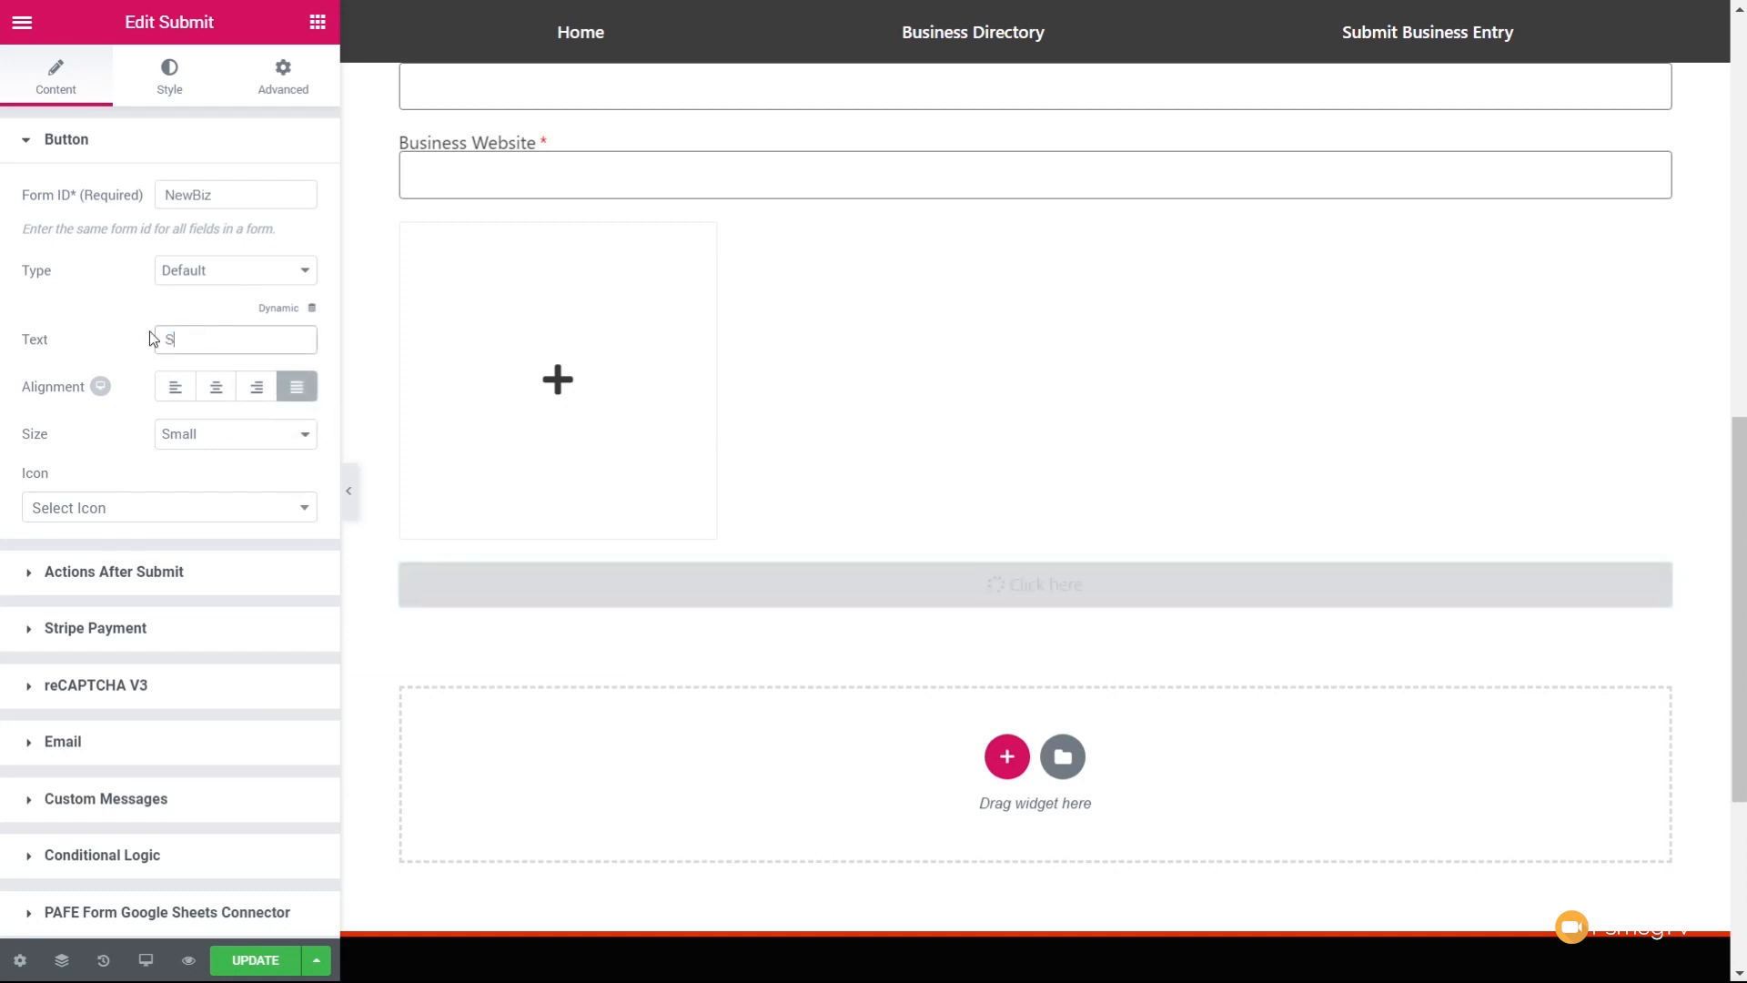
pyautogui.write('ubmit Business')
pyautogui.click(185, 435)
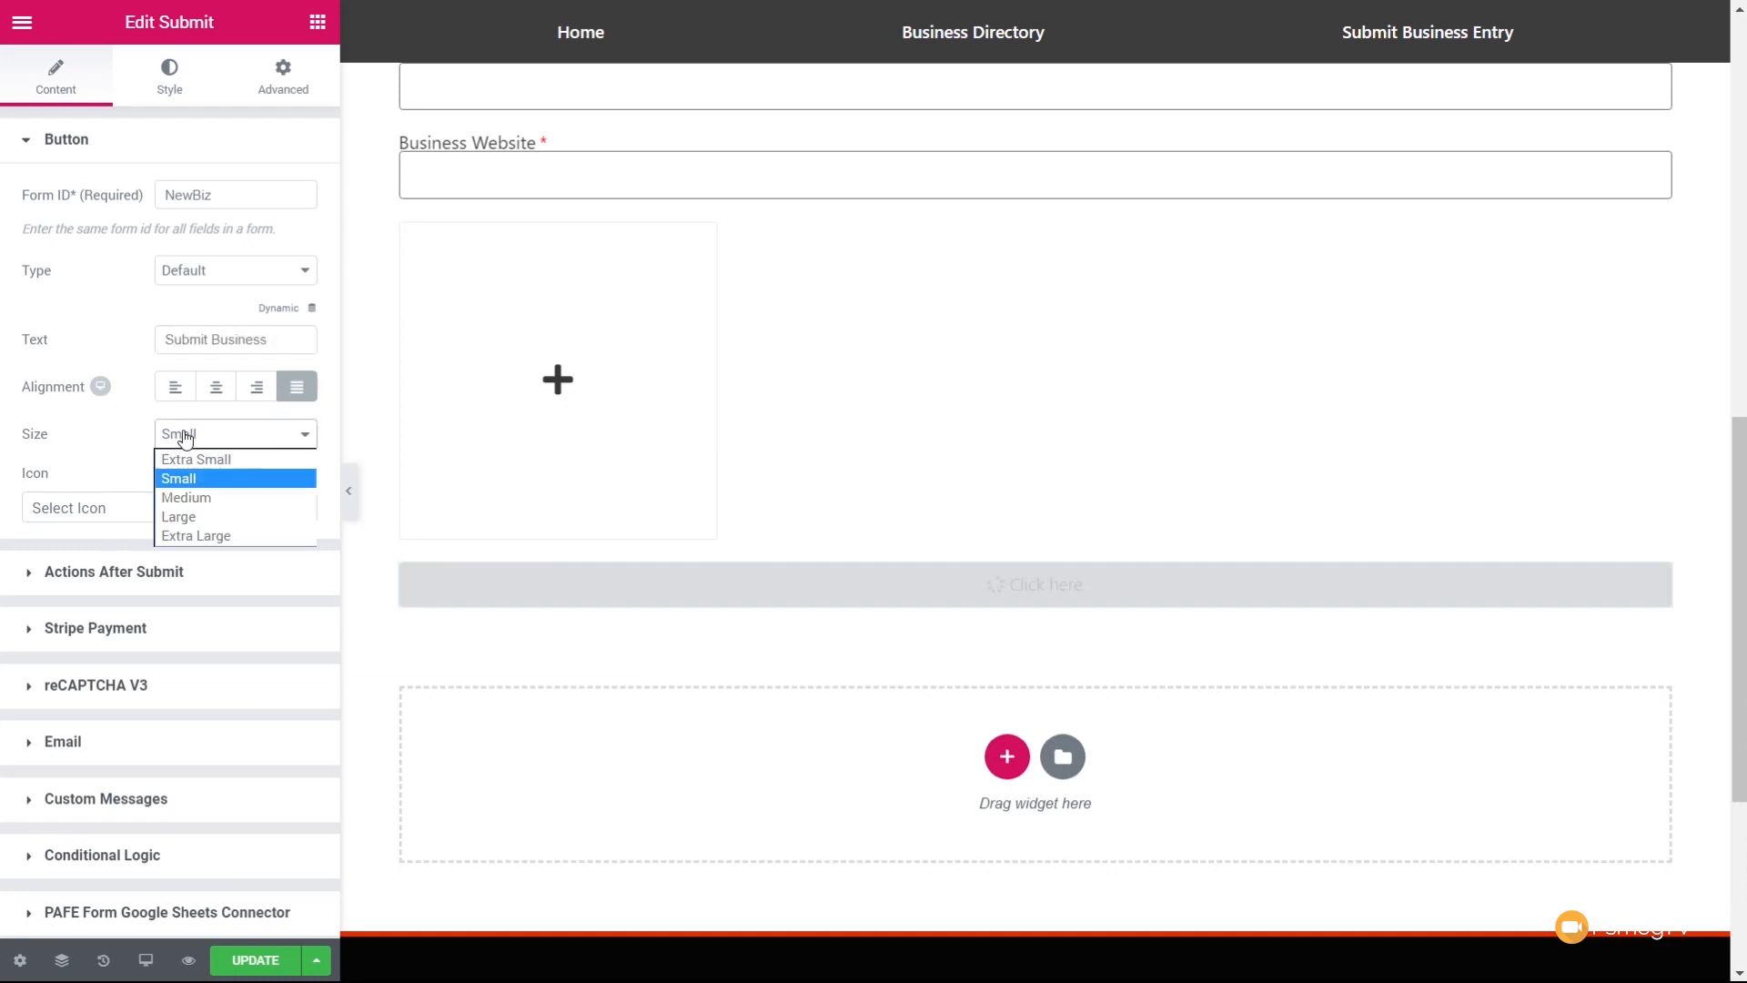
pyautogui.click(235, 497)
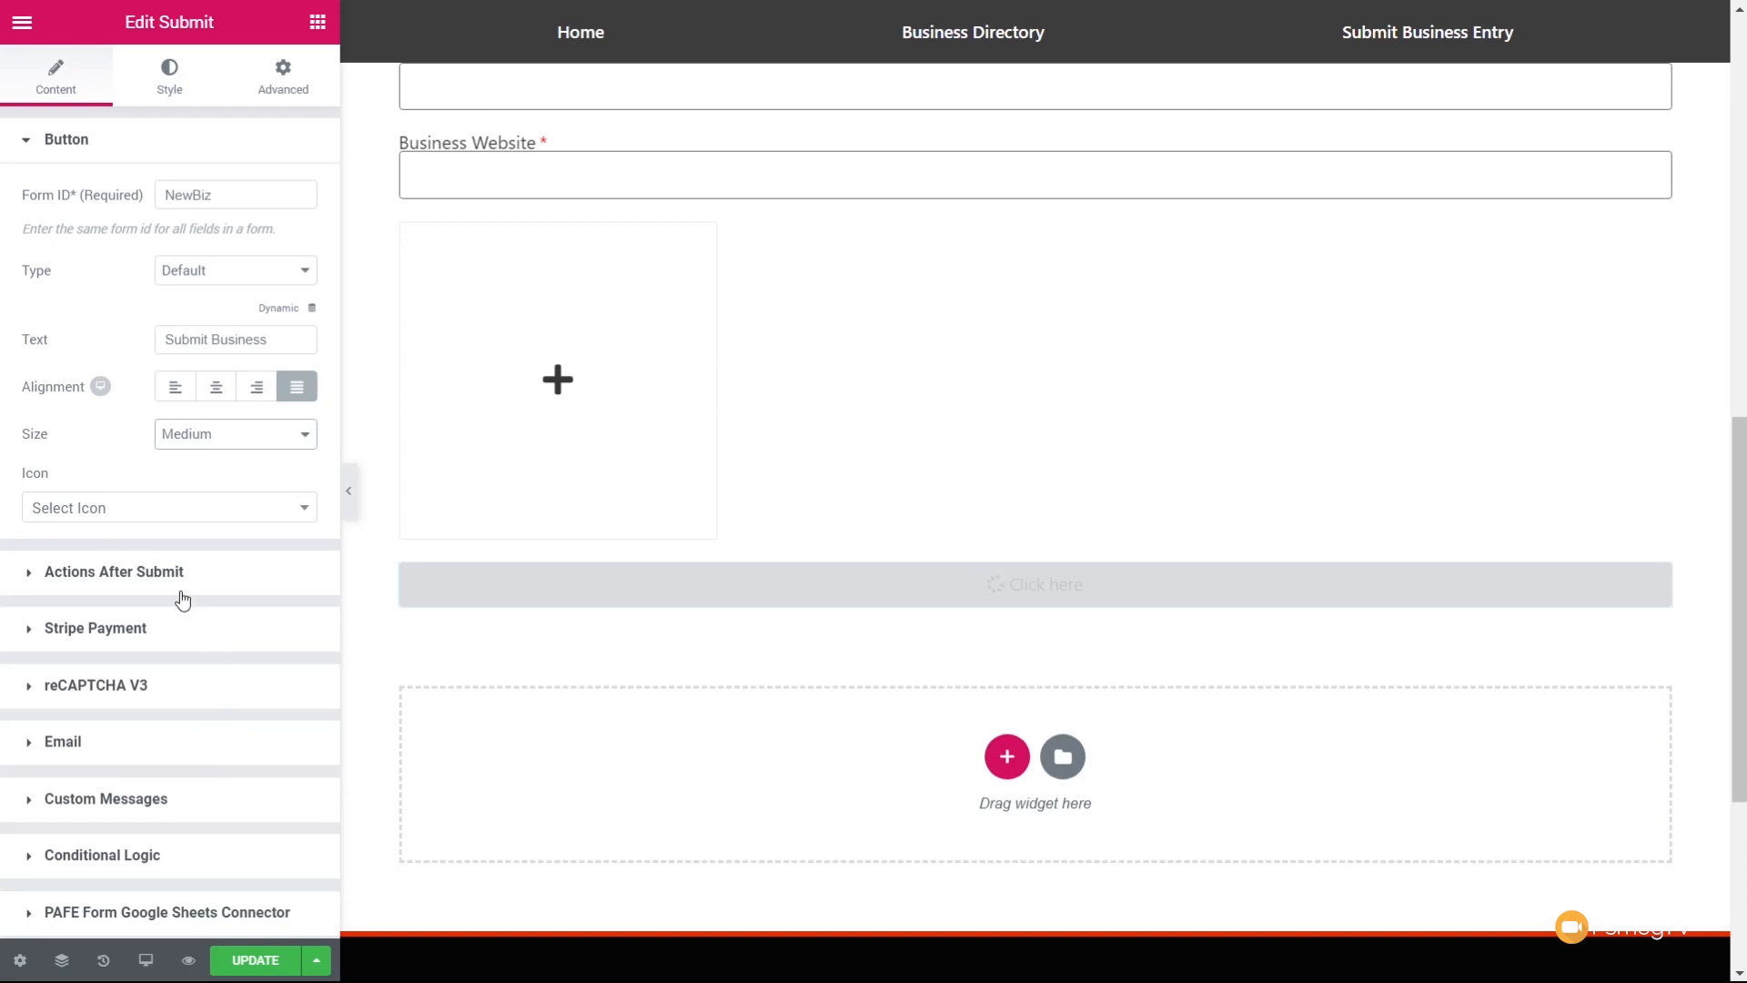
# Replace the submit button's Email action after submission with Submit Post.
pyautogui.click(173, 580)
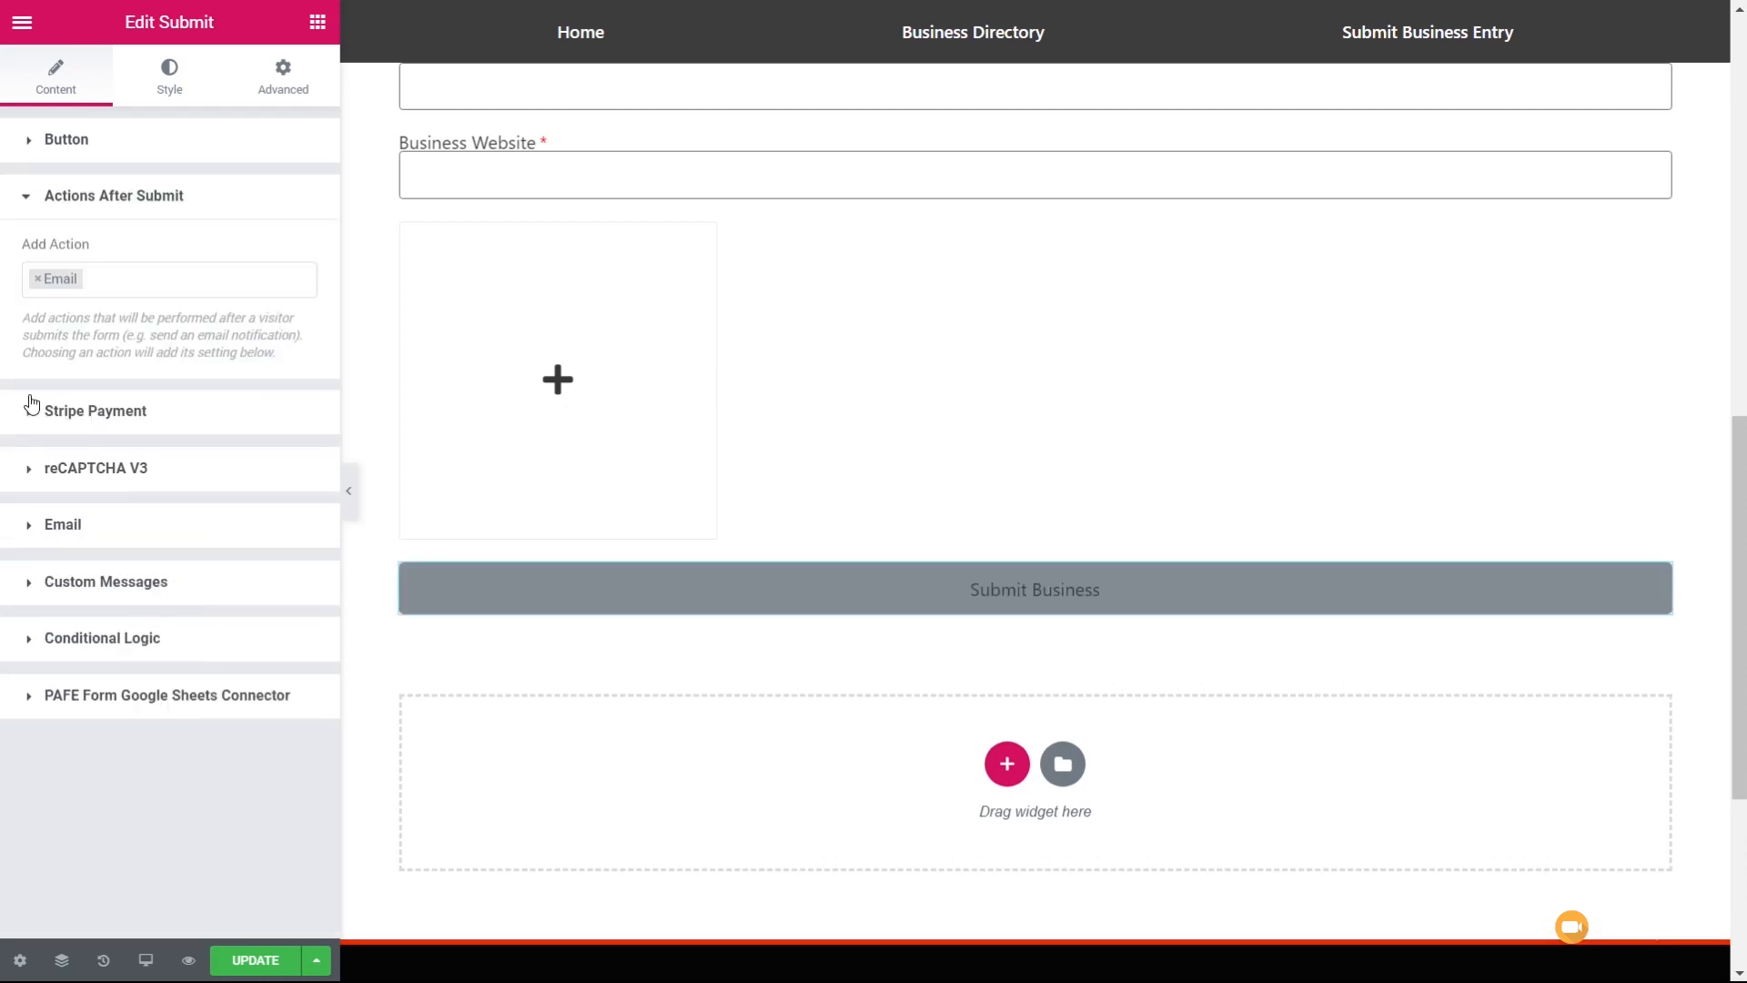
pyautogui.click(38, 278)
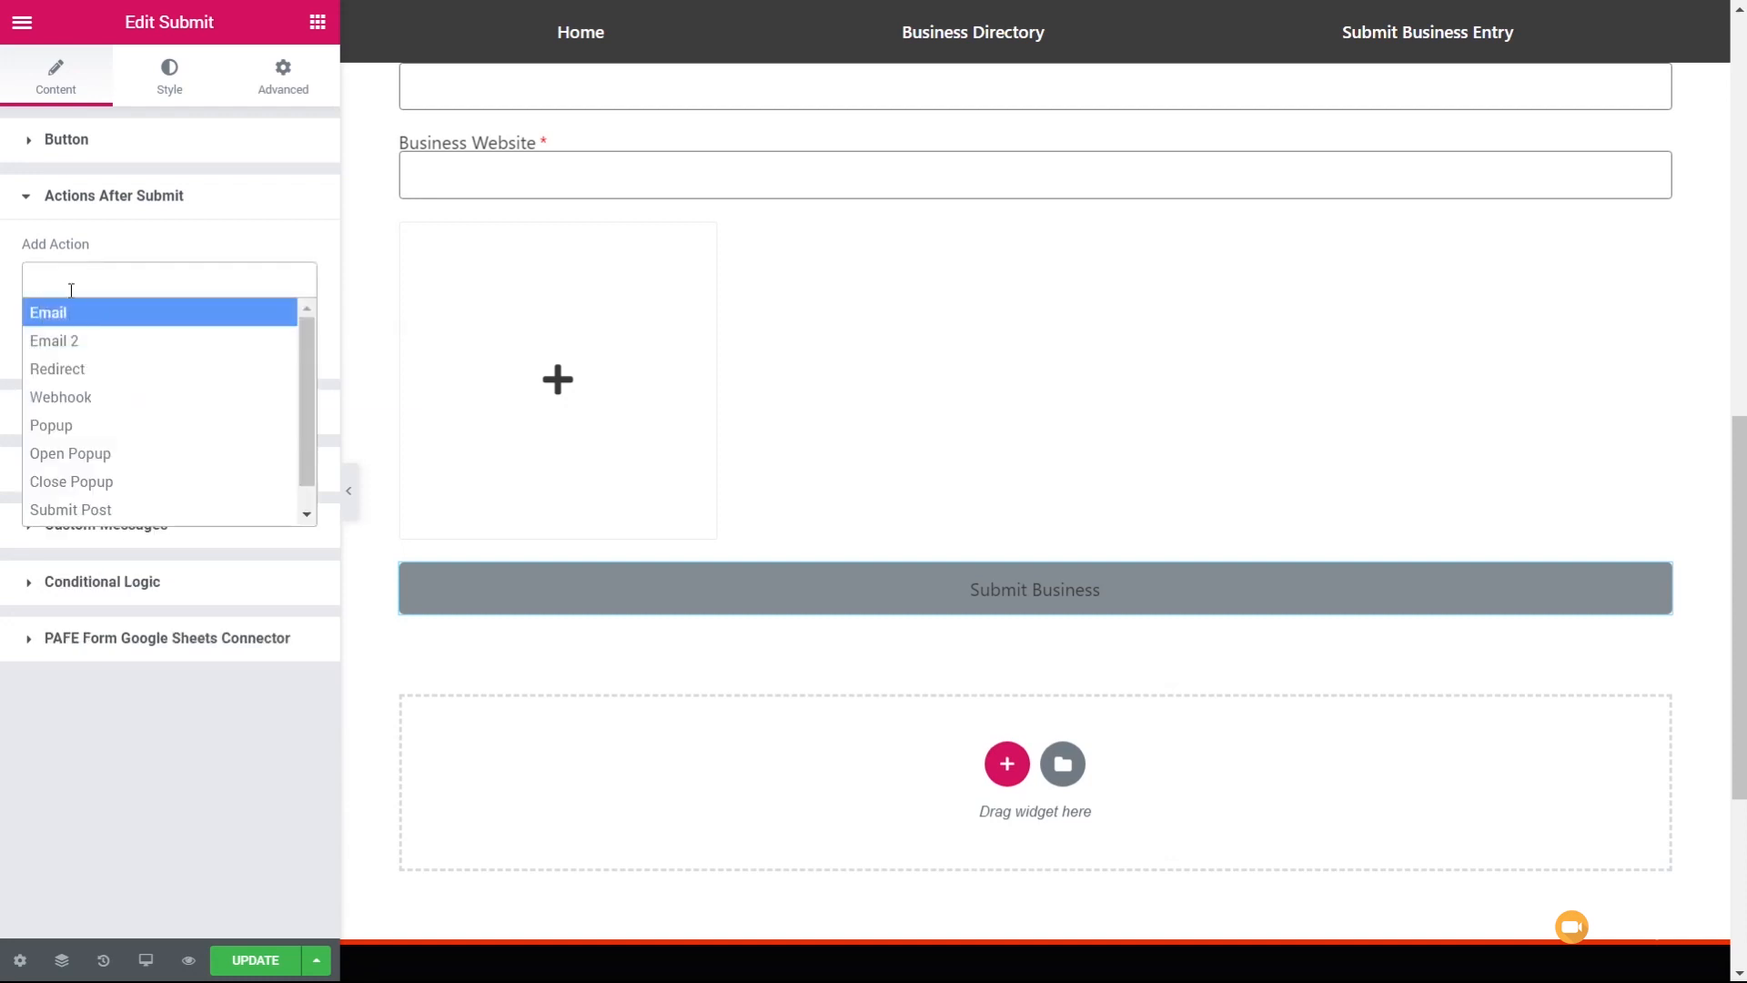
pyautogui.scroll(-1, 300, 437)
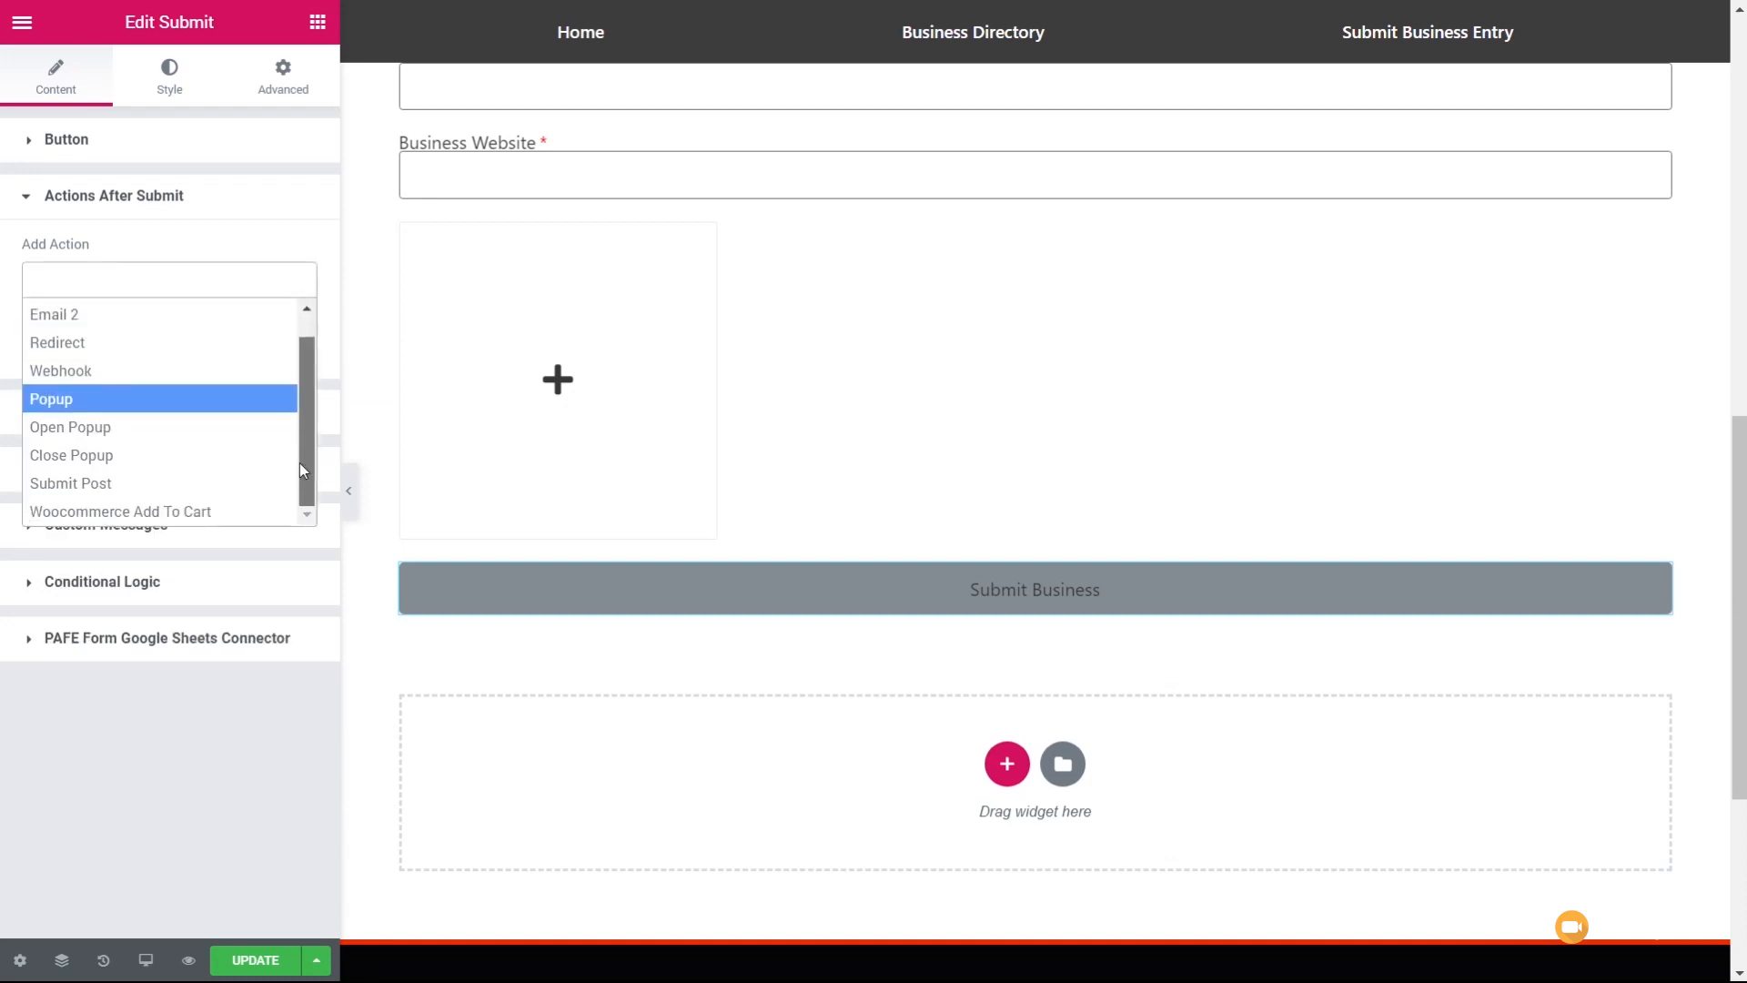
pyautogui.click(143, 491)
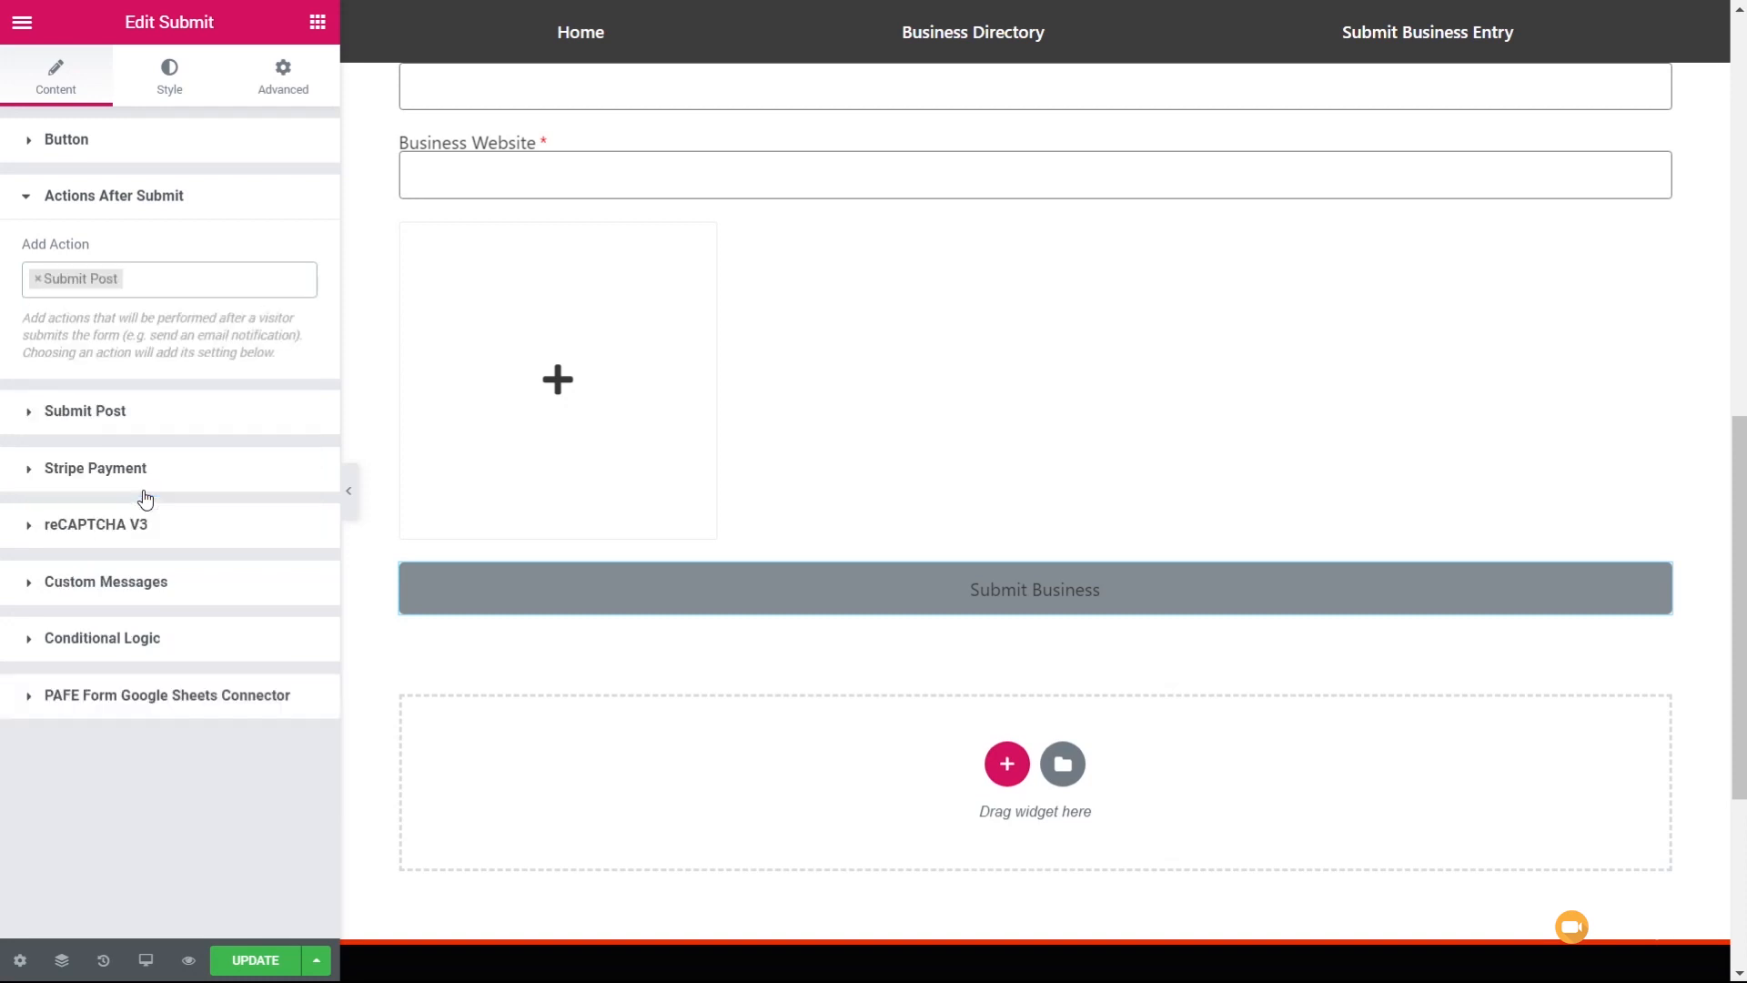
# Set the Submit Post action's post type to Businesses and its post status to Pending.
pyautogui.click(119, 416)
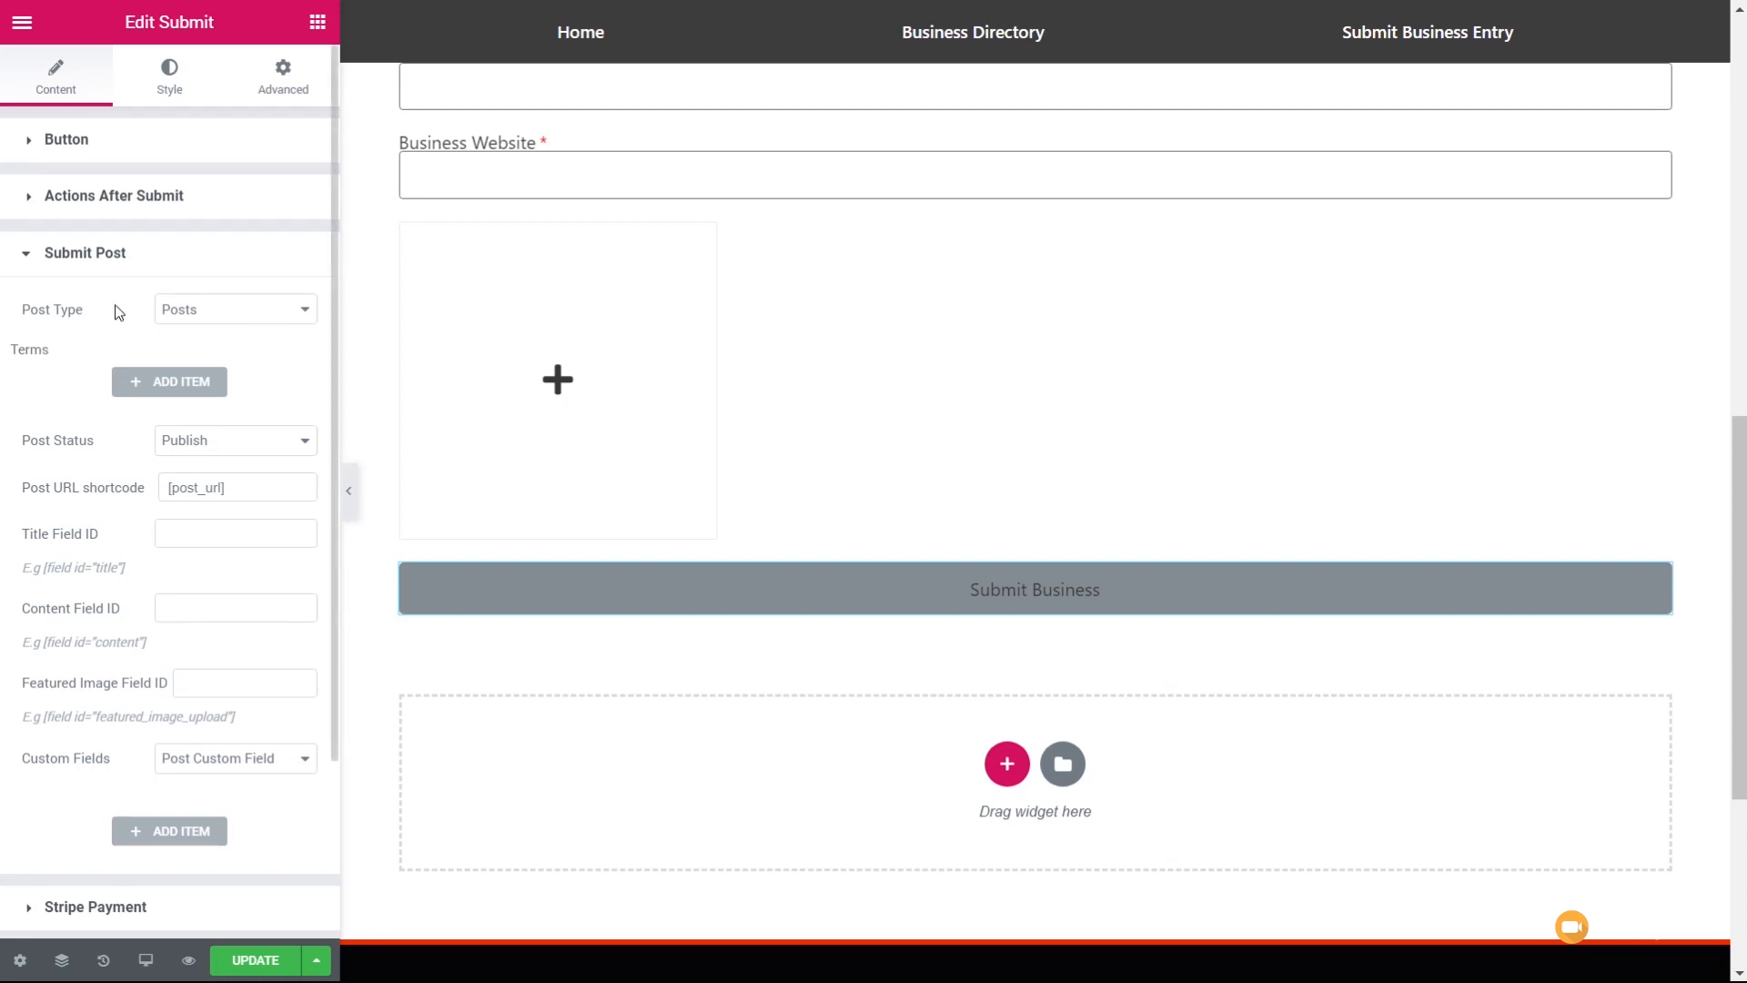
pyautogui.click(217, 314)
pyautogui.moveTo(319, 401); pyautogui.dragTo(323, 465)
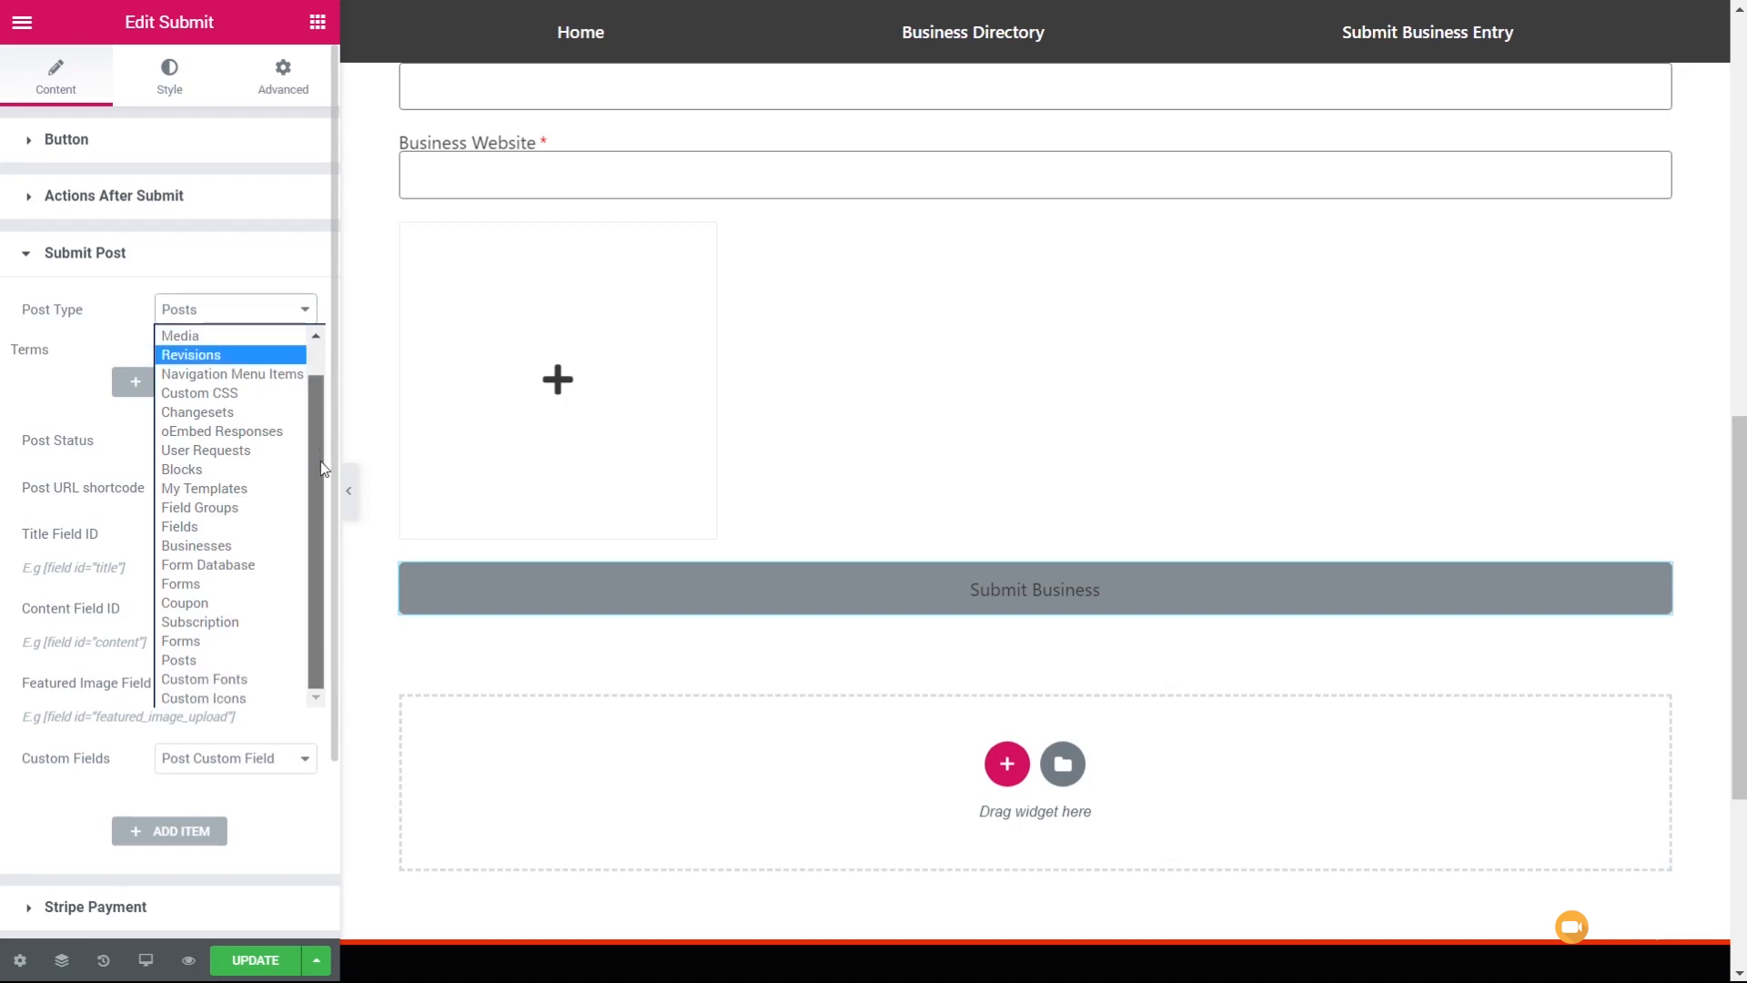
pyautogui.click(227, 545)
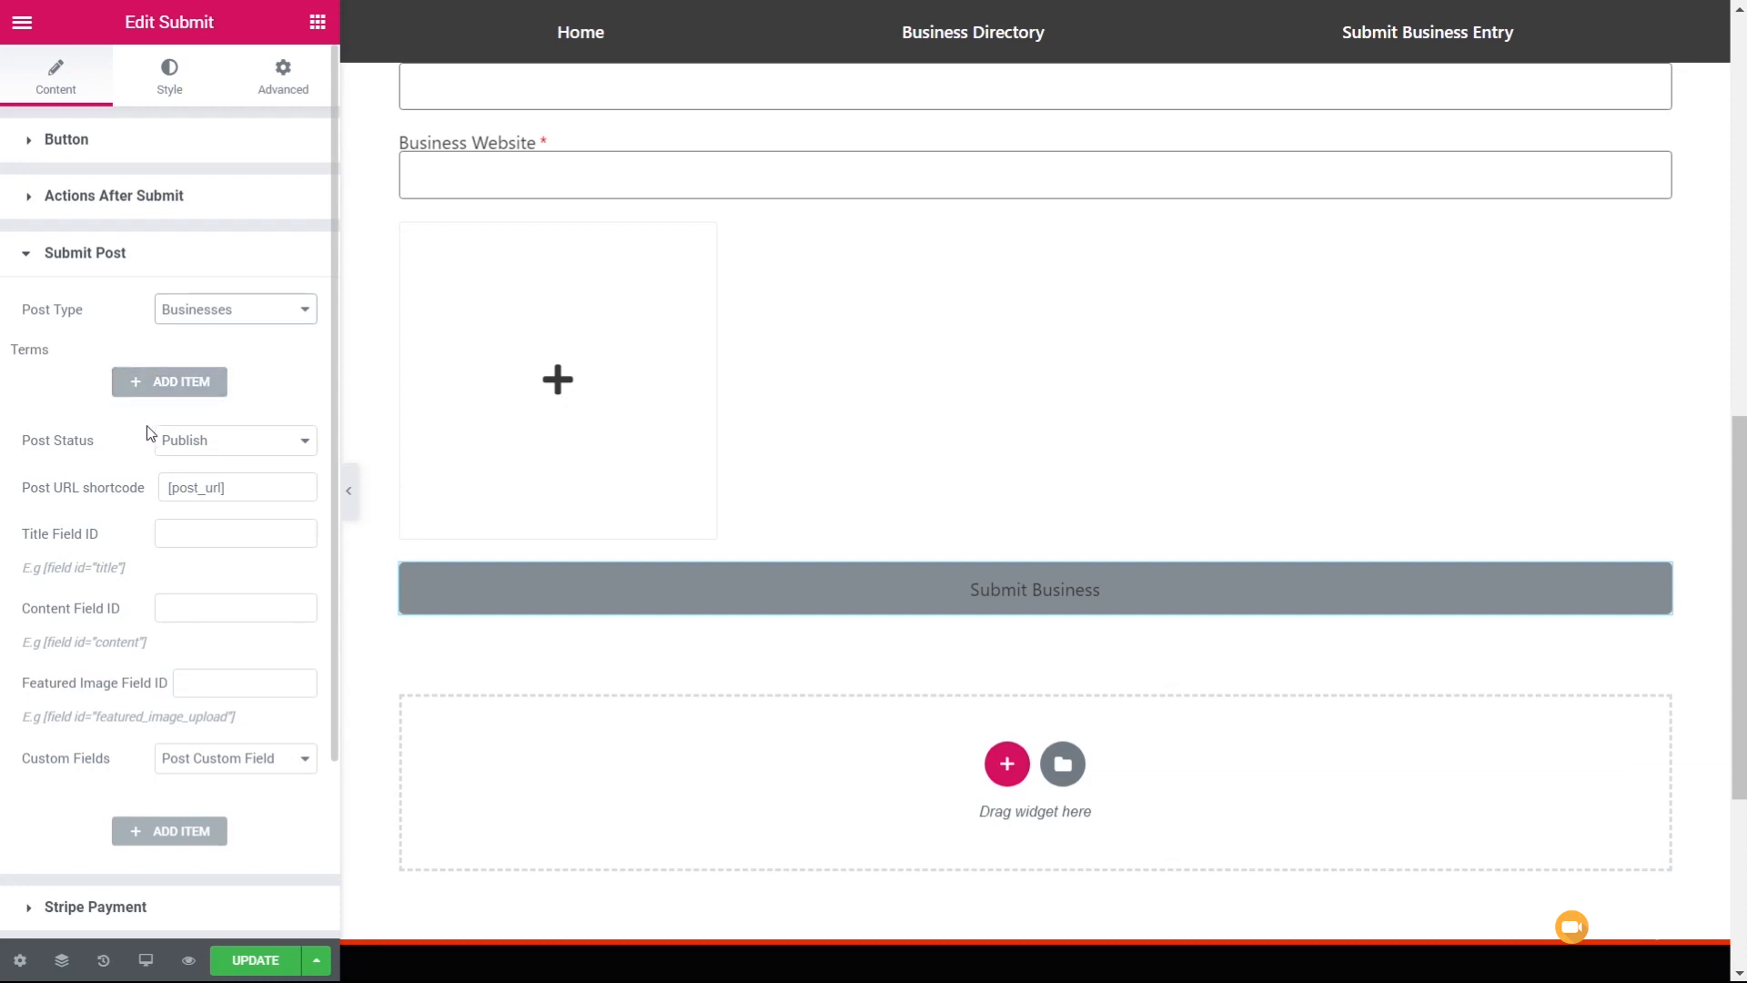
pyautogui.click(203, 443)
pyautogui.click(201, 485)
# Check the Field IDs of the Business Name, Business Description and Featured Image fields.
pyautogui.scroll(10, 1077, 433)
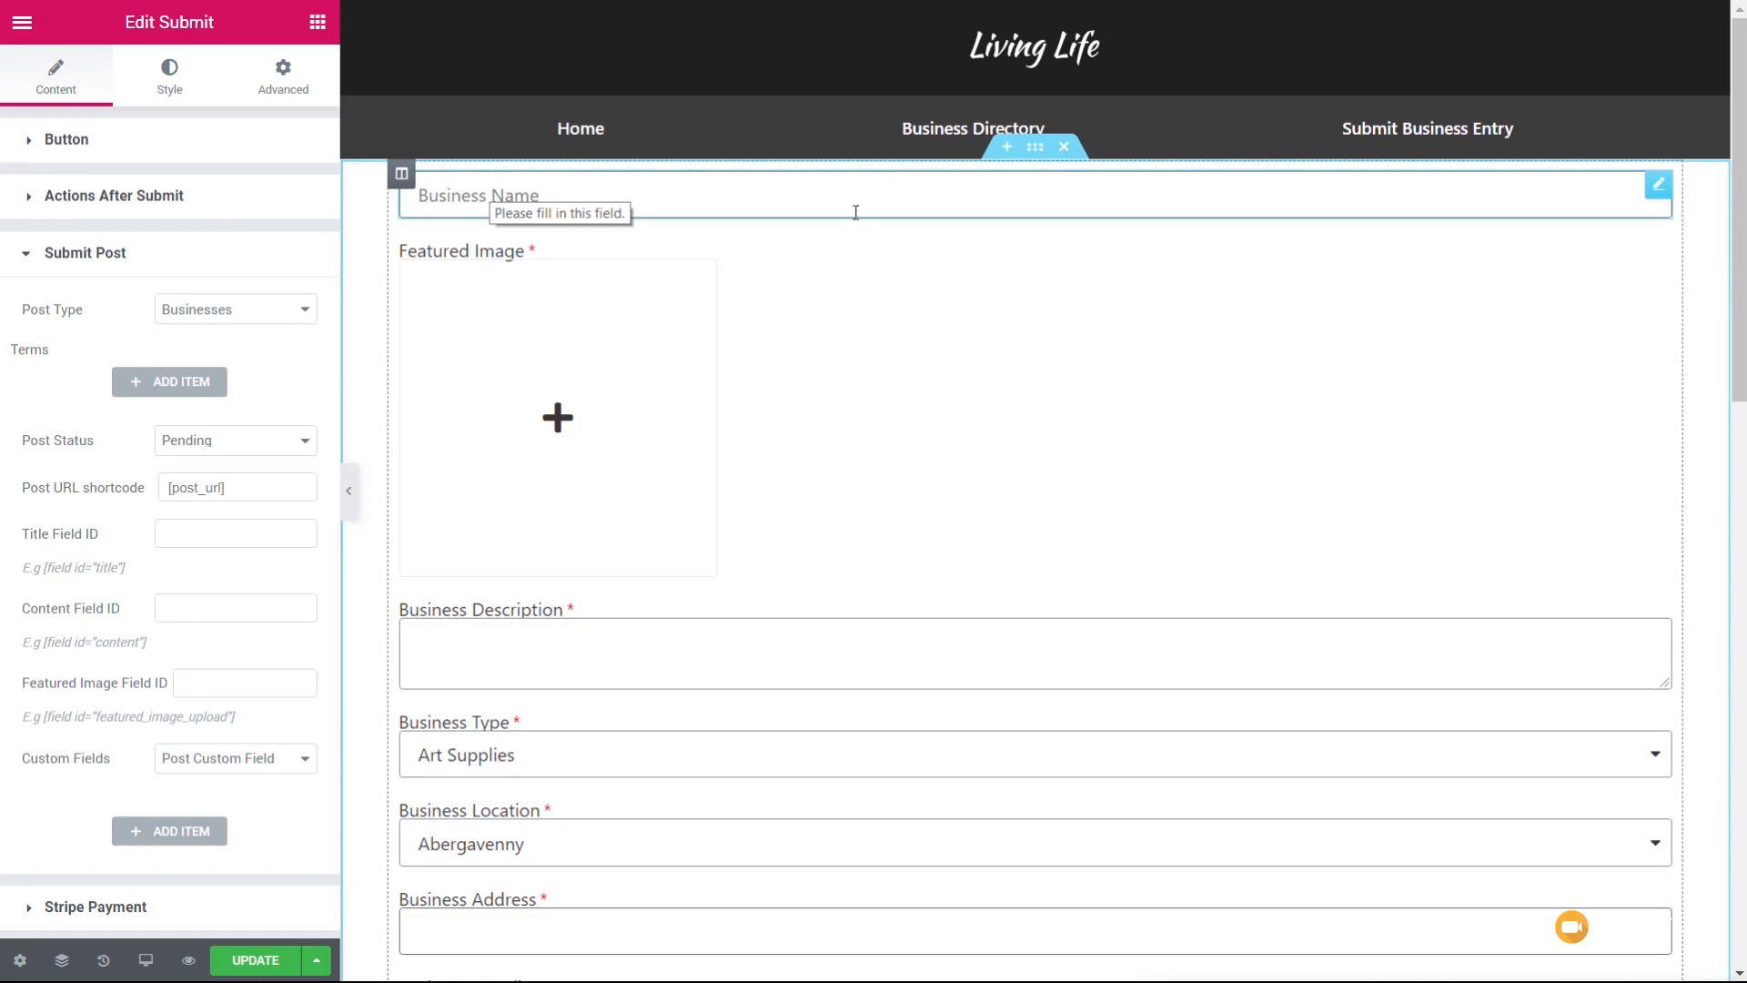
pyautogui.click(856, 212)
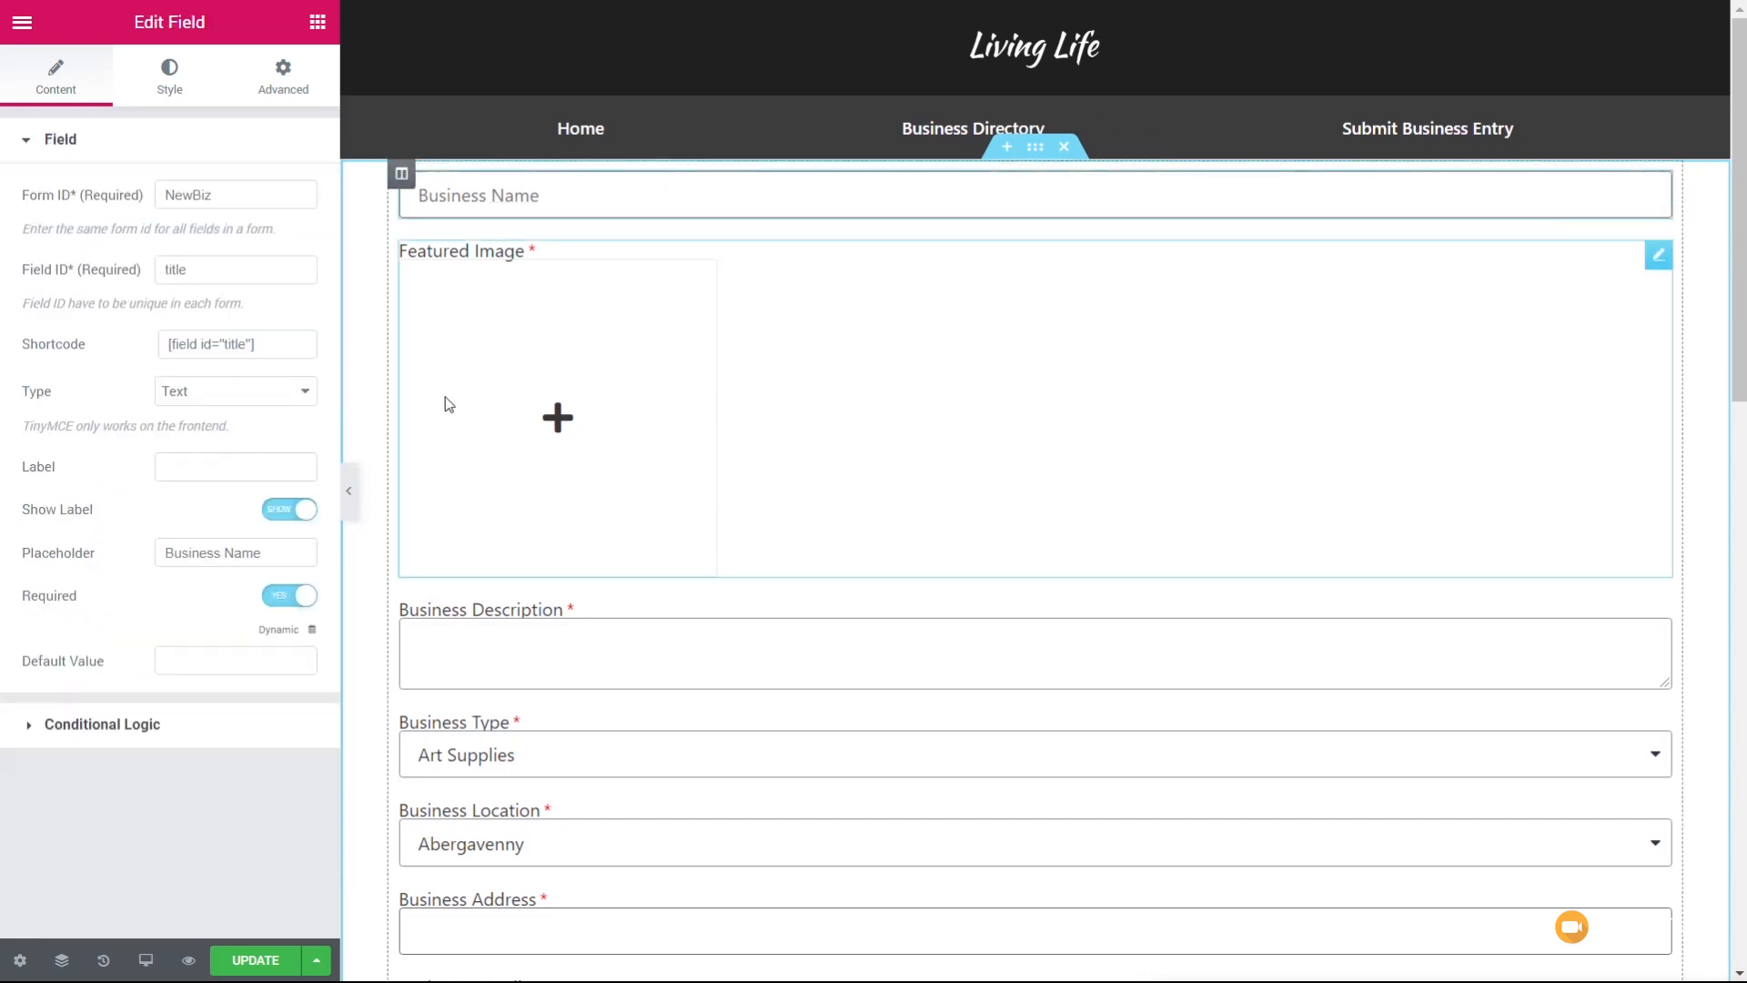
pyautogui.doubleClick(178, 269)
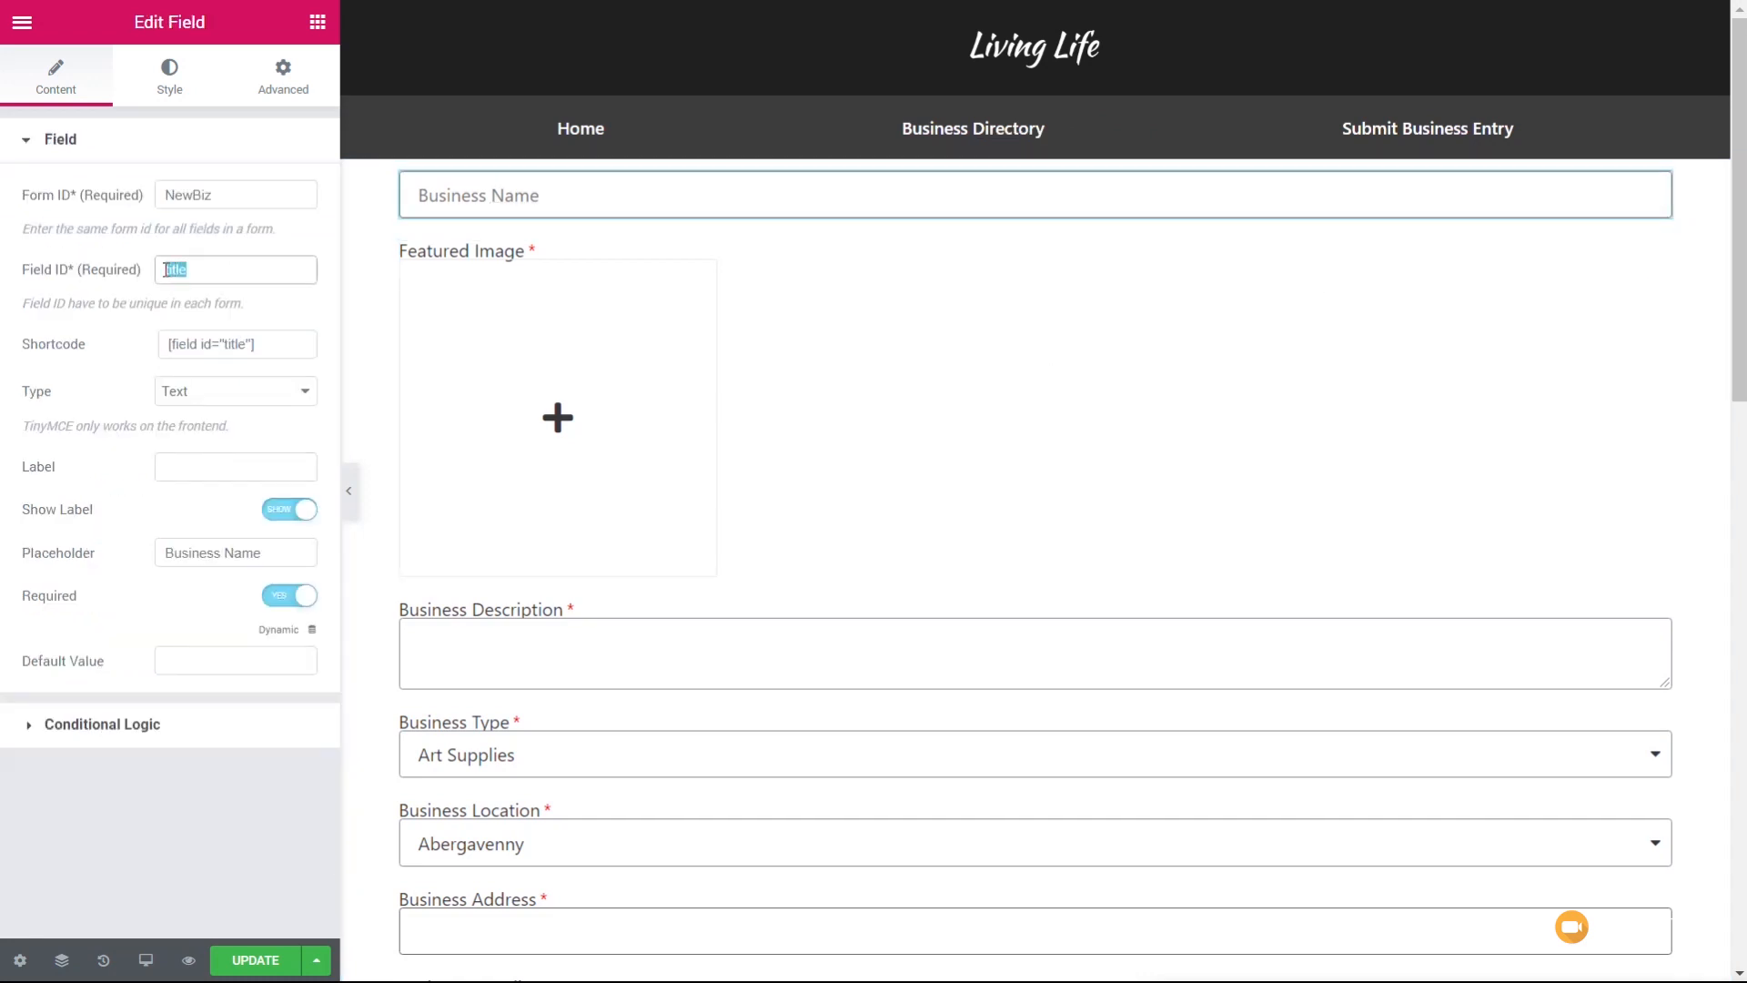
pyautogui.click(729, 628)
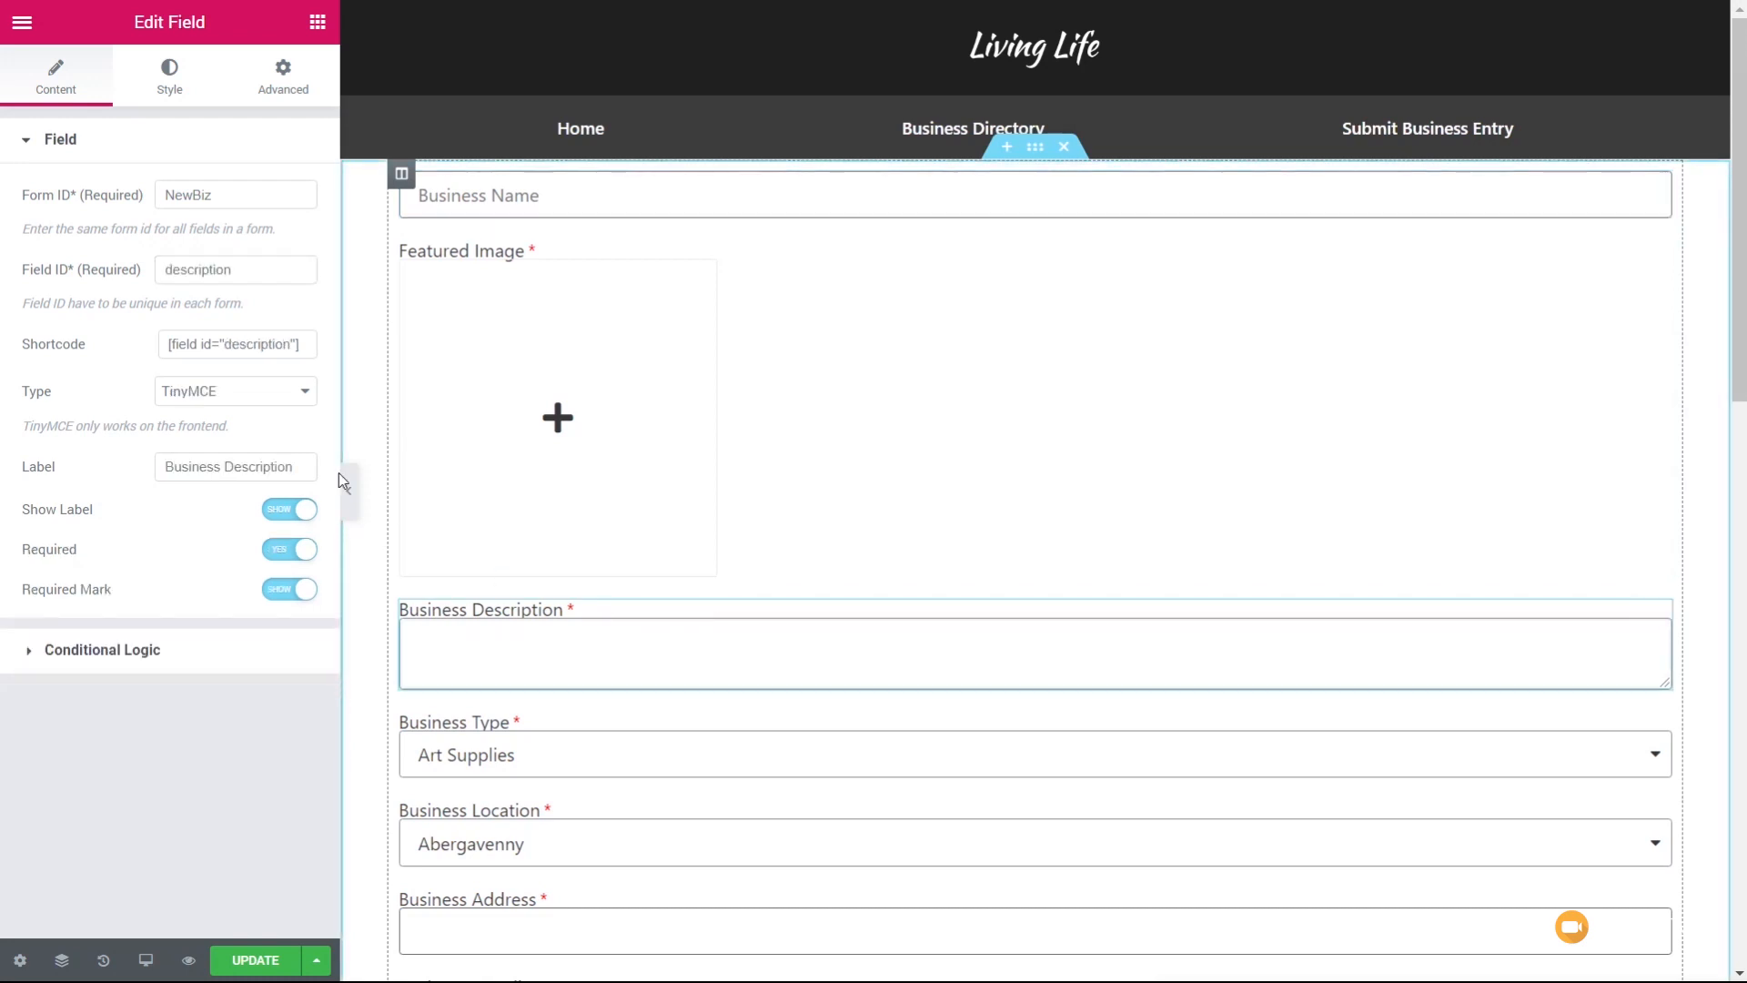
pyautogui.scroll(-3, 816, 737)
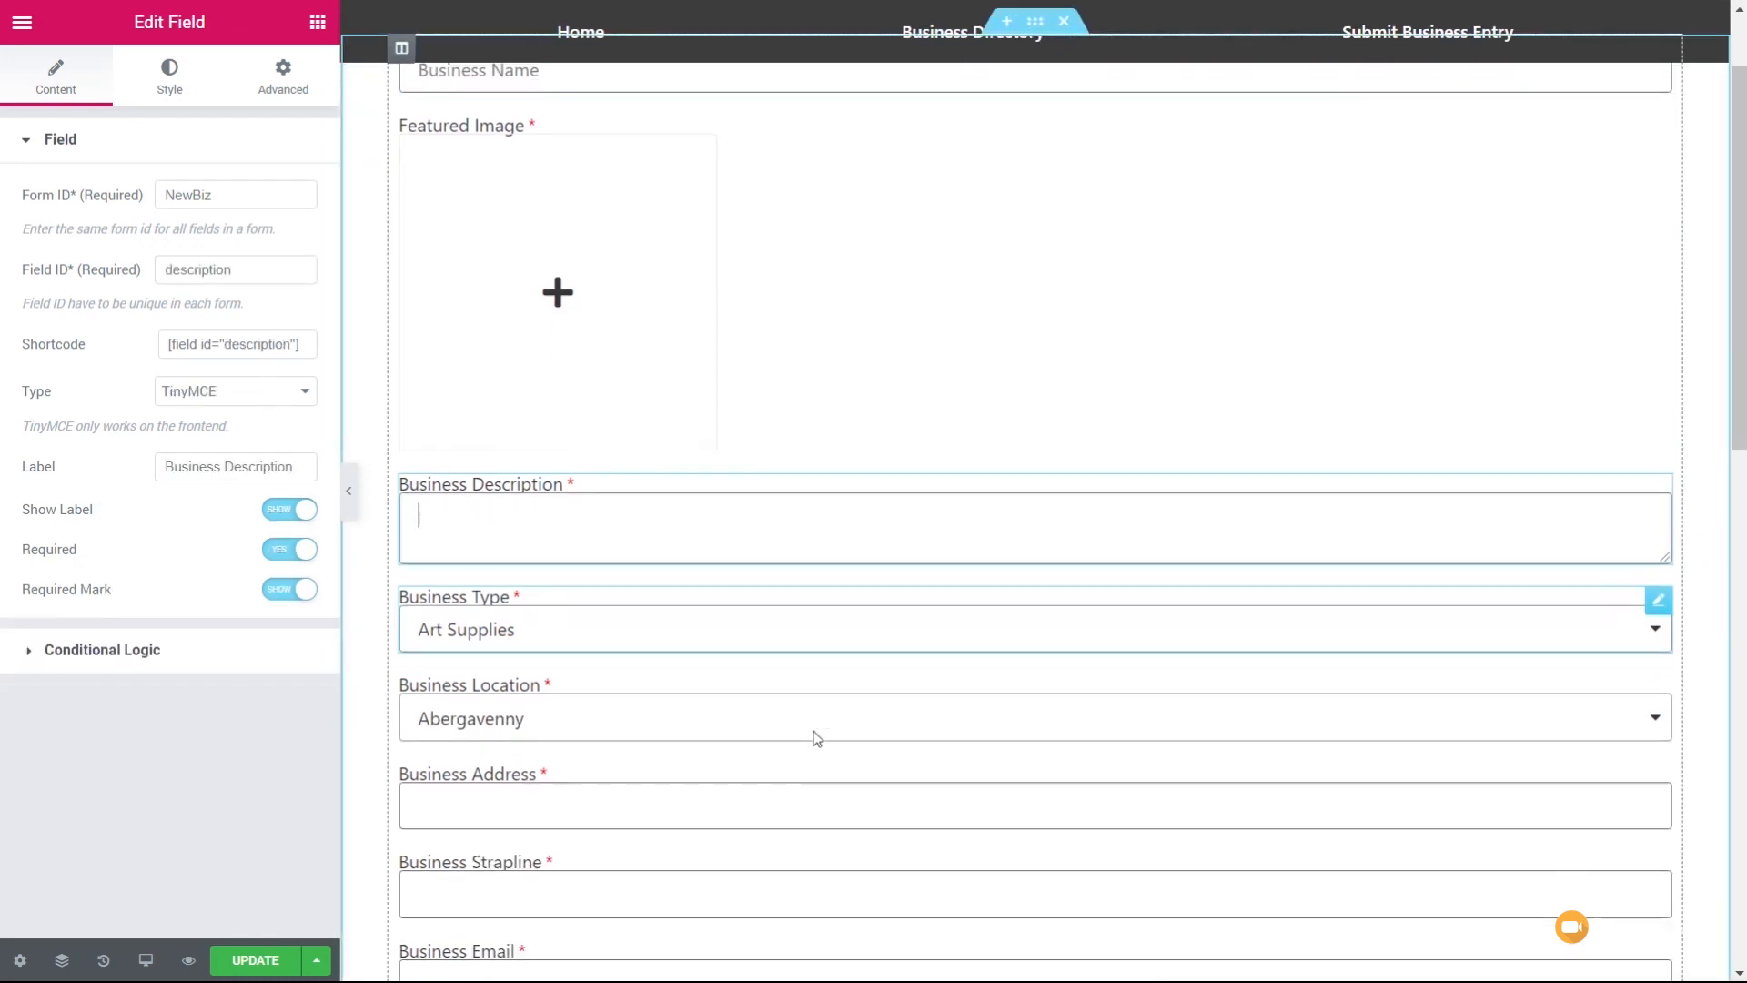
pyautogui.scroll(2, 816, 737)
pyautogui.click(812, 291)
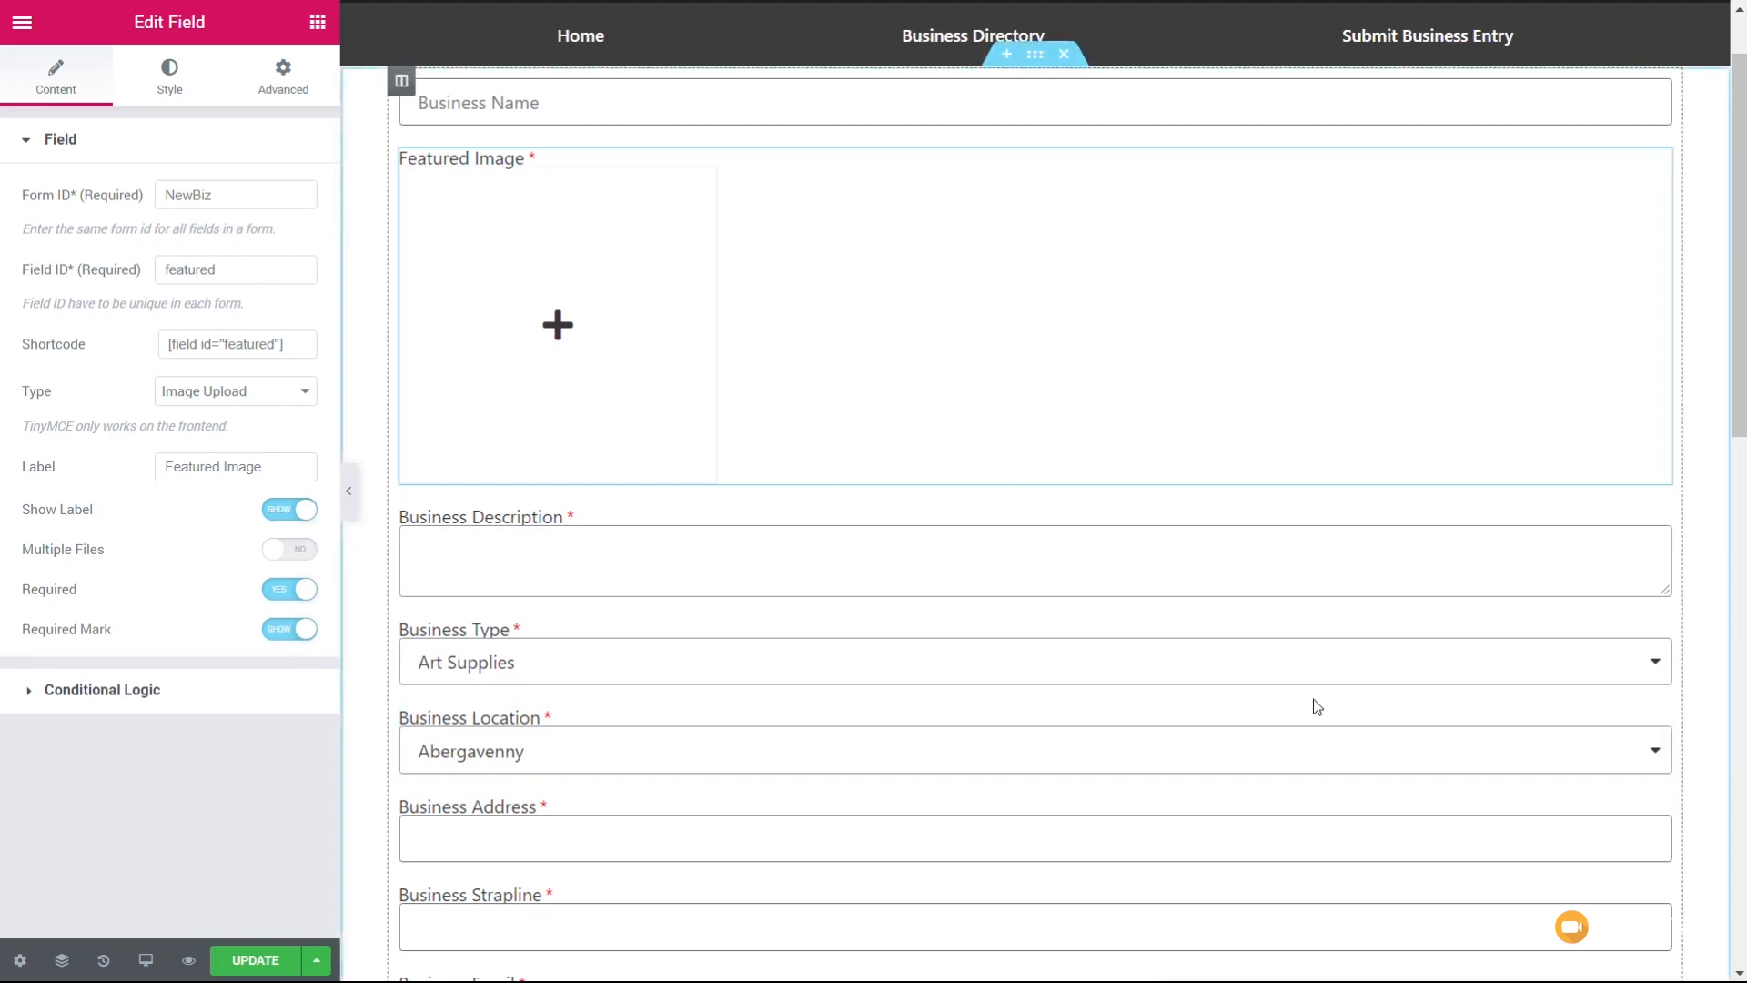
# In the submit button's post settings, set the Title Field ID to title, Content Field ID to description and Featured Image Field ID to featured.
pyautogui.scroll(-10, 1315, 706)
pyautogui.click(1657, 598)
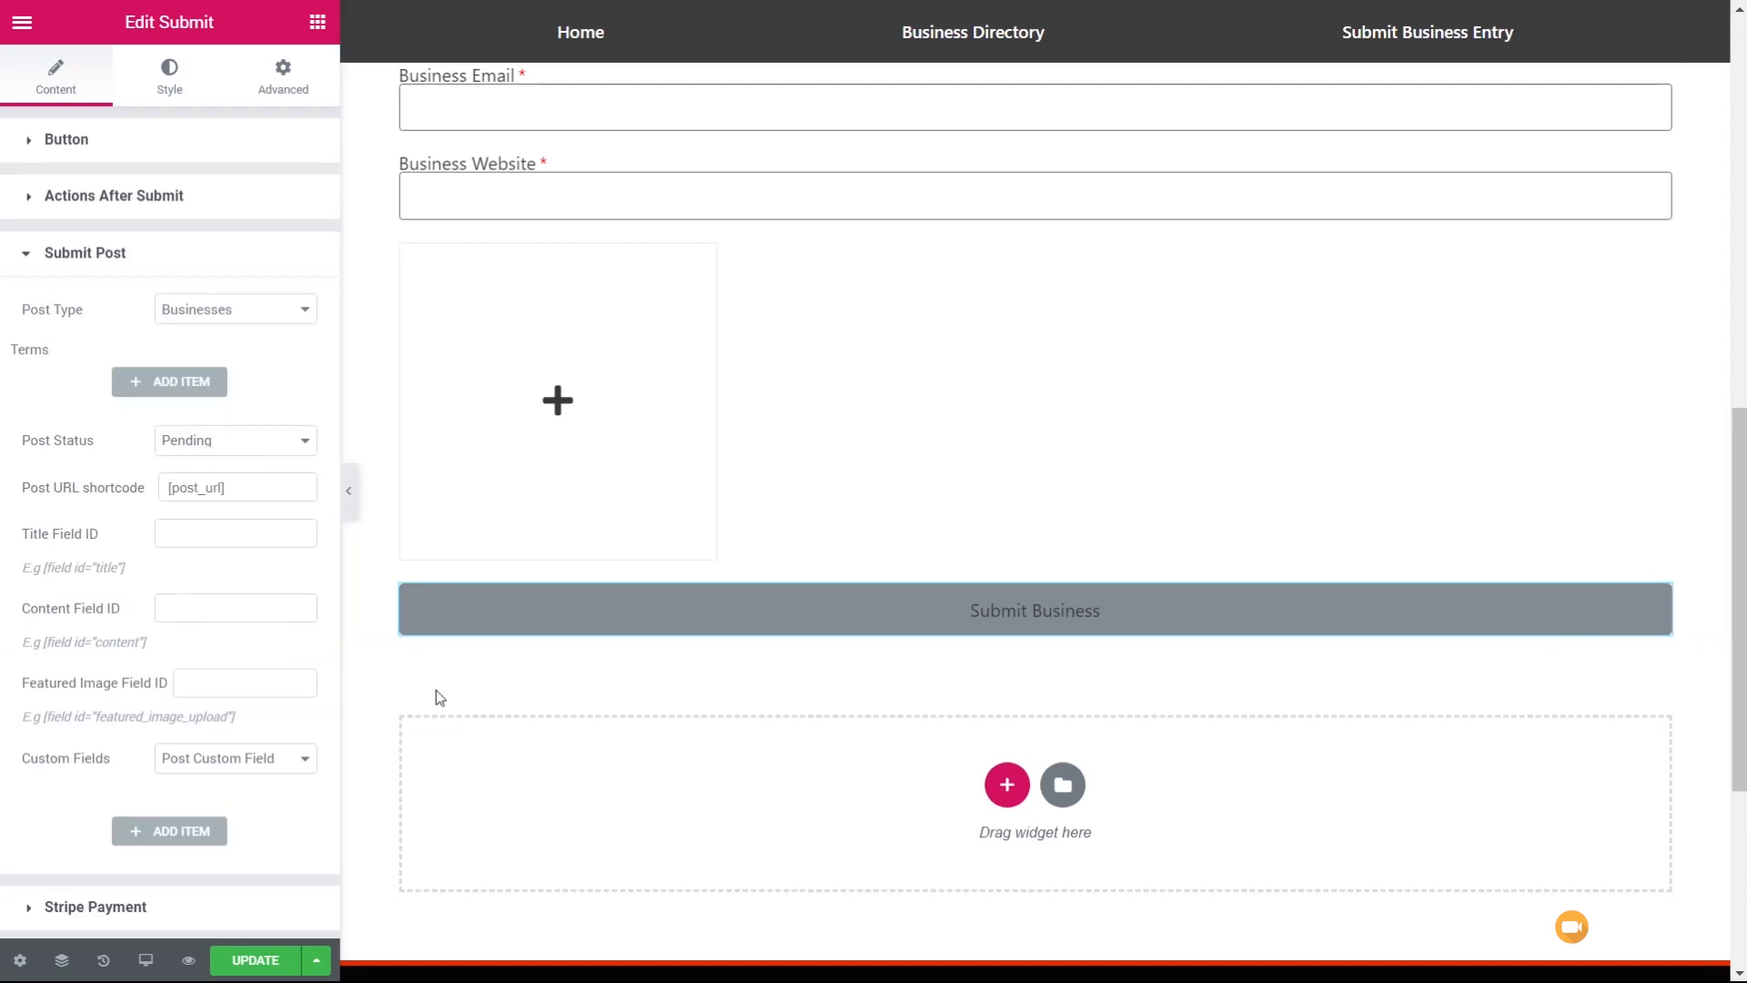
pyautogui.click(209, 534)
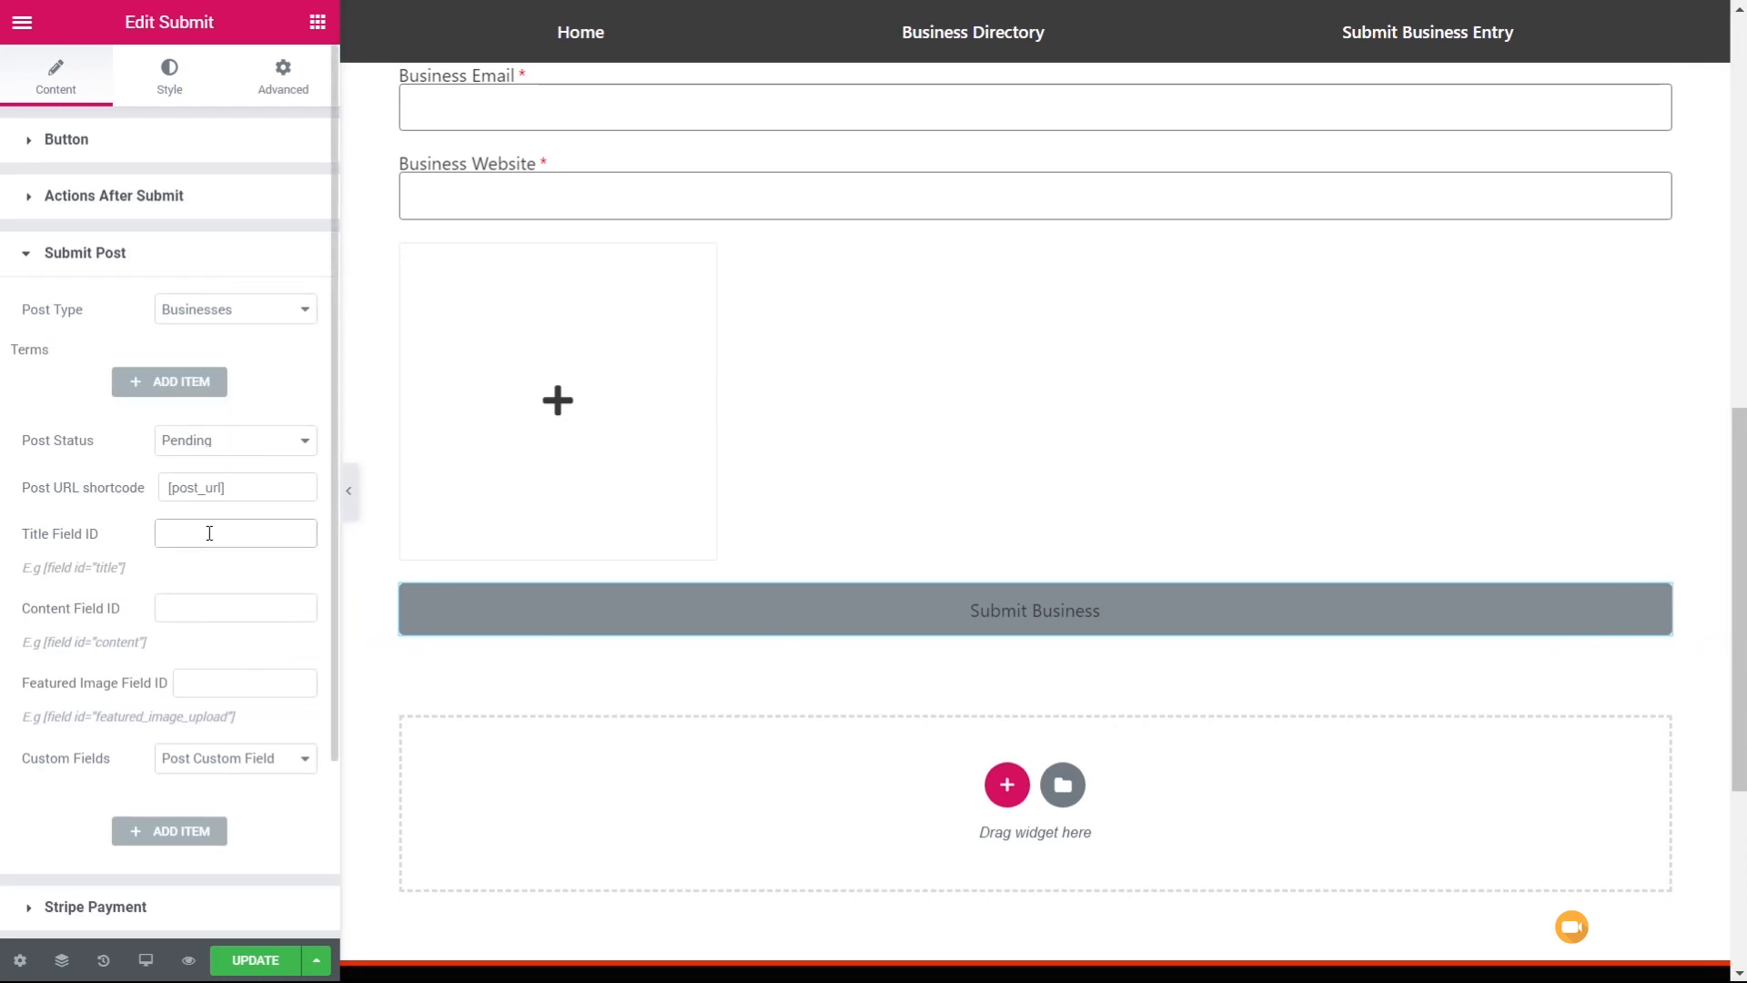
pyautogui.write('title')
pyautogui.click(211, 608)
pyautogui.write('description')
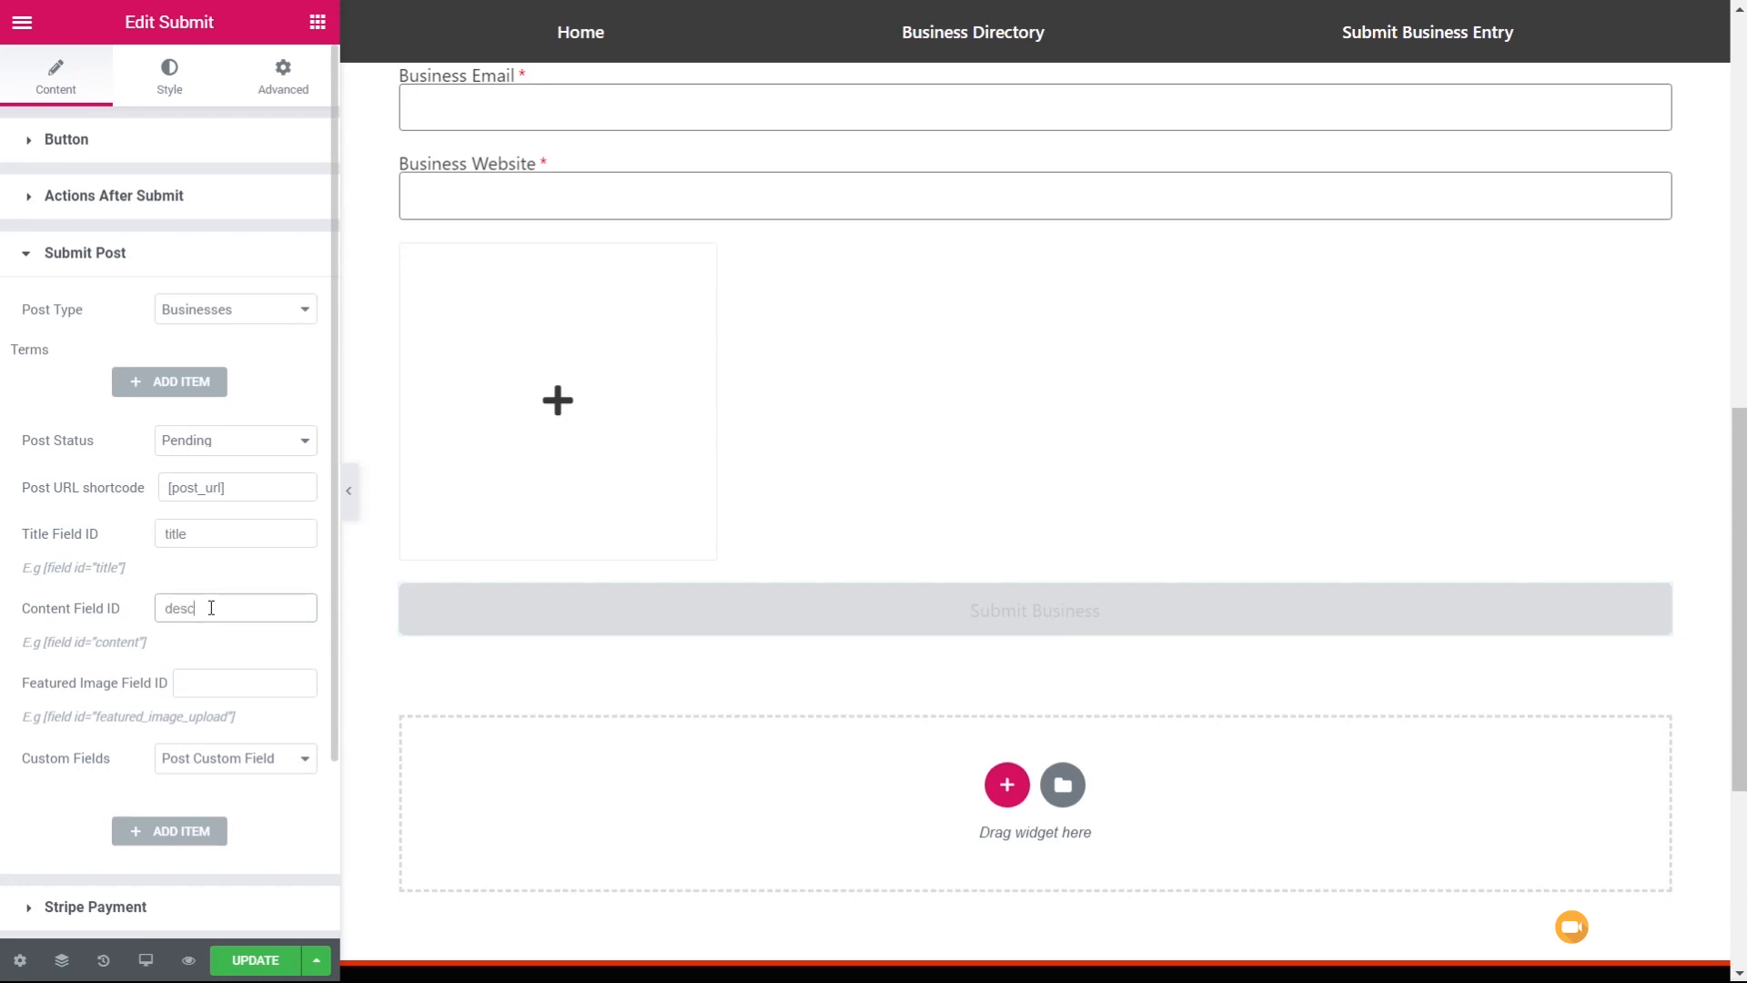
pyautogui.click(200, 678)
pyautogui.write('featured')
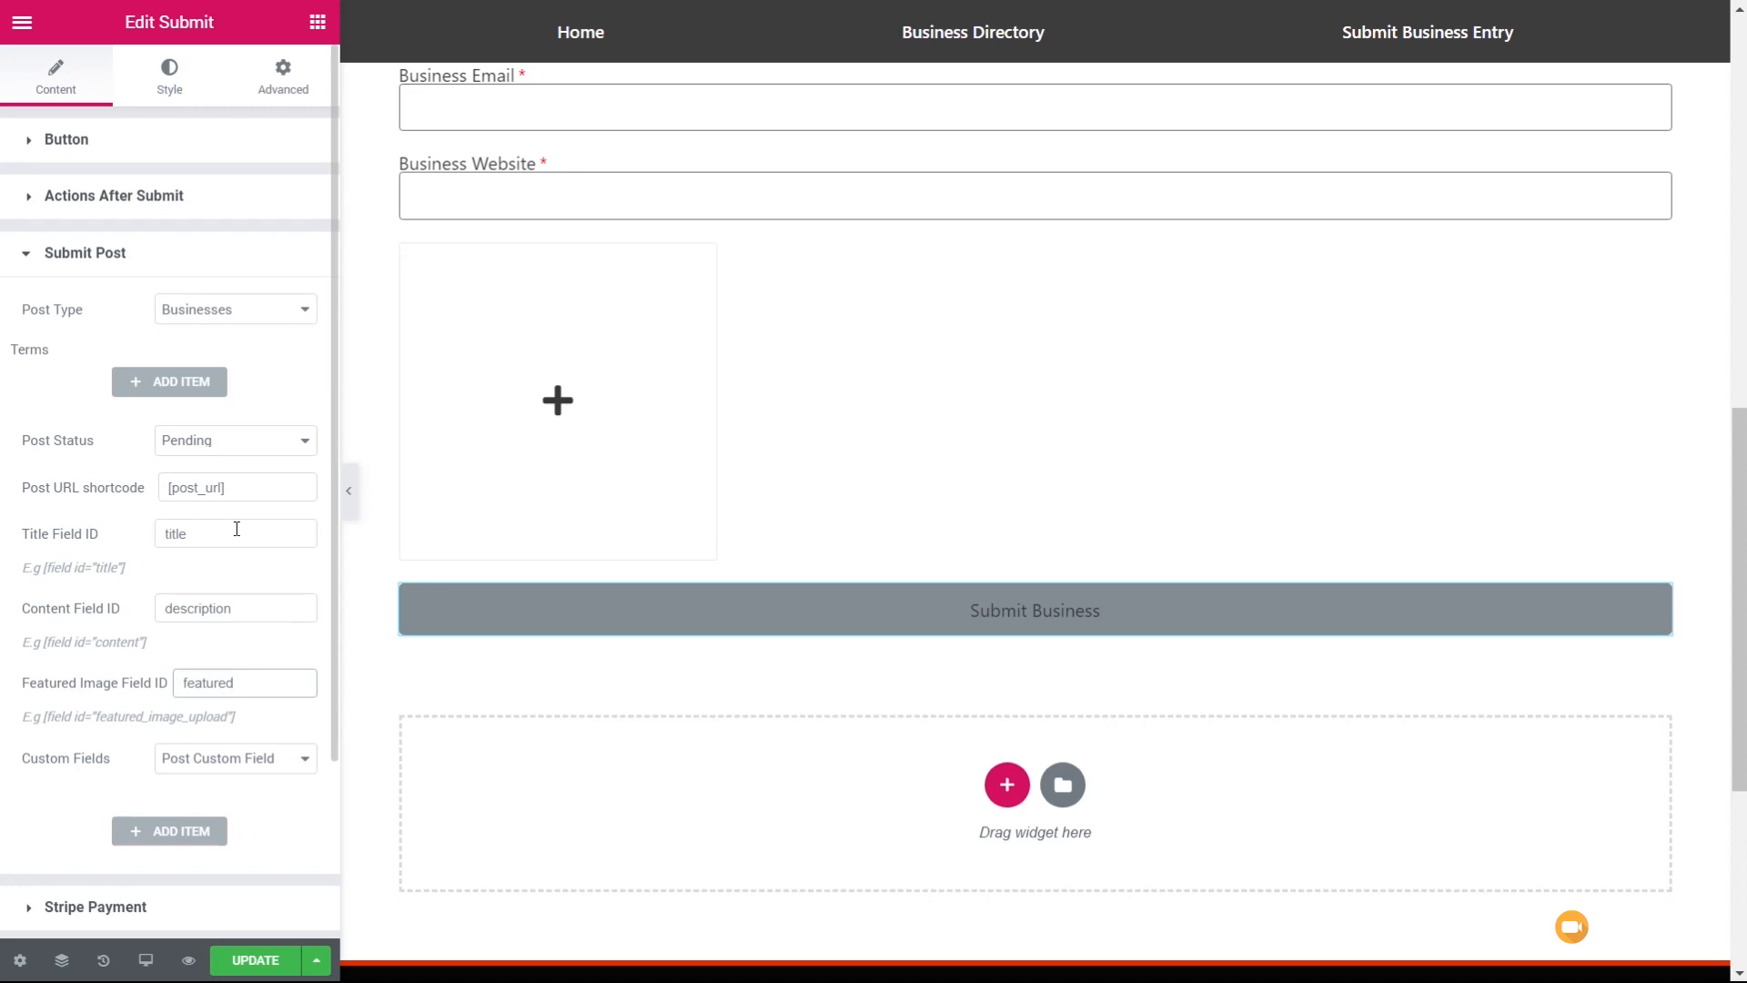
# Set the Submit Post action's Custom Fields source to ACF Field.
pyautogui.click(222, 772)
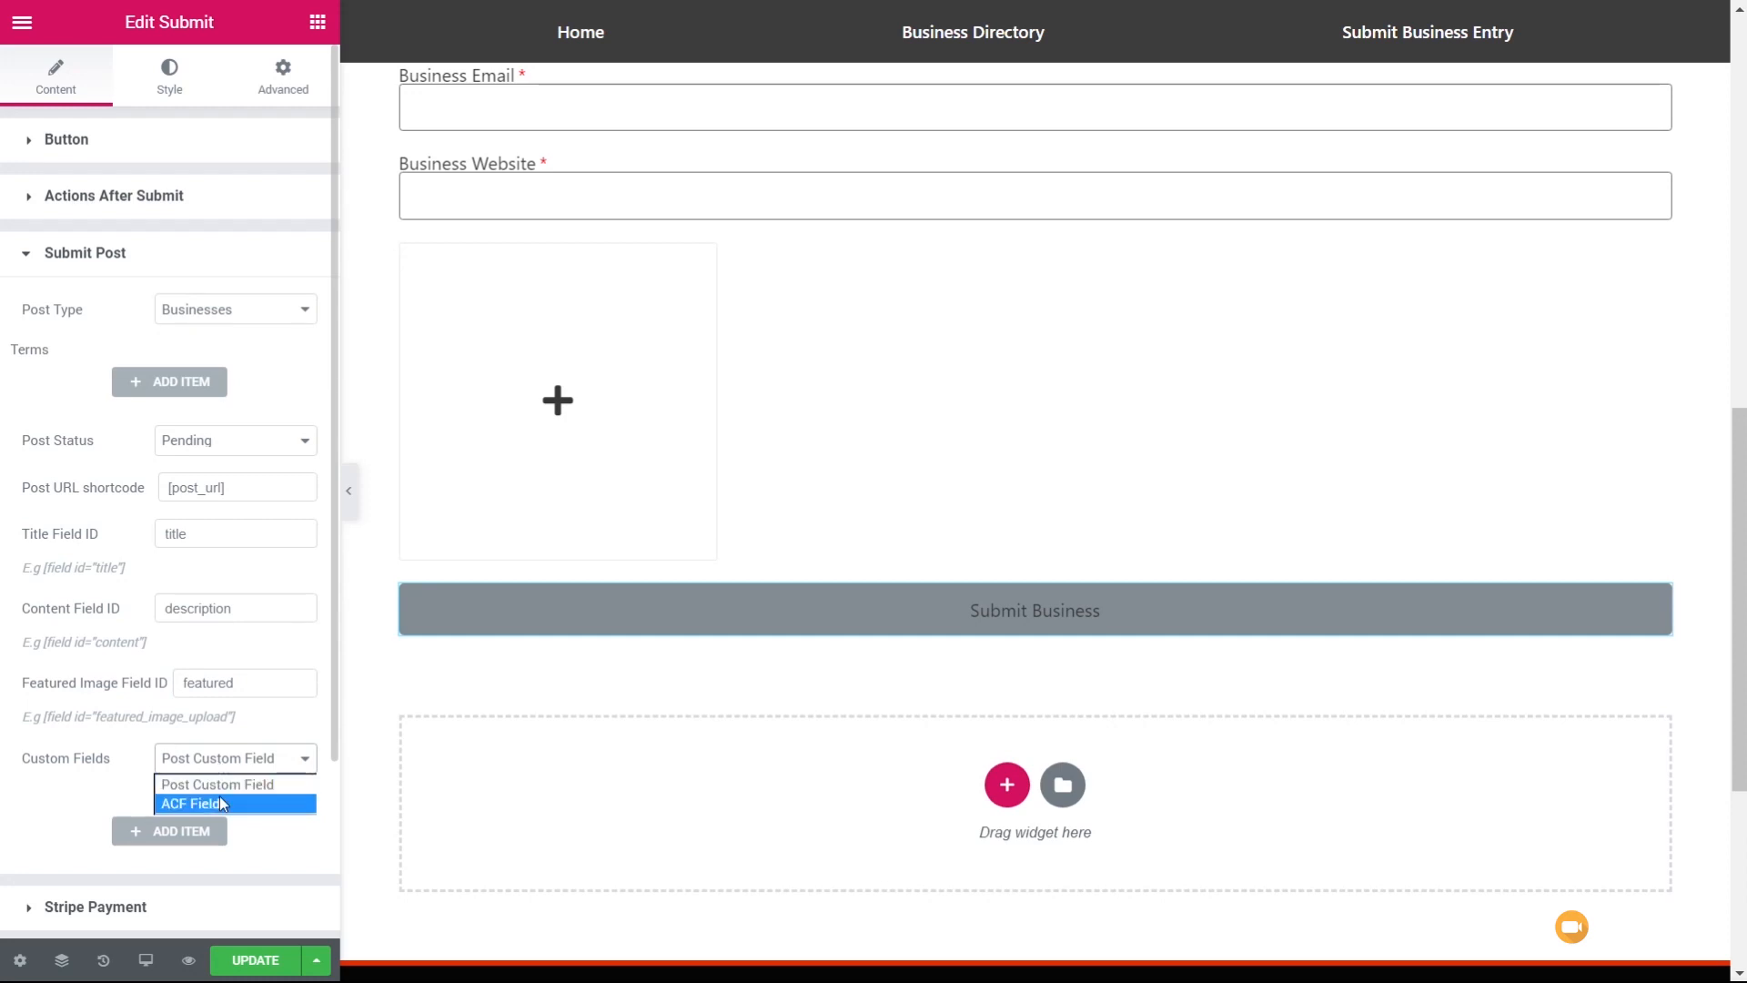
pyautogui.click(221, 803)
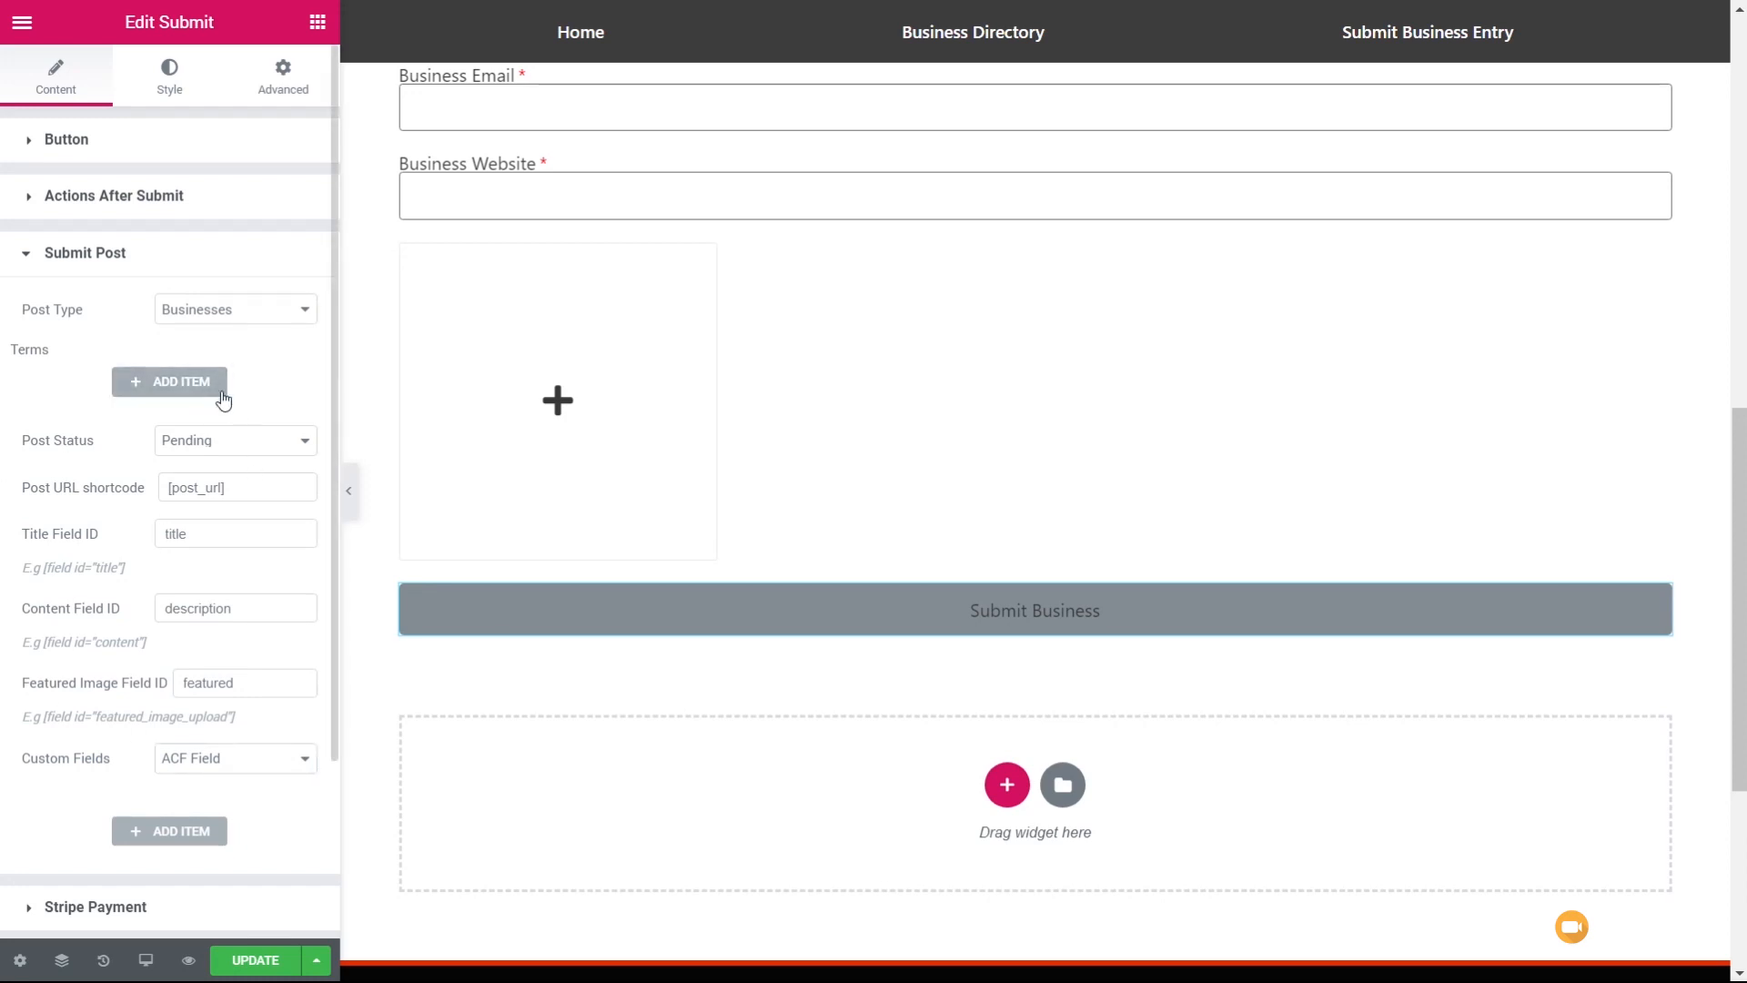
# Check the field settings and available options of the Business Type and Business Location fields, then return to the submit button's settings.
pyautogui.scroll(9, 816, 589)
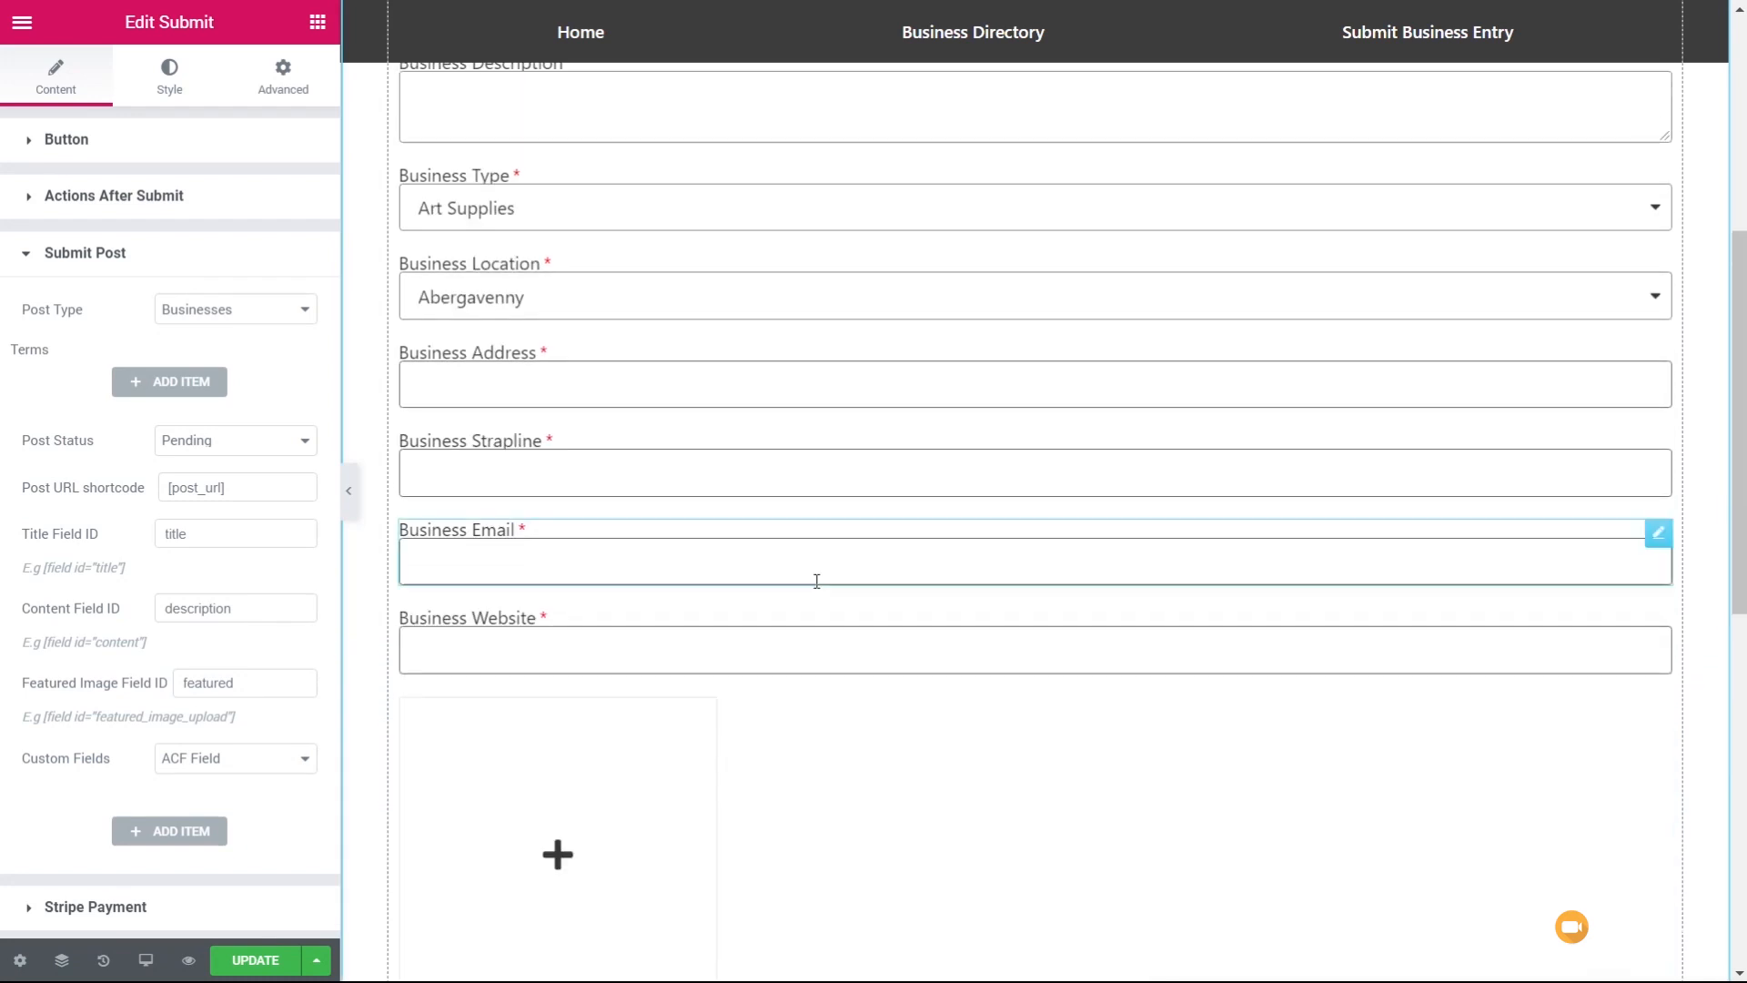
pyautogui.click(583, 552)
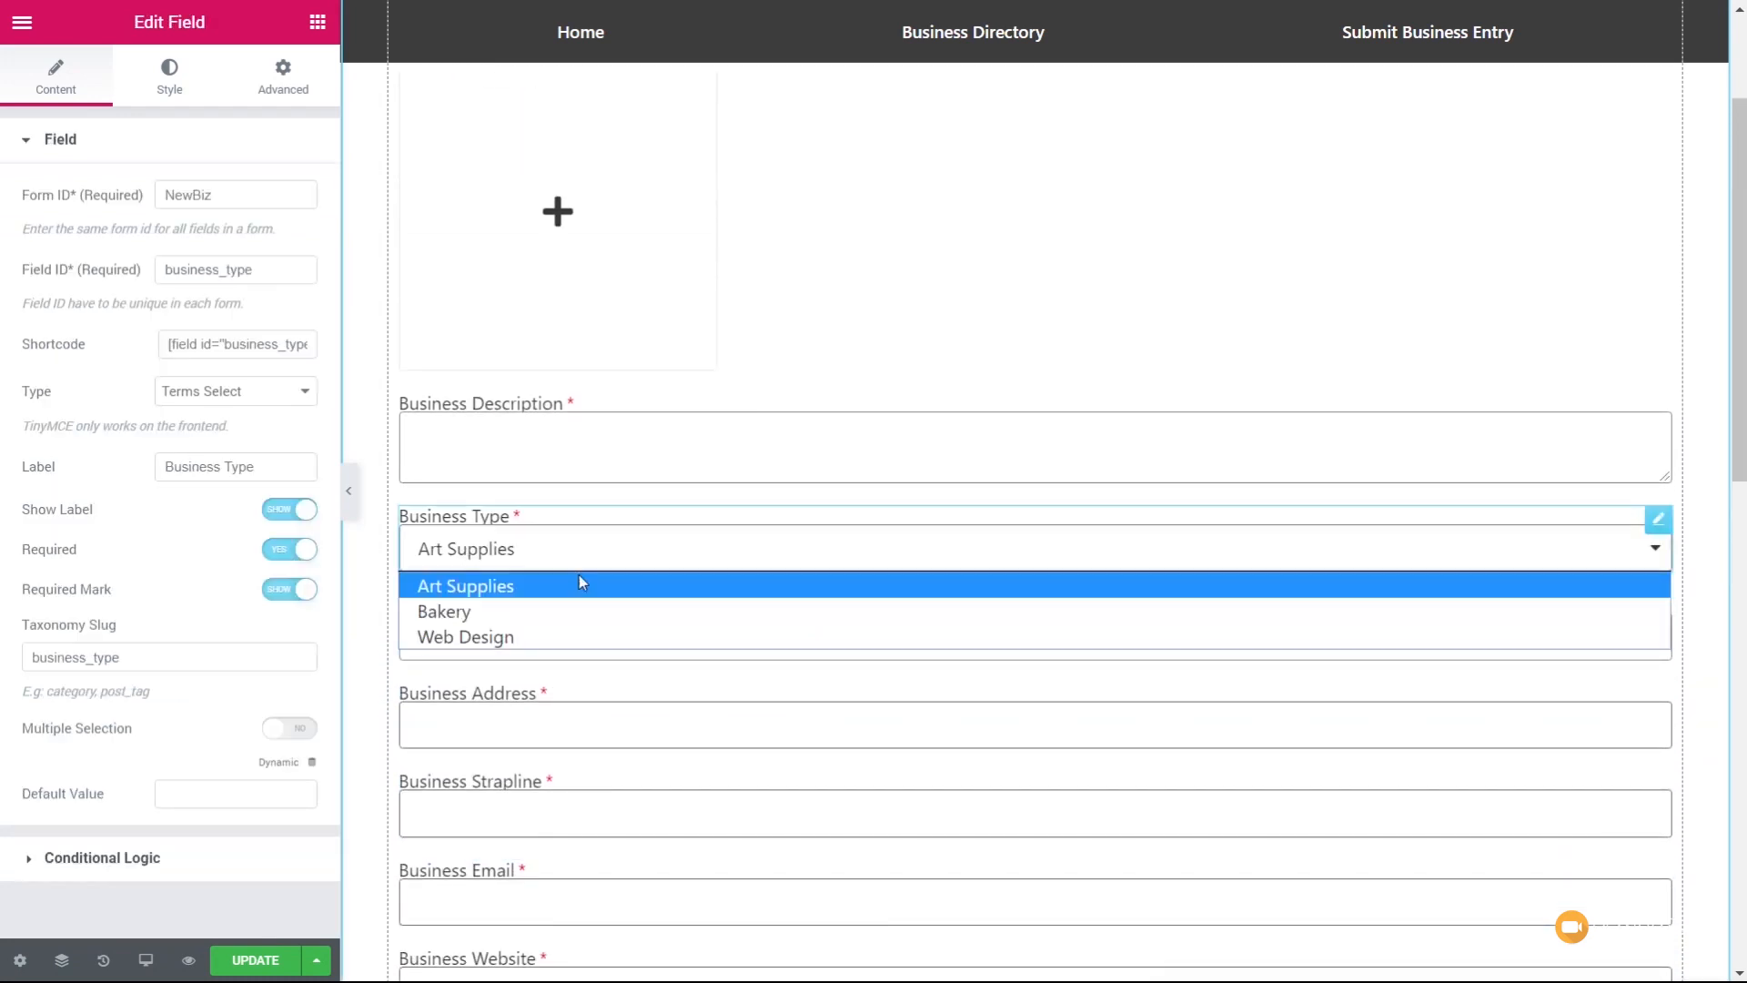
pyautogui.click(780, 706)
pyautogui.click(700, 647)
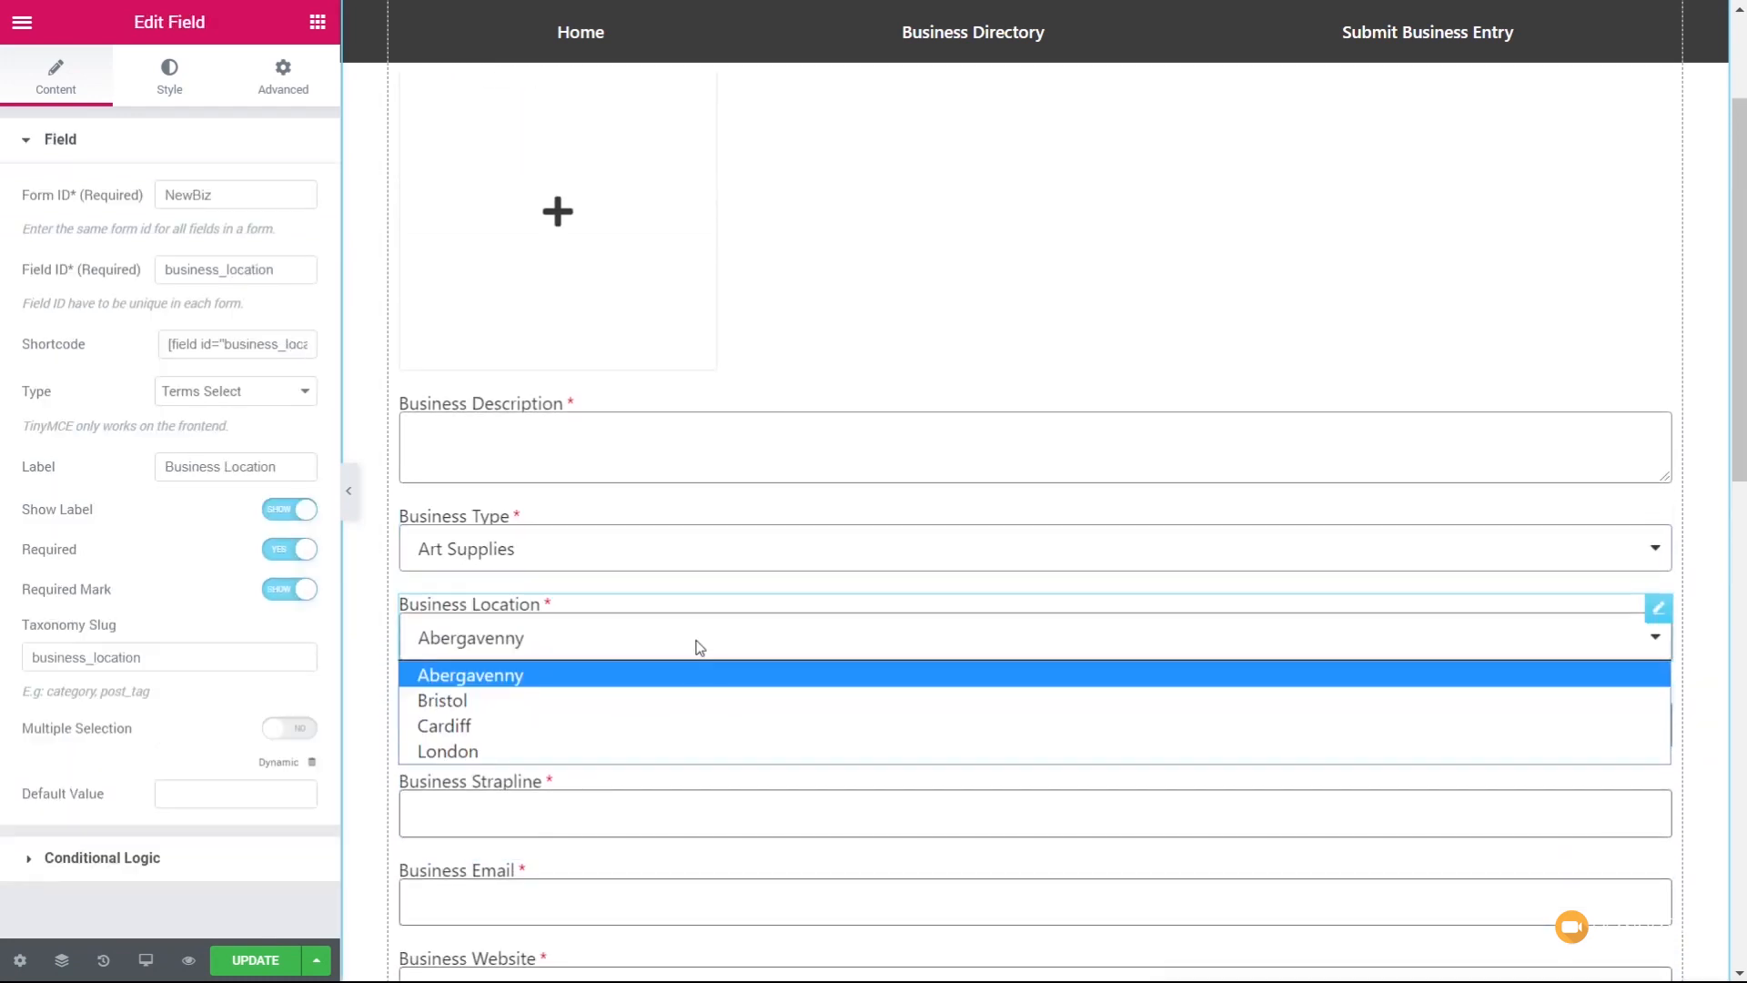
pyautogui.scroll(-8, 910, 792)
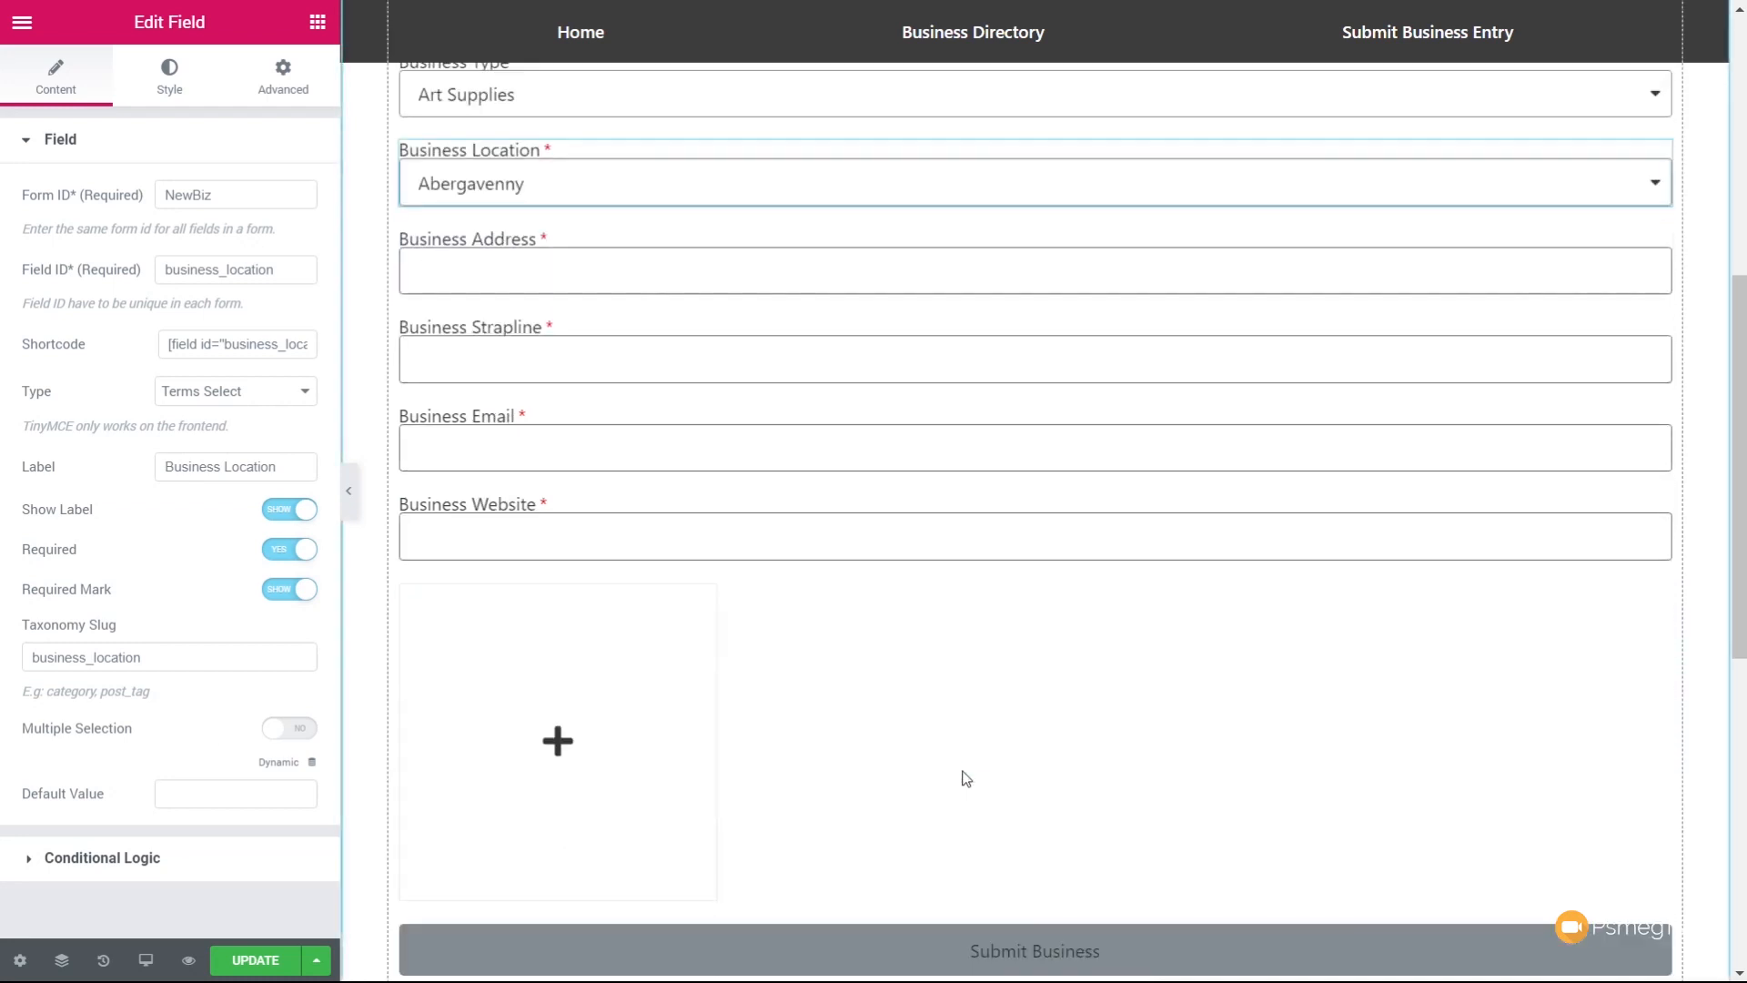
pyautogui.click(859, 624)
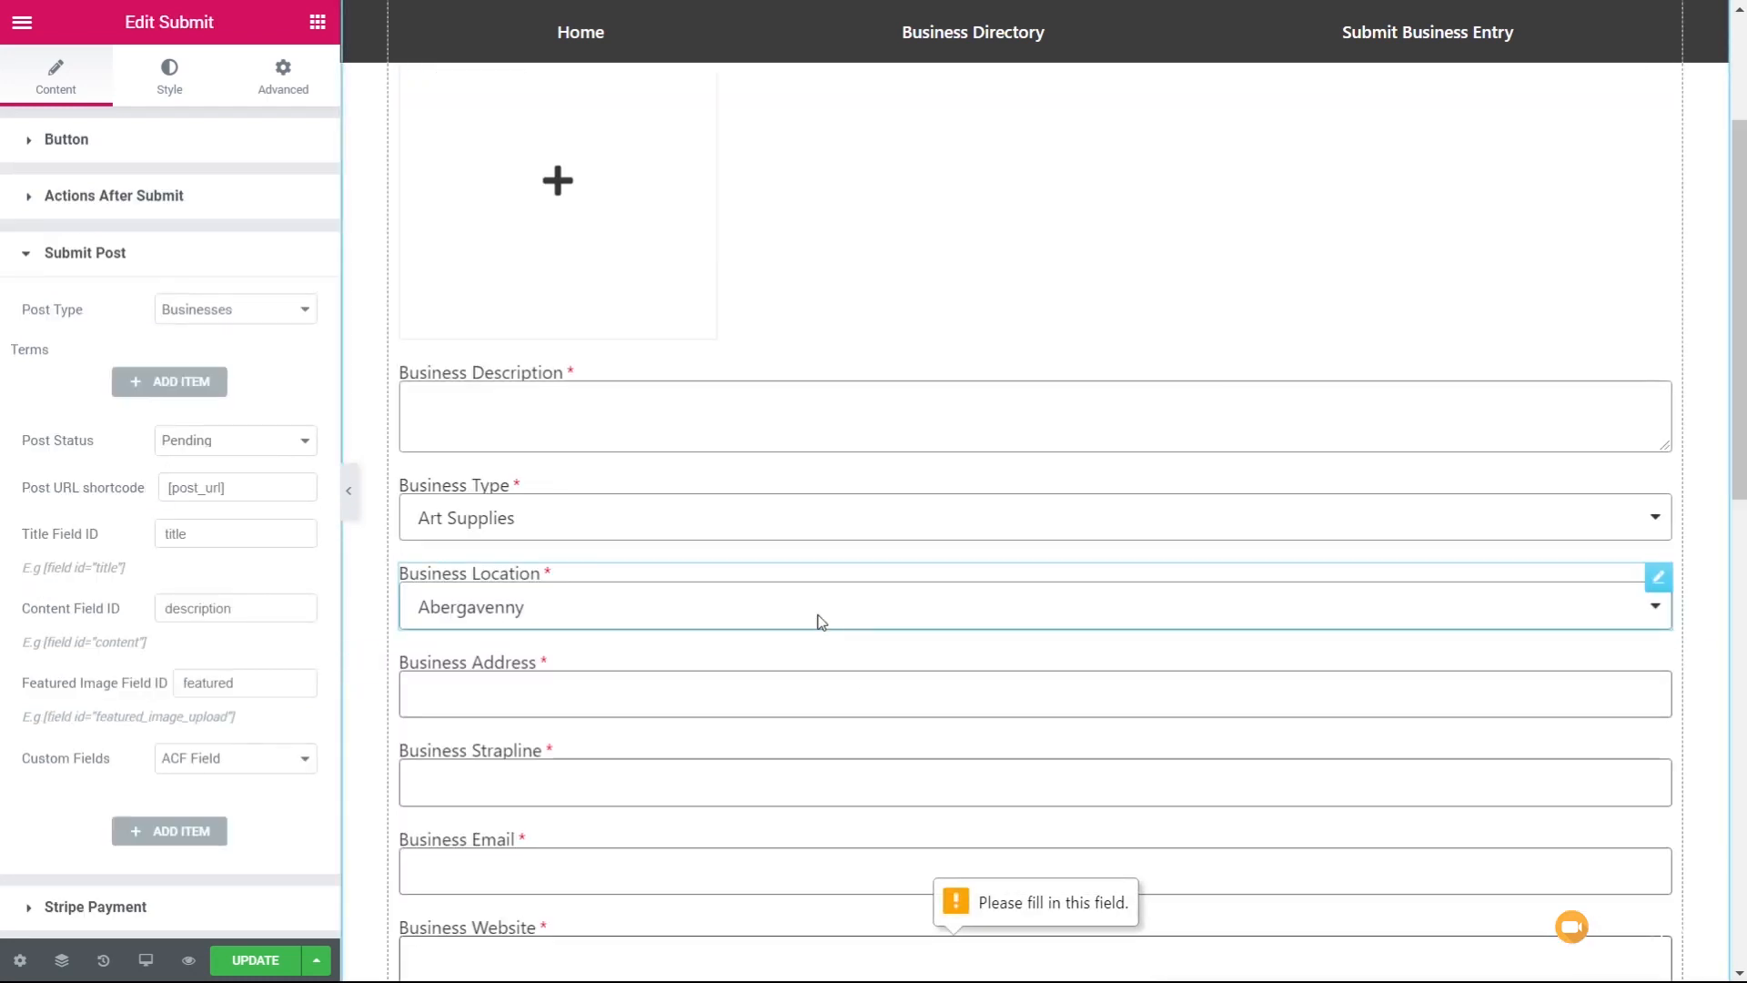
# Add a term with taxonomy business_type - business, term slug business_type and Terms Select Field ID [field id="business_type"].
pyautogui.click(157, 387)
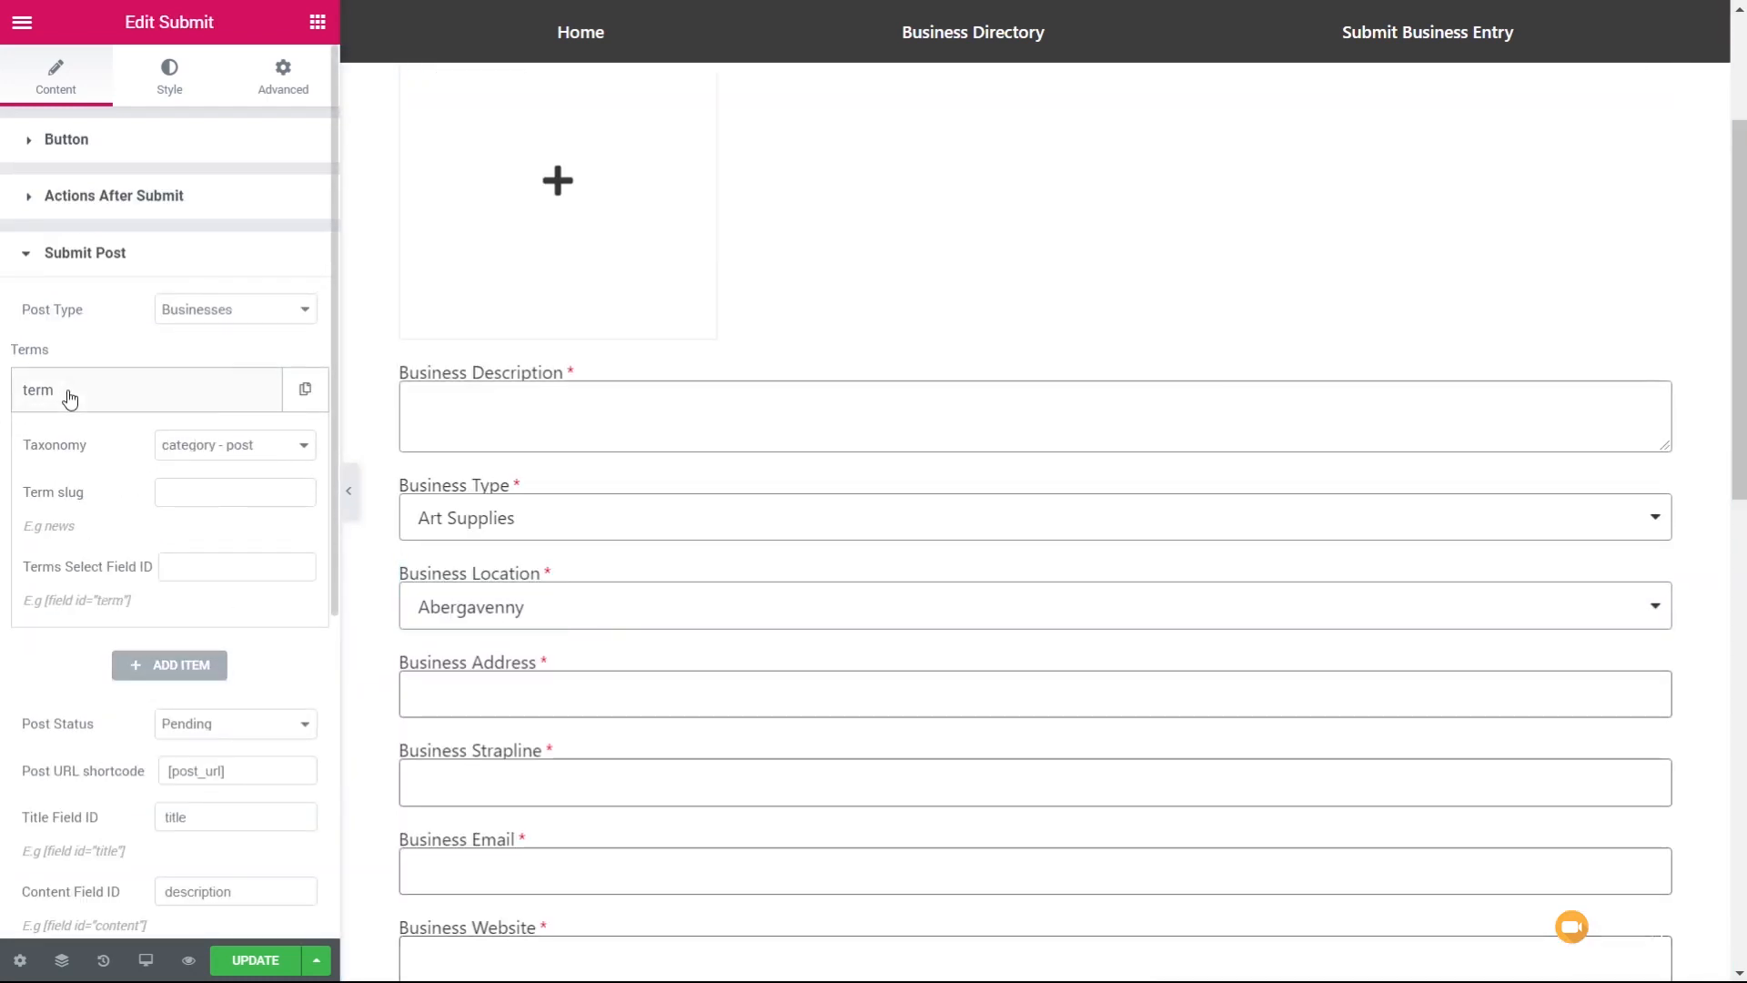
pyautogui.click(272, 446)
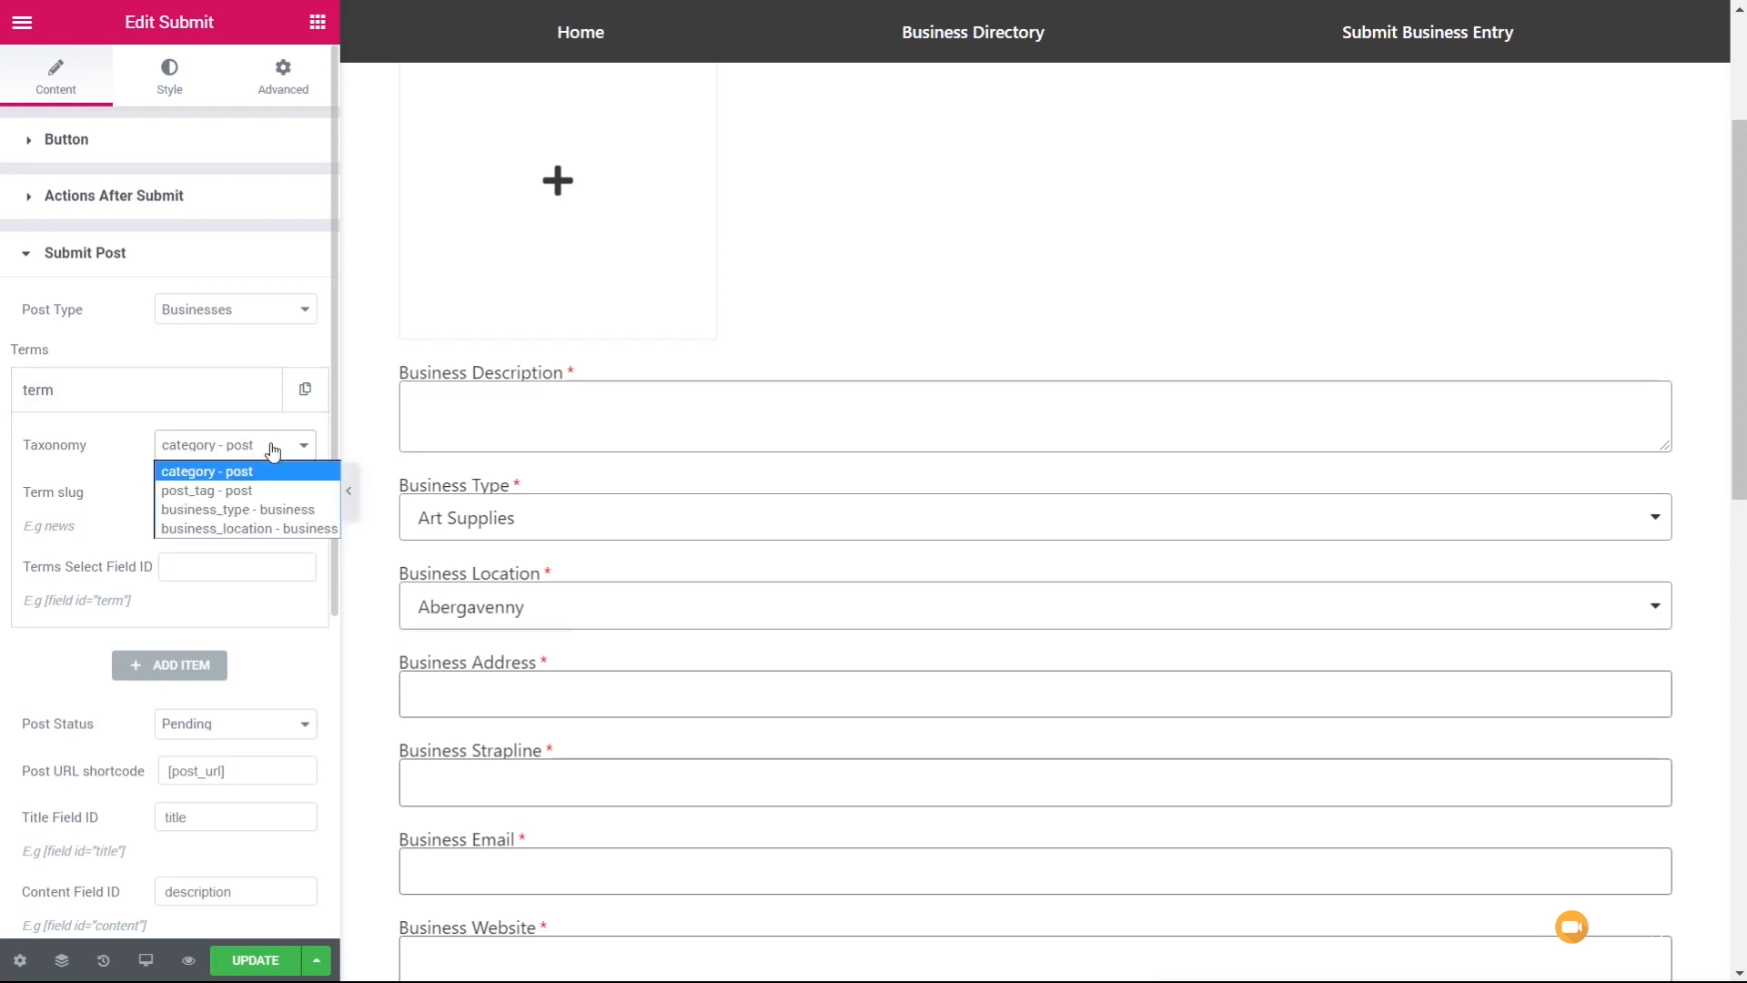
pyautogui.click(266, 511)
pyautogui.click(182, 499)
pyautogui.write('bus')
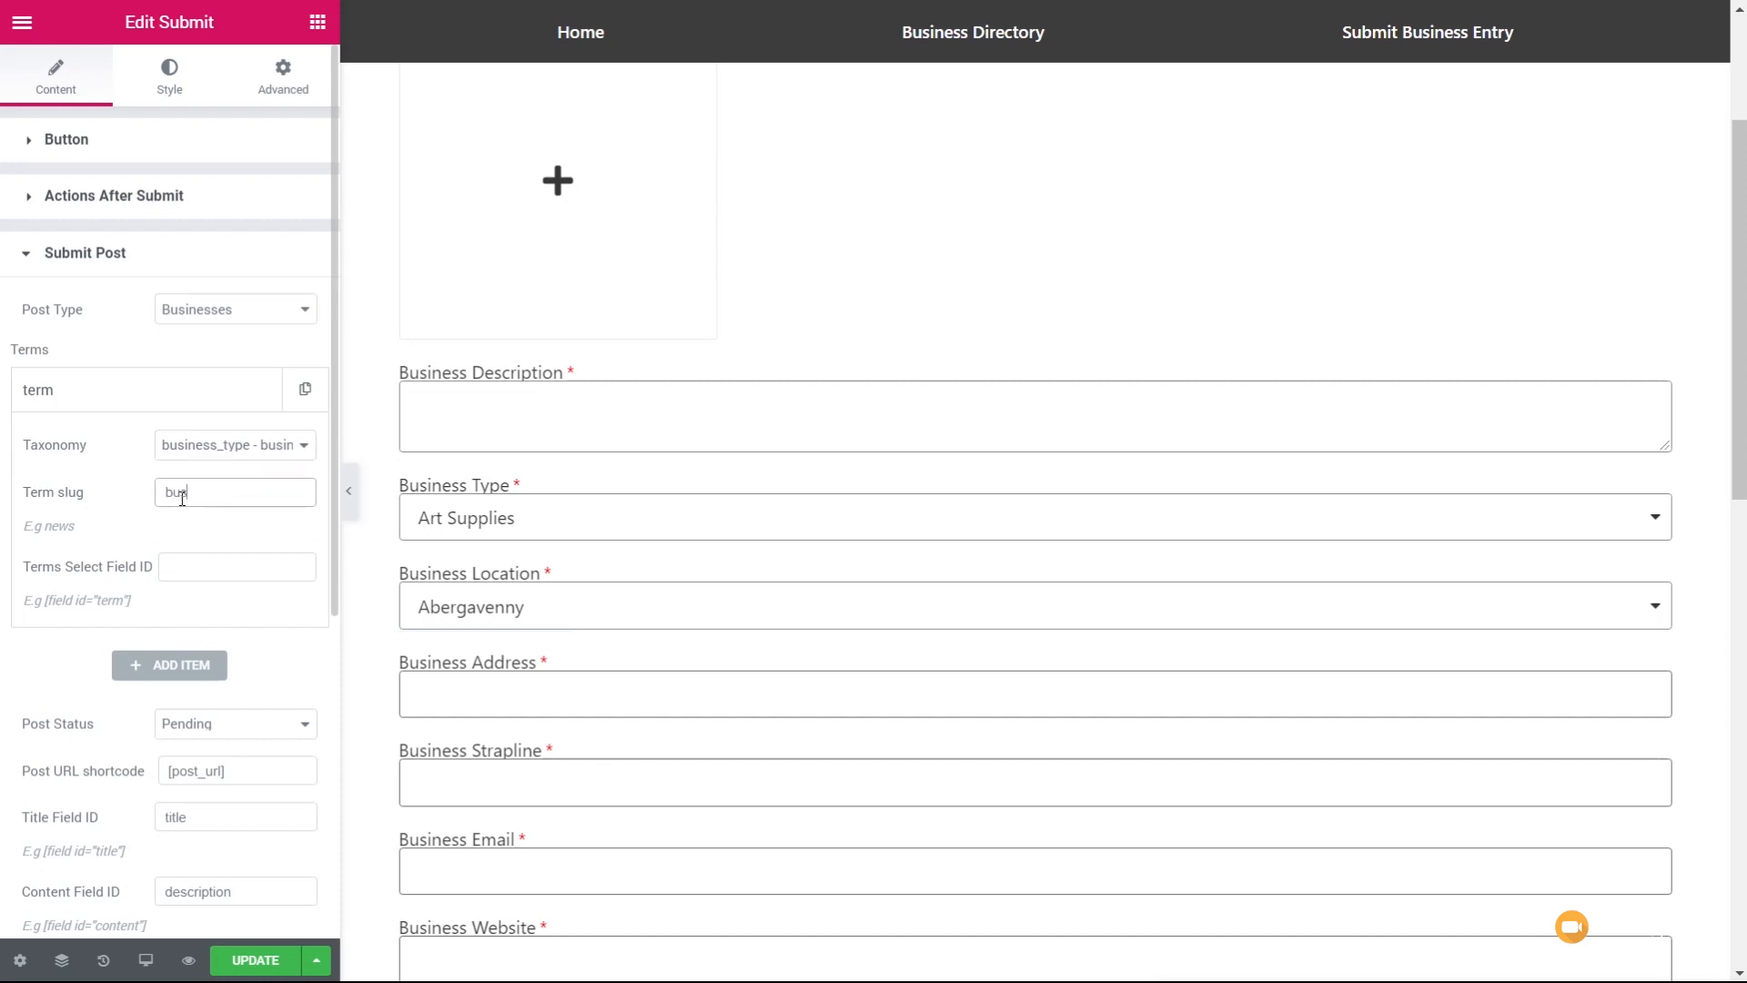
pyautogui.write('iness_type')
pyautogui.click(205, 568)
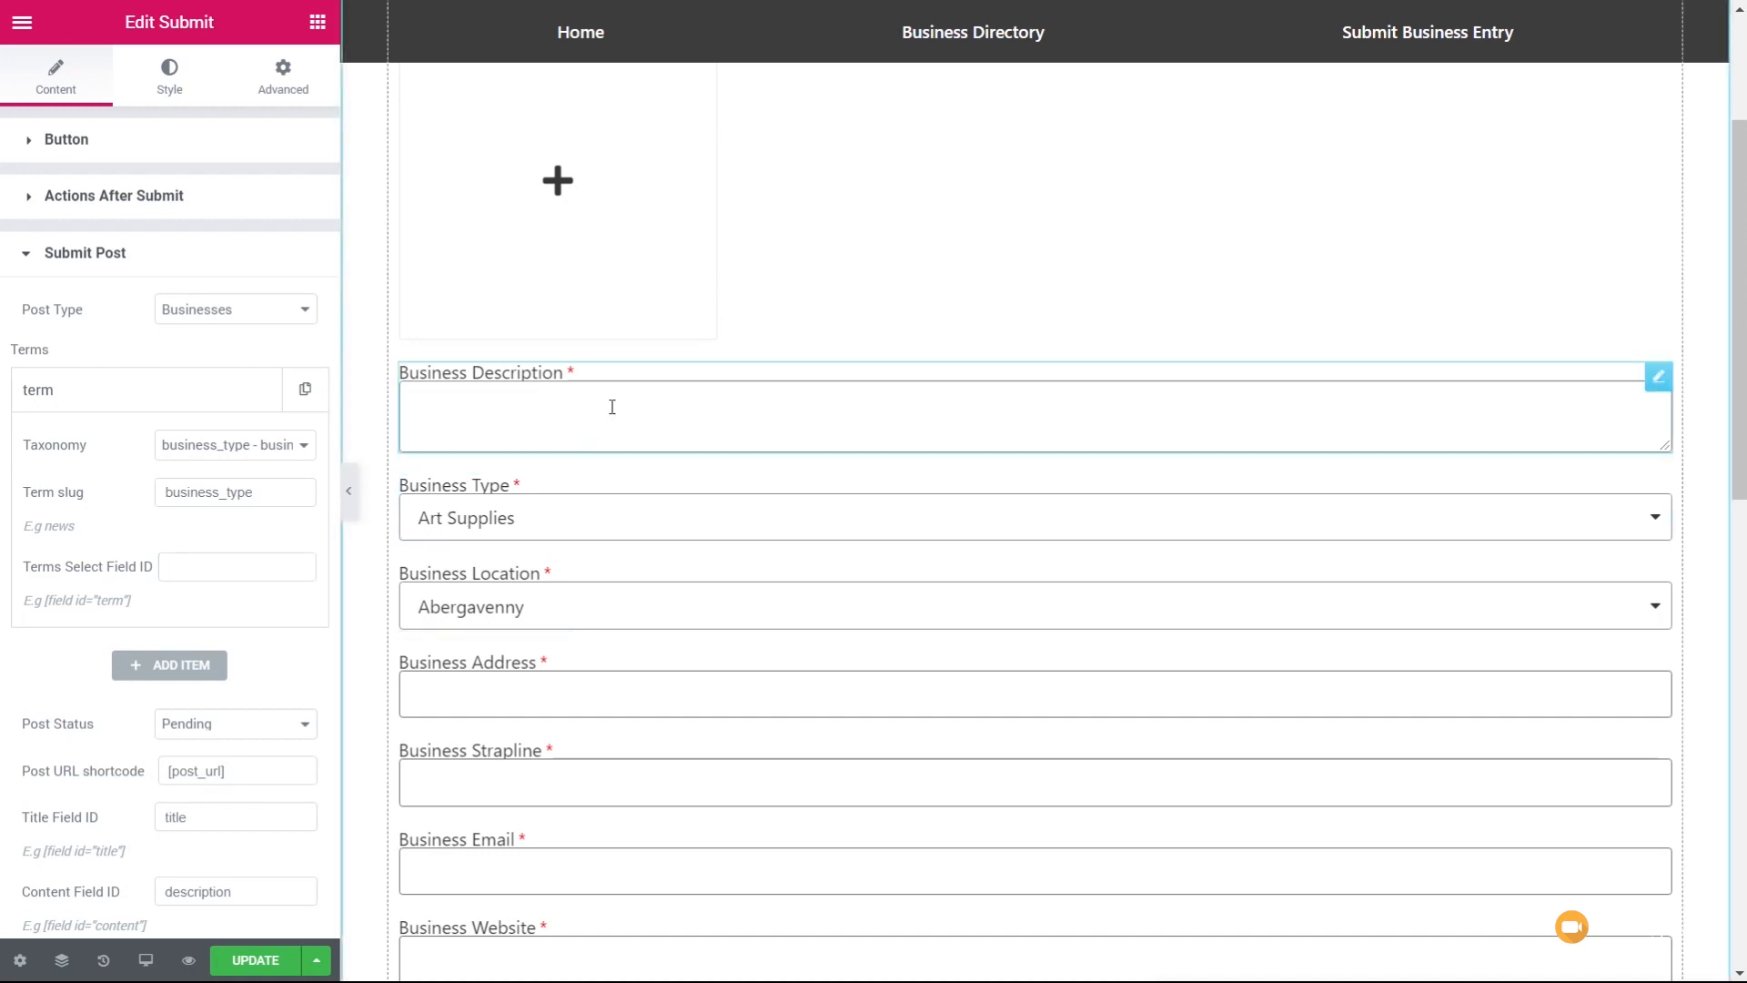
pyautogui.click(233, 559)
pyautogui.write('[field id="business_type"]')
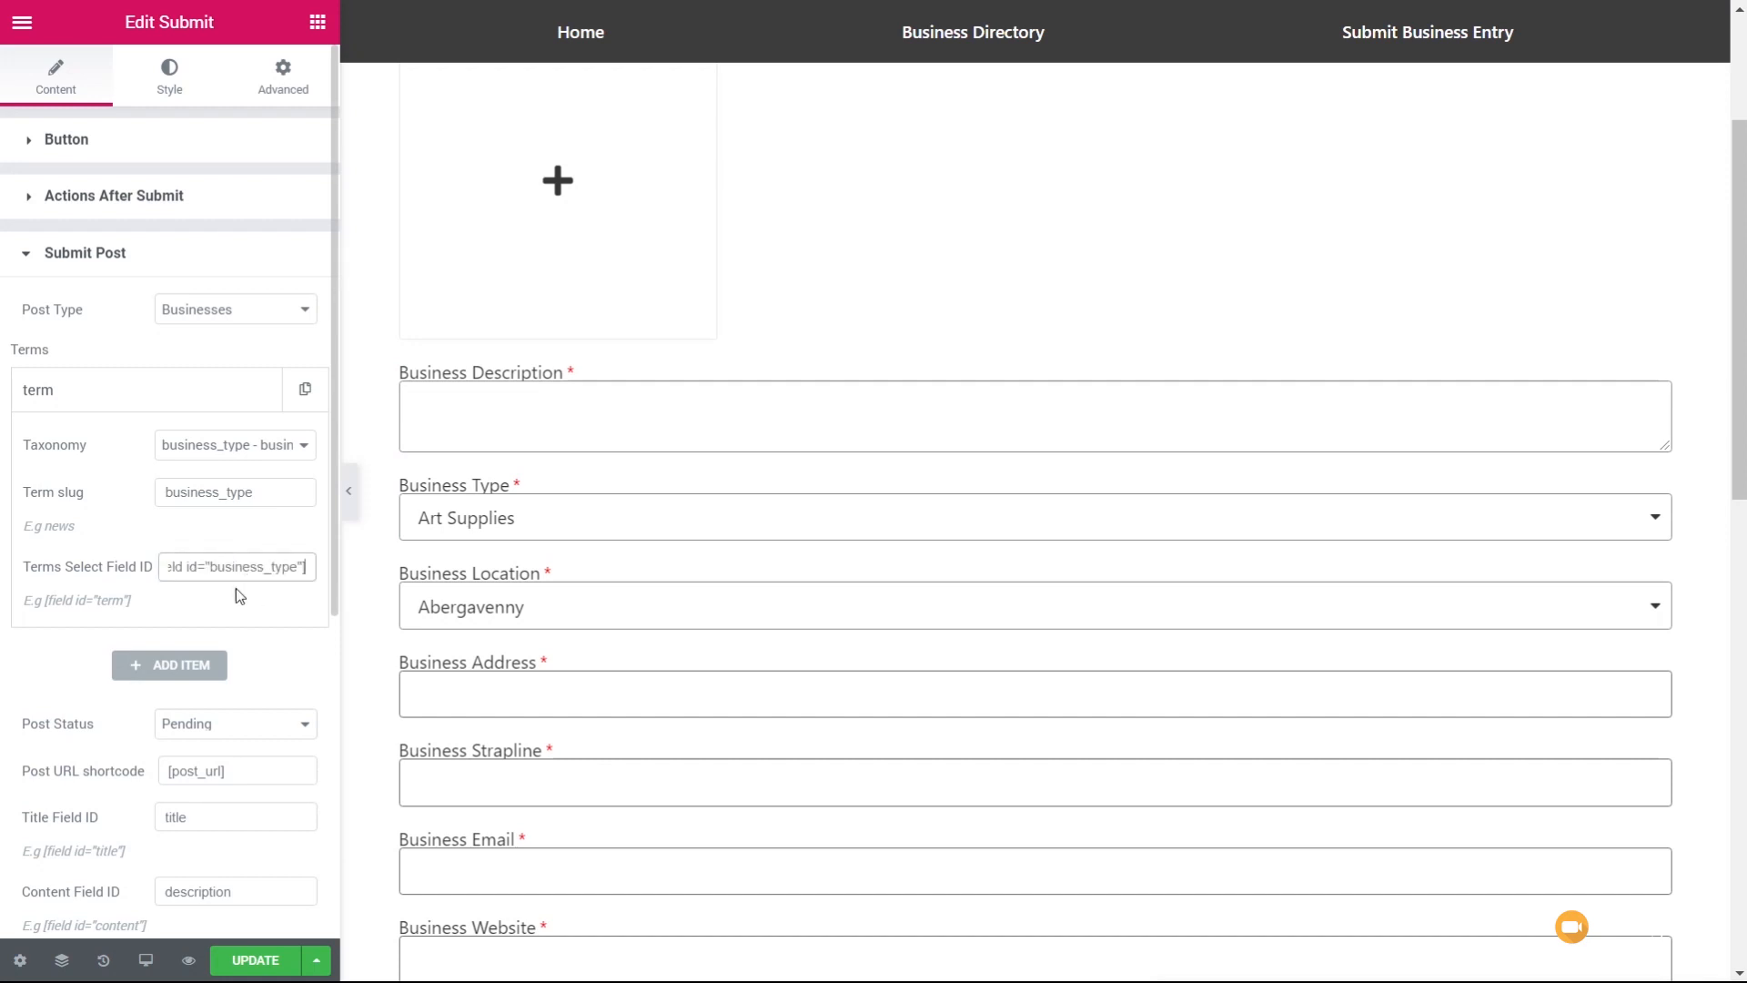
# Compare the Business Type field's shortcode with the Terms Select Field ID in the submit button's first term.
pyautogui.moveTo(309, 566); pyautogui.dragTo(156, 571)
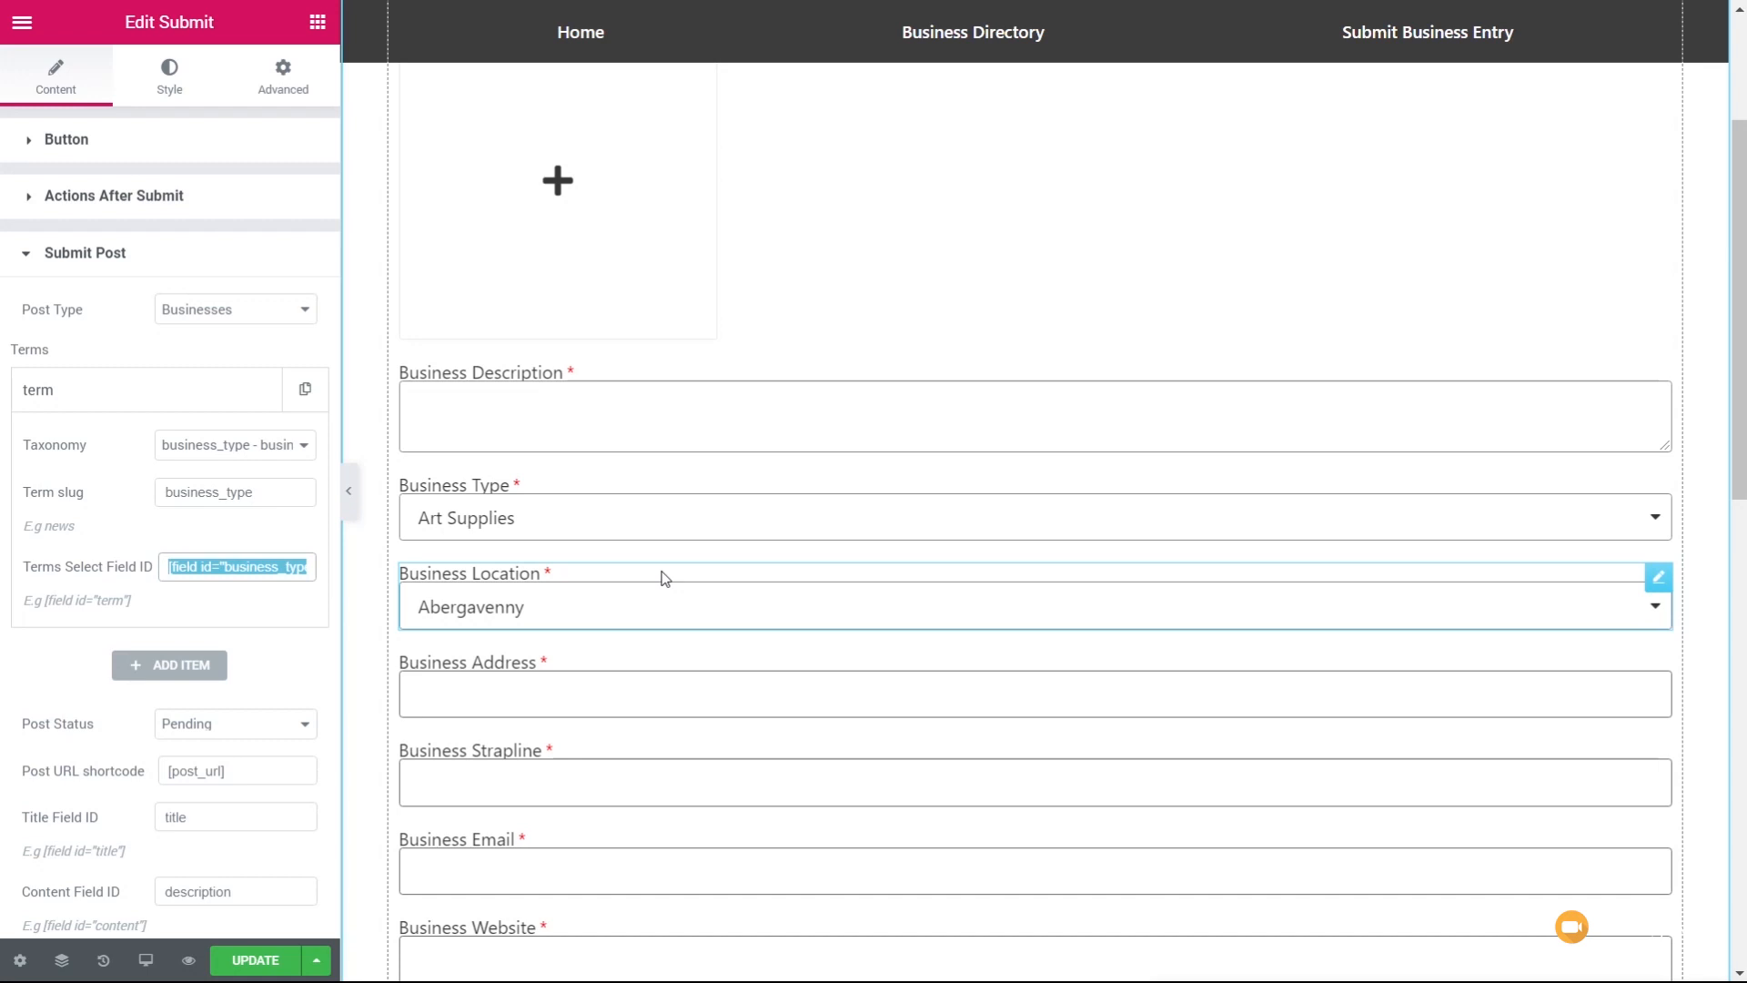
pyautogui.scroll(1, 910, 559)
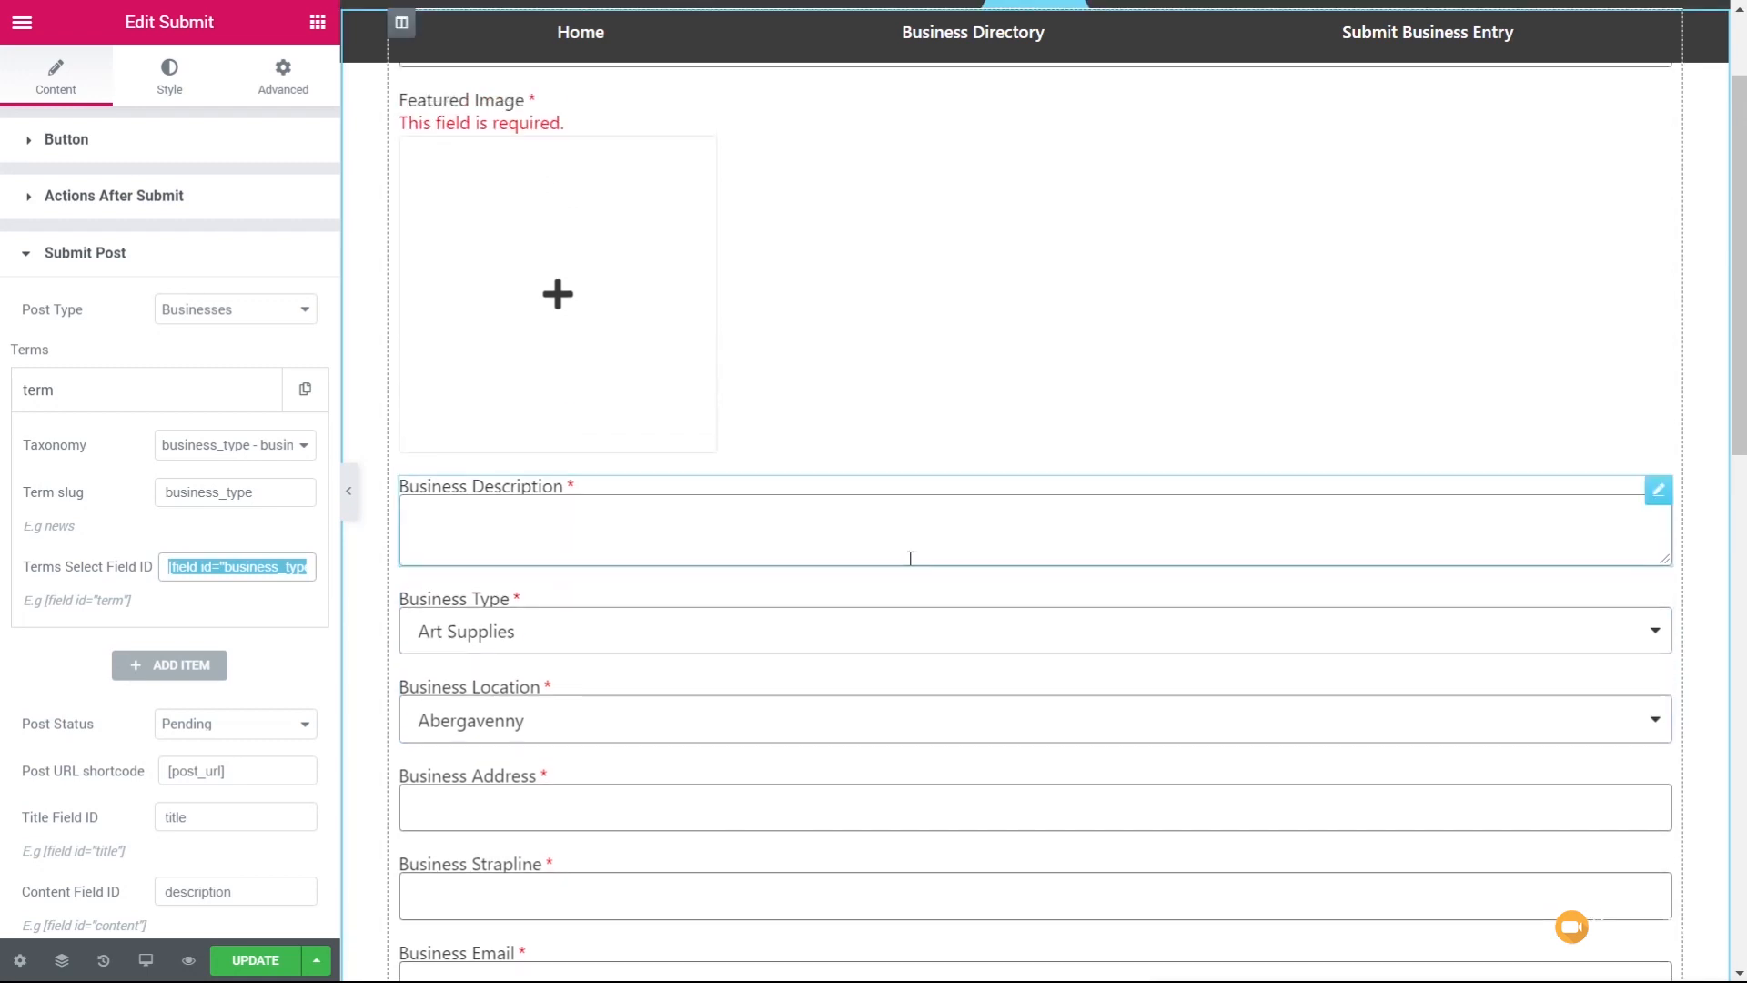
pyautogui.click(1658, 603)
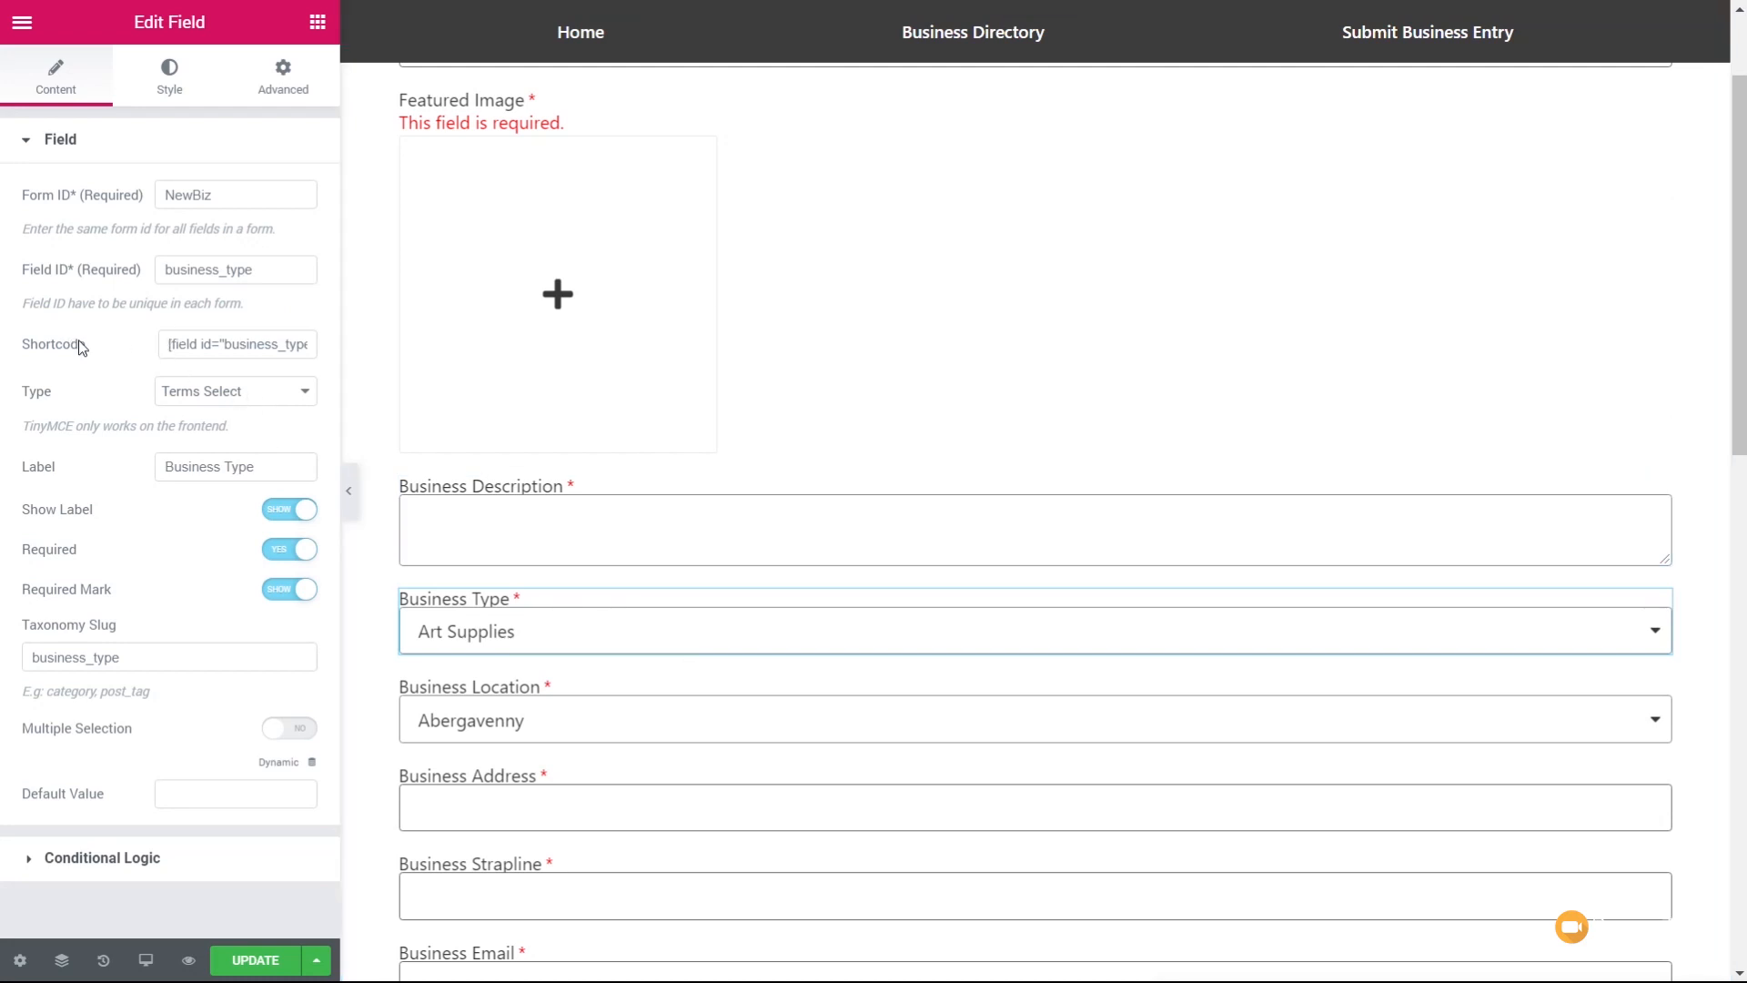
pyautogui.moveTo(170, 344); pyautogui.dragTo(313, 342)
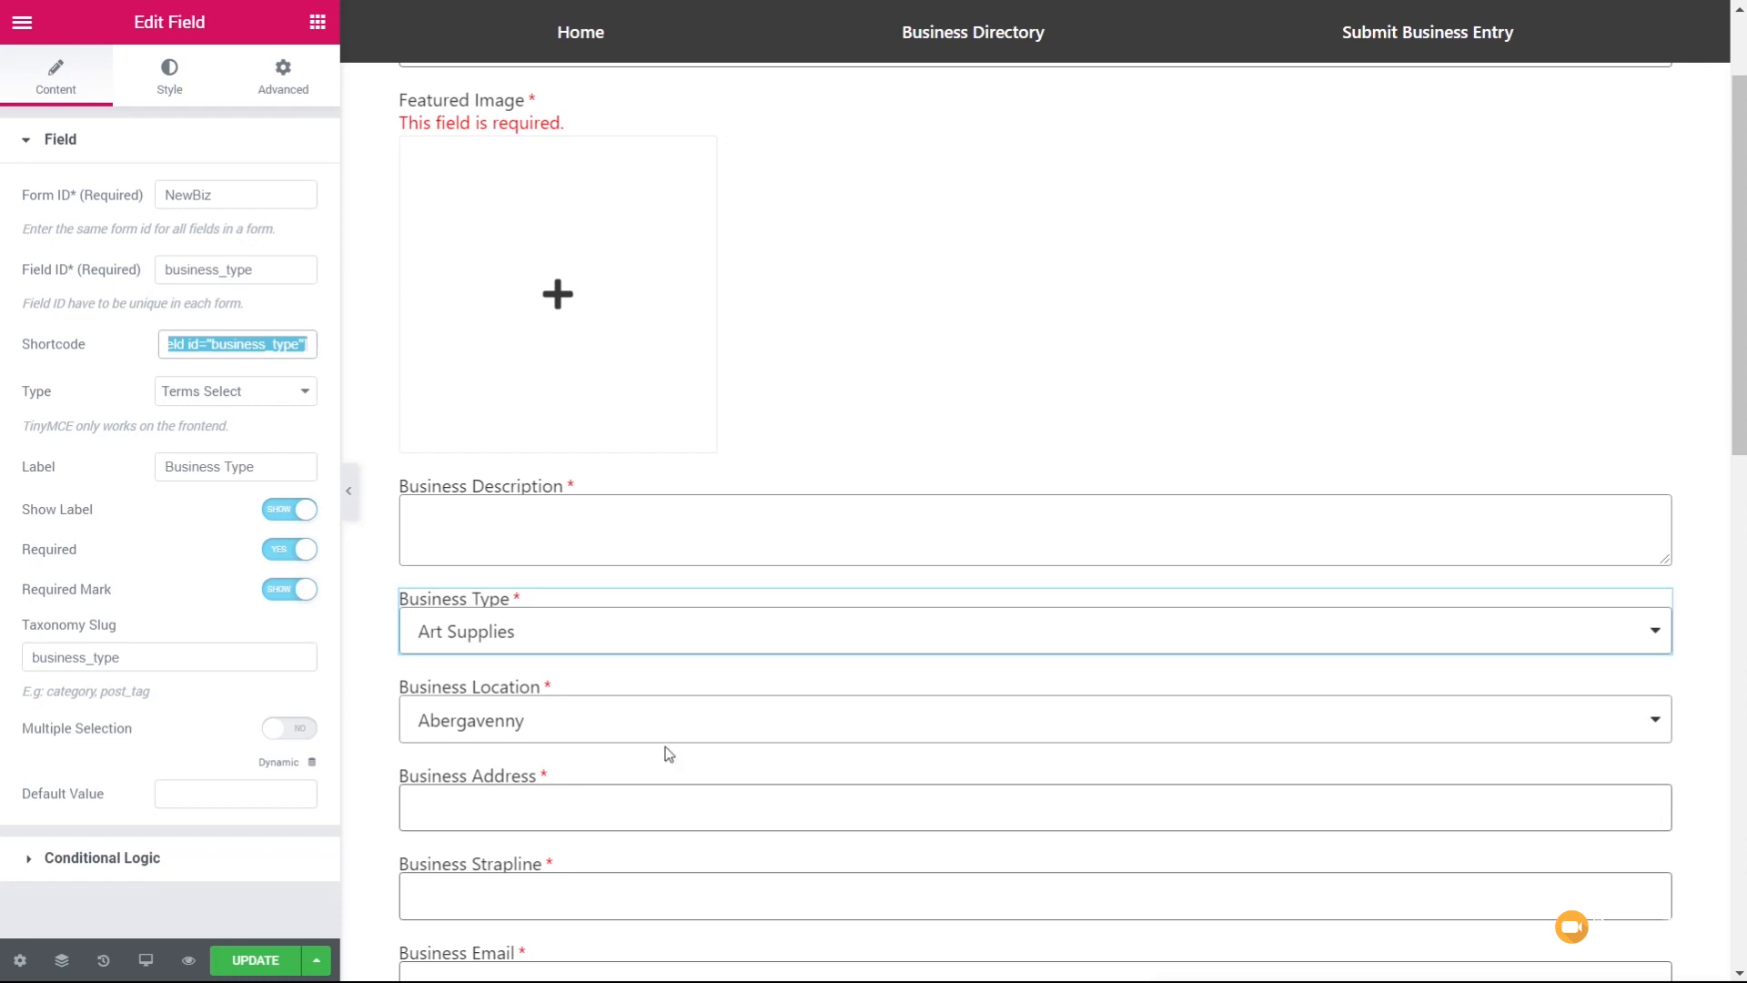
pyautogui.scroll(-8, 481, 733)
pyautogui.click(839, 799)
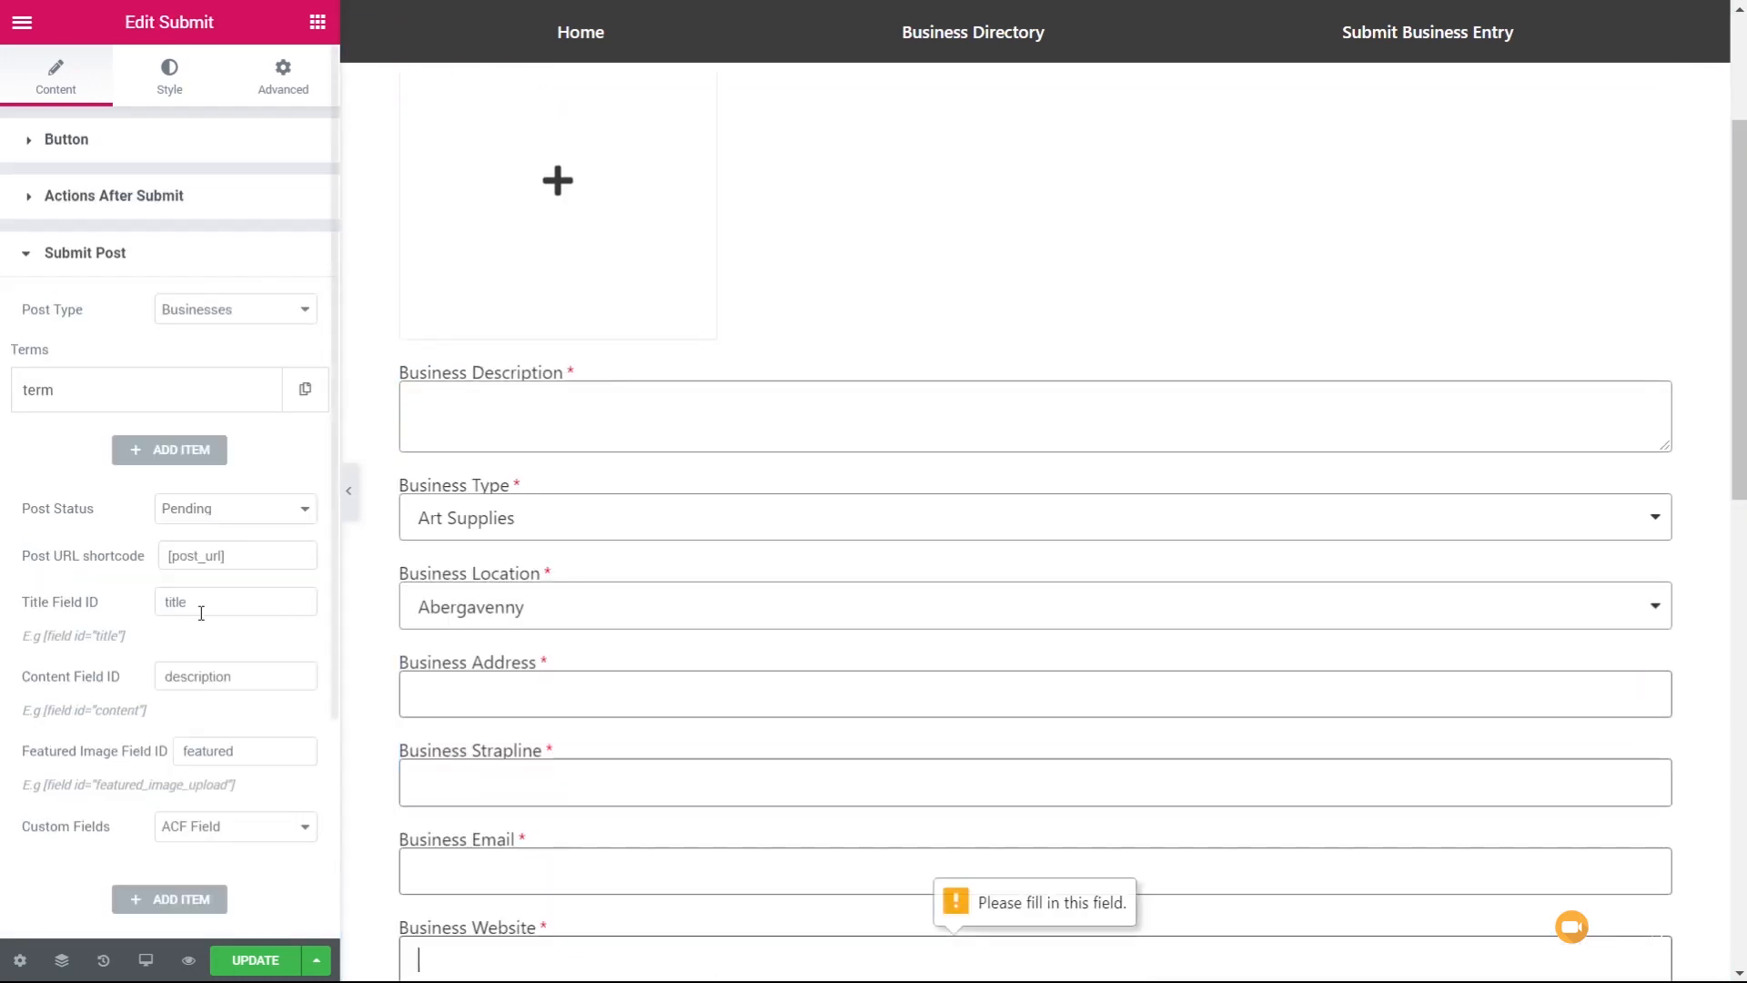
pyautogui.scroll(-3, 203, 538)
pyautogui.scroll(3, 182, 455)
pyautogui.click(173, 391)
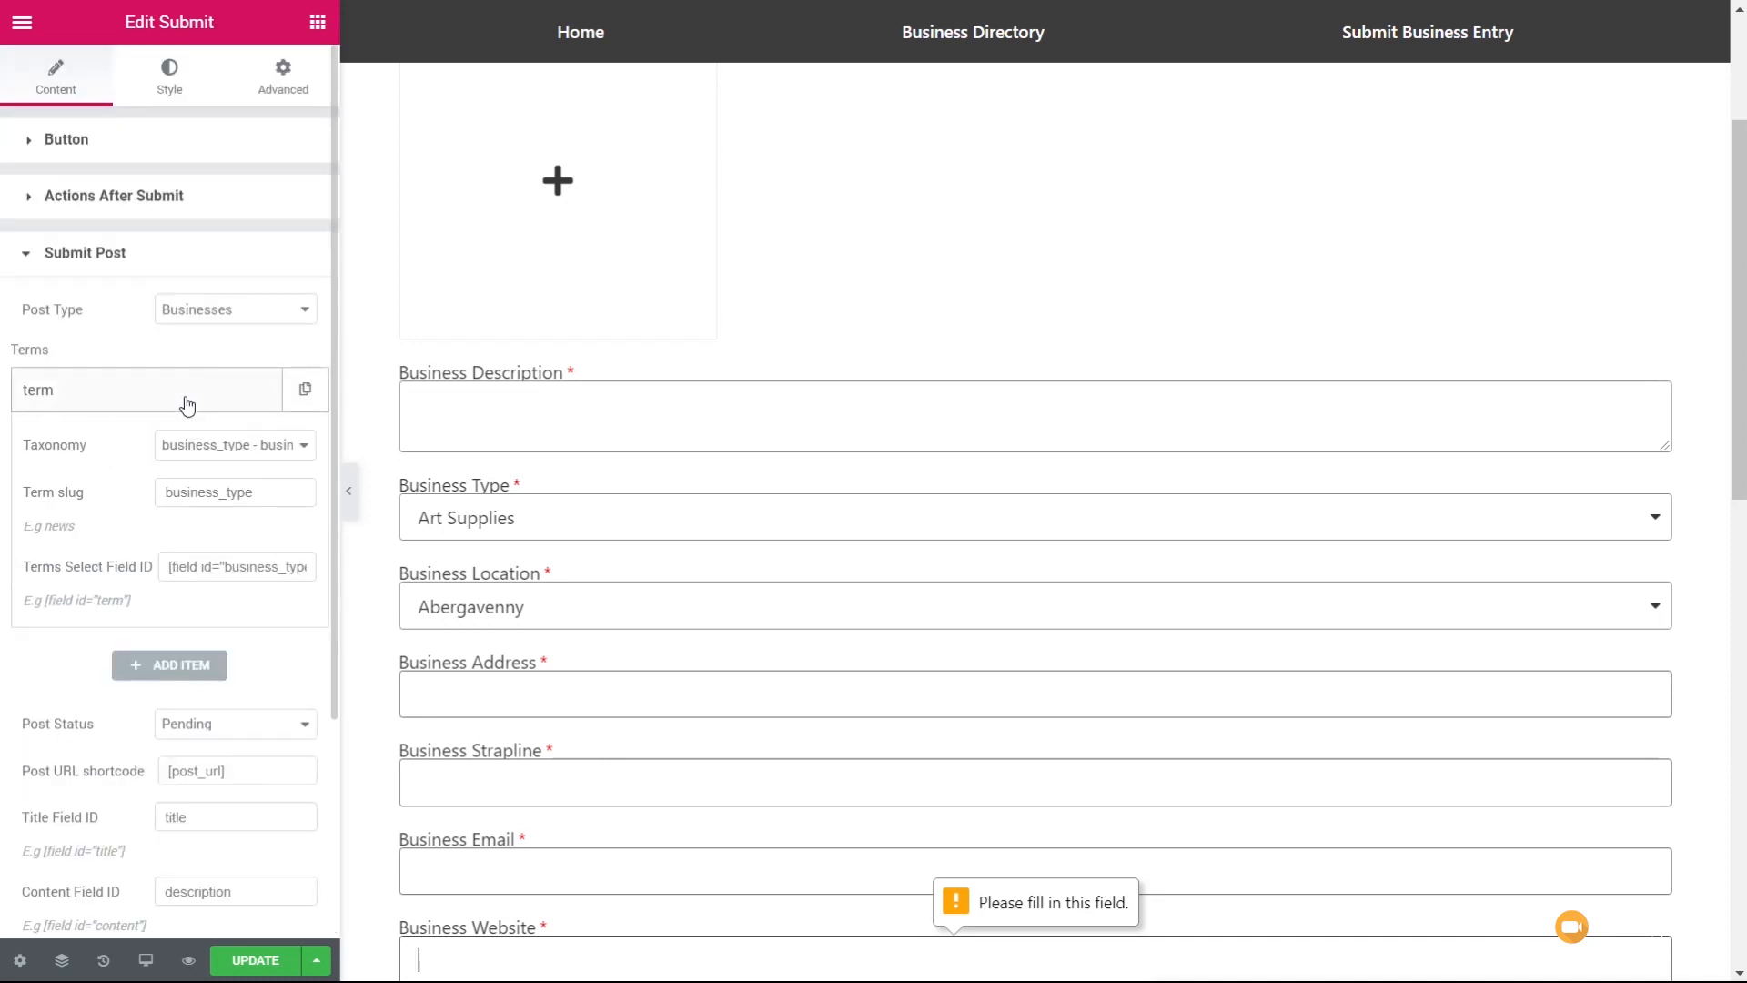
pyautogui.click(284, 569)
pyautogui.hotkey('ctrl', 'a')
pyautogui.press('End')
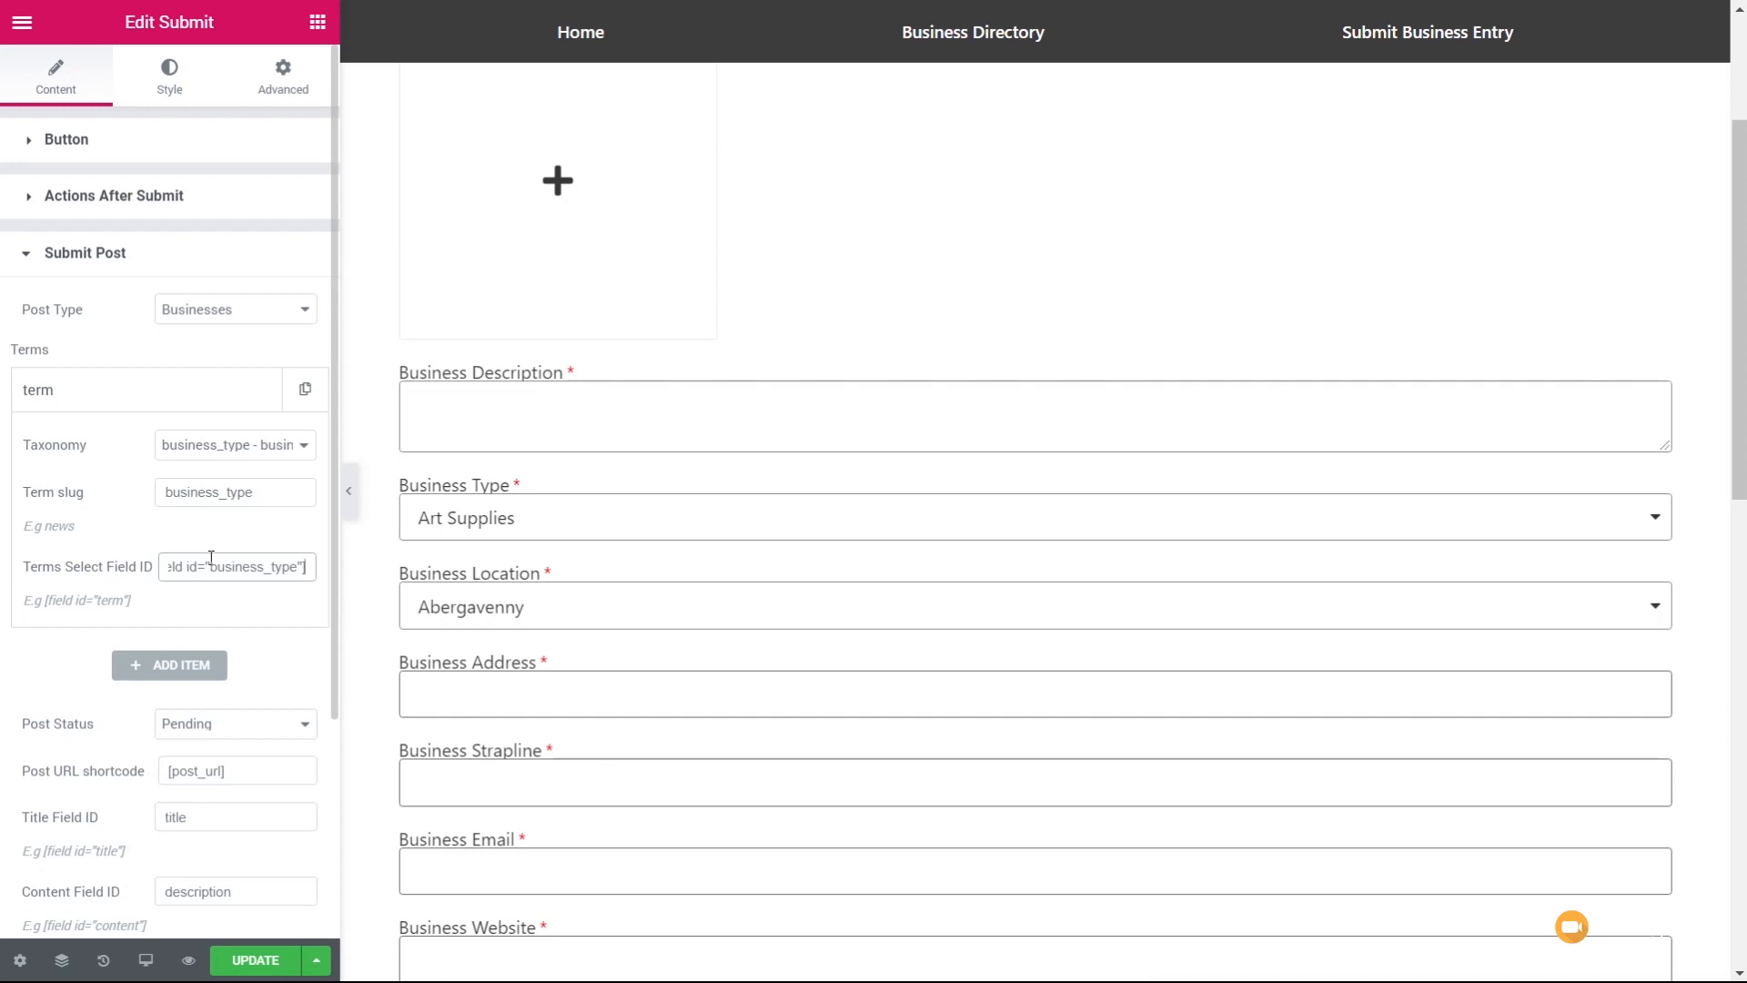
pyautogui.click(200, 398)
# Add a second term with the business_location - business taxonomy and the term slug business_location.
pyautogui.click(180, 452)
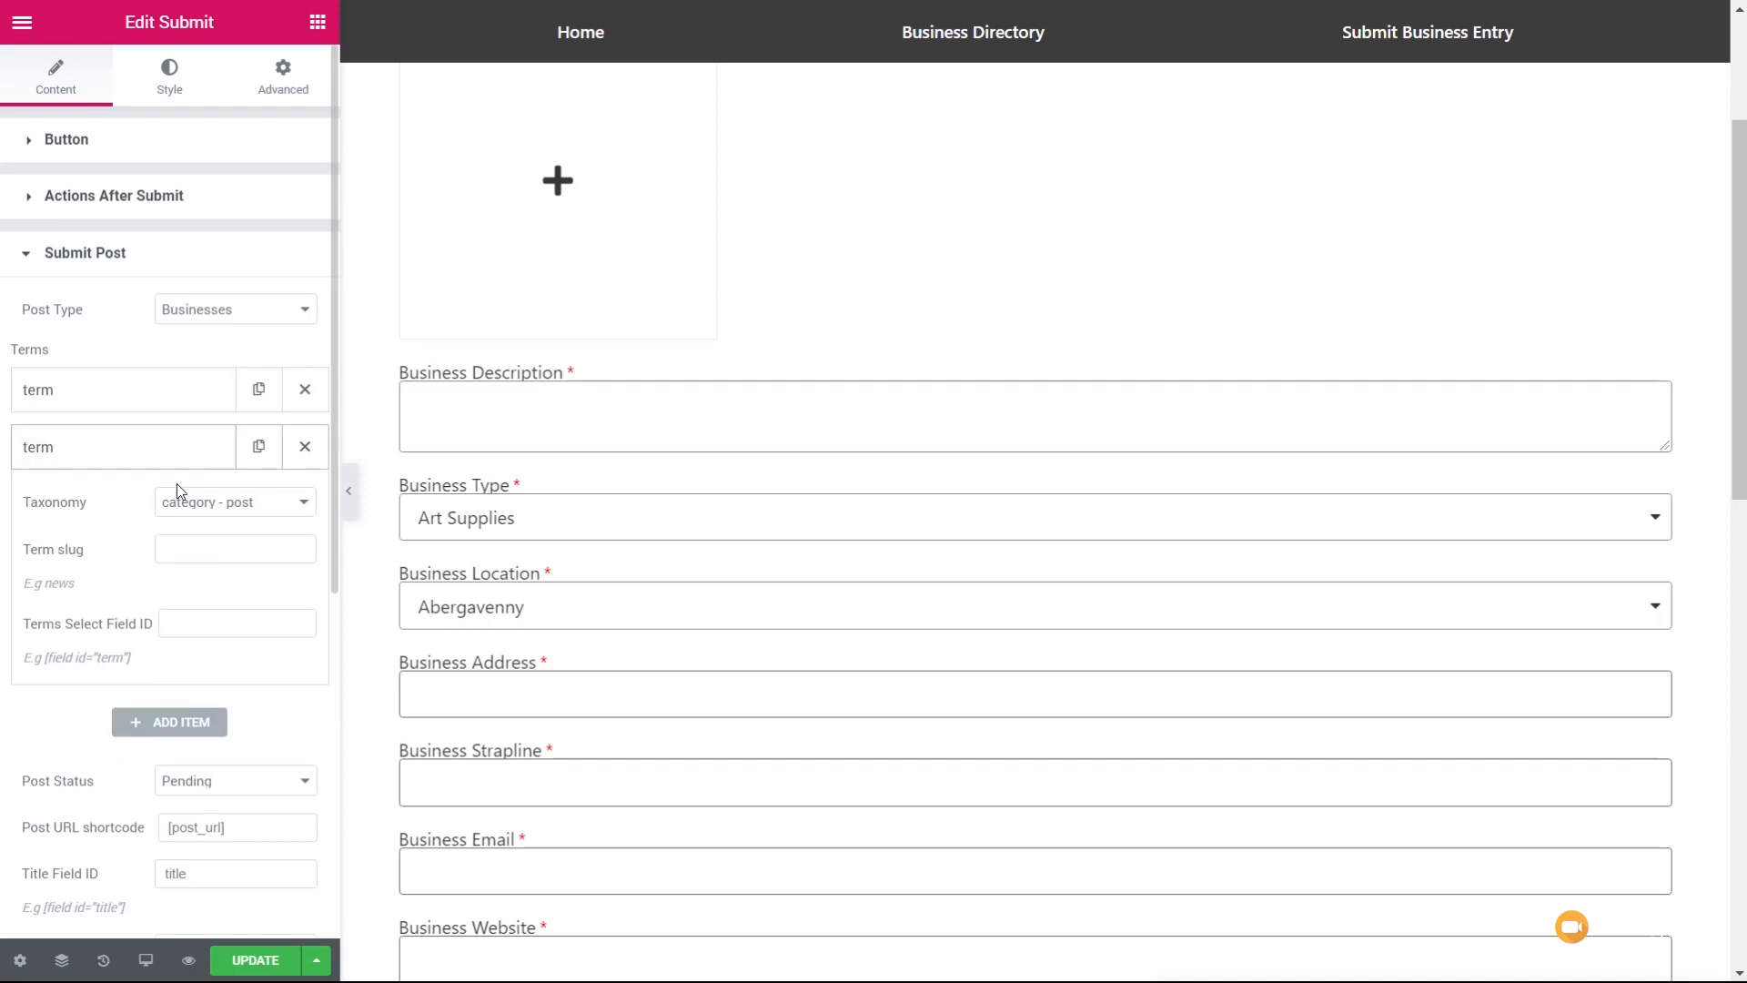
pyautogui.click(215, 505)
pyautogui.click(231, 585)
pyautogui.click(205, 546)
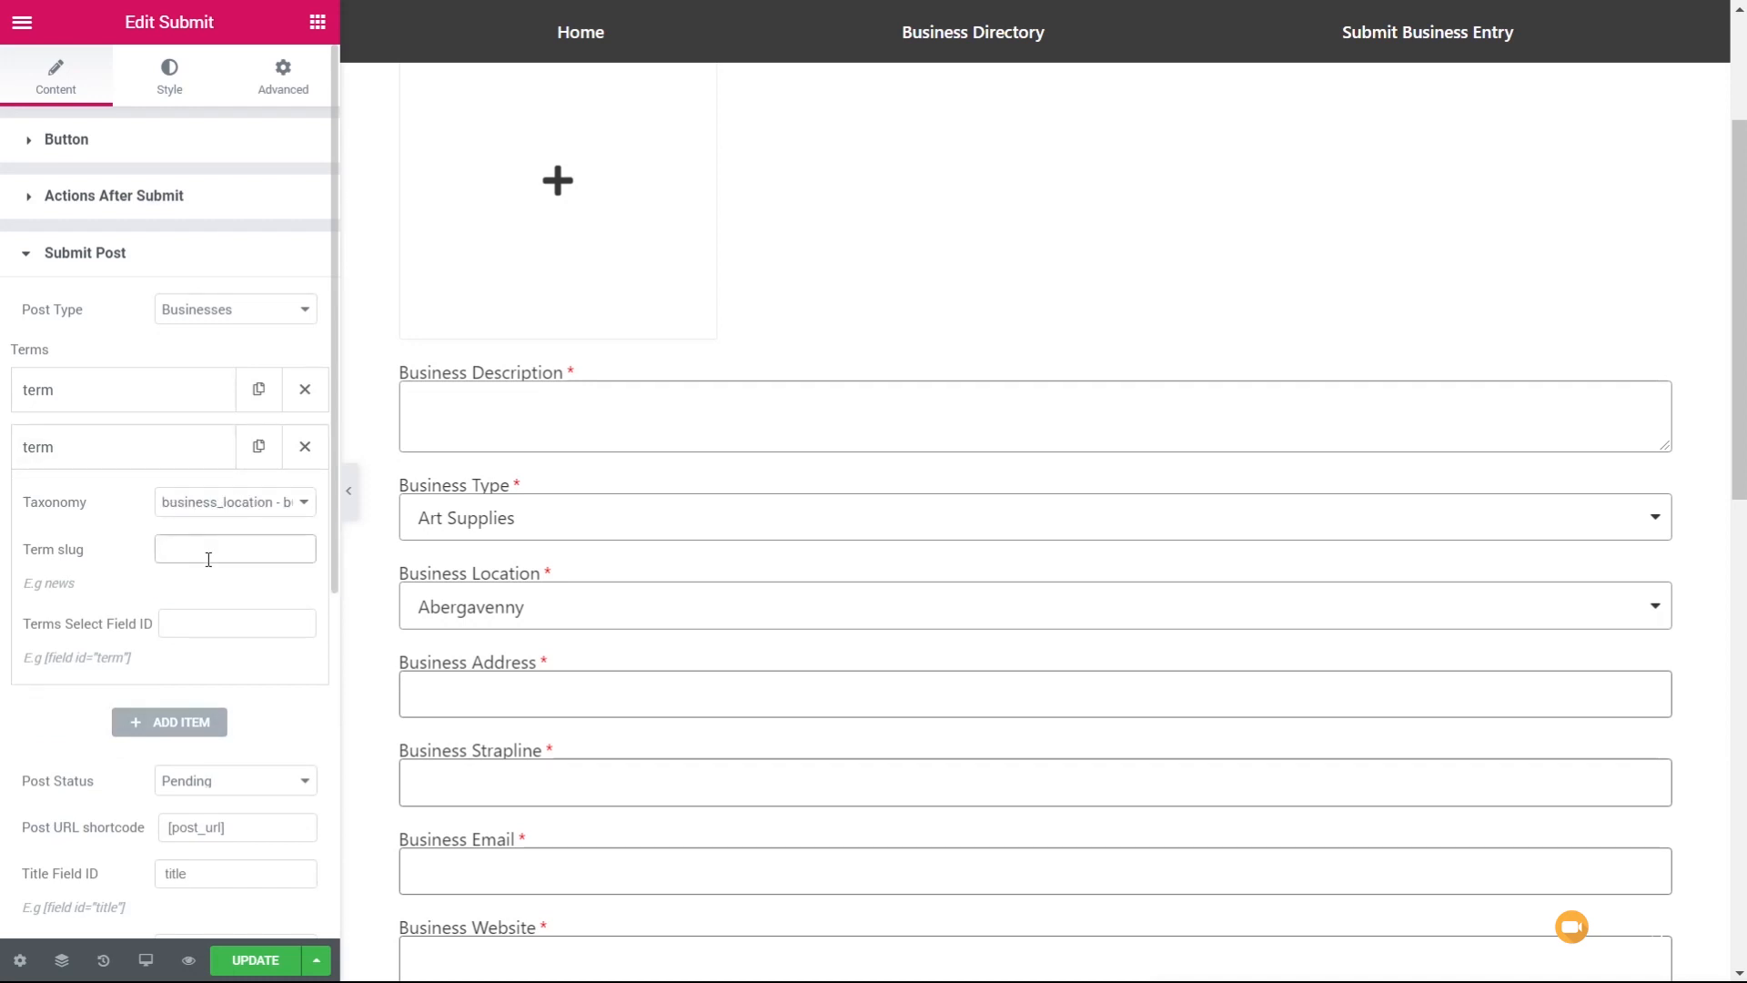
pyautogui.write('business_location')
# Copy the Business Location field's shortcode, [field id="business_location"], into the second term's Terms Select Field ID.
pyautogui.click(213, 623)
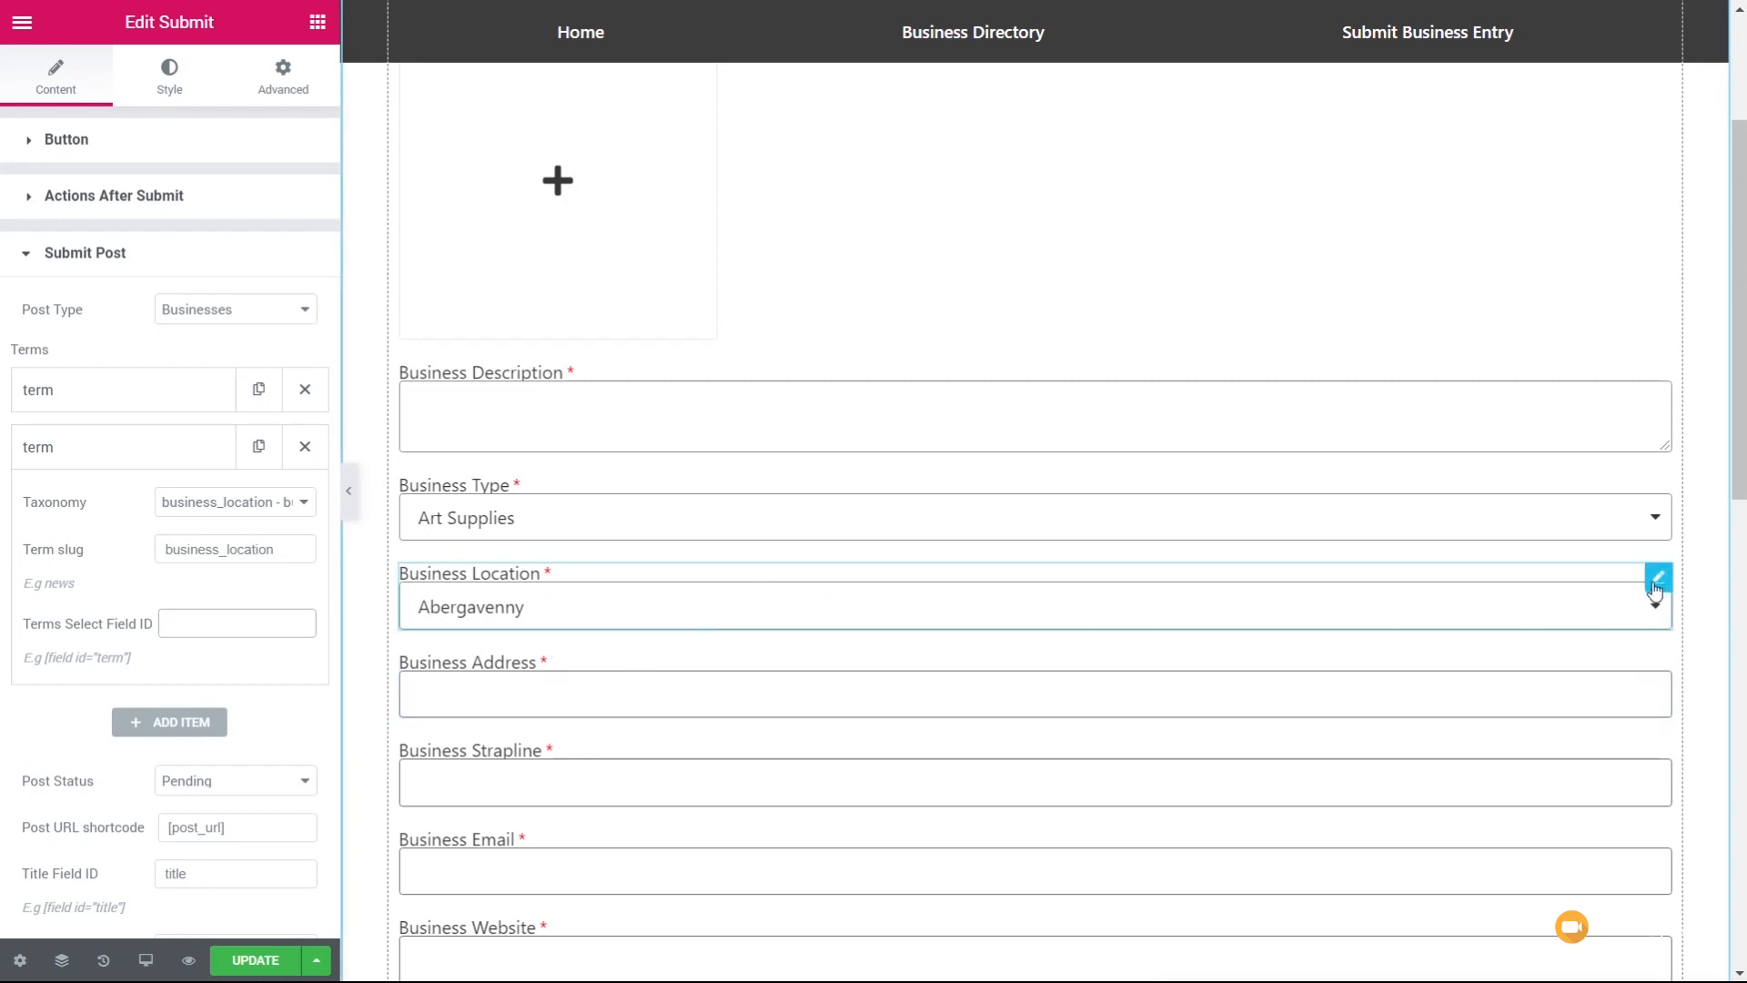
pyautogui.click(1659, 586)
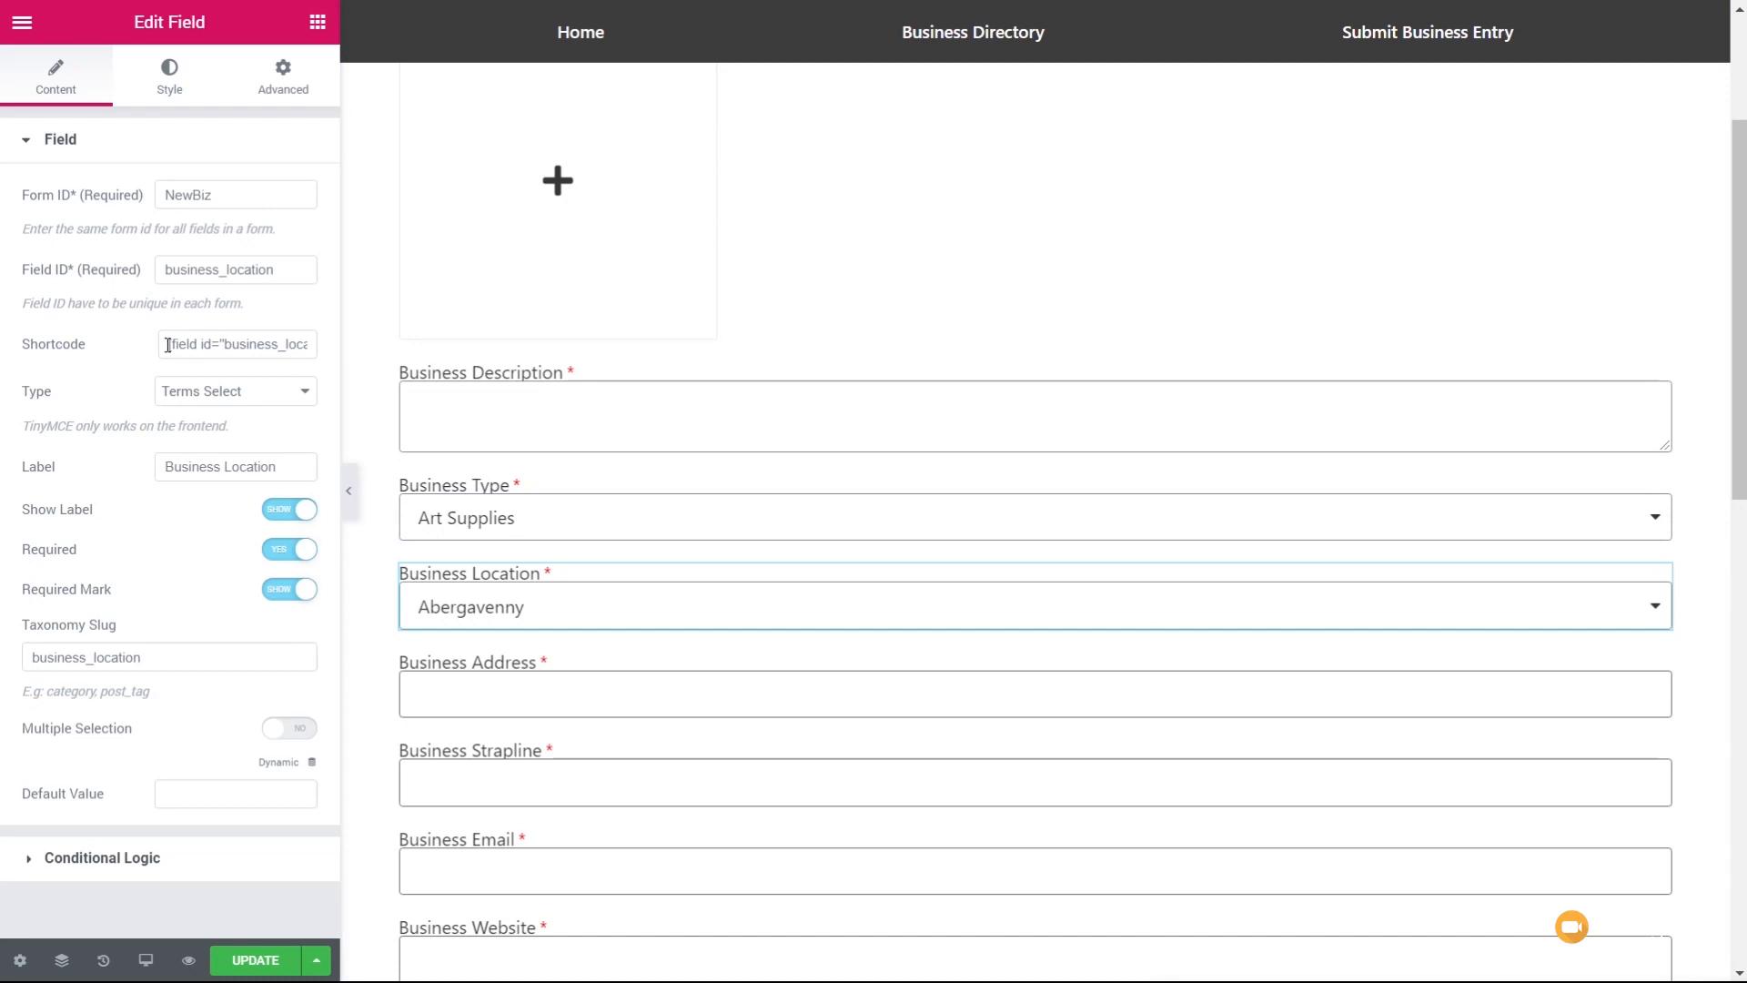
pyautogui.moveTo(167, 344); pyautogui.dragTo(328, 344)
pyautogui.hotkey('ctrl', 'c')
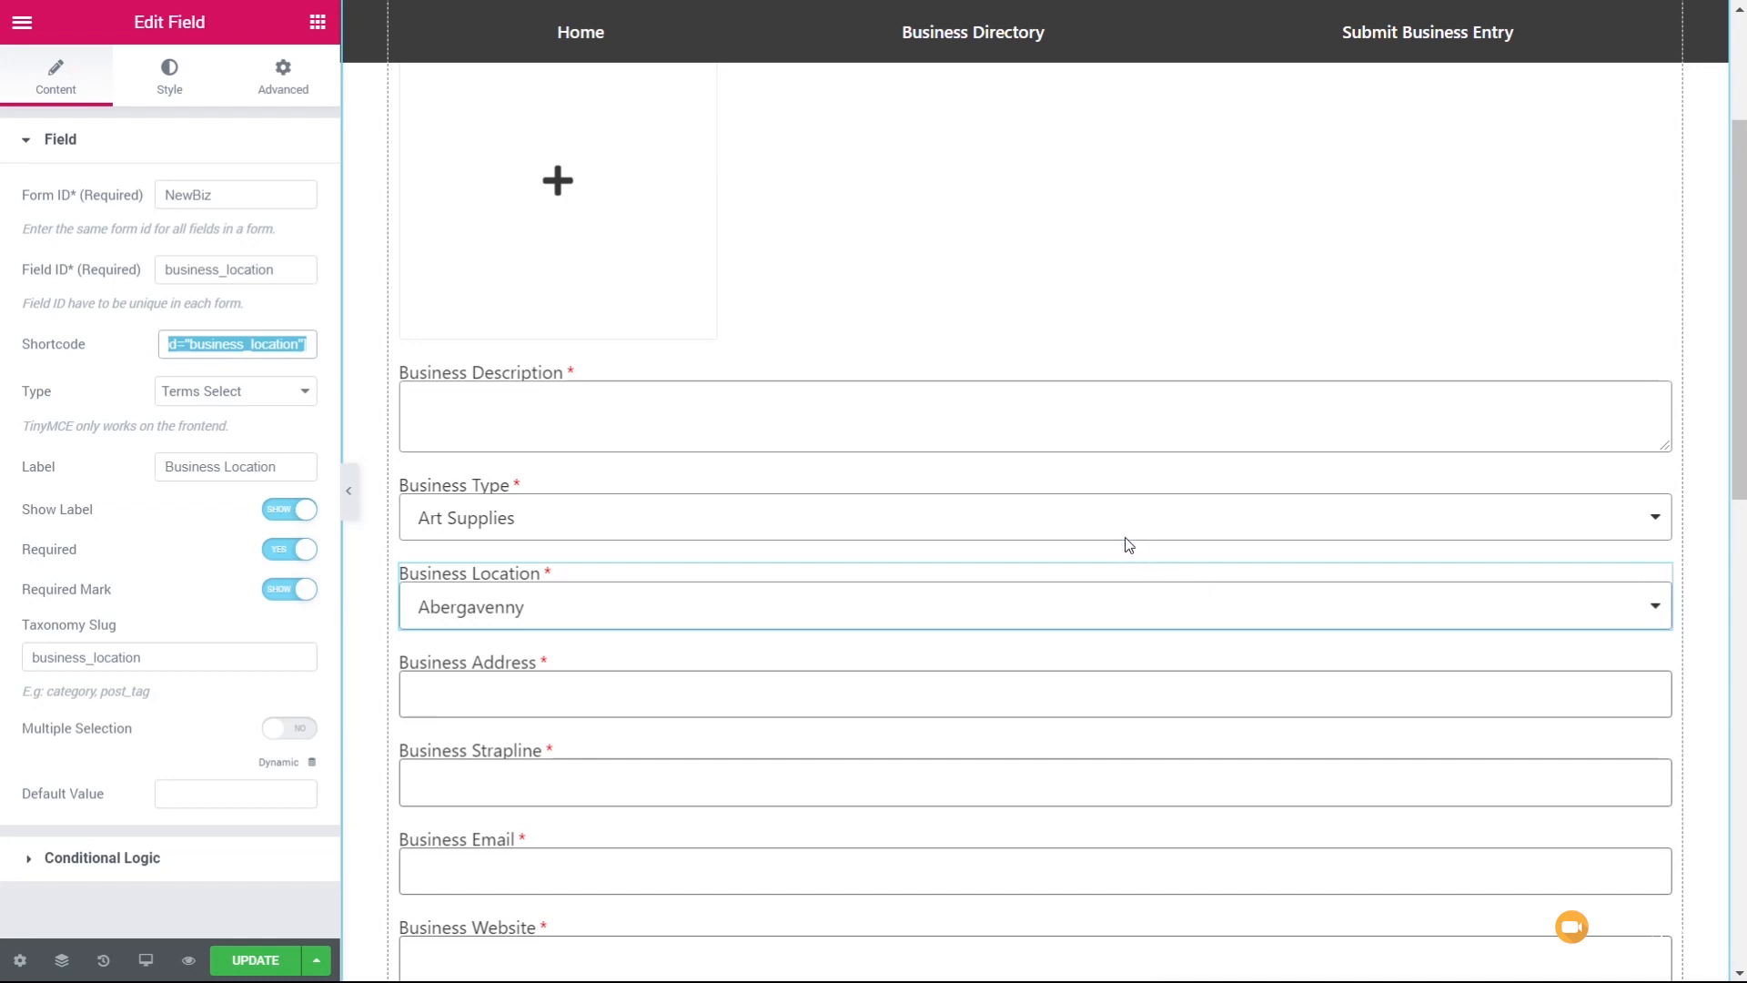
pyautogui.scroll(-9, 1165, 585)
pyautogui.click(1046, 577)
pyautogui.scroll(9, 577, 737)
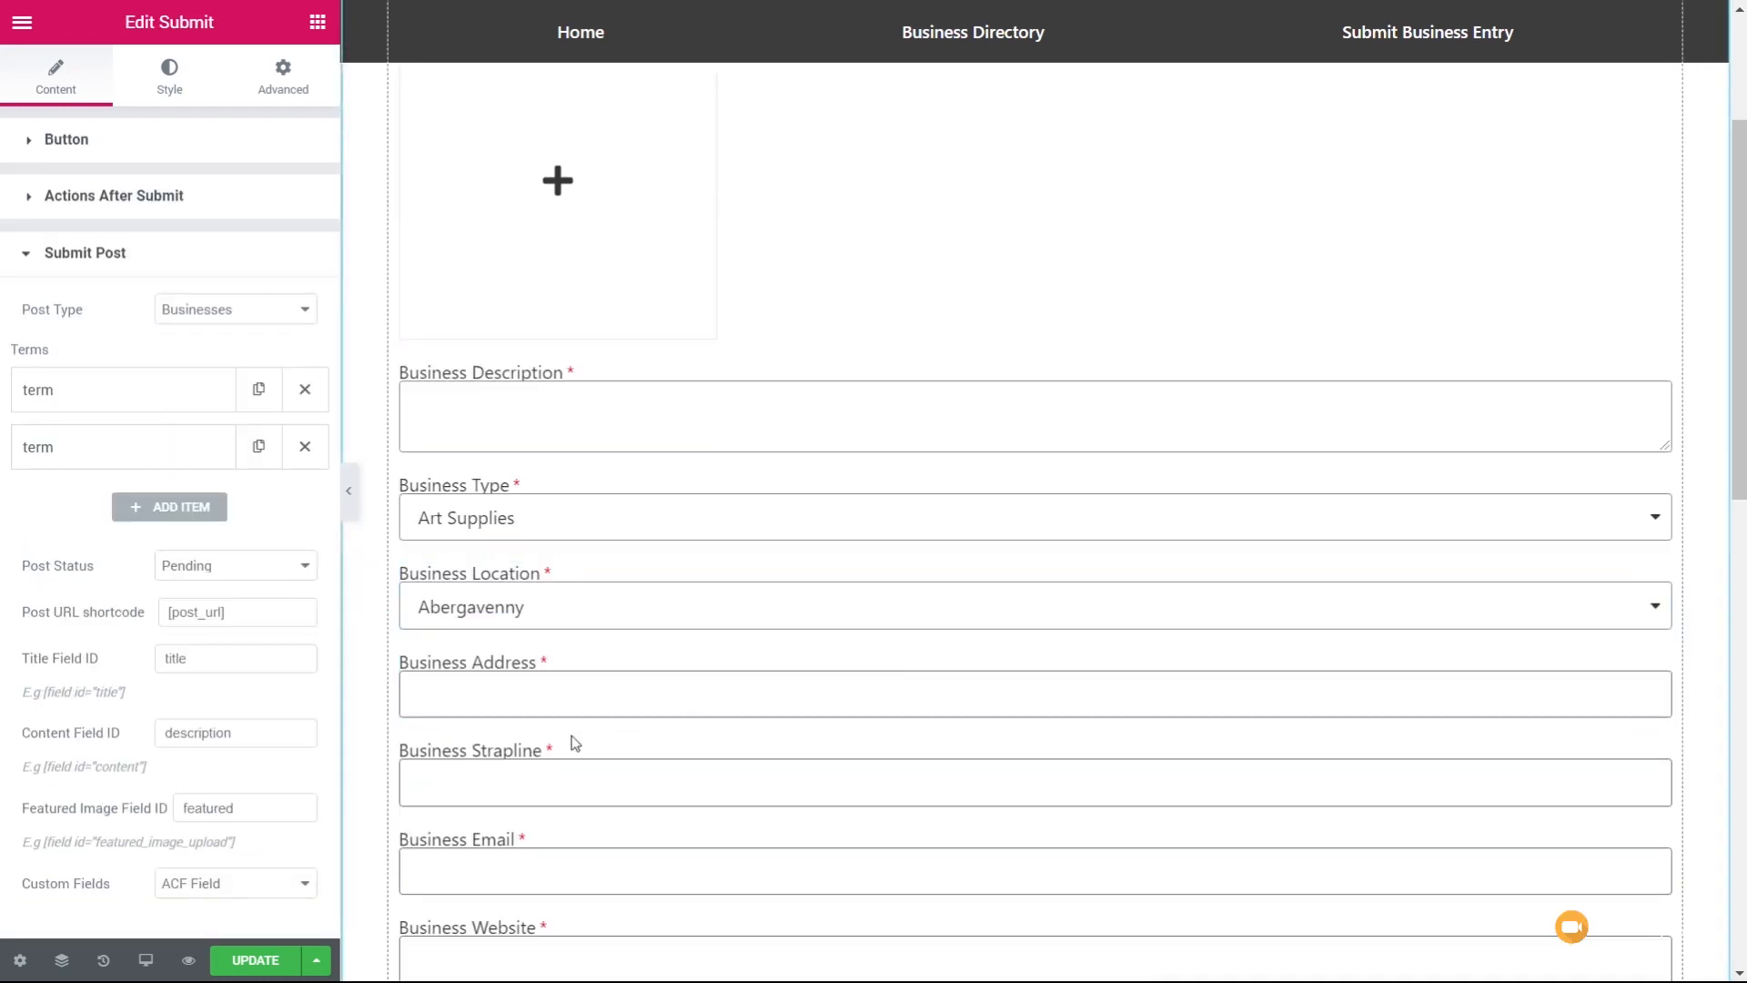
pyautogui.click(155, 455)
pyautogui.click(210, 622)
pyautogui.hotkey('ctrl', 'v')
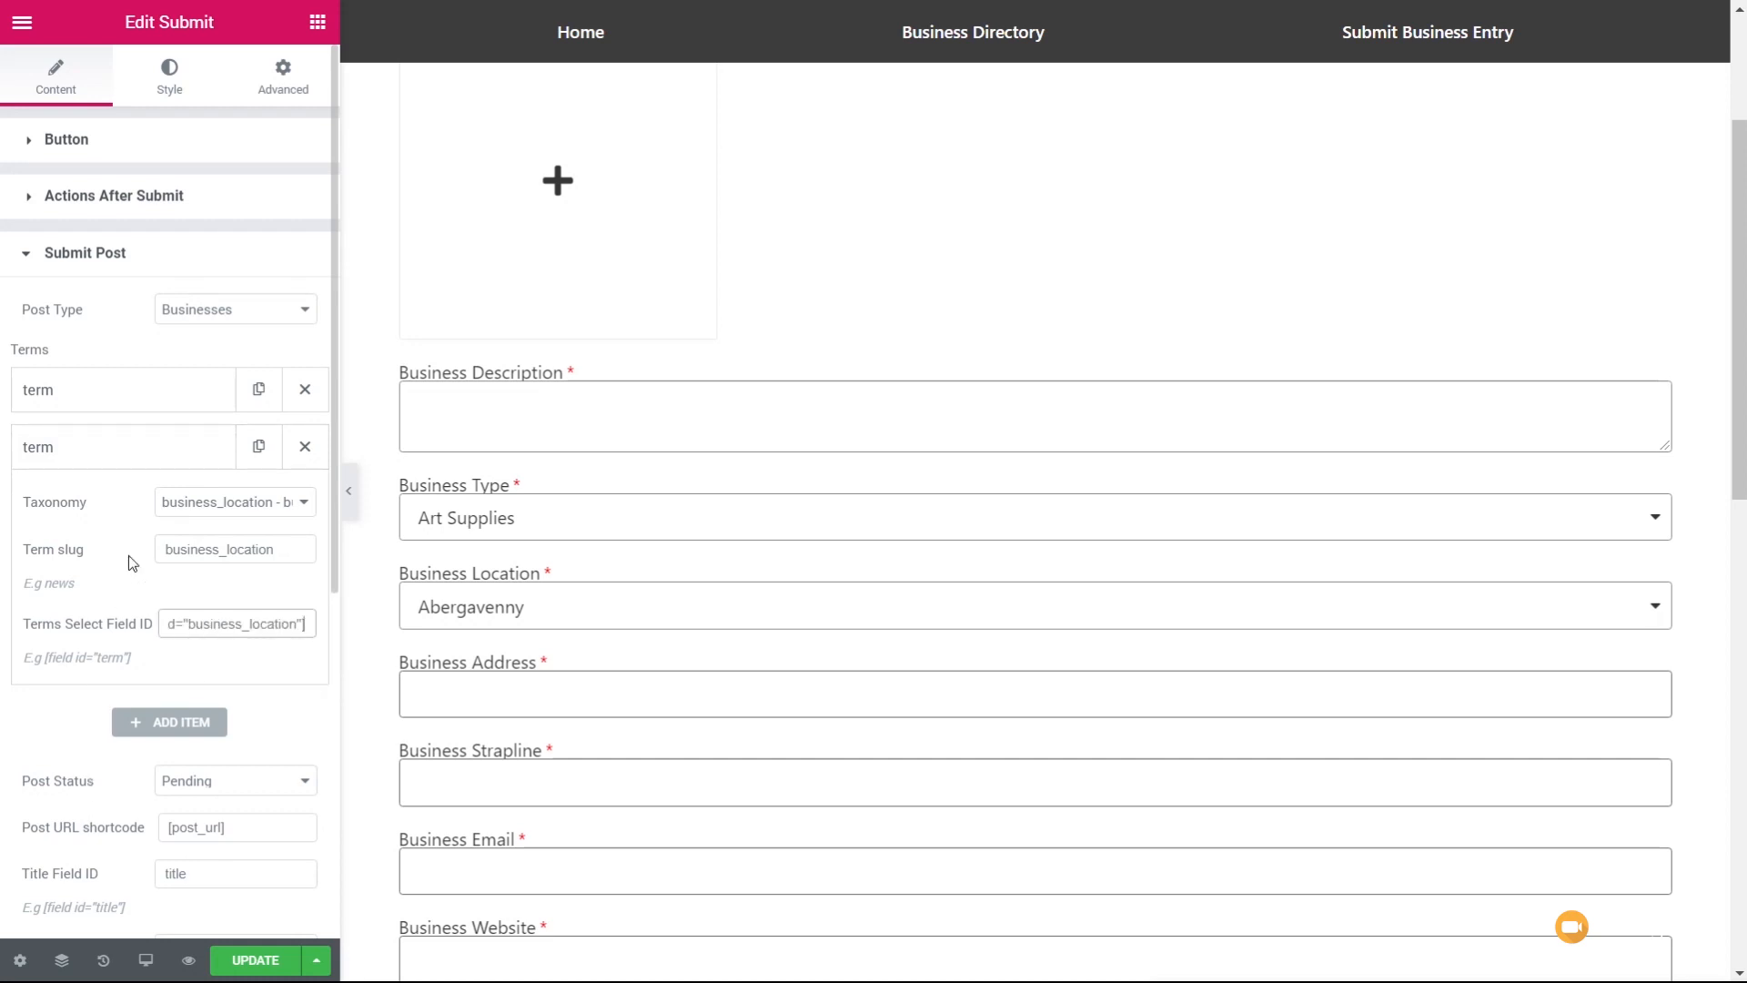
pyautogui.click(152, 446)
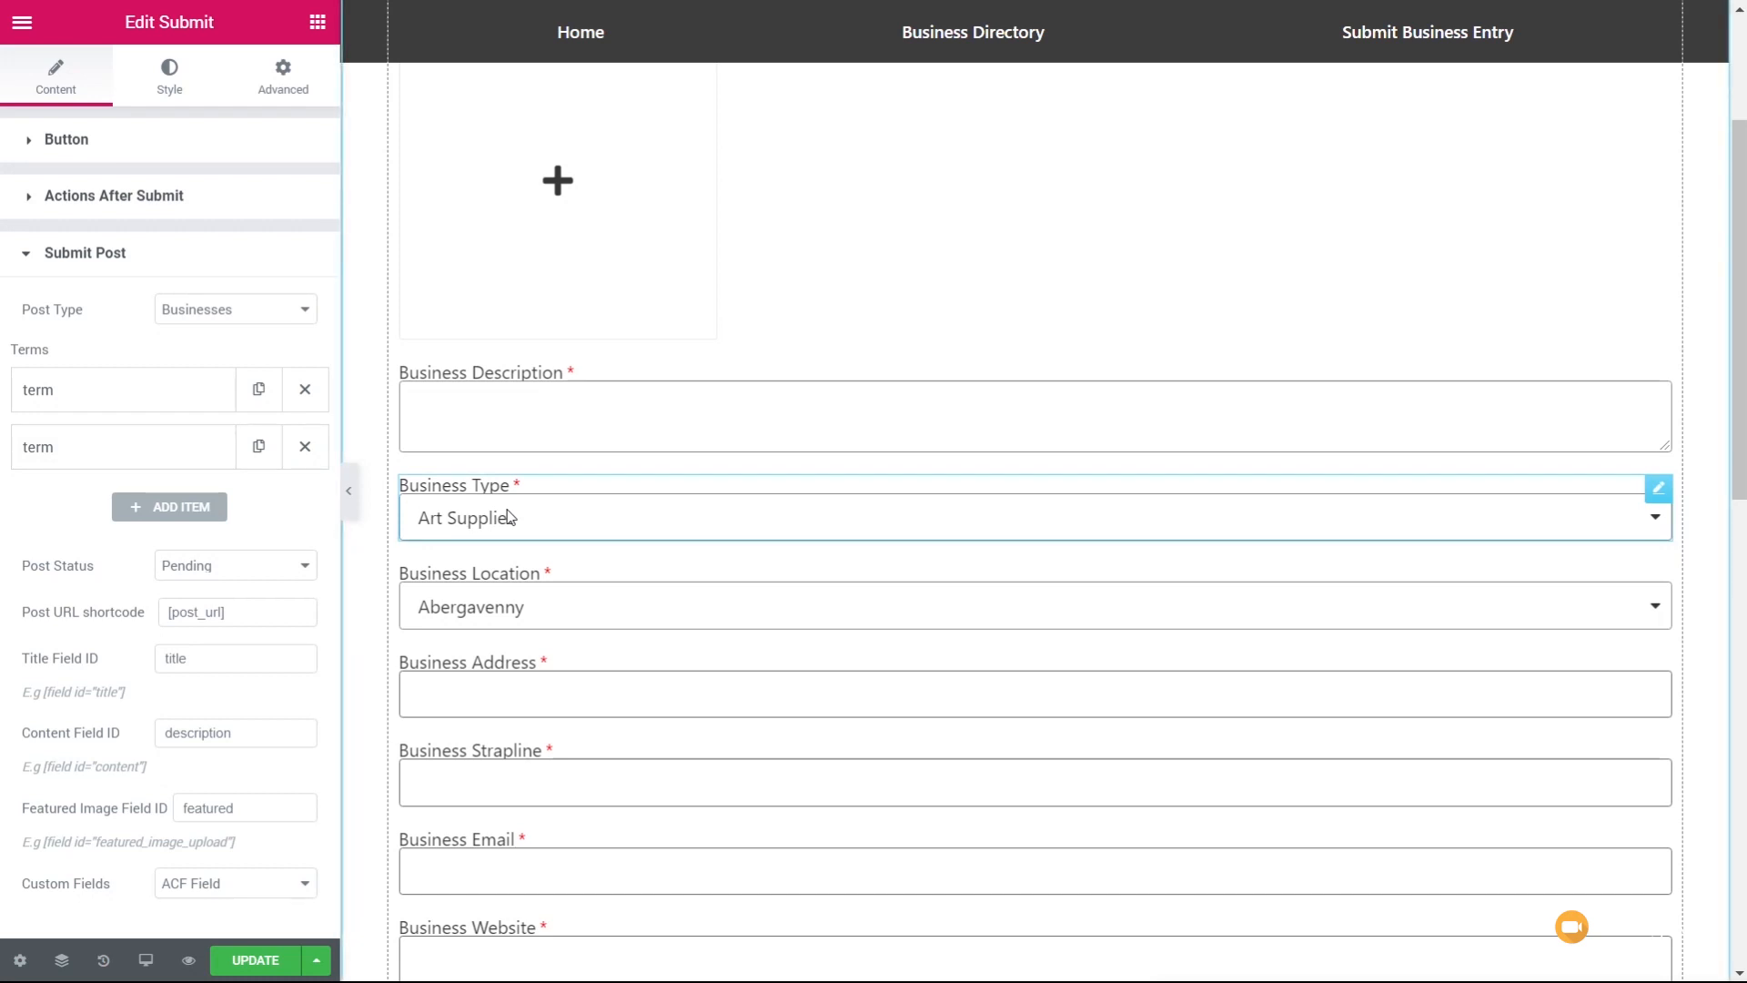
# Add an ACF custom field mapping with slug business_address and Field ID [field id="business_address"].
pyautogui.scroll(-4, 273, 695)
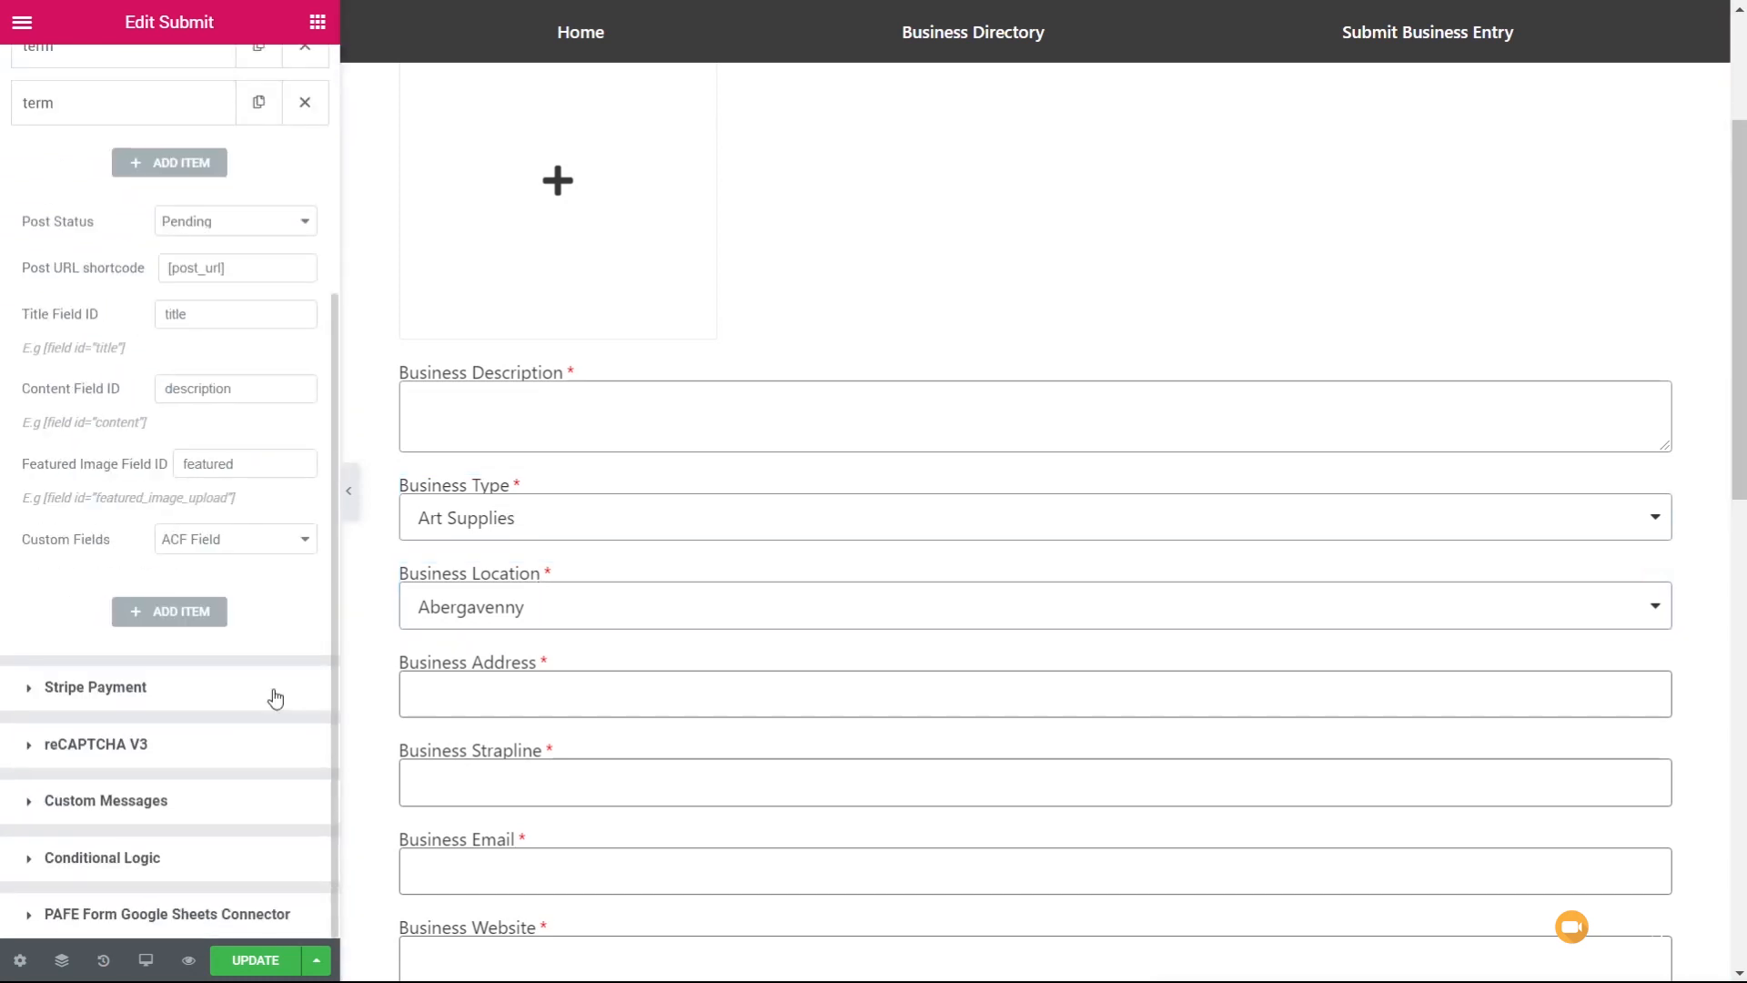
pyautogui.click(173, 619)
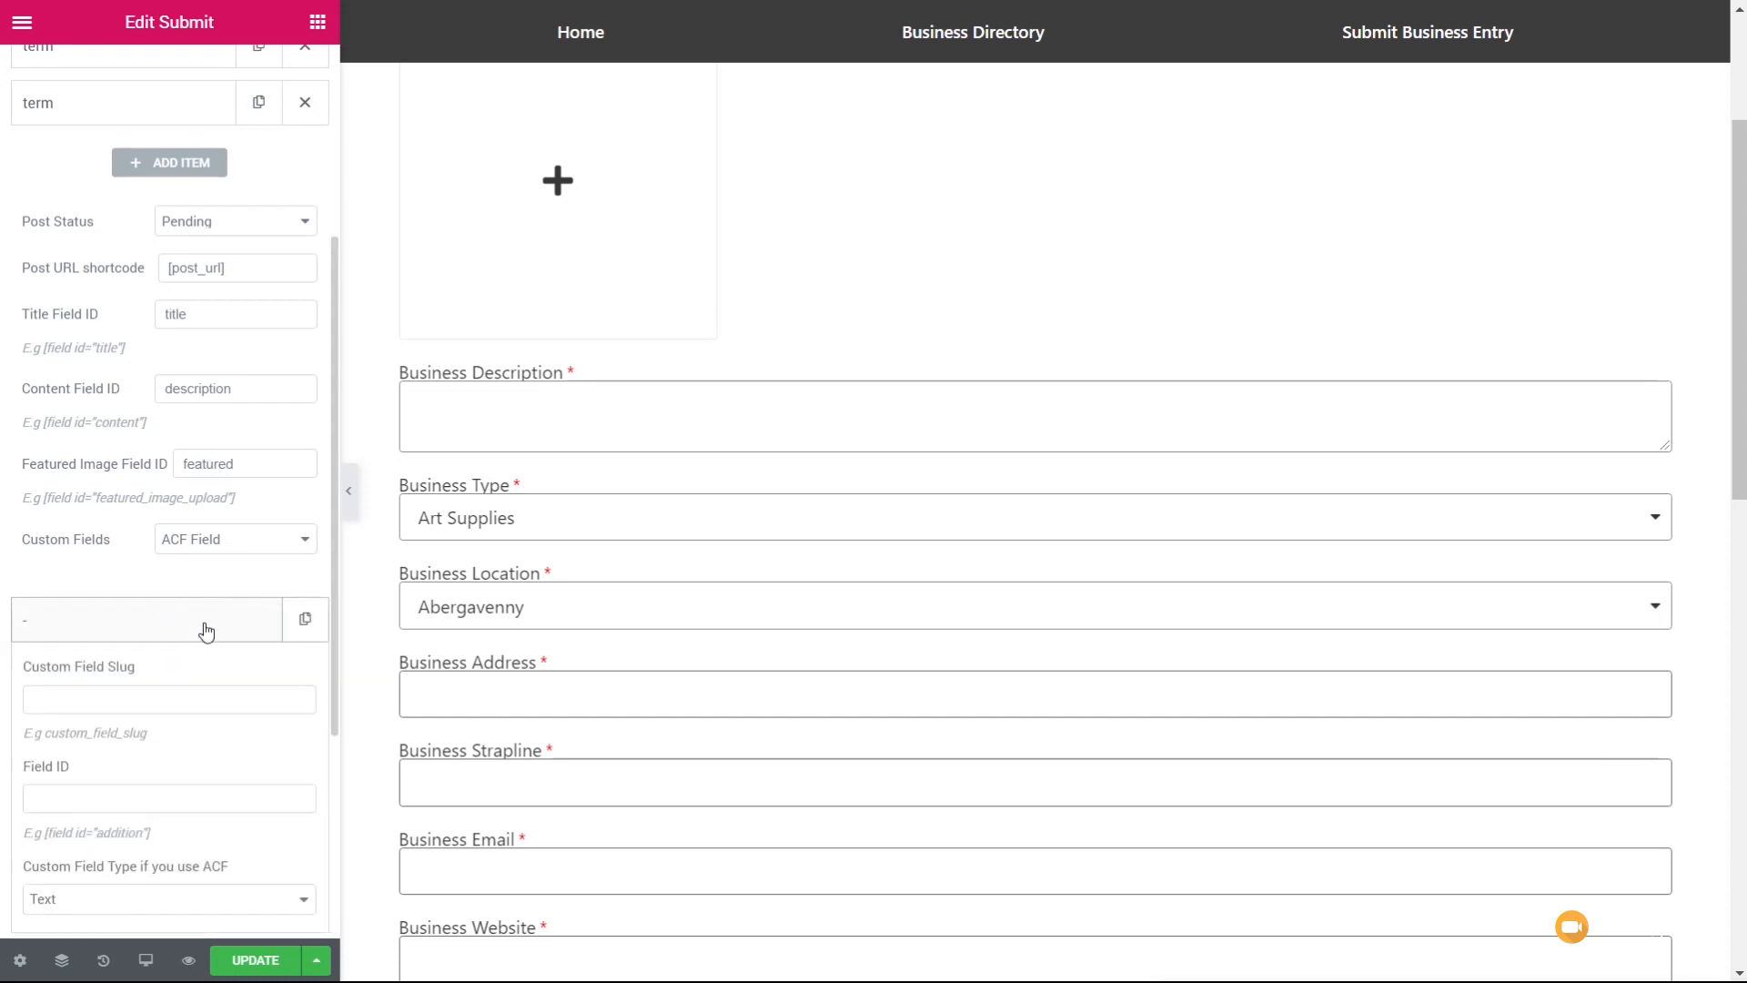
pyautogui.scroll(-3, 207, 631)
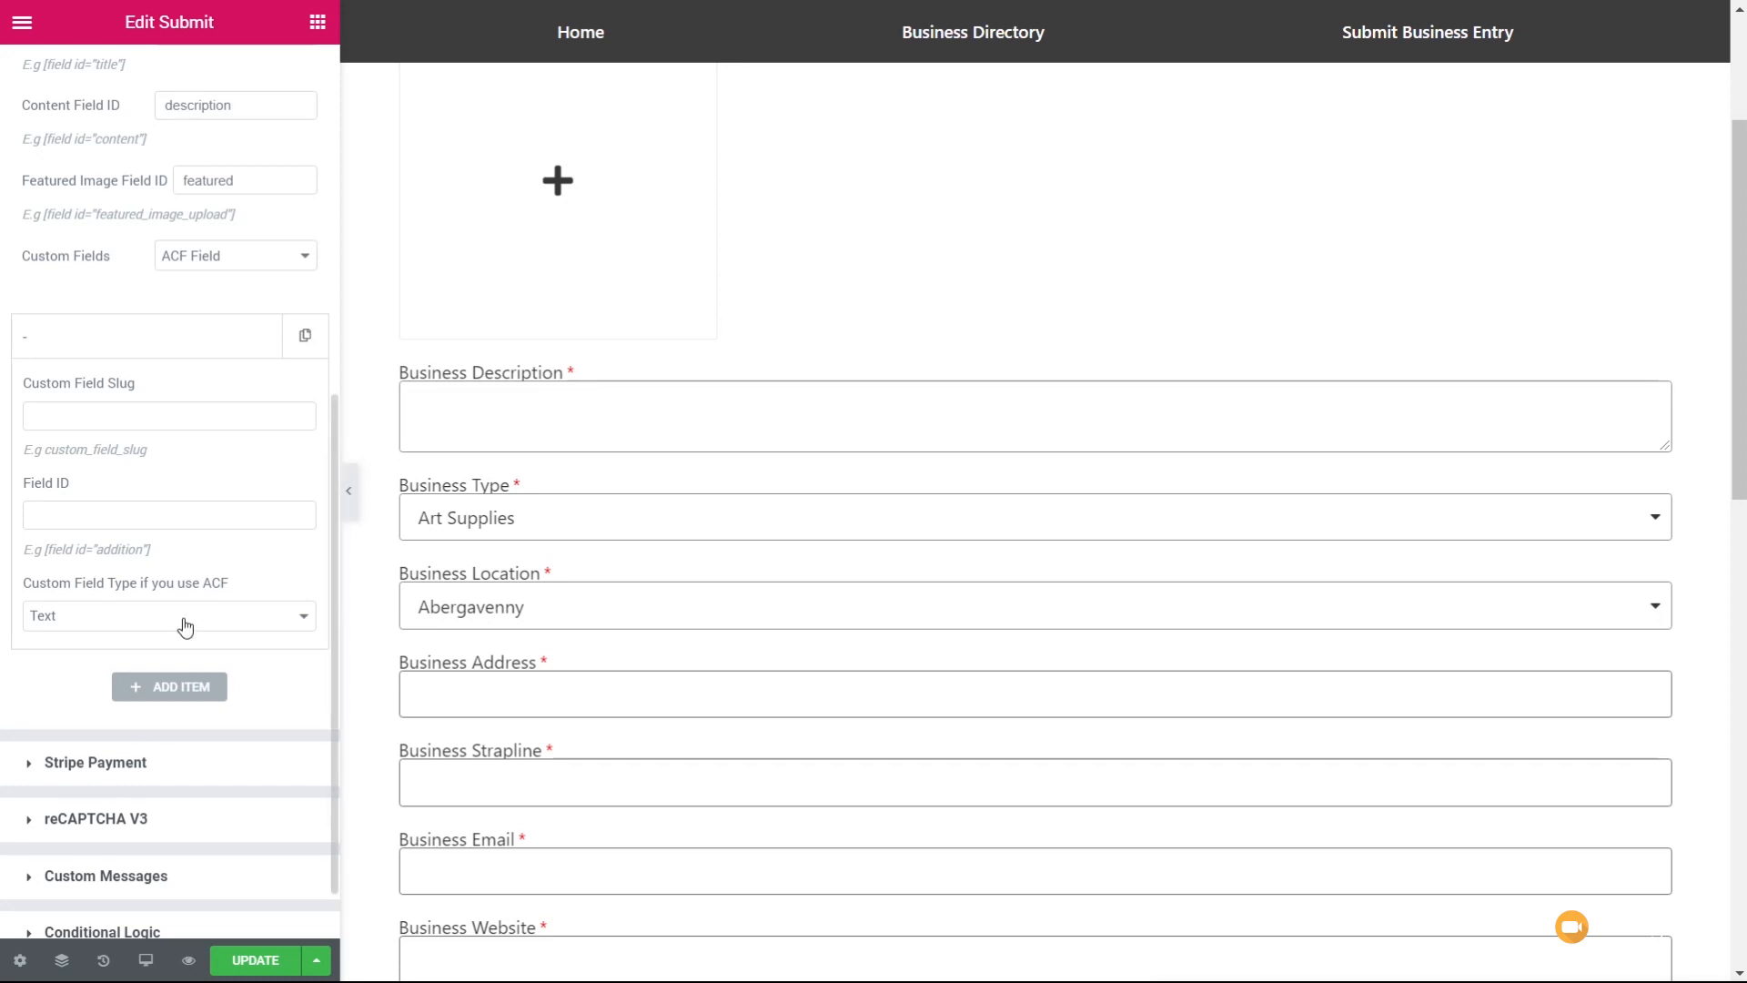
pyautogui.click(86, 416)
pyautogui.write('business_address')
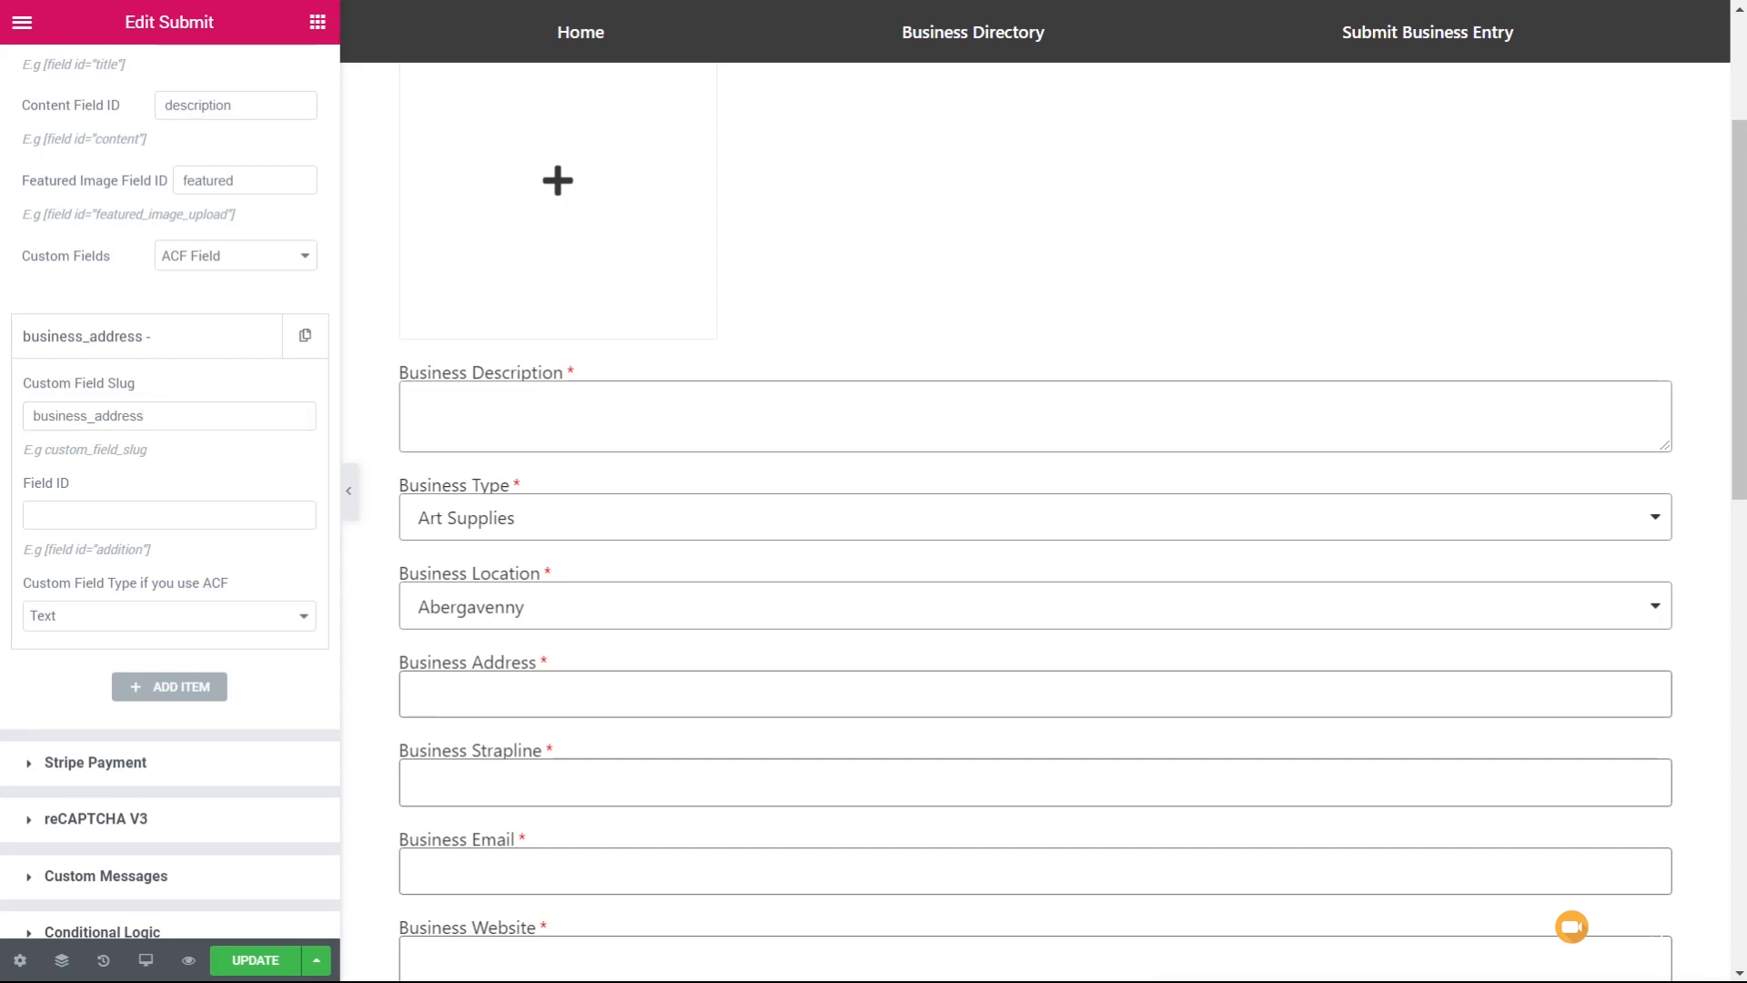
pyautogui.click(31, 515)
pyautogui.write('[field id="business_address"]')
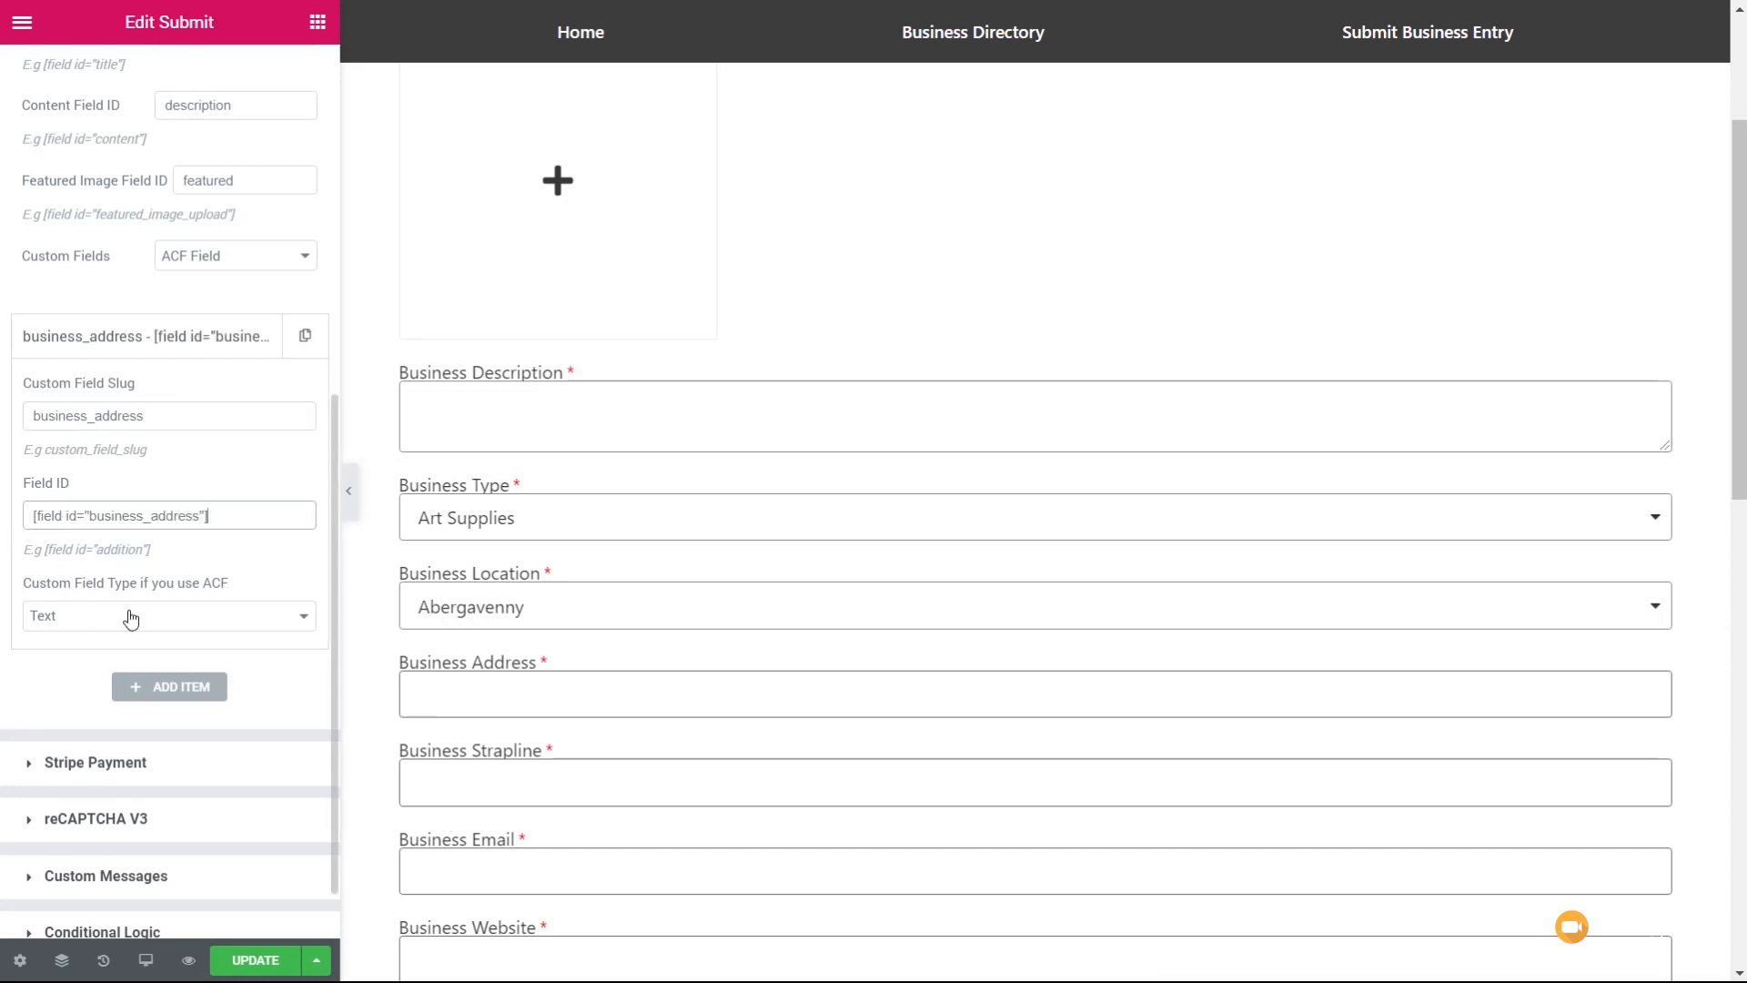
pyautogui.moveTo(148, 416); pyautogui.dragTo(35, 415)
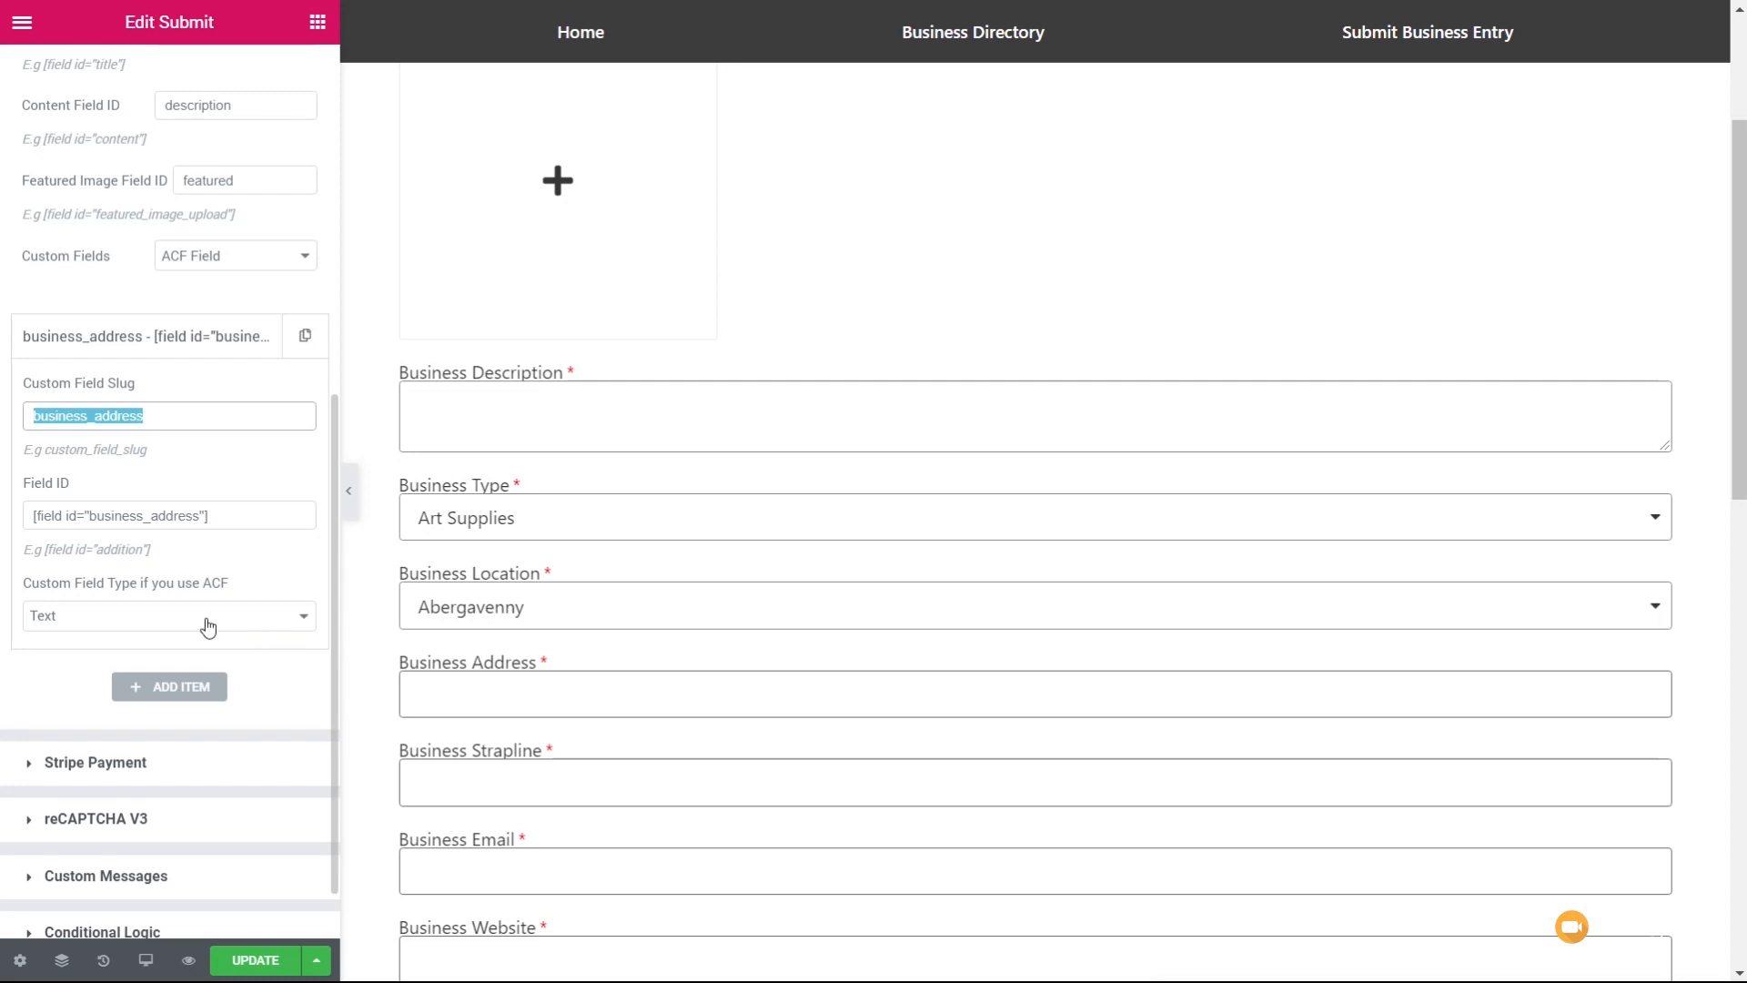
pyautogui.click(102, 345)
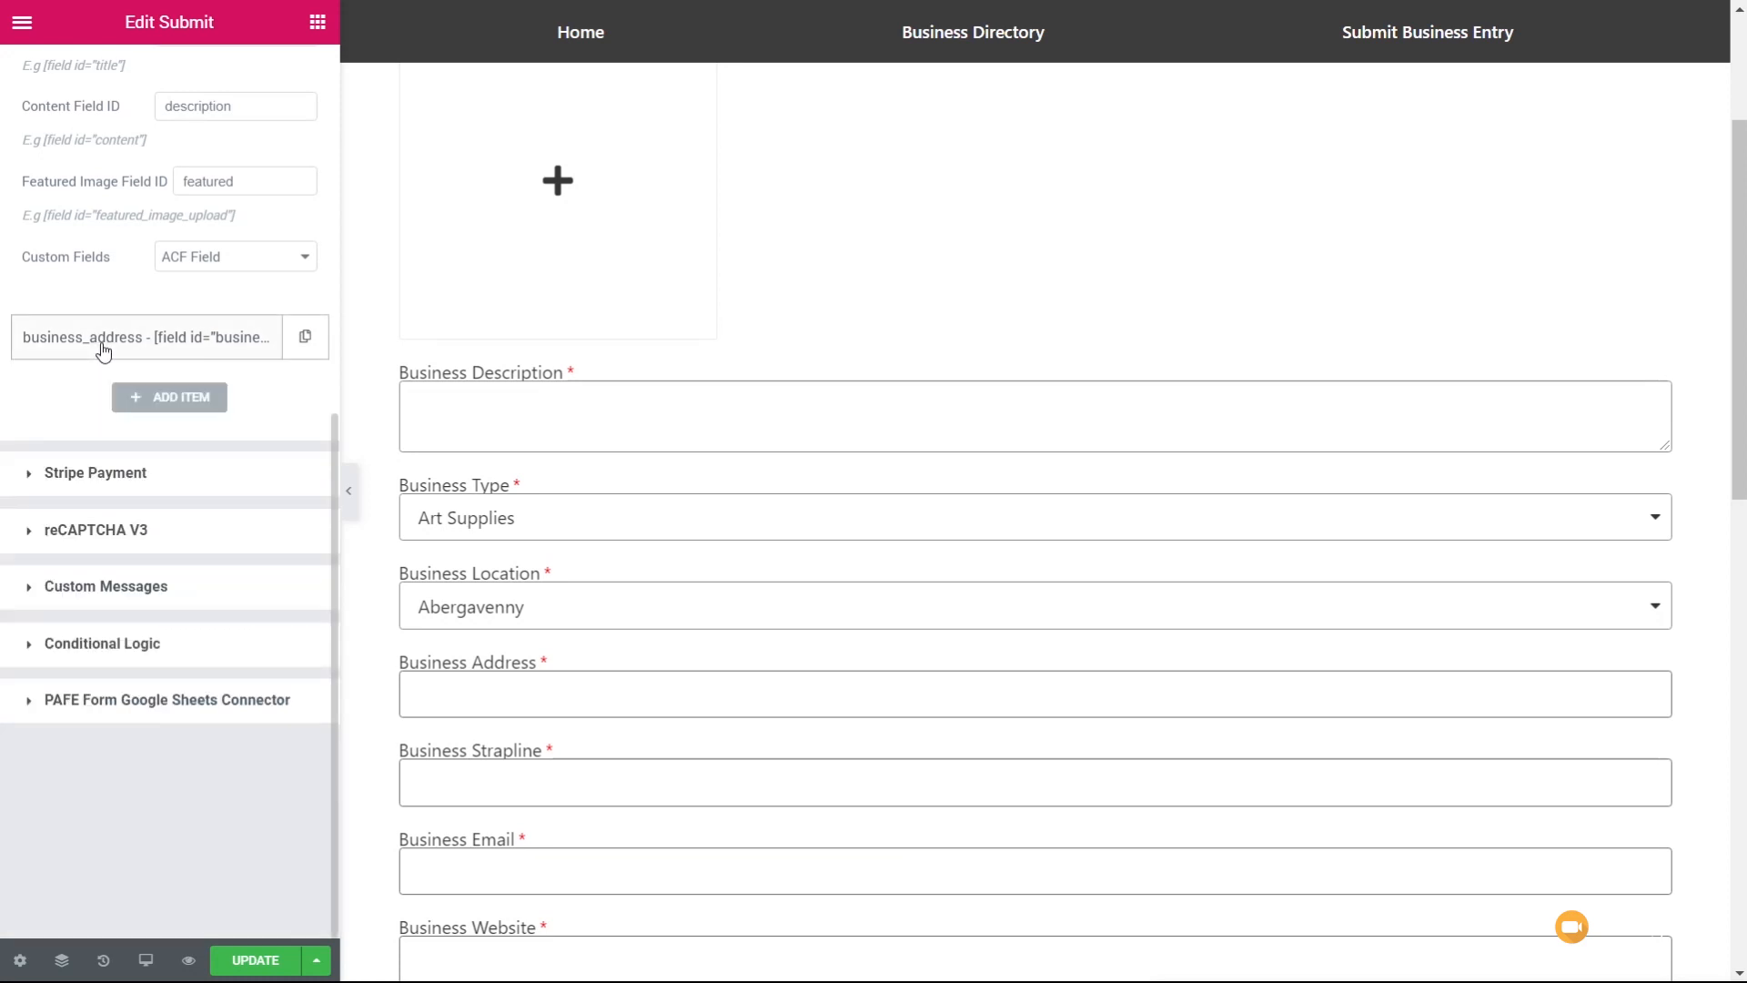
# Add an ACF custom field mapping with slug business_strapline and Field ID [field id="business_strapline"].
pyautogui.click(166, 401)
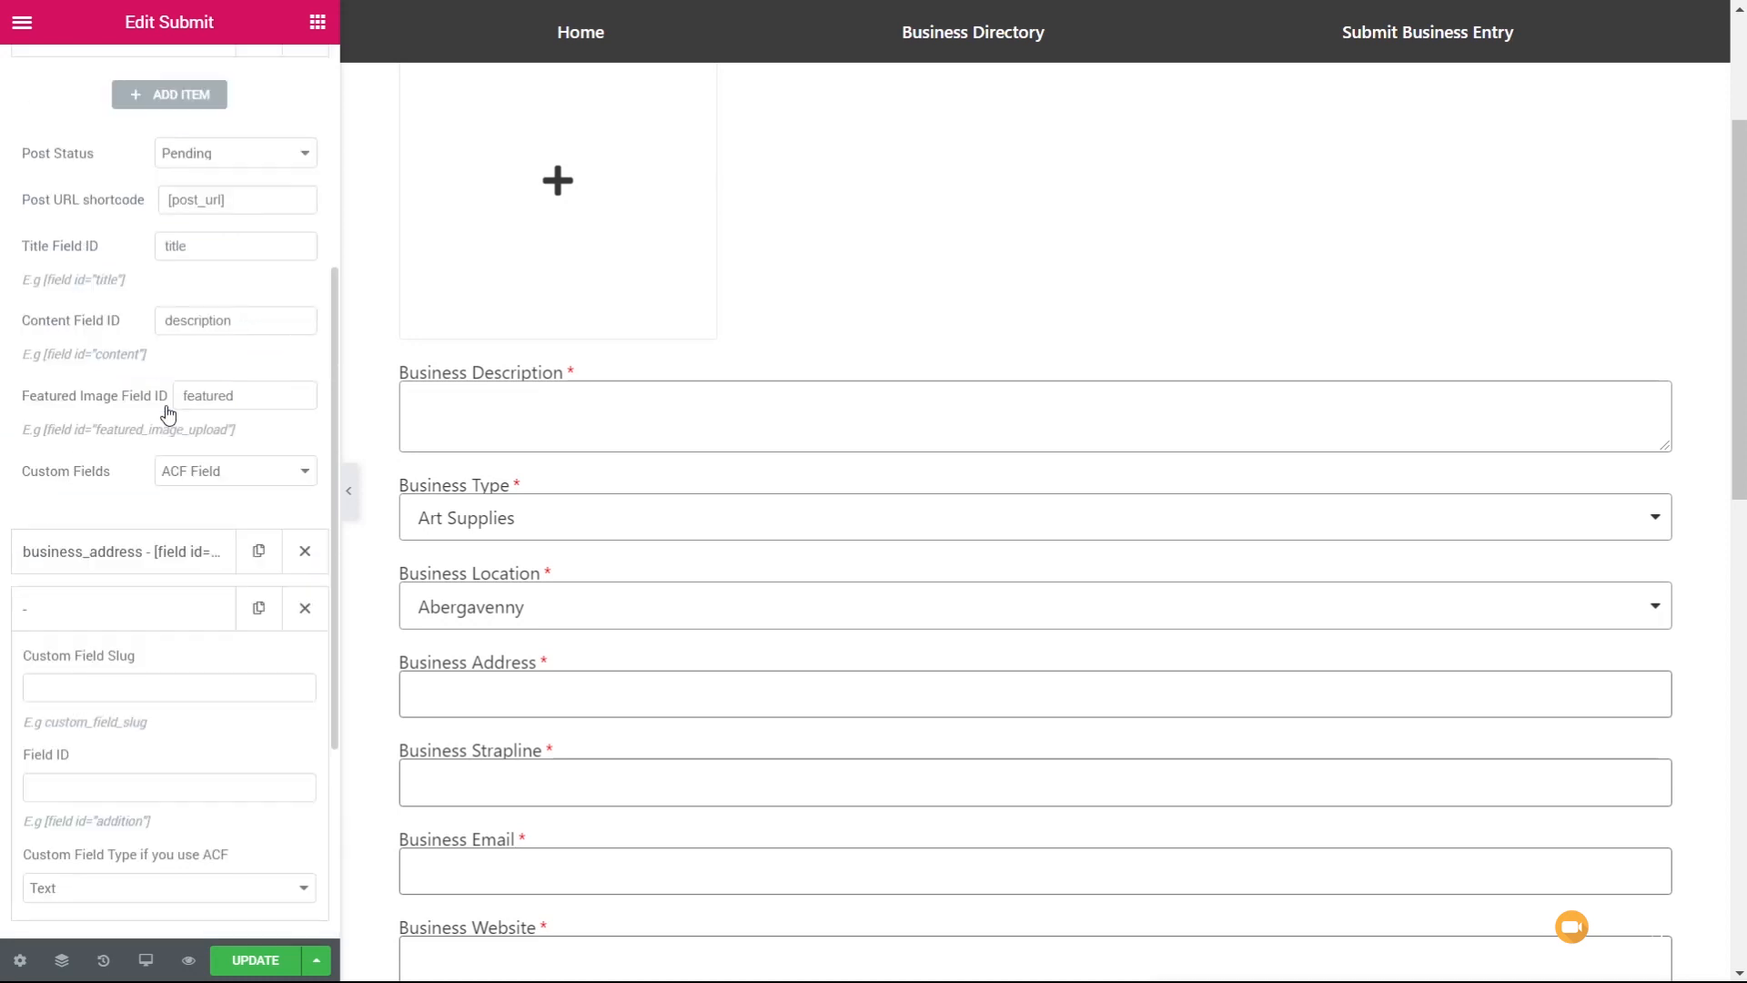
pyautogui.scroll(-2, 182, 646)
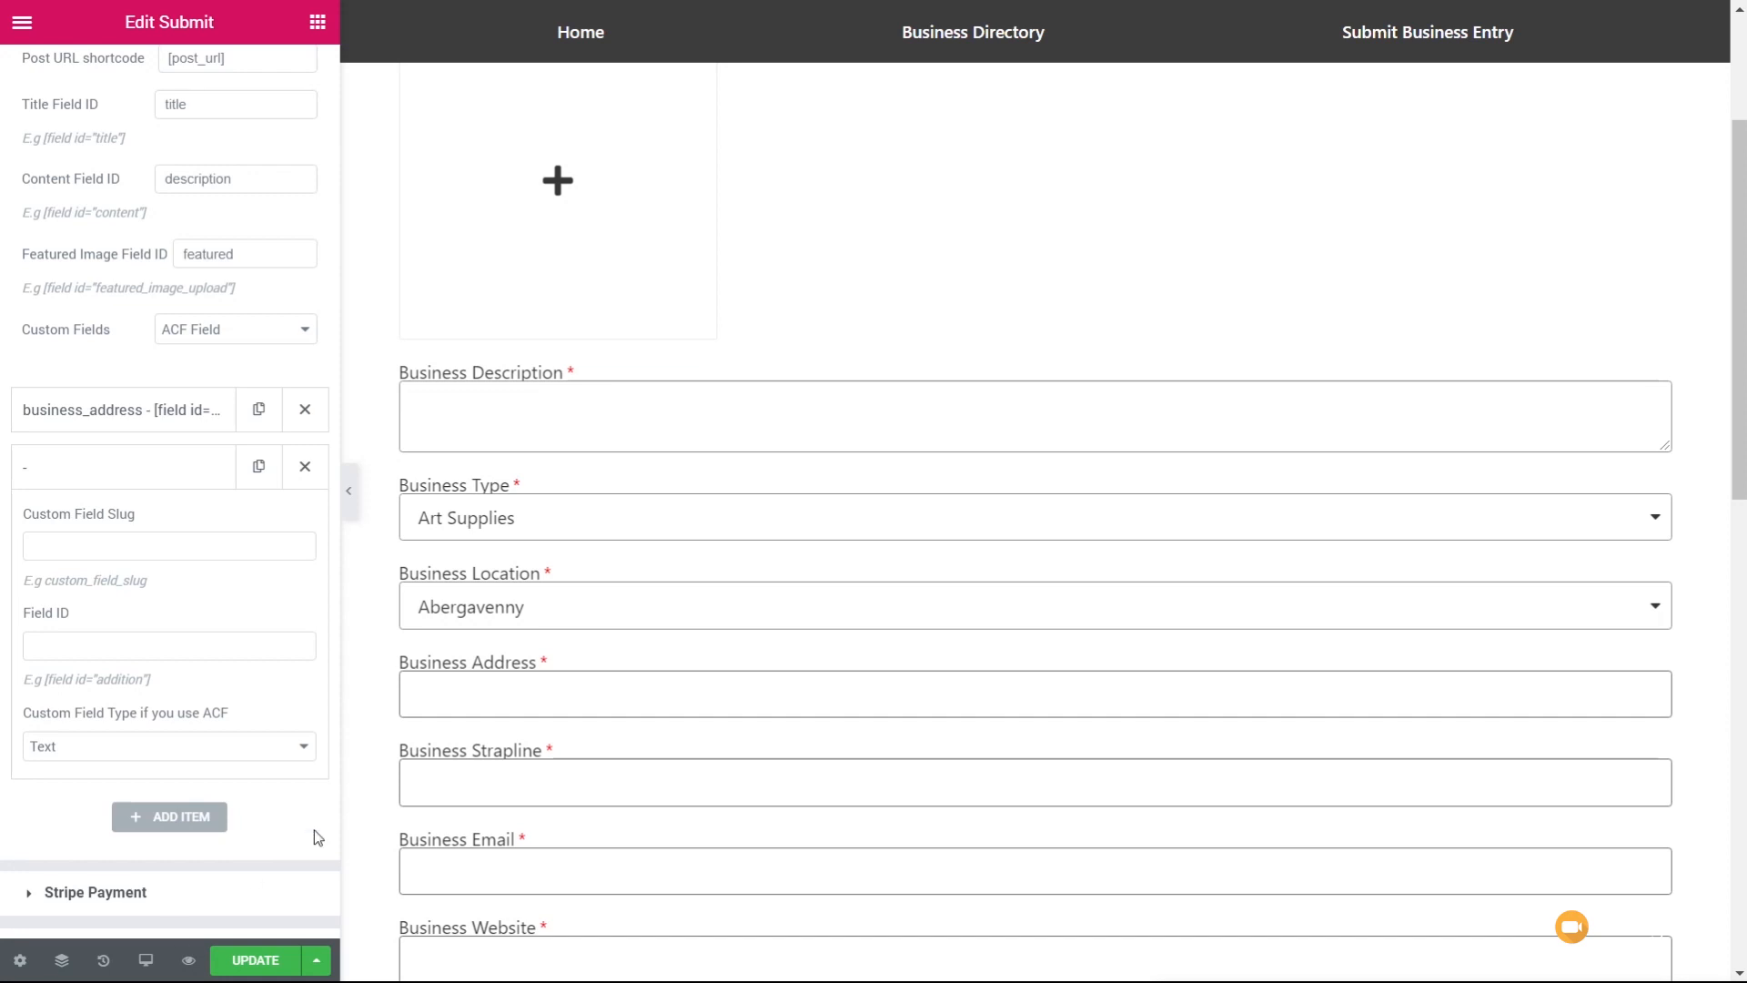
pyautogui.click(169, 546)
pyautogui.write('business_strapline')
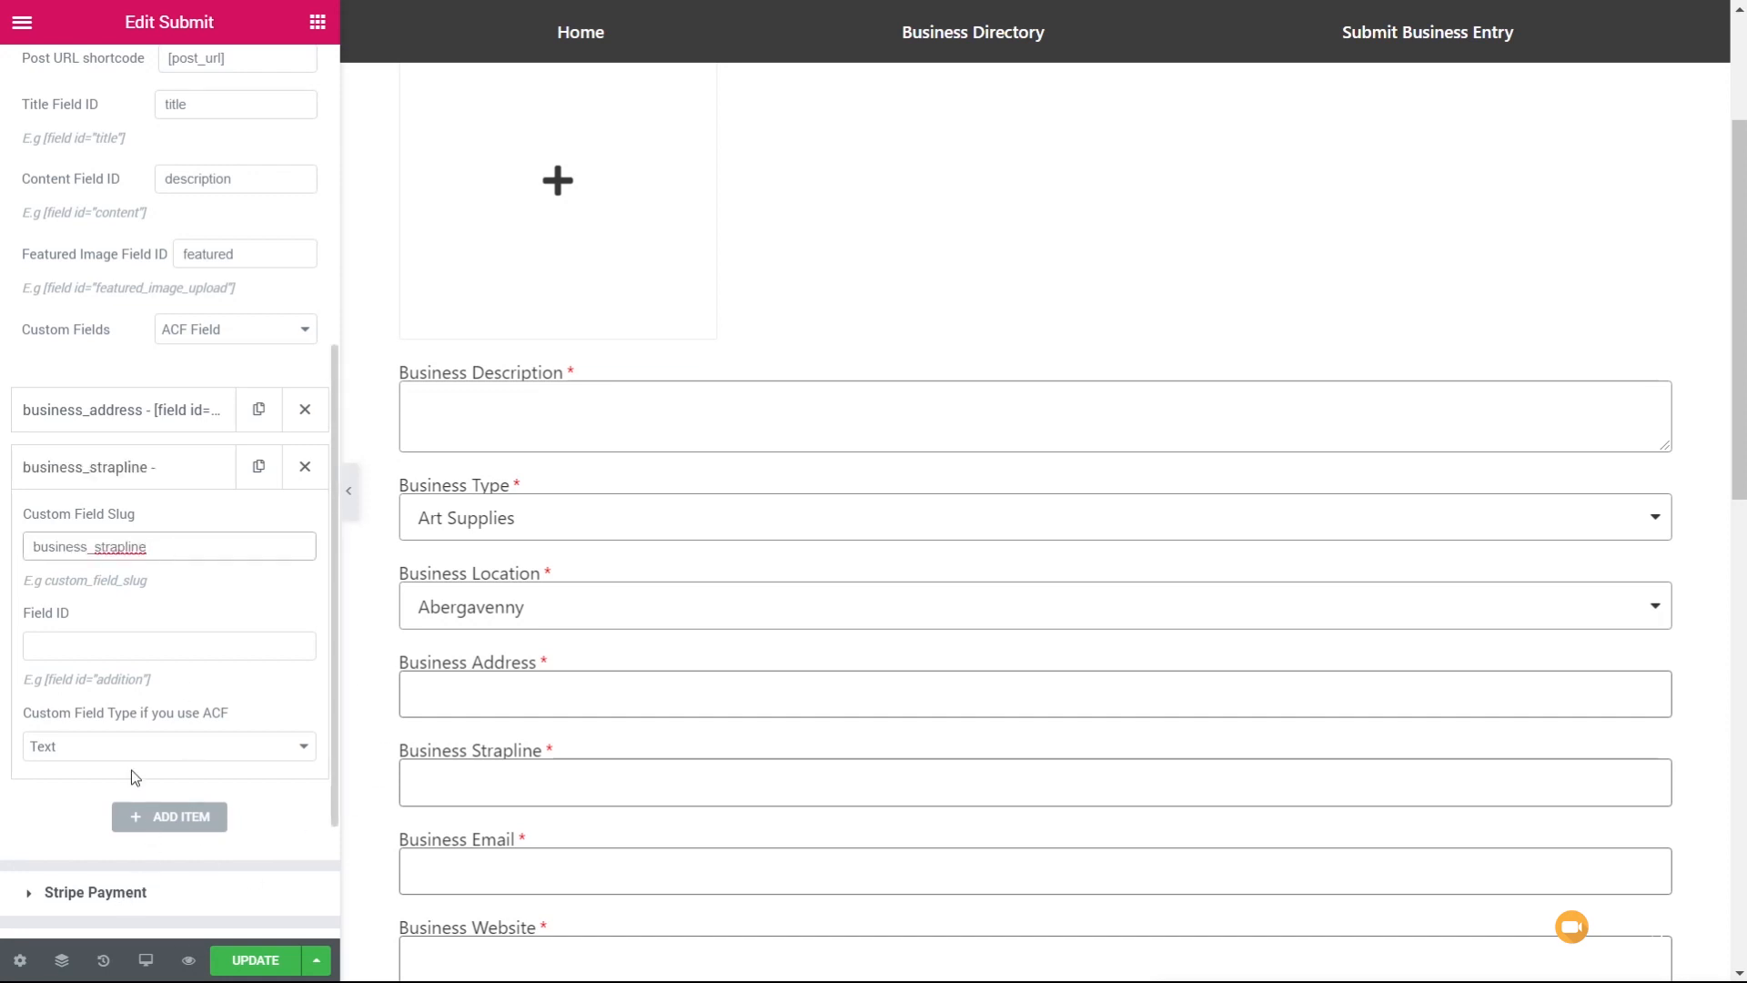
pyautogui.hotkey('alt', 'Tab')
pyautogui.click(161, 646)
pyautogui.write('[field id="business_strapline"]')
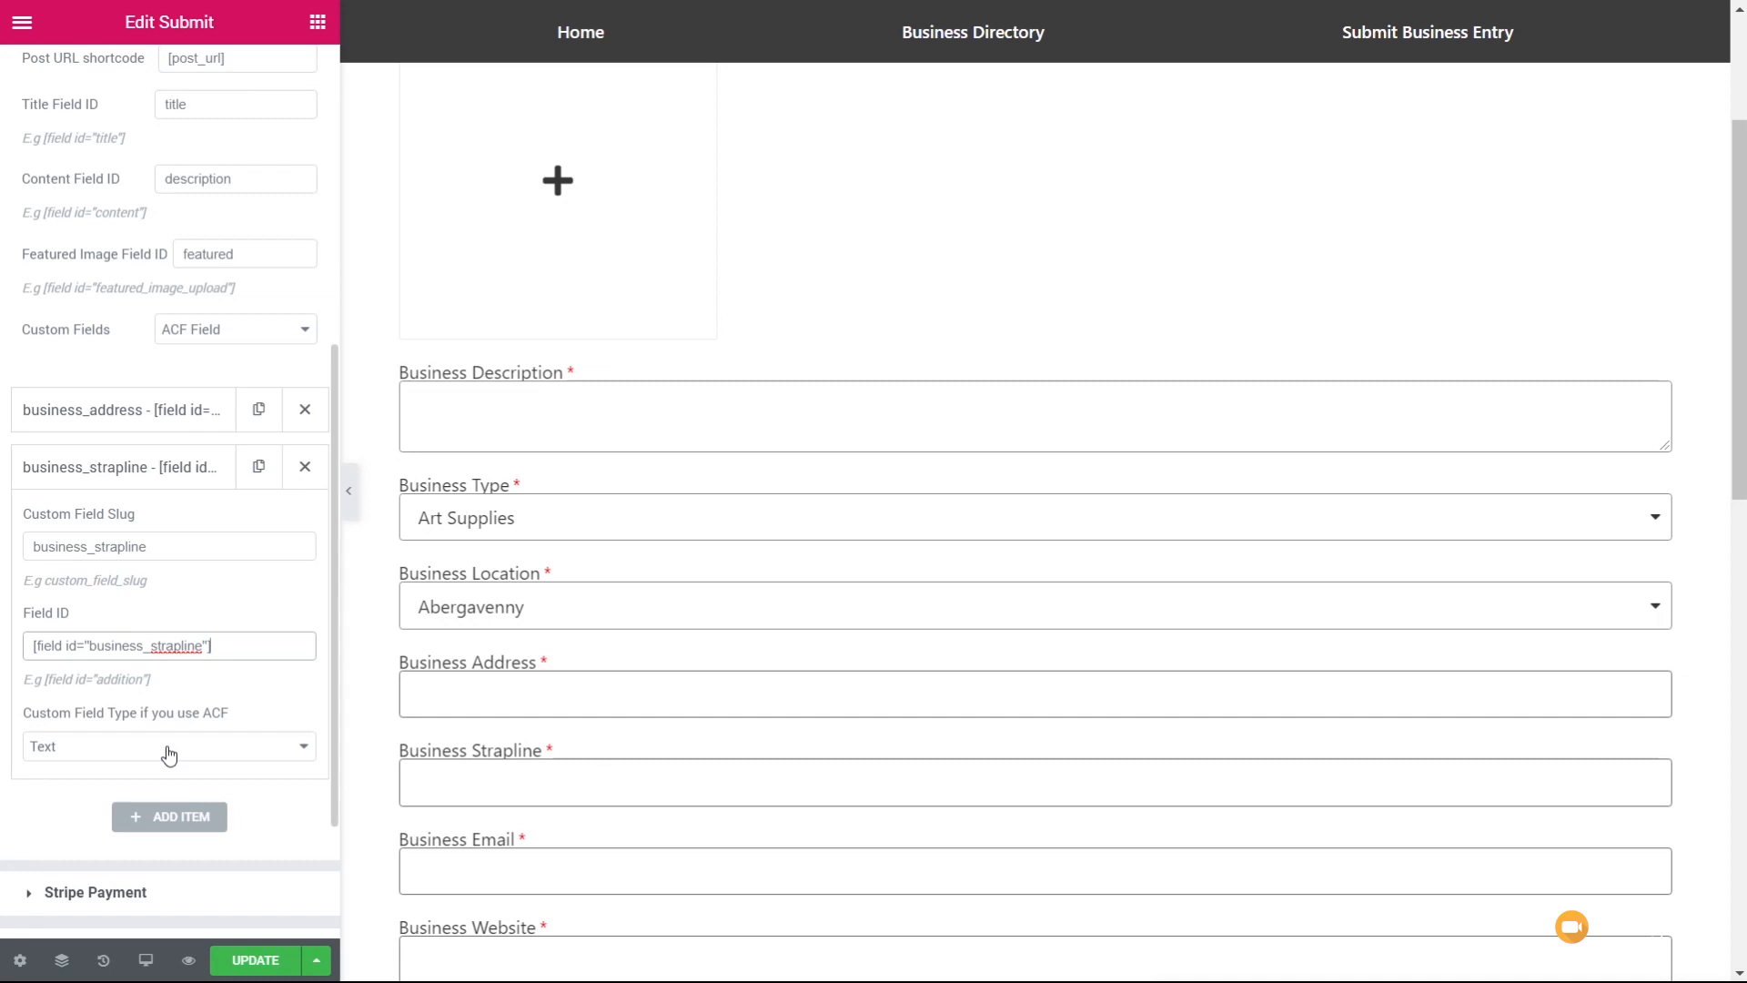
pyautogui.click(156, 480)
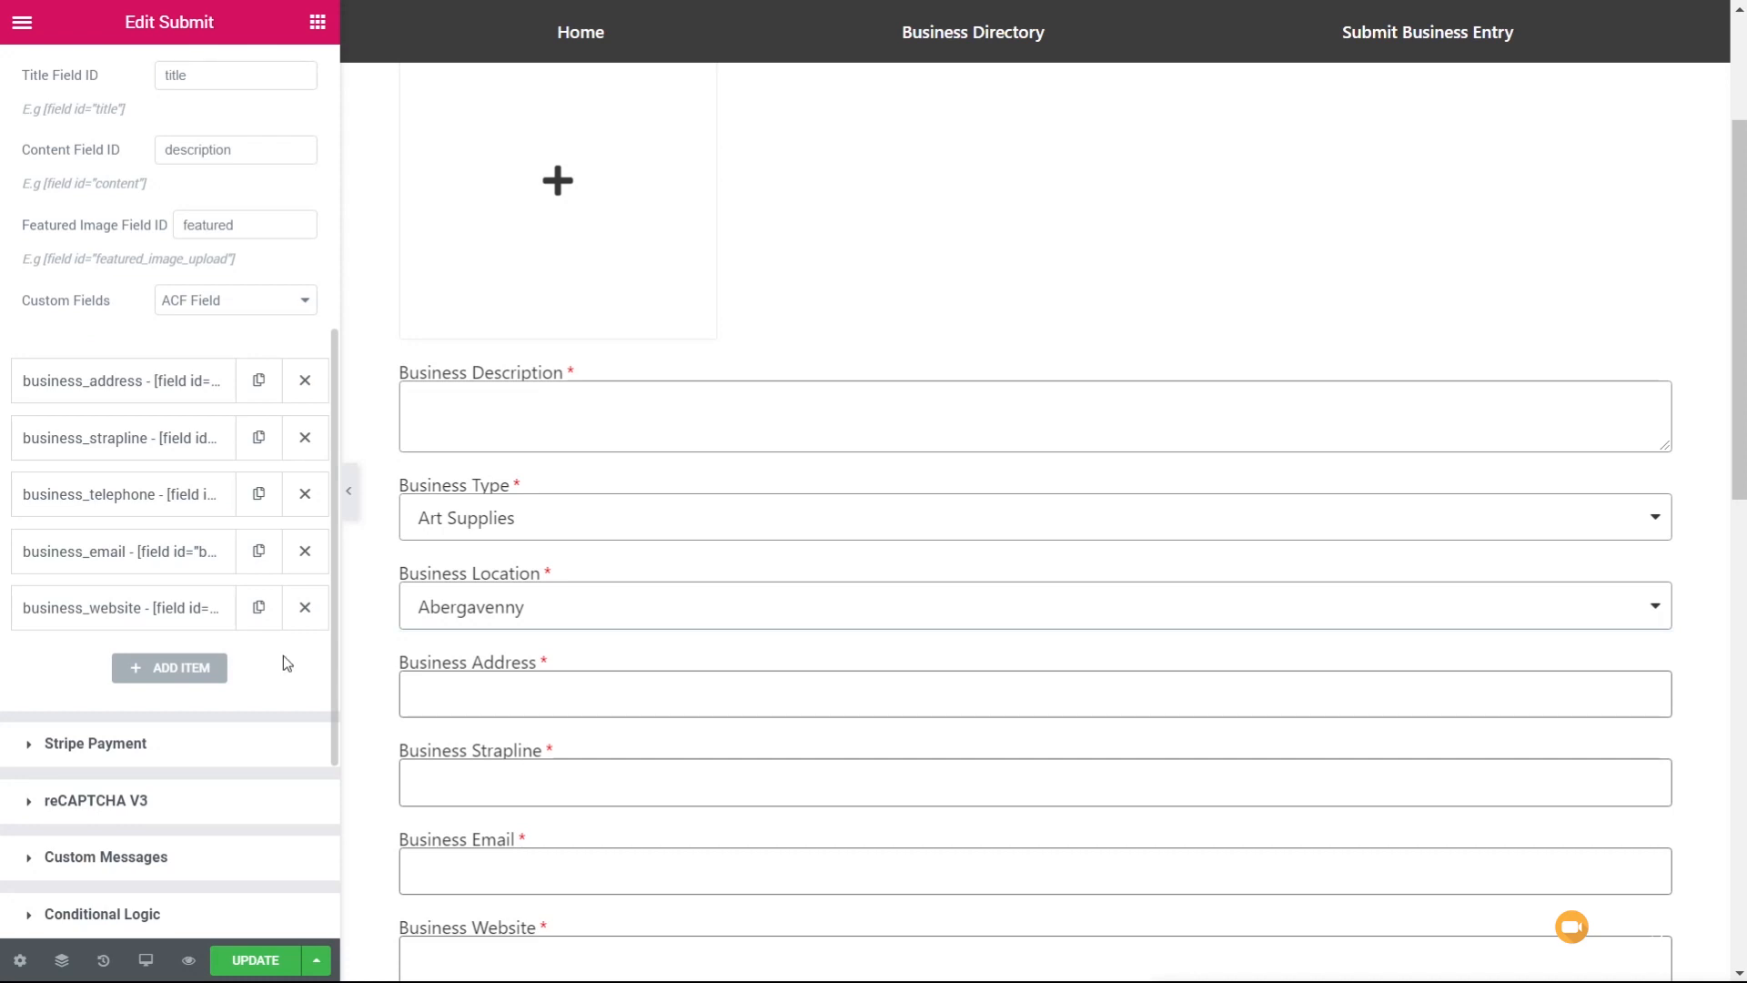
# Add a custom field mapping with slug business_gallery, Field ID [field id="business_gallery"] and the ACF field type Gallery.
pyautogui.click(178, 667)
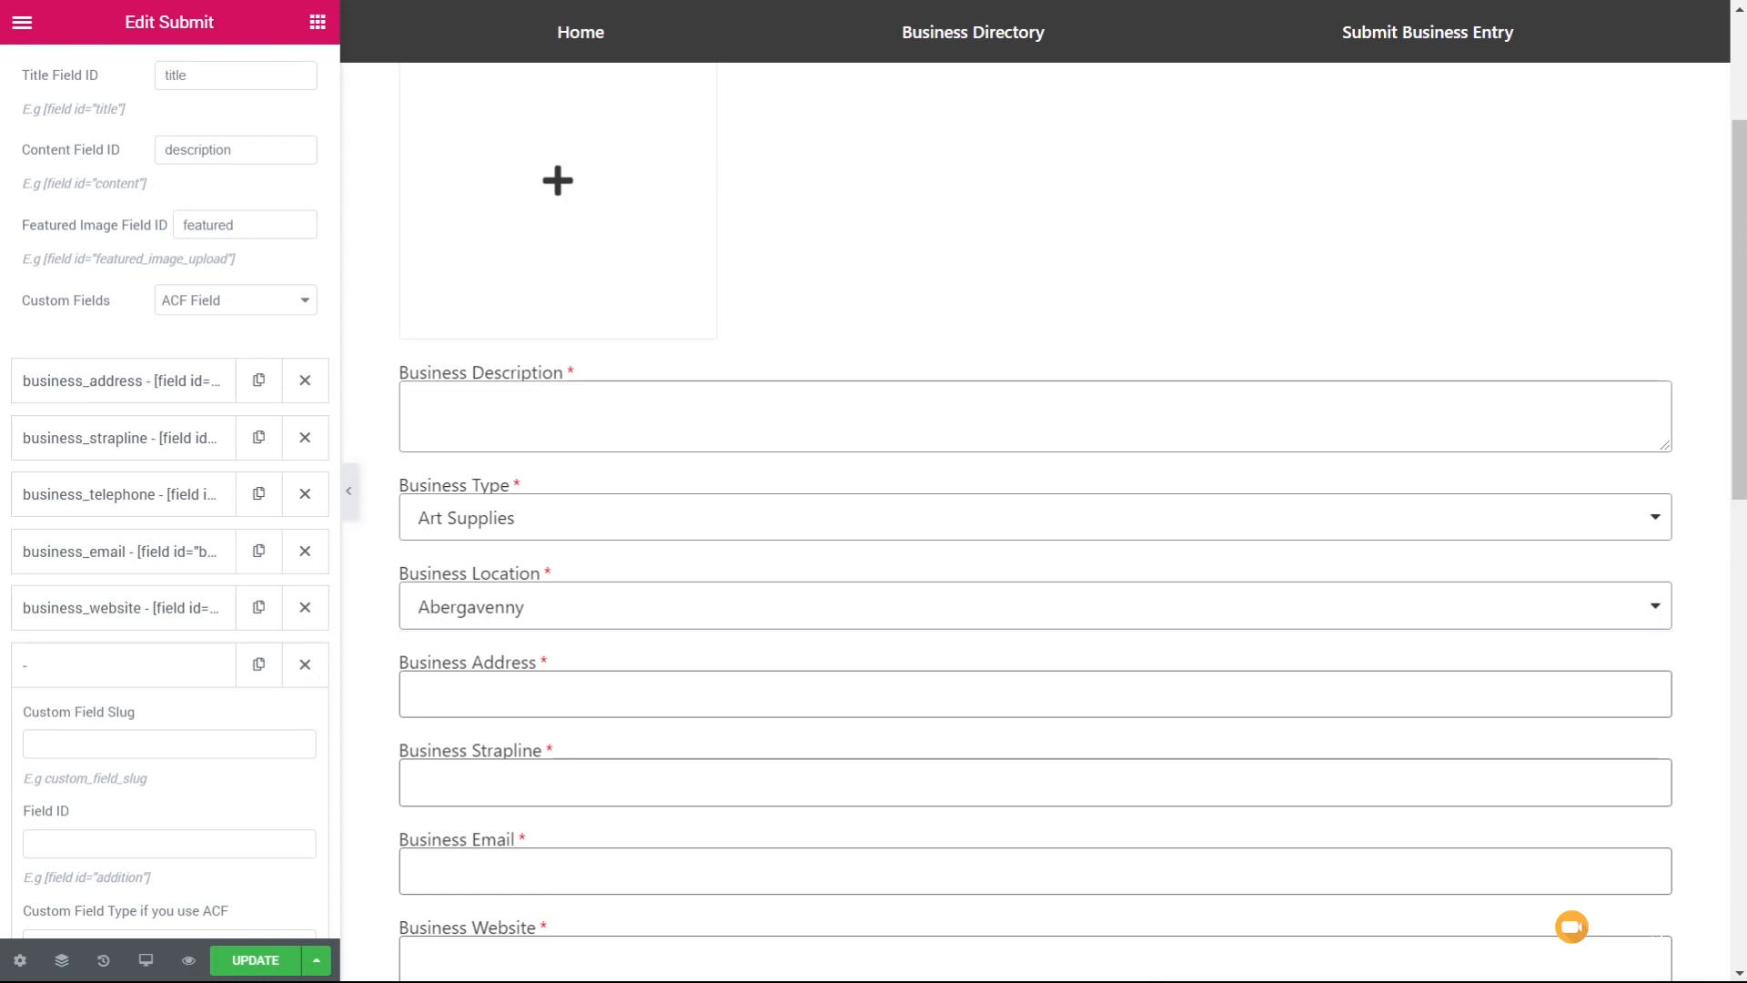
pyautogui.click(133, 742)
pyautogui.write('business_gallery')
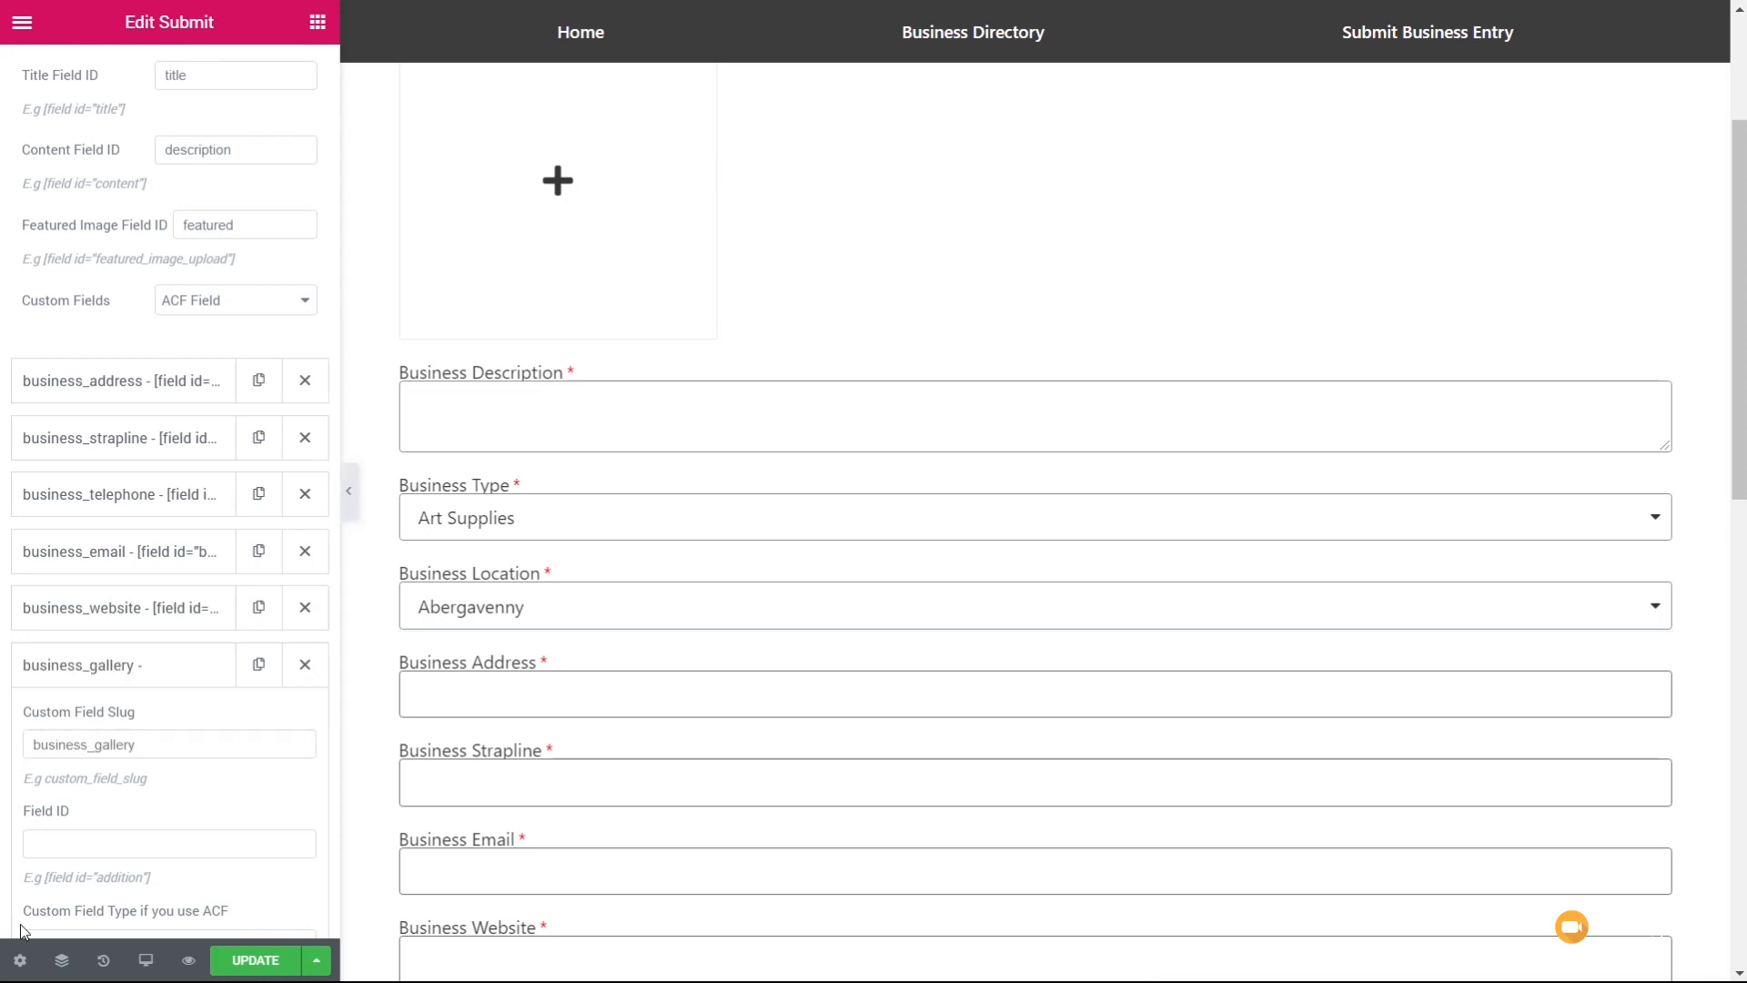
pyautogui.click(119, 842)
pyautogui.write('[field id="business_gallery"]')
pyautogui.scroll(-3, 200, 845)
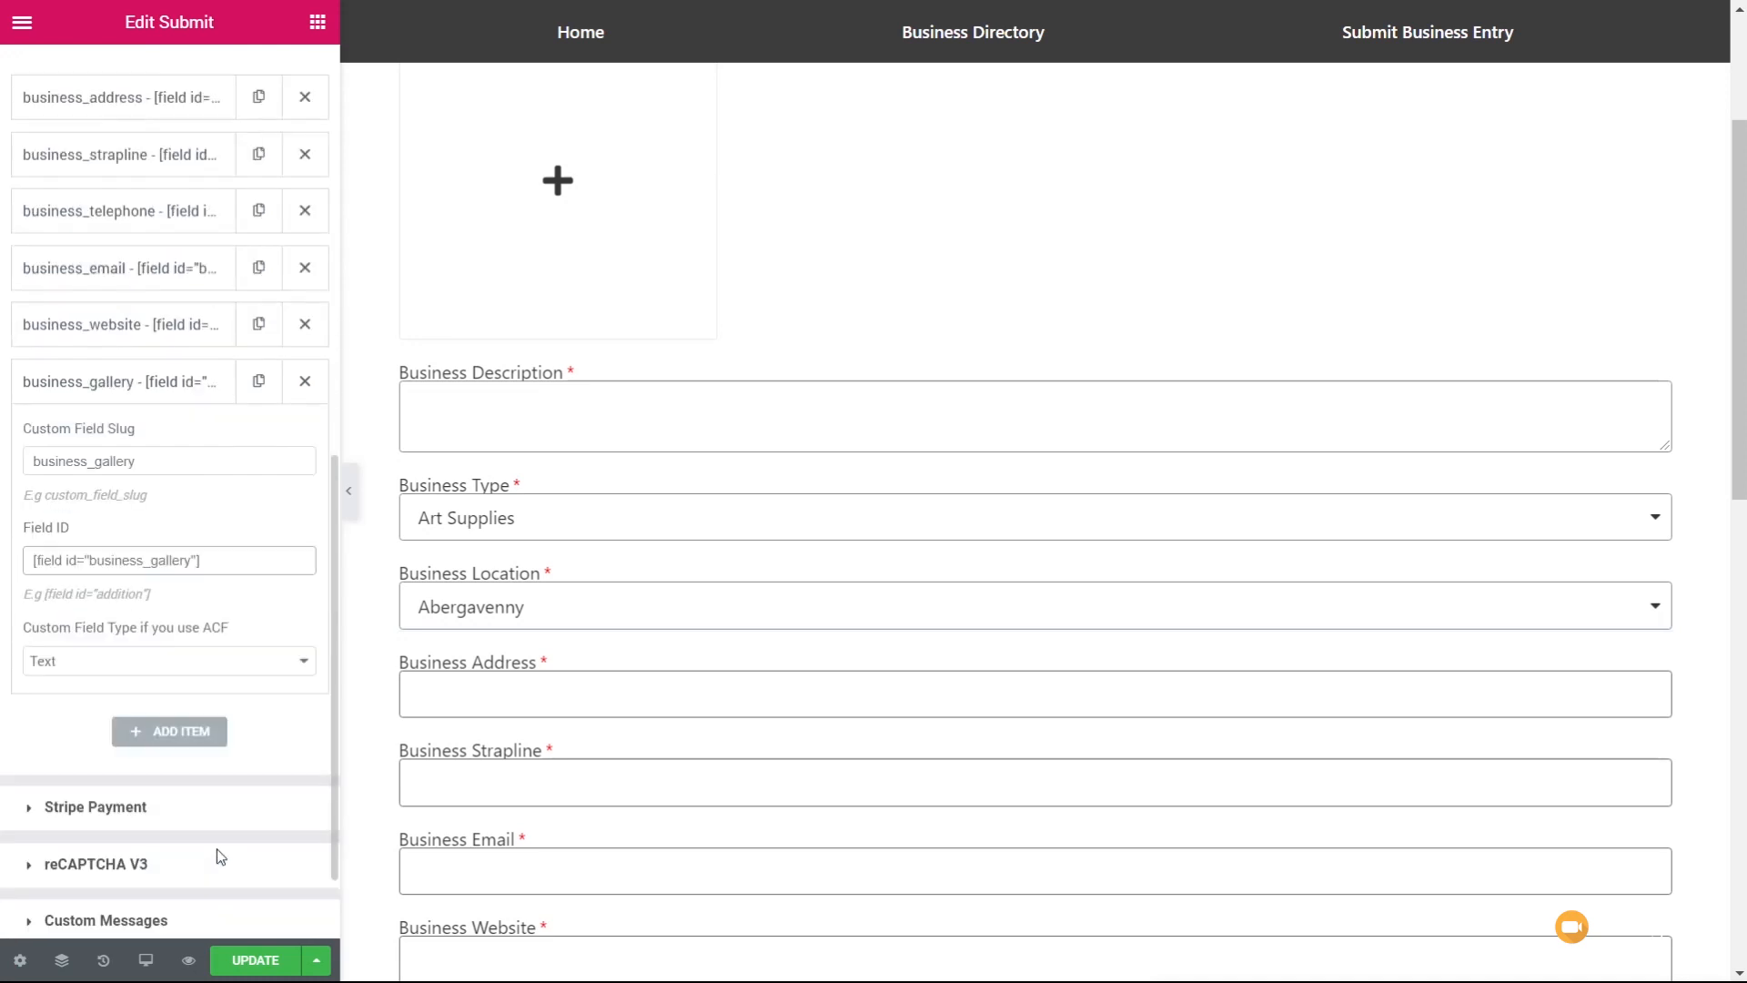
pyautogui.click(116, 665)
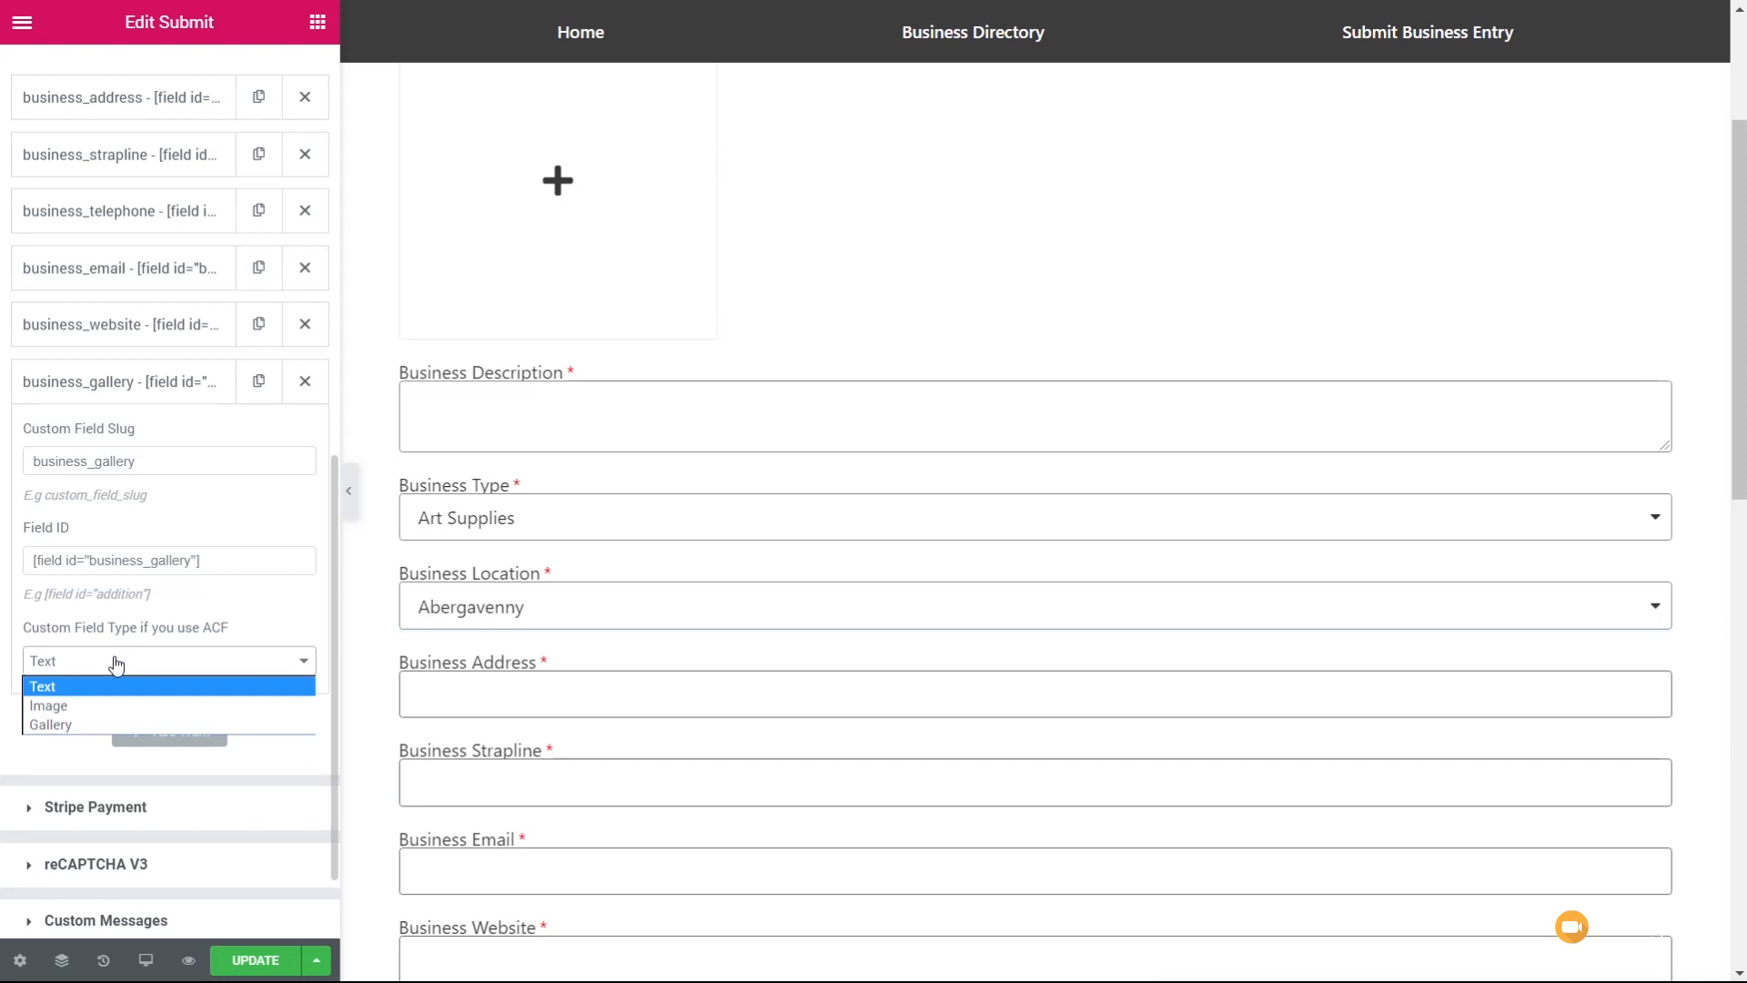
pyautogui.click(90, 724)
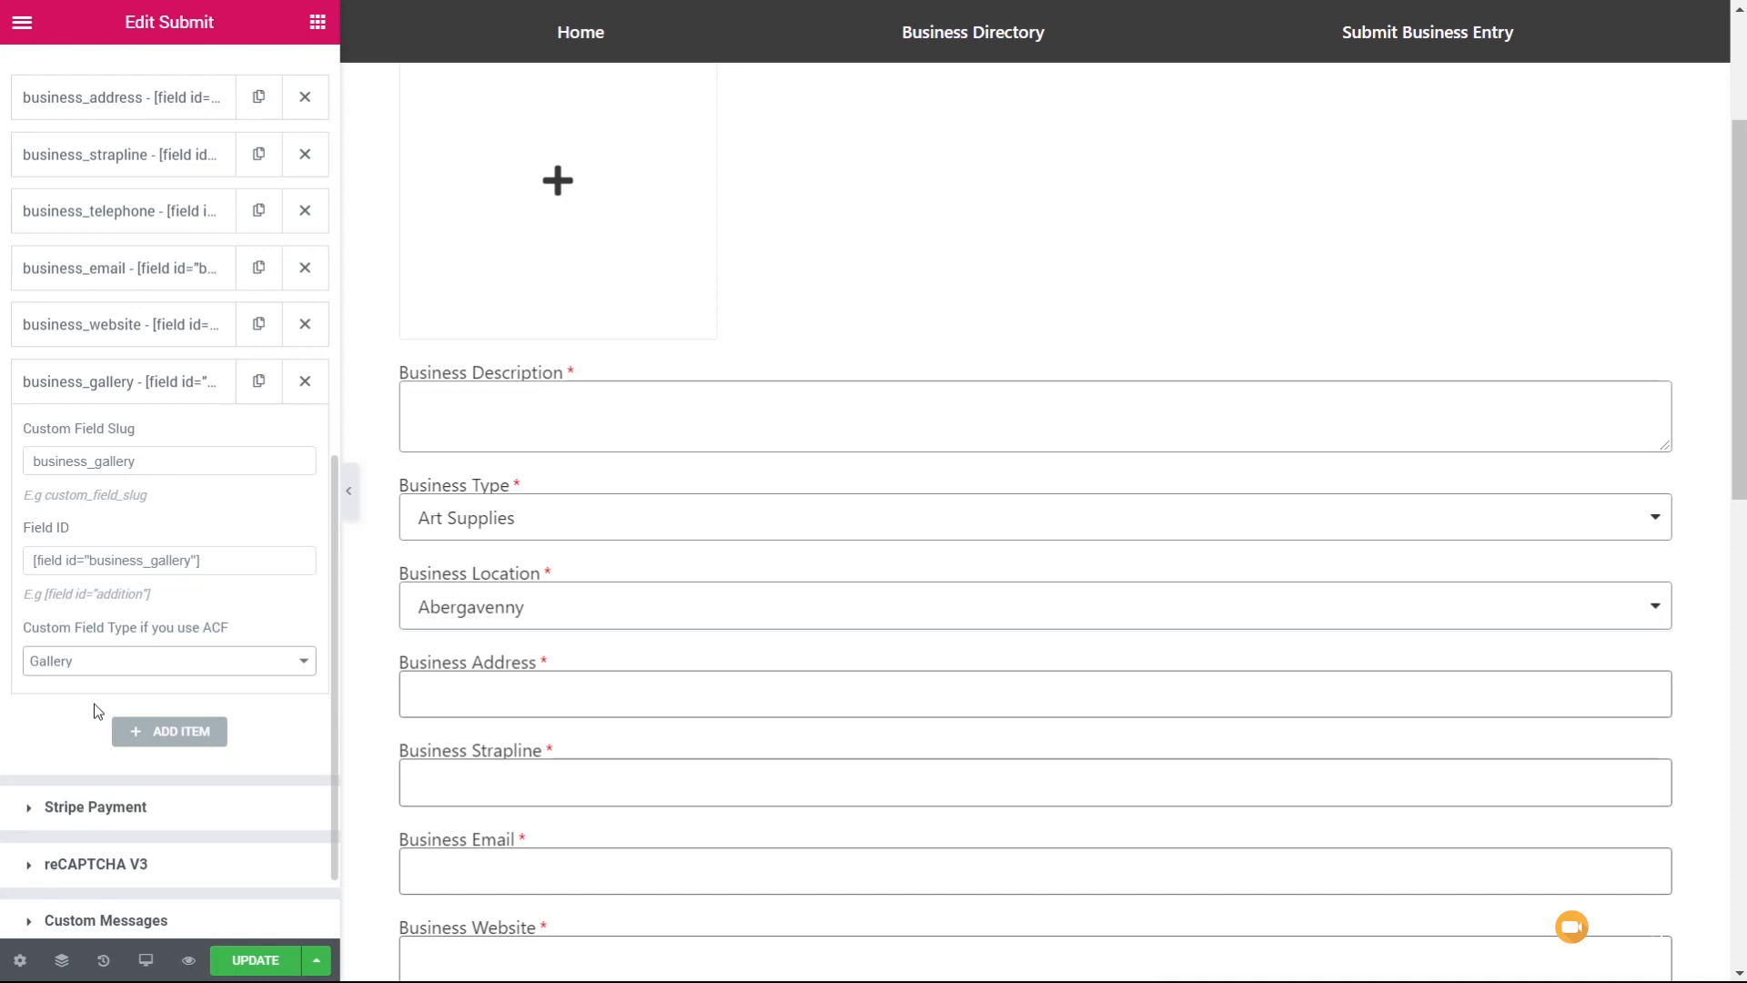
pyautogui.click(117, 399)
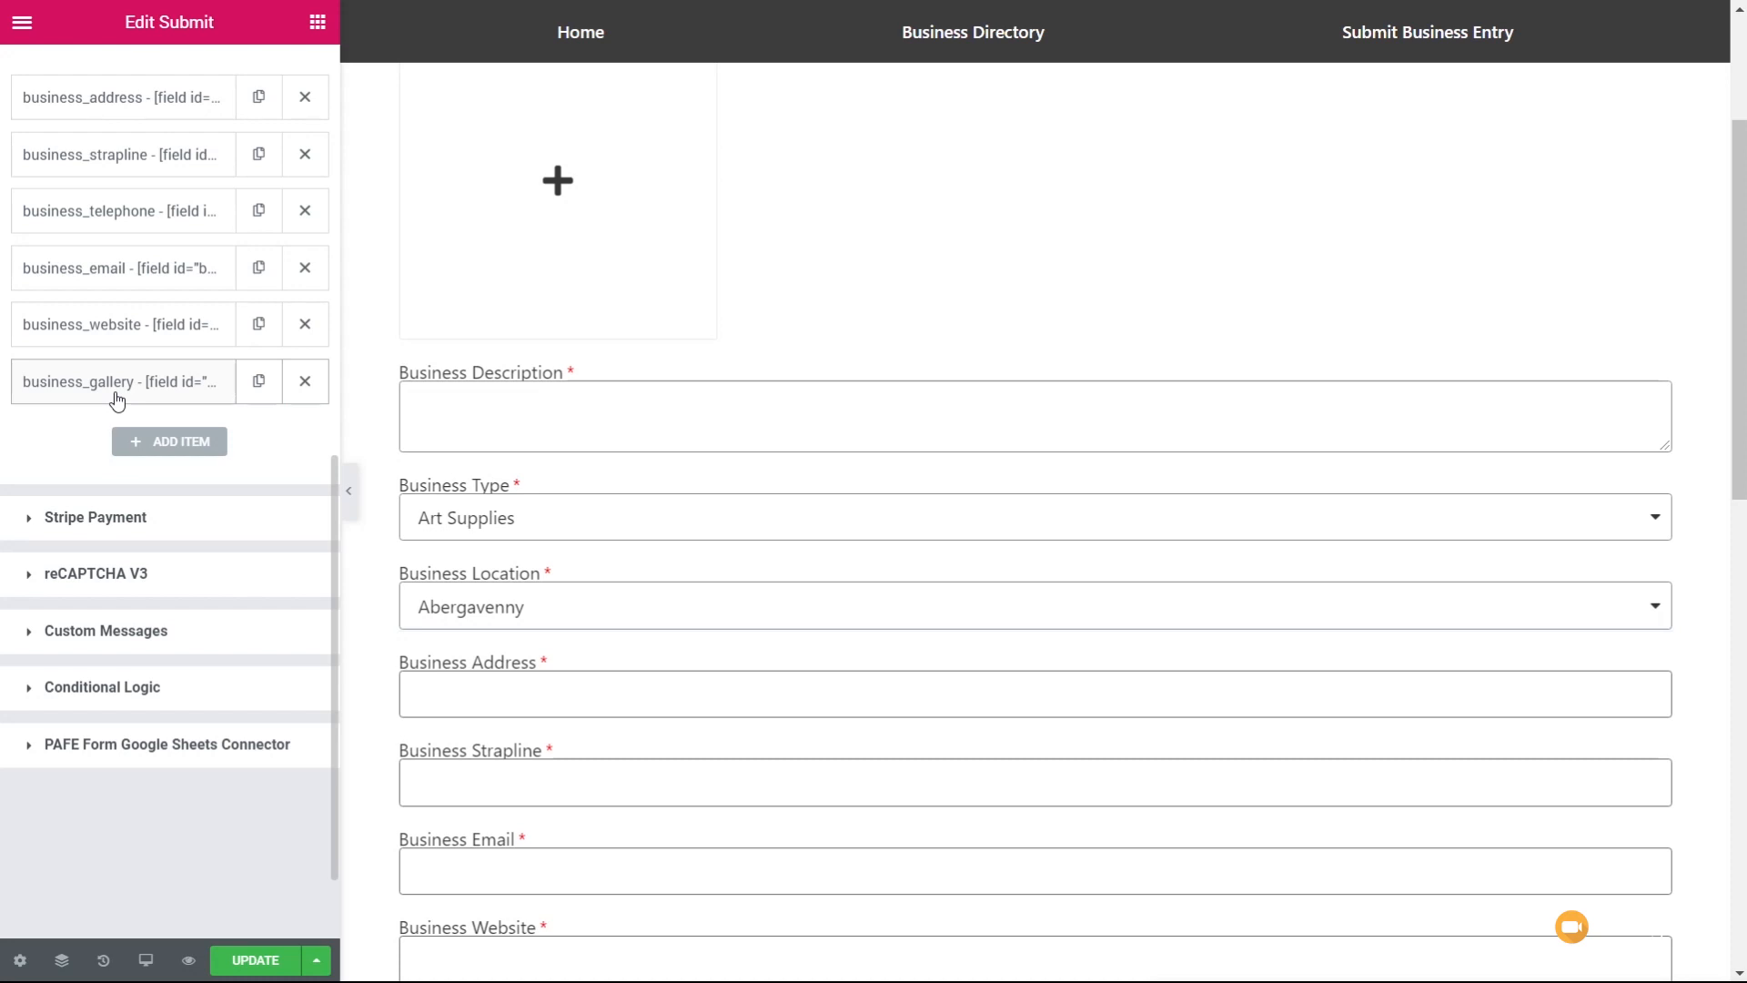
# Add Email to the submit button's actions after submit and review the email settings.
pyautogui.scroll(10, 73, 470)
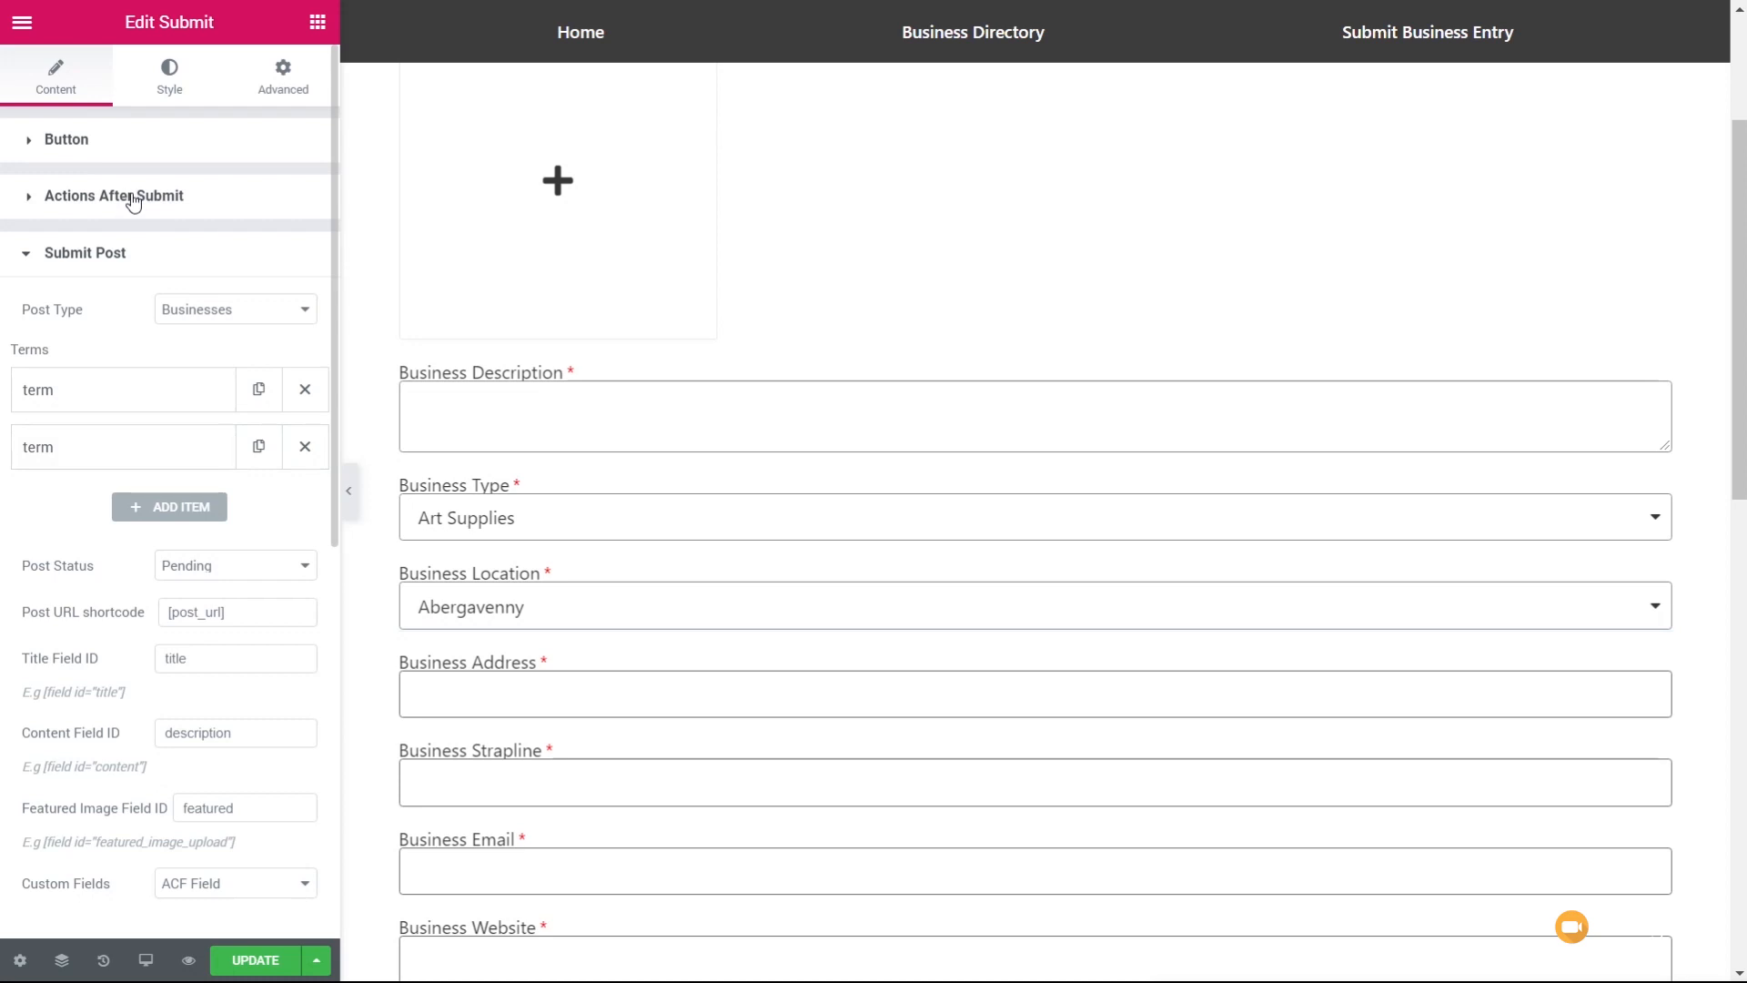
pyautogui.click(131, 198)
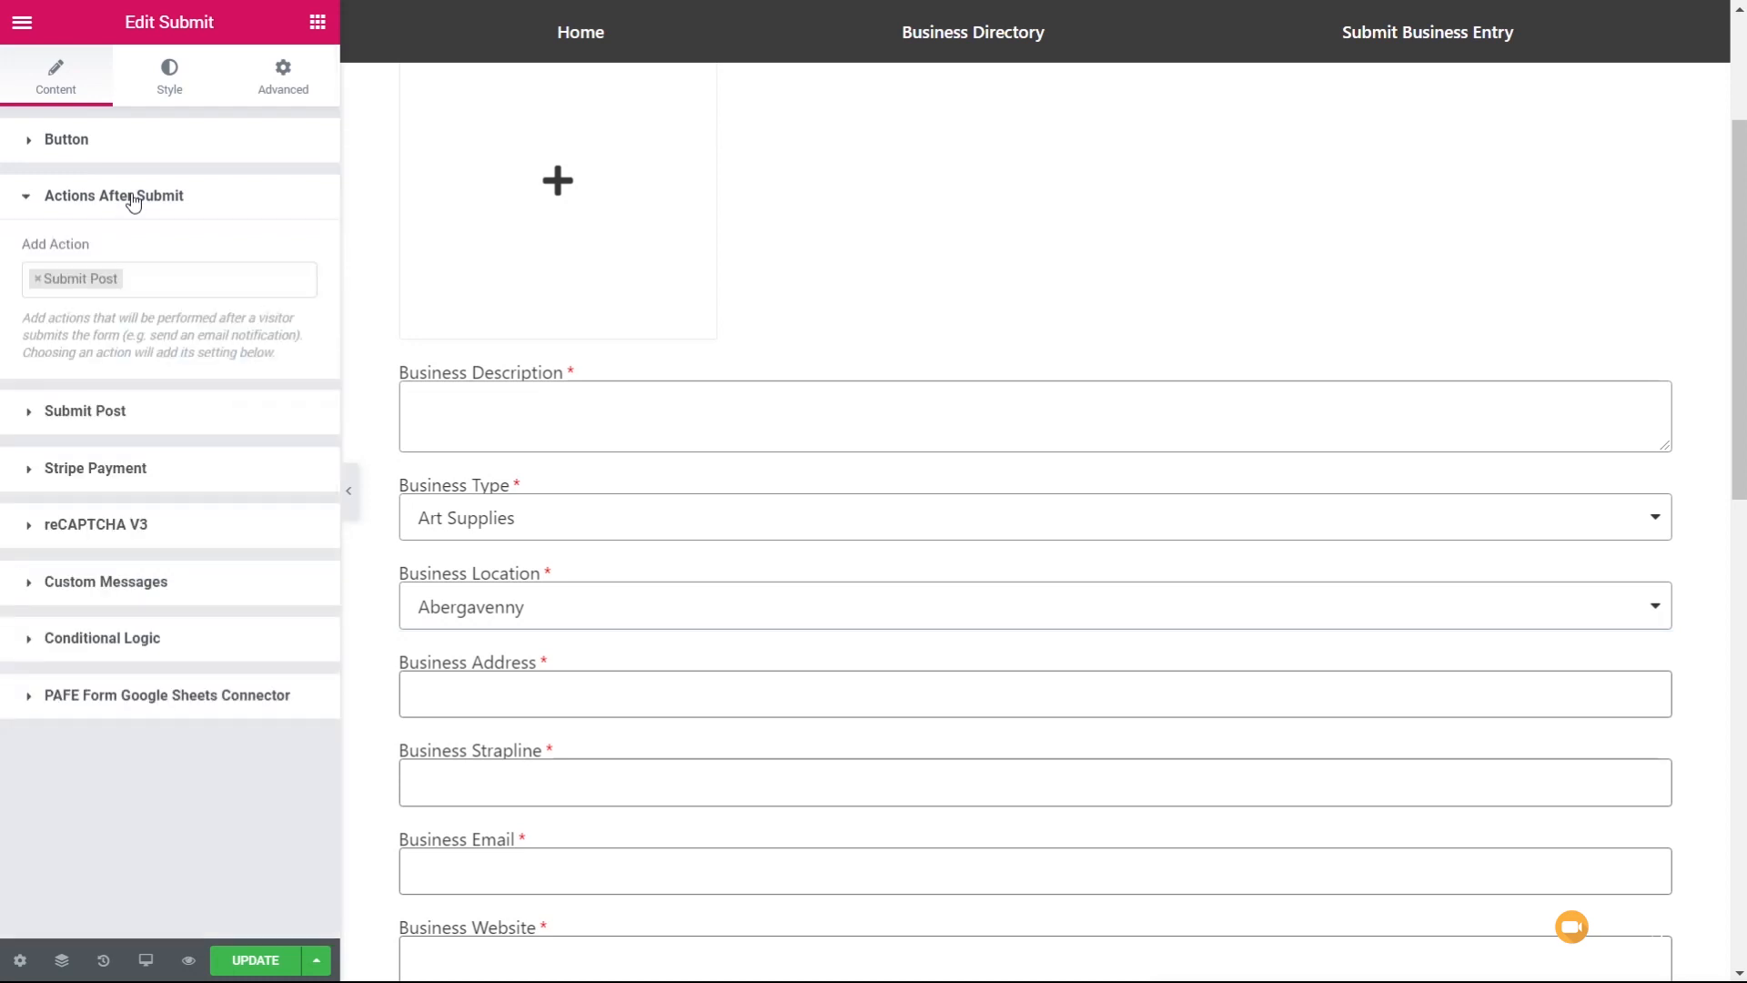
pyautogui.click(198, 288)
pyautogui.click(166, 318)
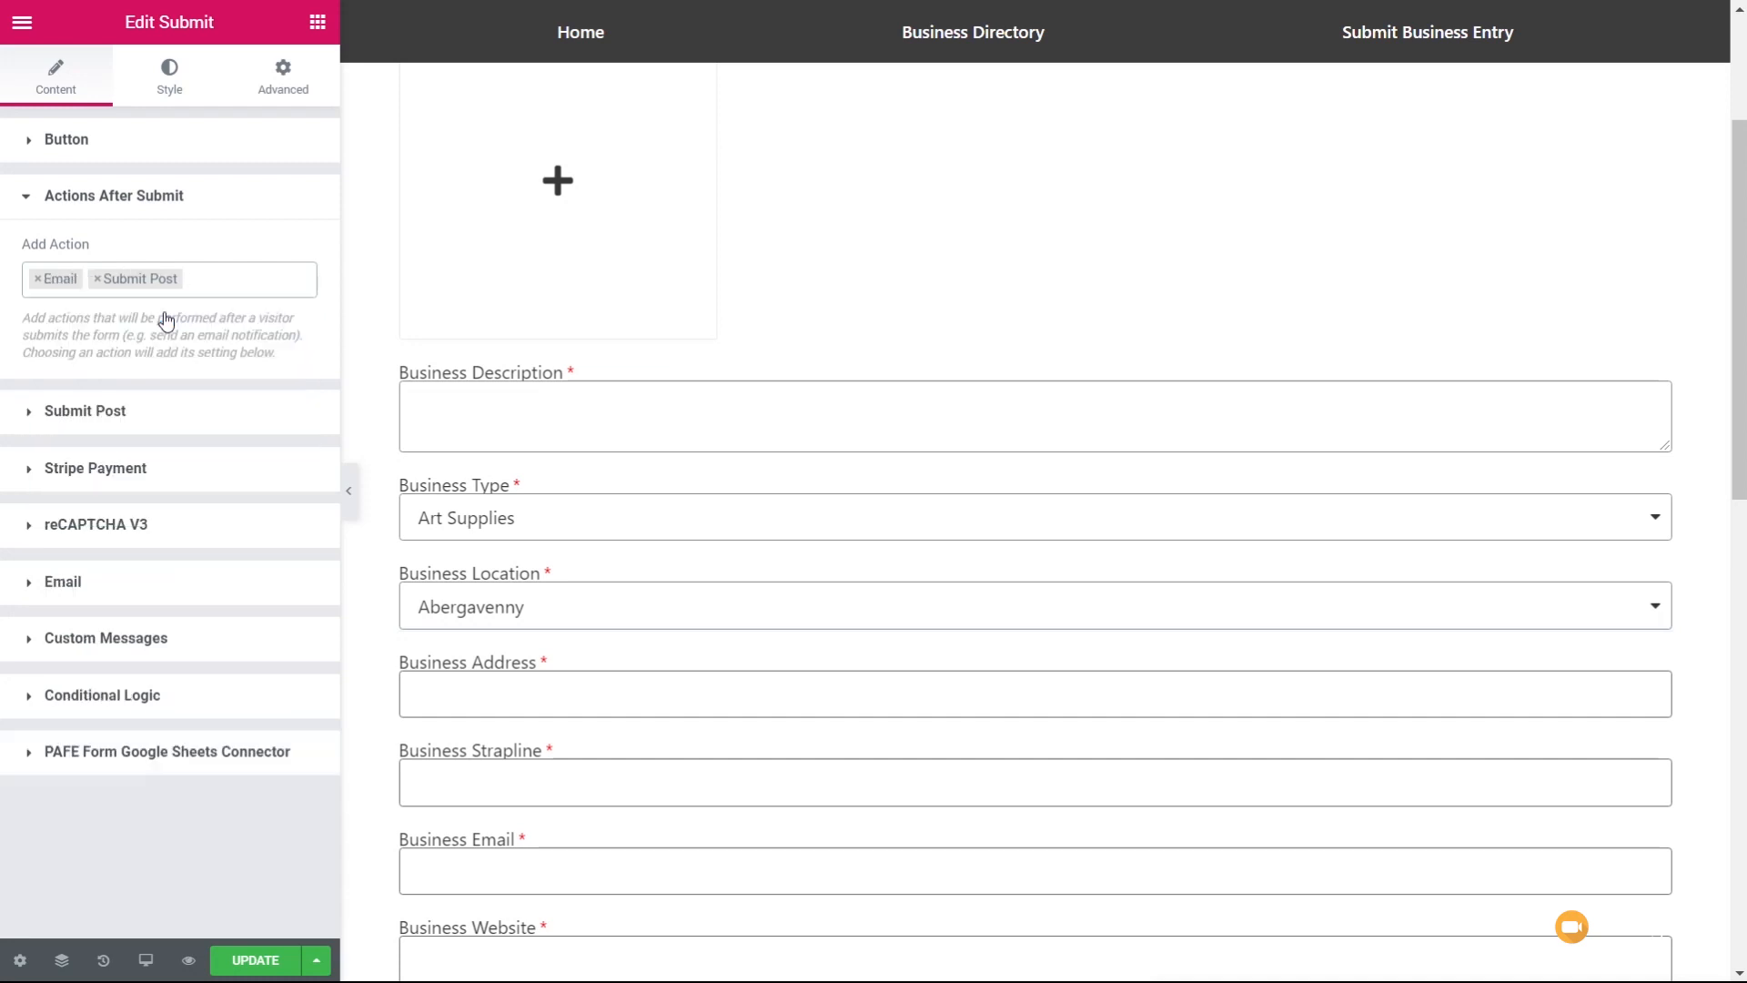
pyautogui.click(73, 582)
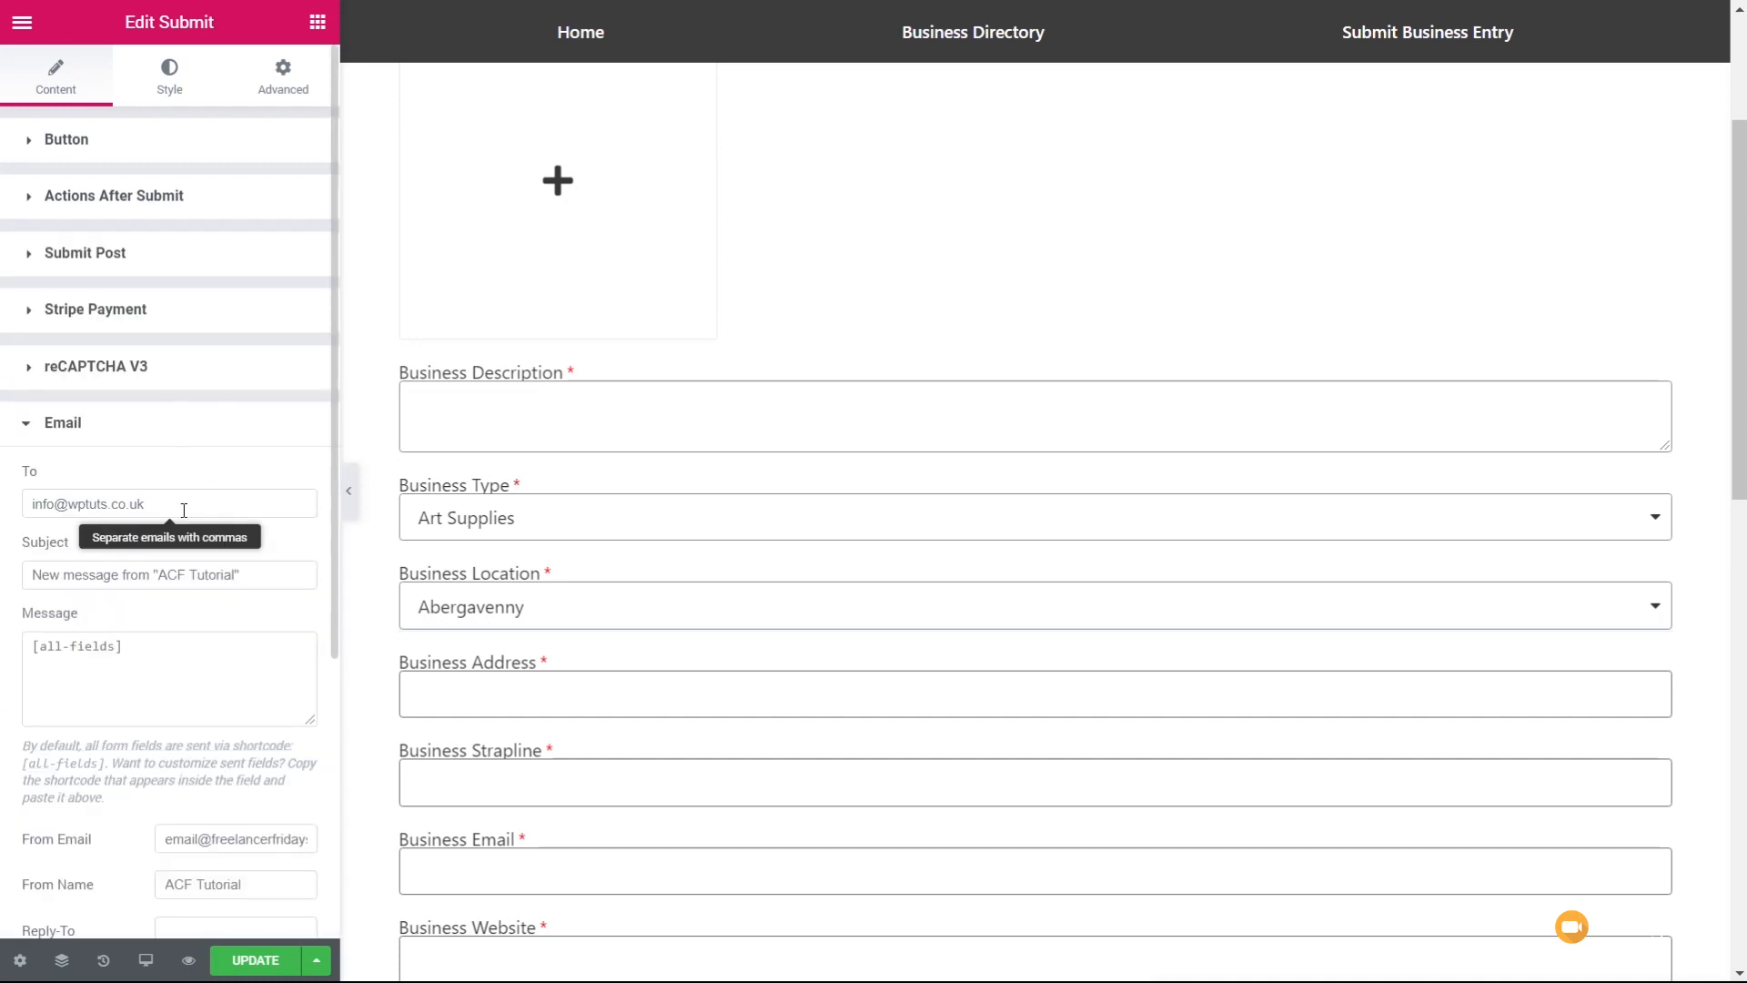
pyautogui.click(69, 434)
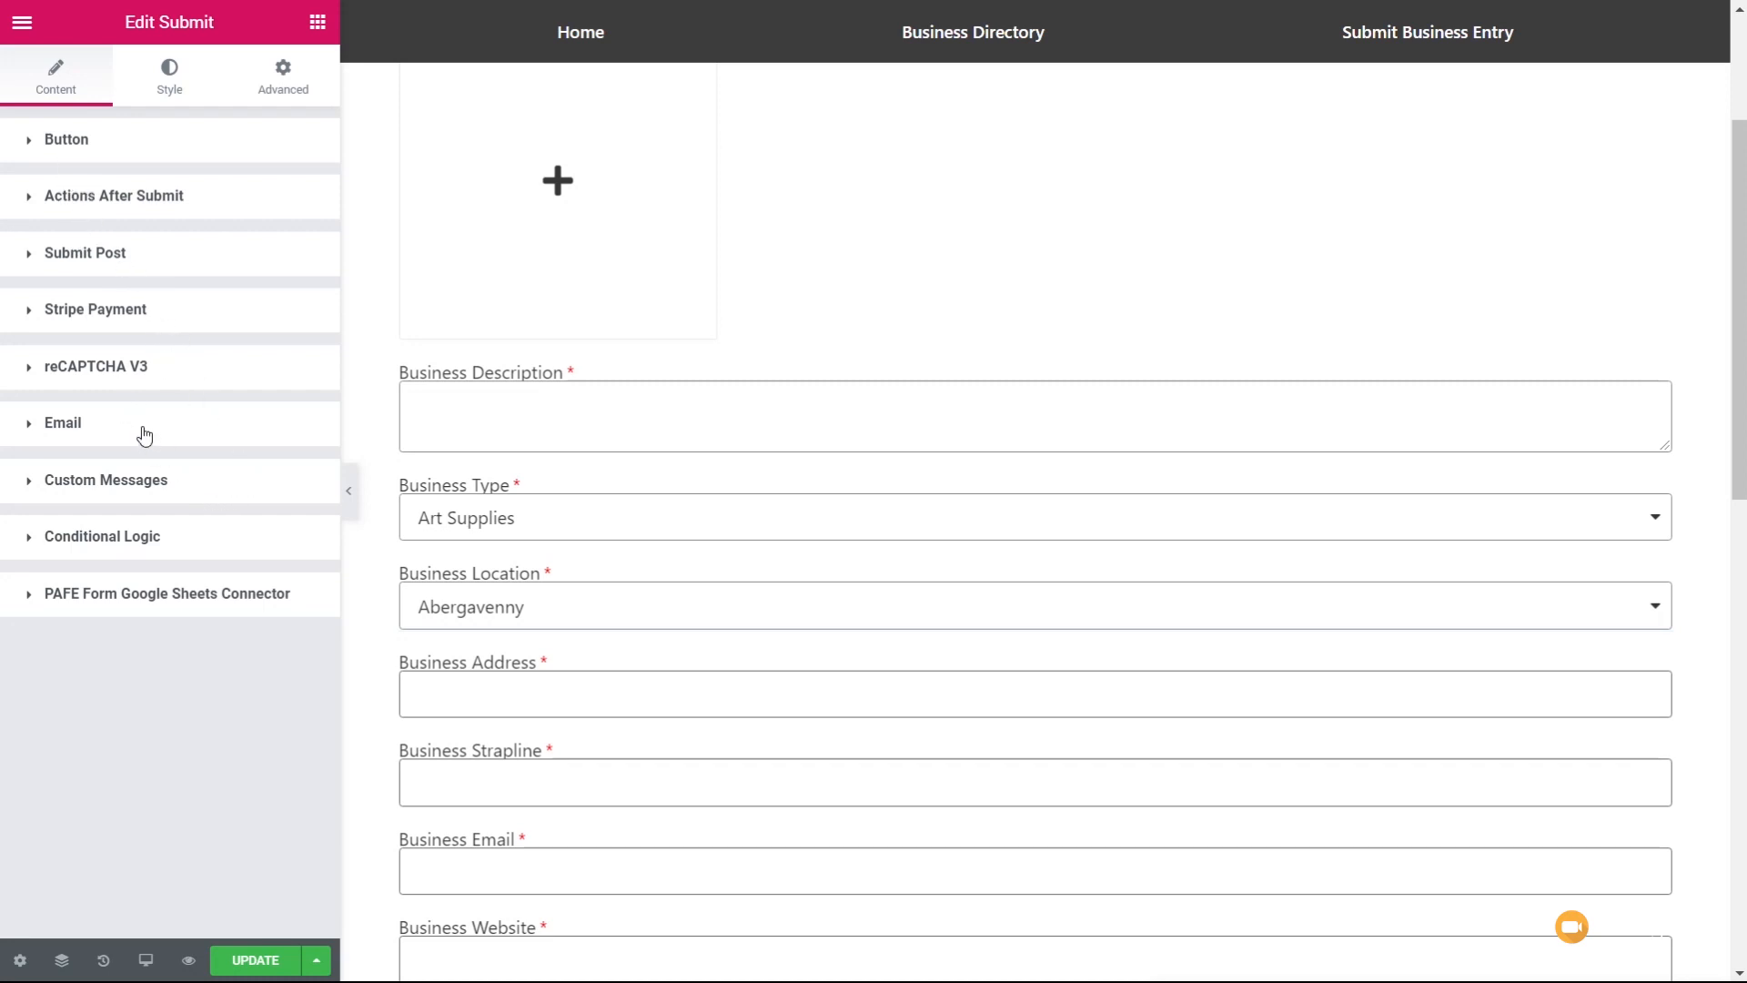
# Remove the Email action so that only Submit Post runs after submission, and update the page.
pyautogui.click(106, 258)
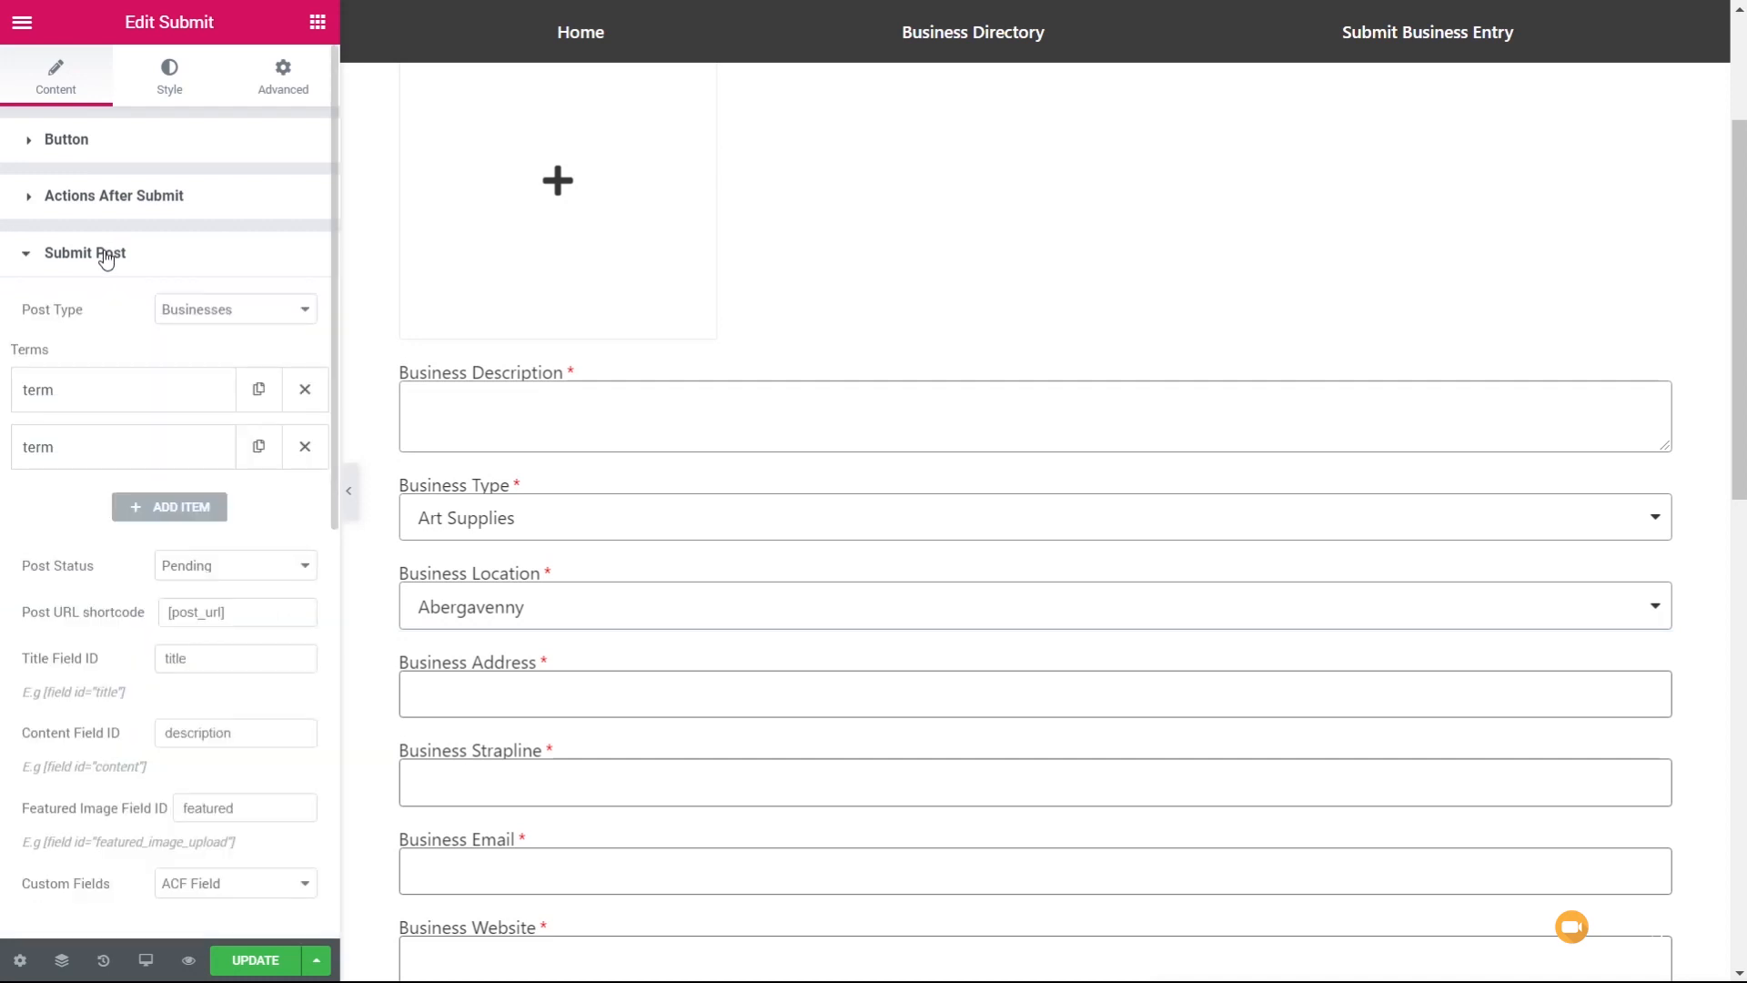
pyautogui.click(86, 202)
pyautogui.click(38, 278)
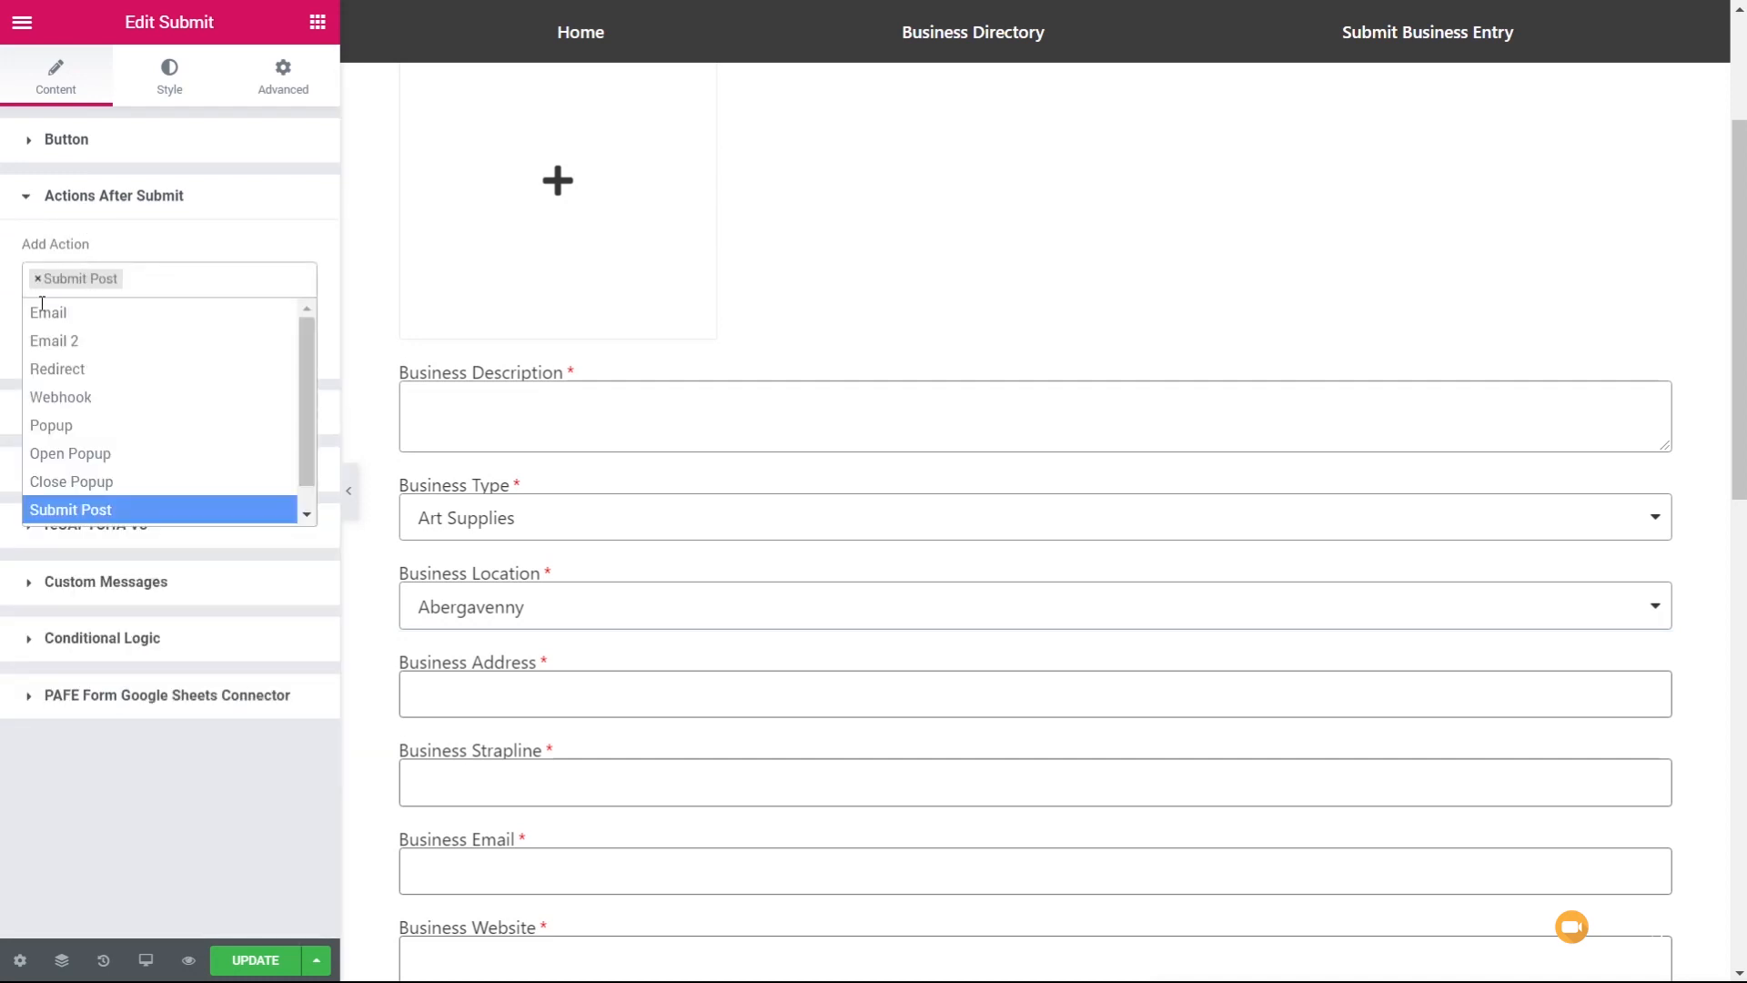
pyautogui.click(97, 196)
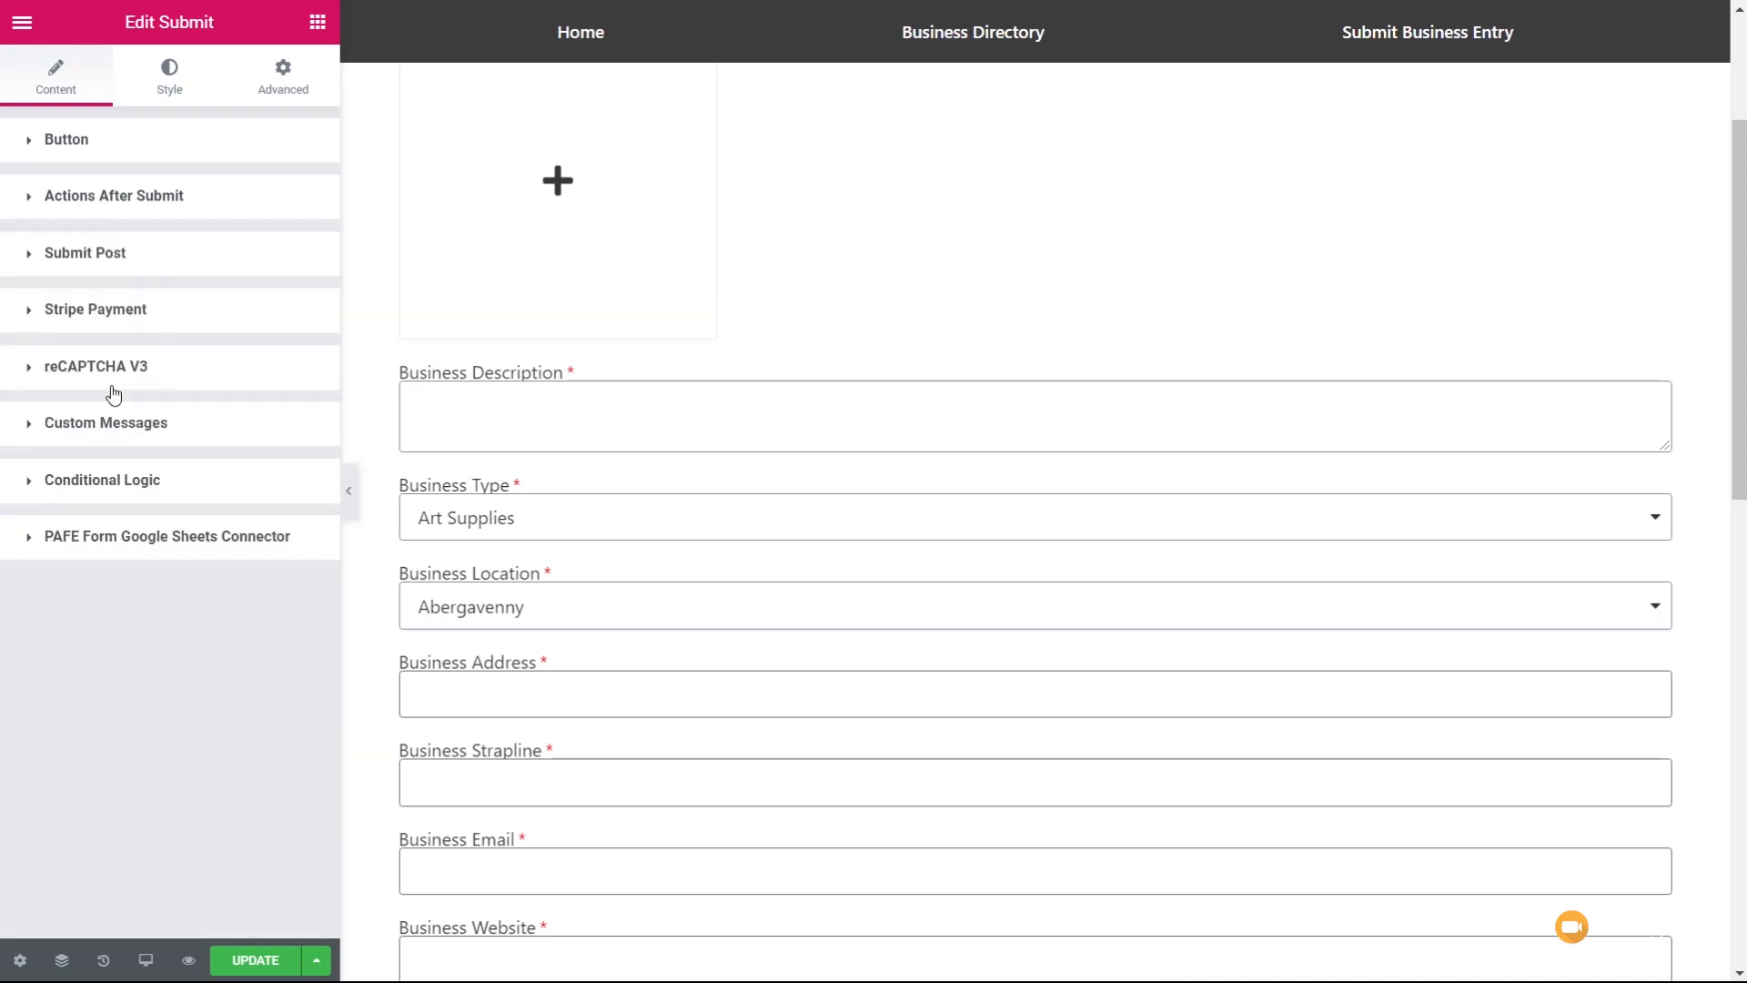
pyautogui.click(264, 964)
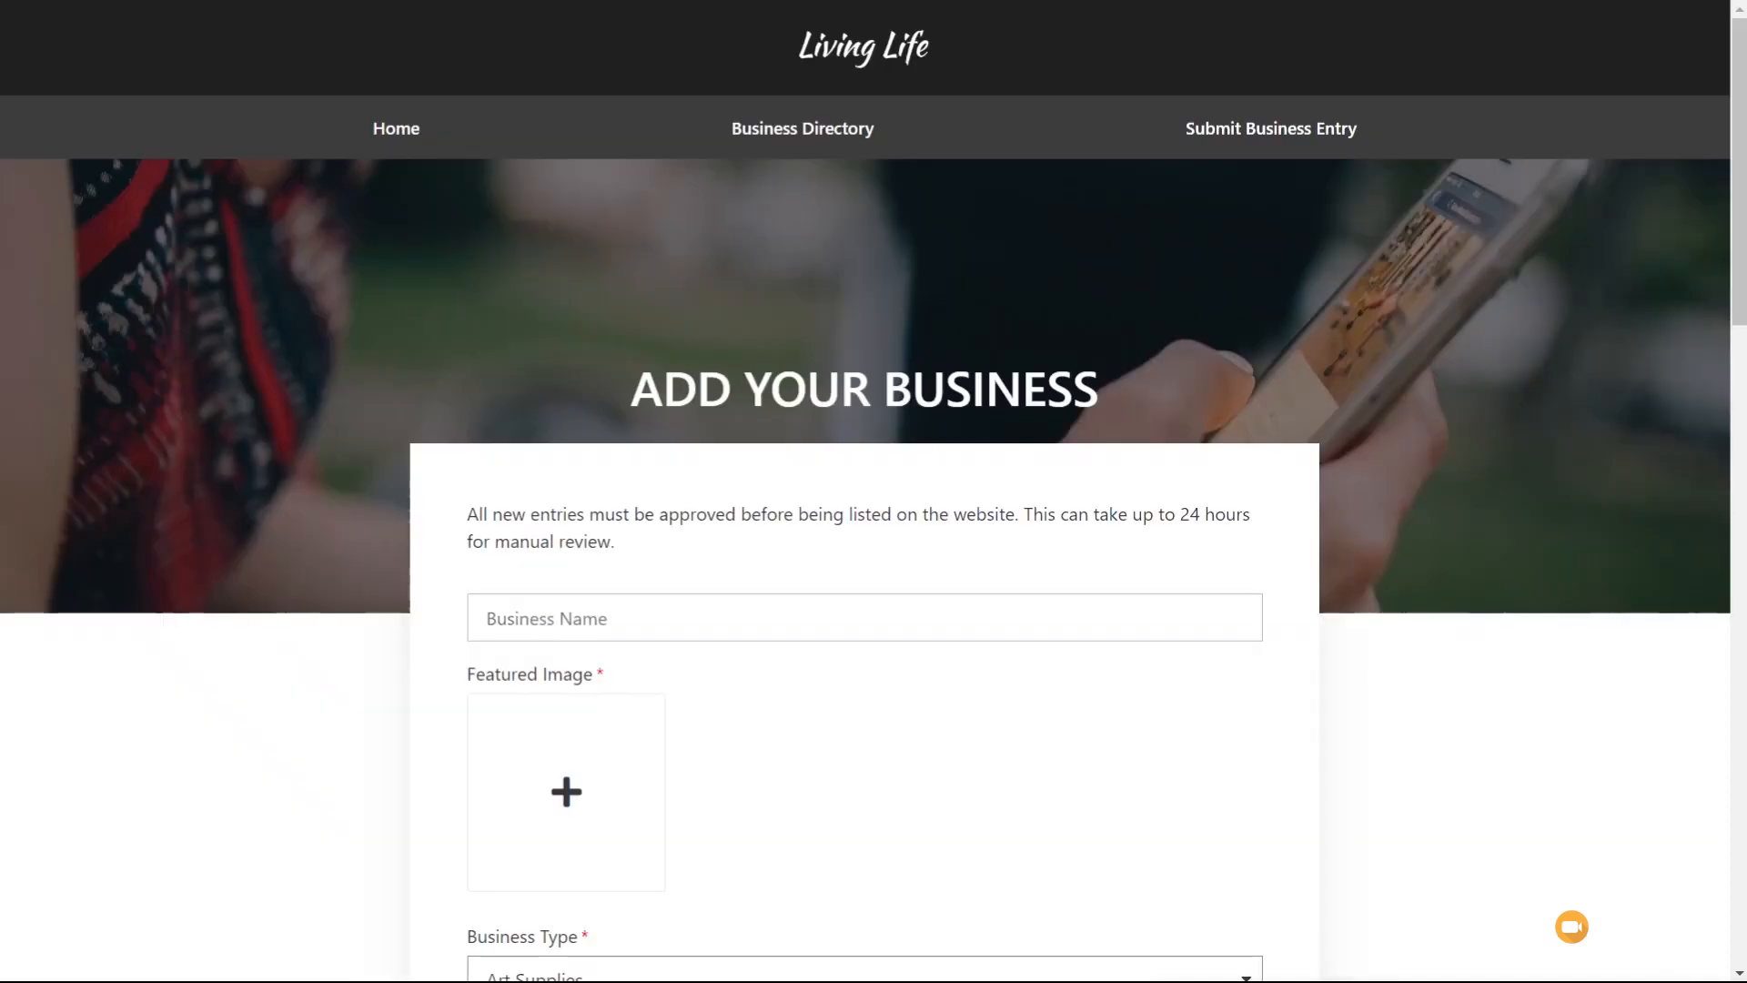
# On the live Add Your Business form, enter the business name Wibble Inc and upload YT.jpg as the featured image.
pyautogui.click(832, 622)
pyautogui.write('Wibble Inc')
pyautogui.scroll(-3, 894, 597)
pyautogui.click(616, 587)
pyautogui.click(428, 455)
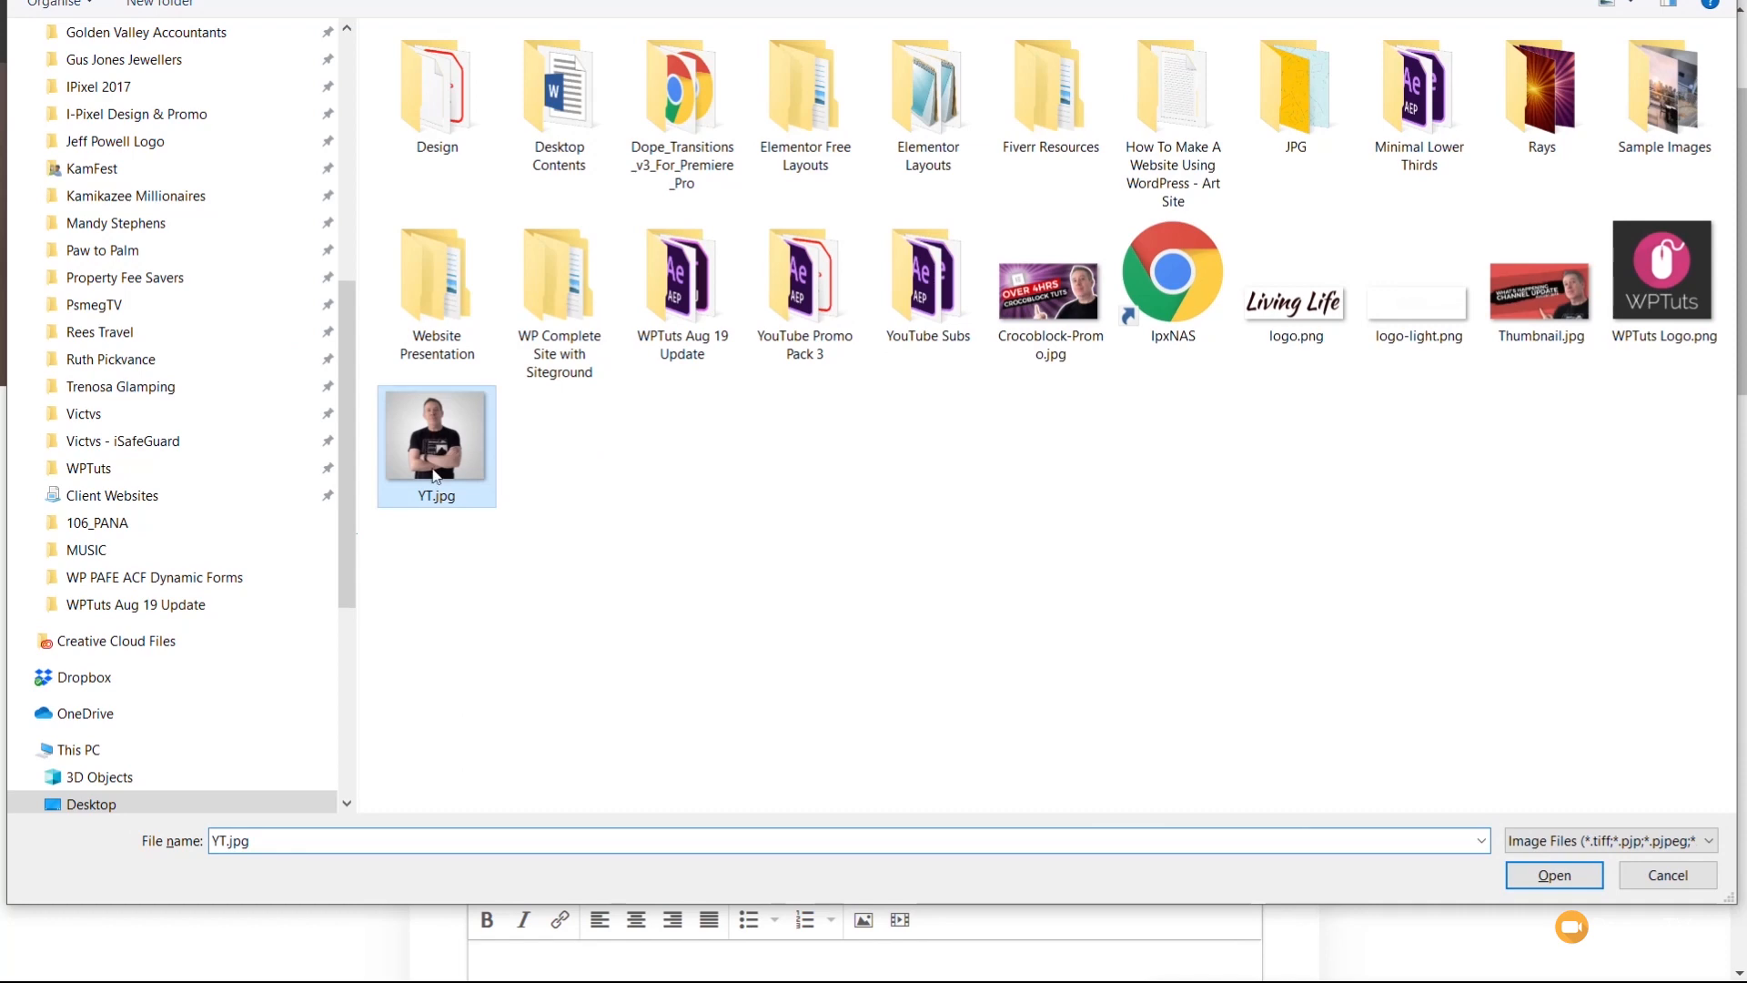
pyautogui.click(1553, 876)
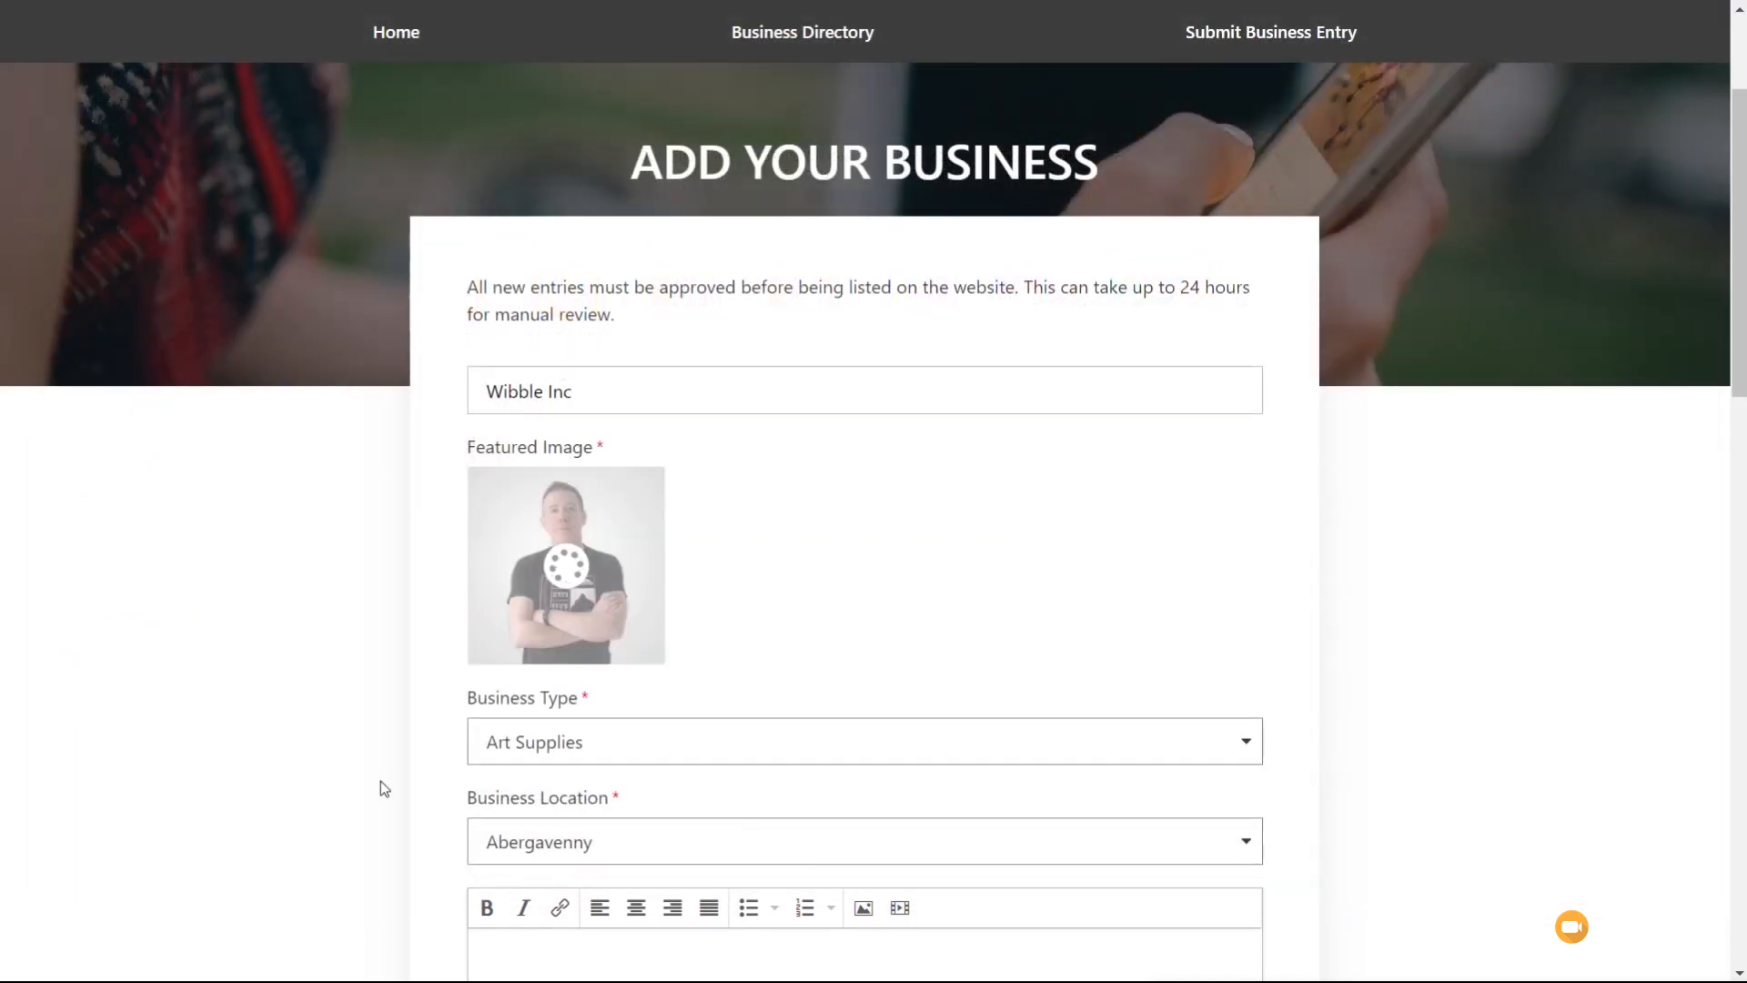
# Set the business type to Web Design and the business location to Cardiff.
pyautogui.scroll(-2, 362, 702)
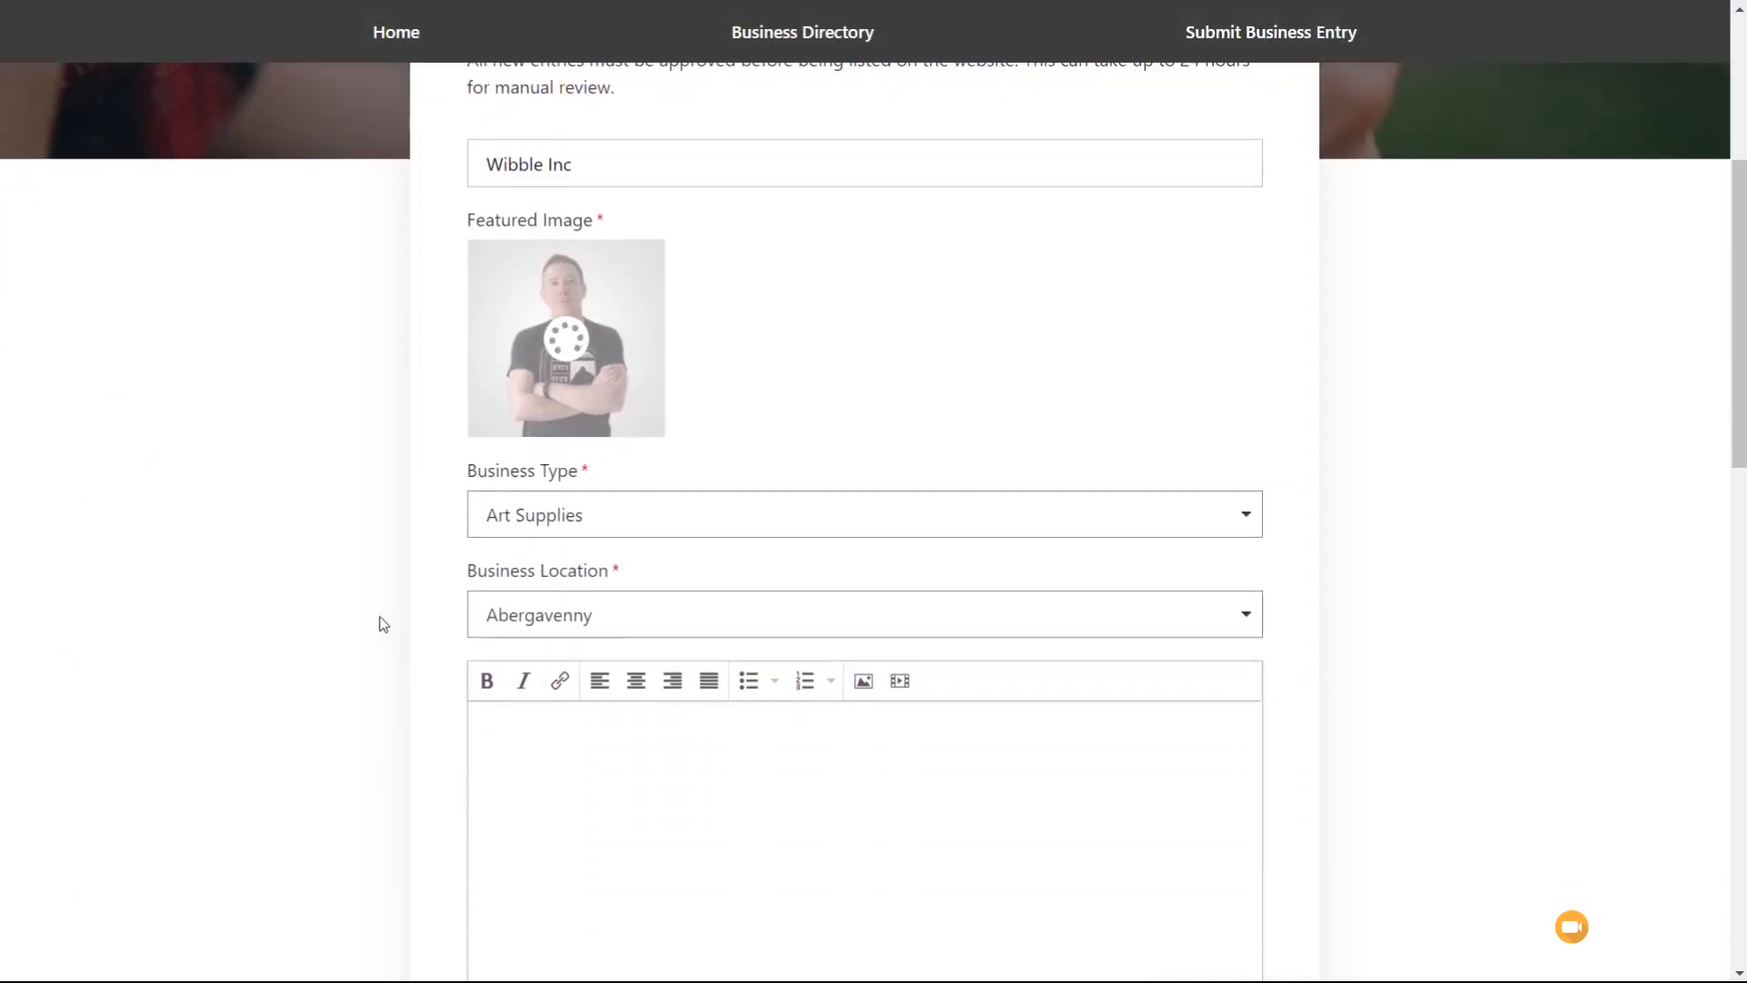
pyautogui.click(539, 519)
pyautogui.click(543, 606)
pyautogui.click(544, 608)
pyautogui.click(505, 698)
# Write "This is a description" in the business description editor, correcting the misspelled word.
pyautogui.scroll(-1, 366, 690)
pyautogui.scroll(-1, 365, 690)
pyautogui.click(620, 601)
pyautogui.write('This a')
pyautogui.write('i a description')
pyautogui.scroll(-3, 783, 570)
pyautogui.rightClick(523, 171)
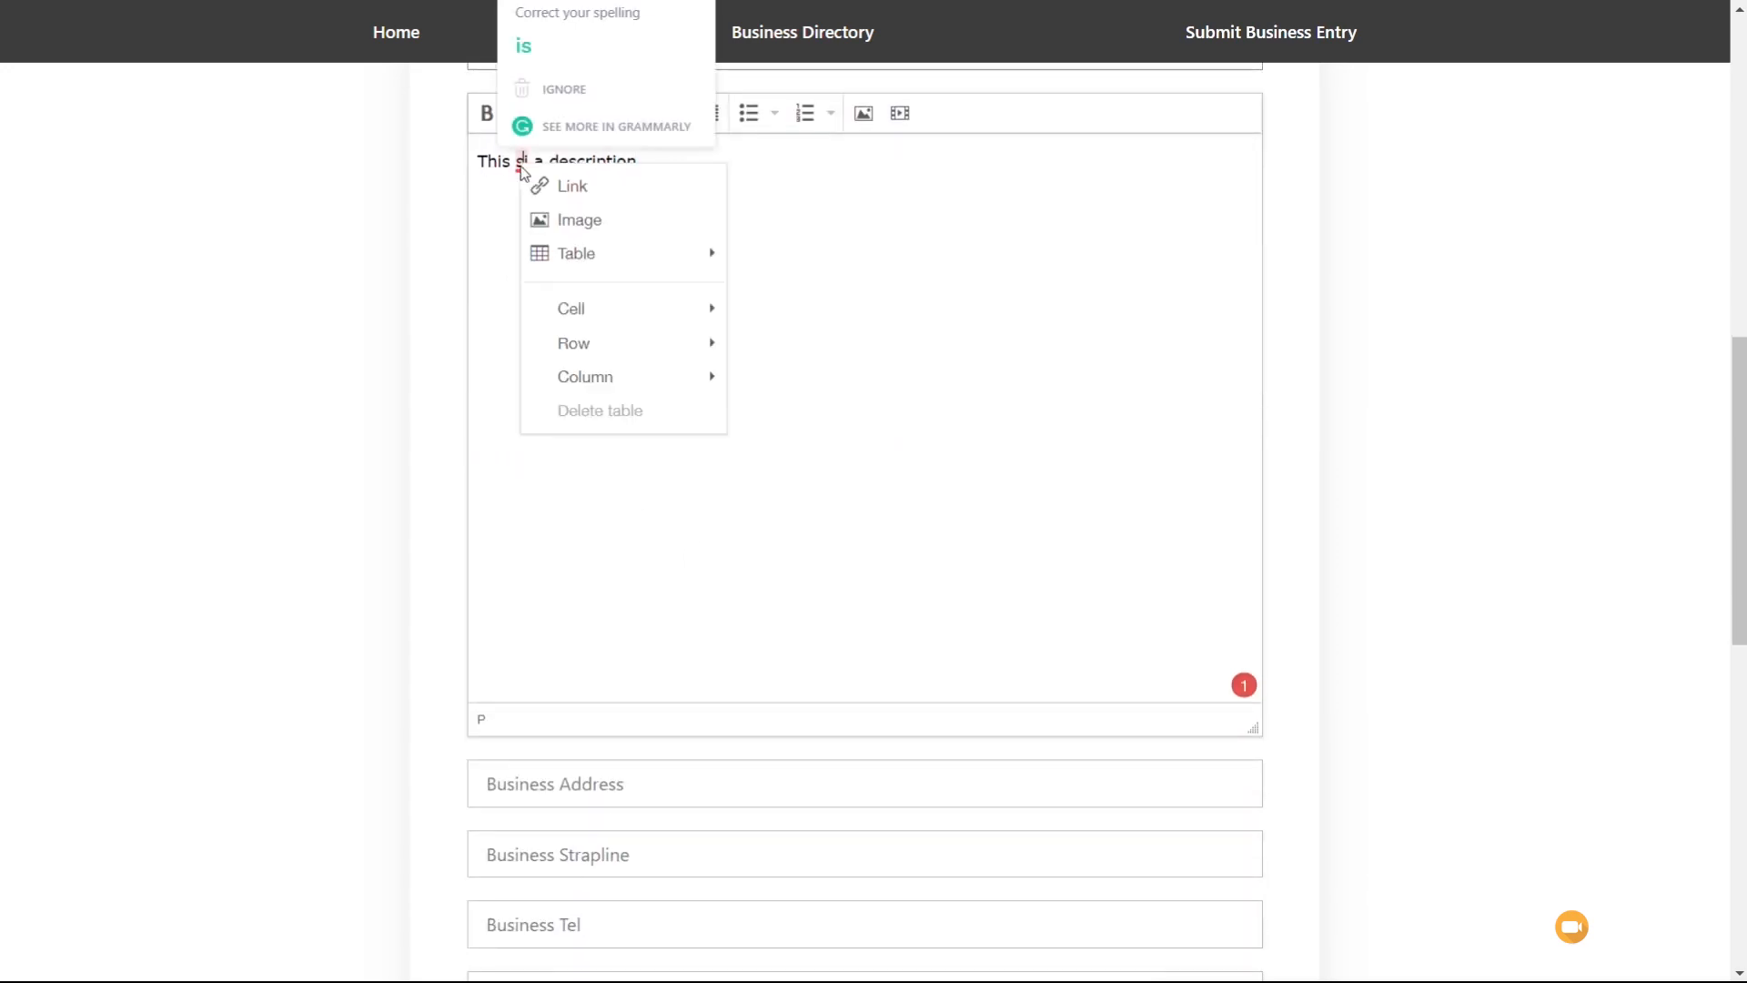
# Enter Cardiff as the business address, Whohoo as the strapline, and fill in the business telephone number.
pyautogui.scroll(-3, 583, 364)
pyautogui.click(614, 437)
pyautogui.write('Cardiff')
pyautogui.click(570, 505)
pyautogui.write('Whohoo12345123123')
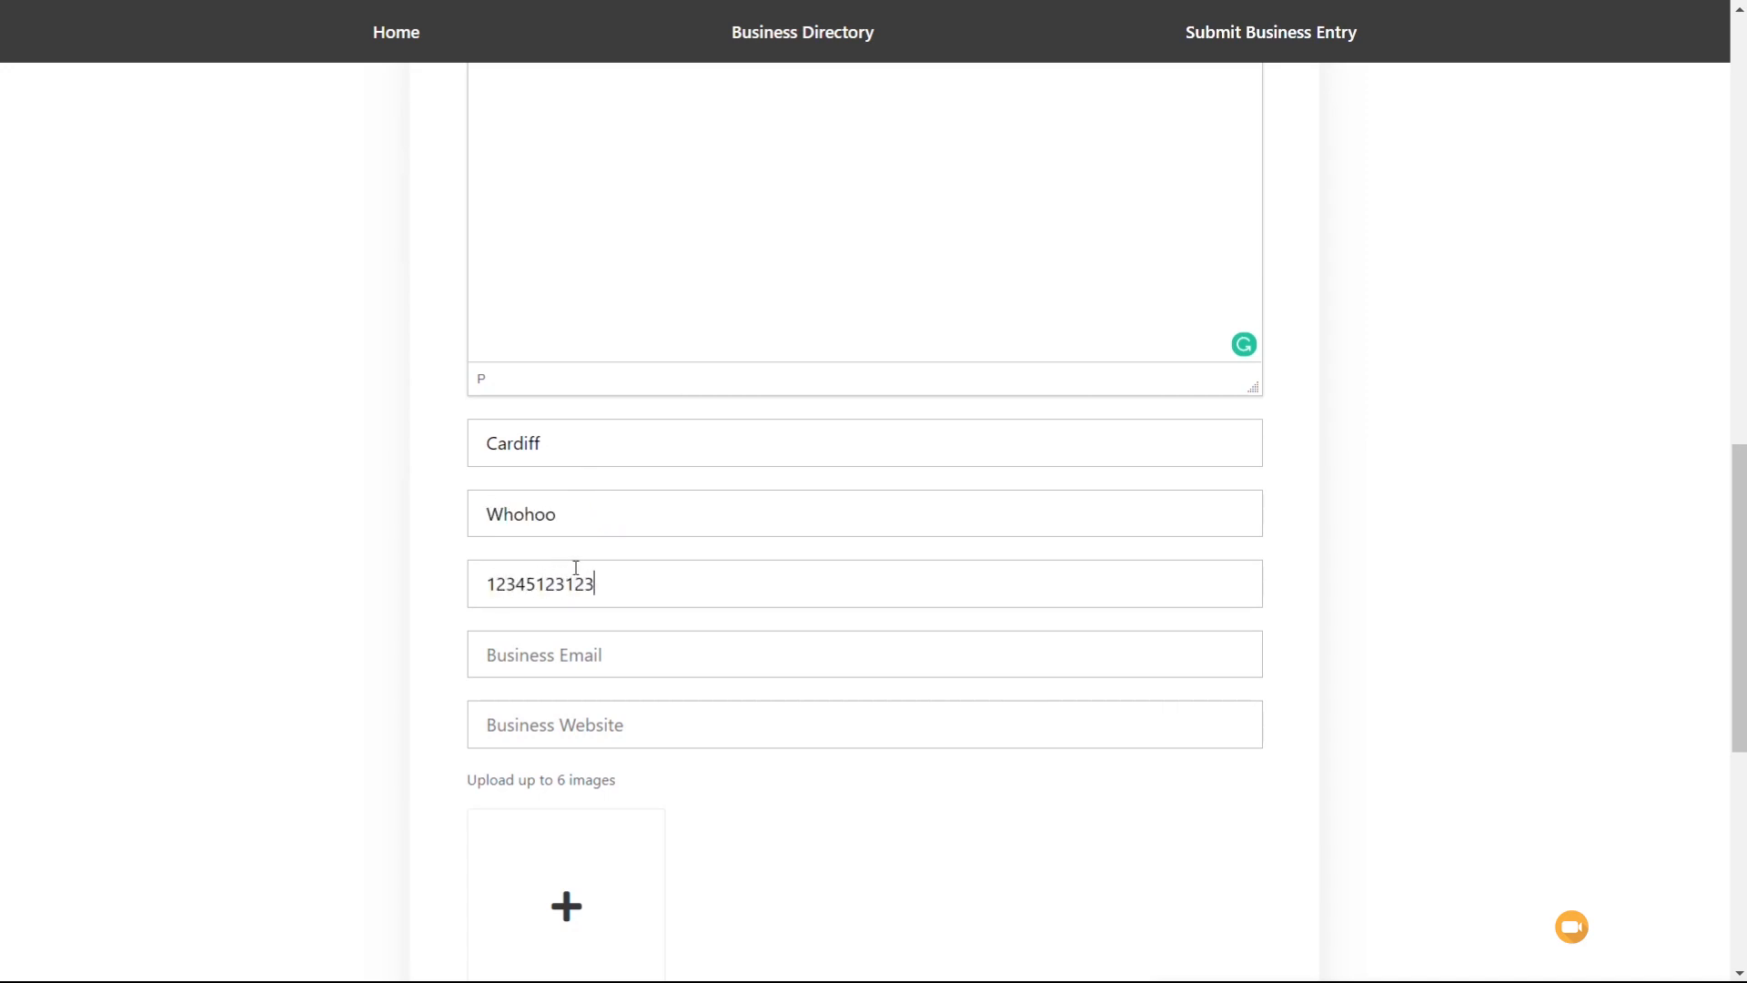
pyautogui.click(564, 655)
pyautogui.write('no@email.com')
pyautogui.click(543, 725)
pyautogui.write('https::wptuts.co.uk')
pyautogui.scroll(-4, 446, 622)
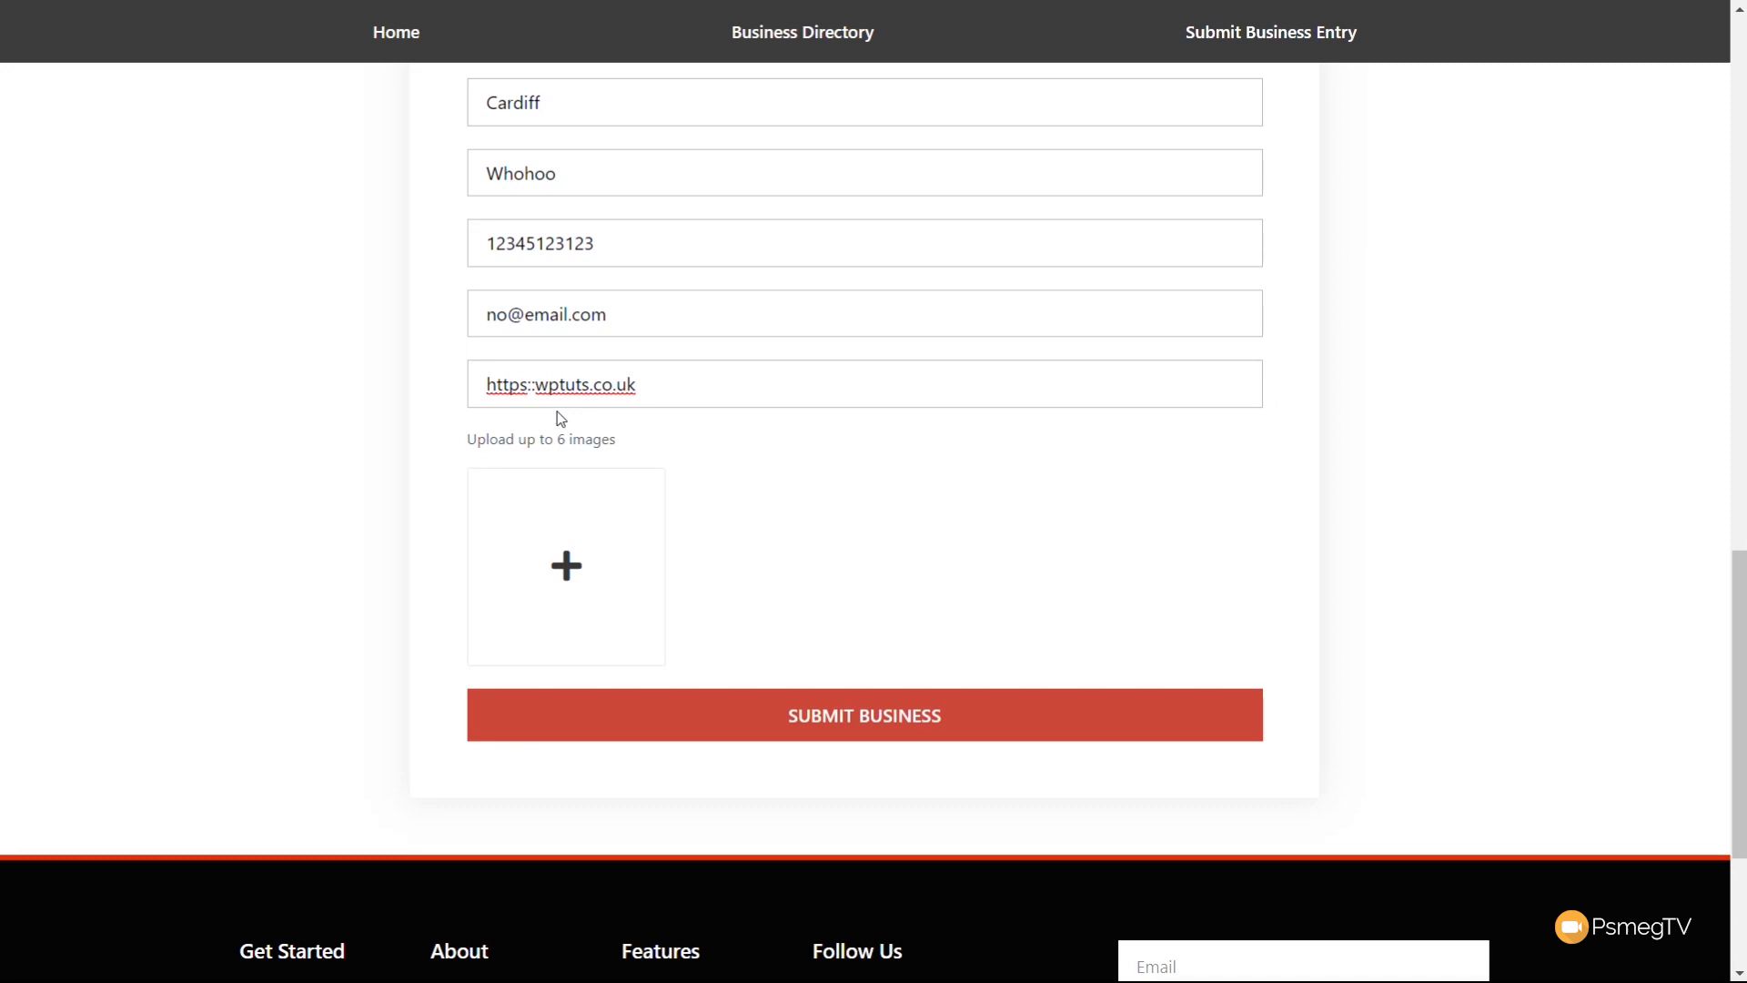
pyautogui.press('Delete')
pyautogui.write('//')
# Upload Crocoblock-Promo.jpg and Thumbnail.jpg as gallery images and submit the business form.
pyautogui.click(546, 530)
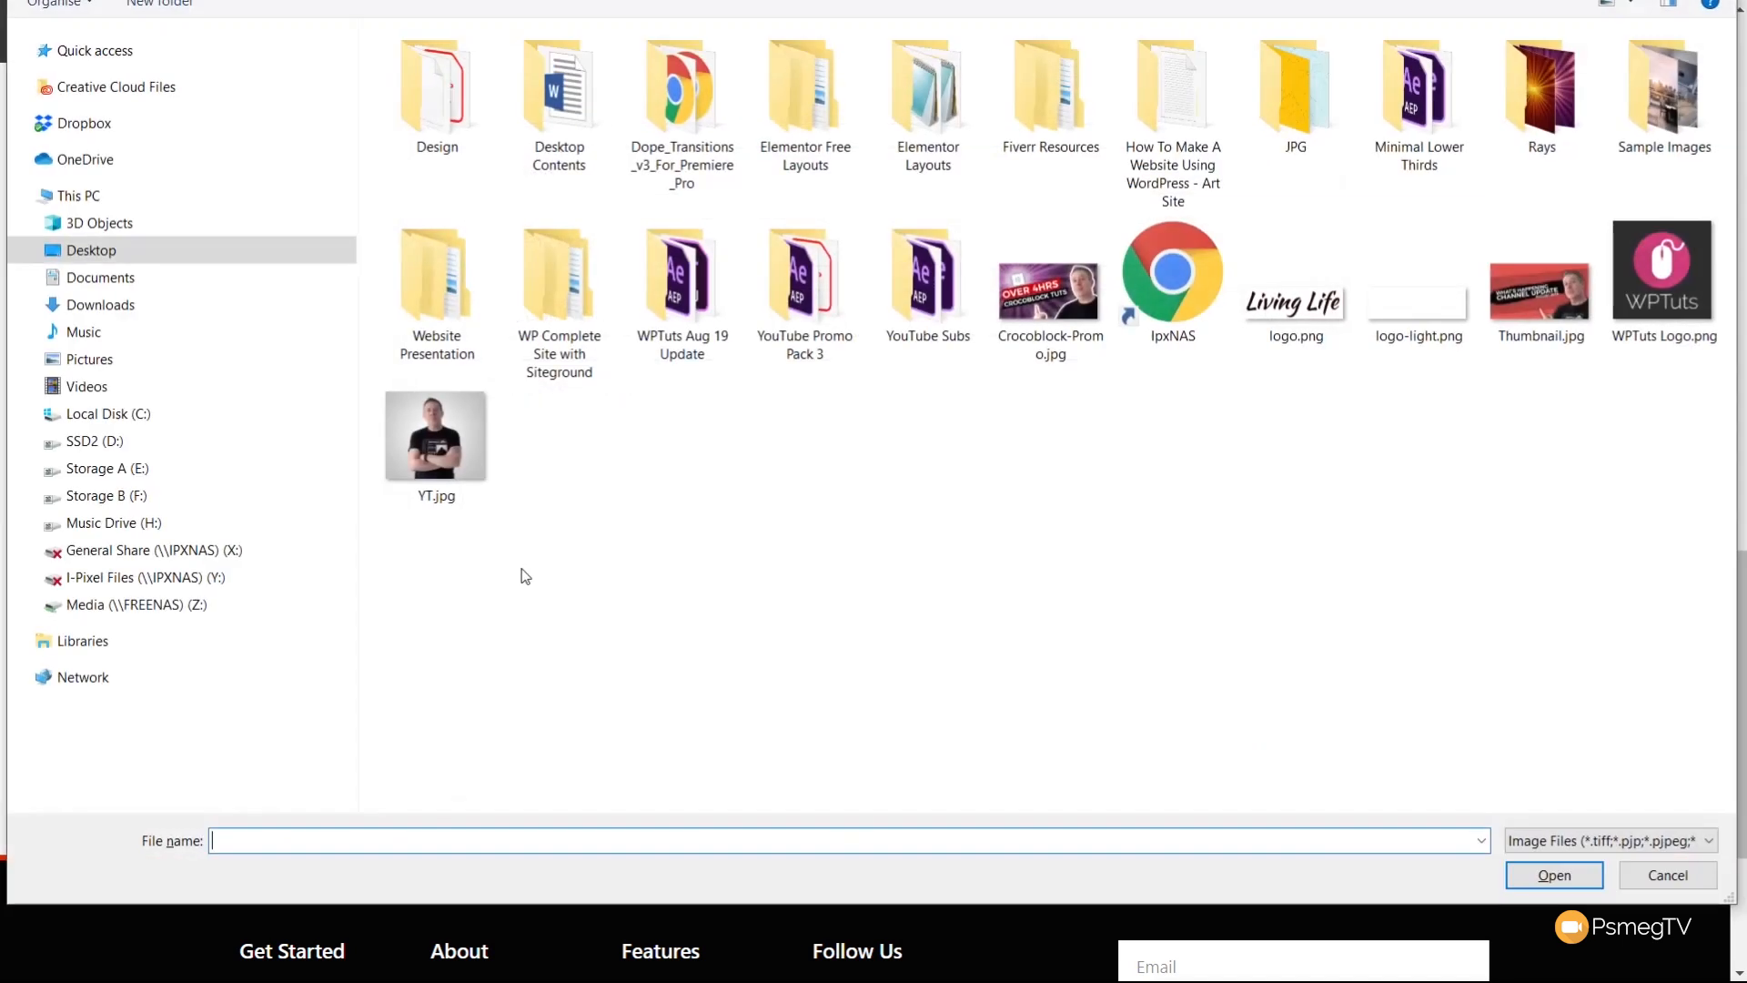
pyautogui.click(1056, 295)
pyautogui.keyDown('ctrl'); pyautogui.click(1540, 290); pyautogui.keyUp('ctrl')
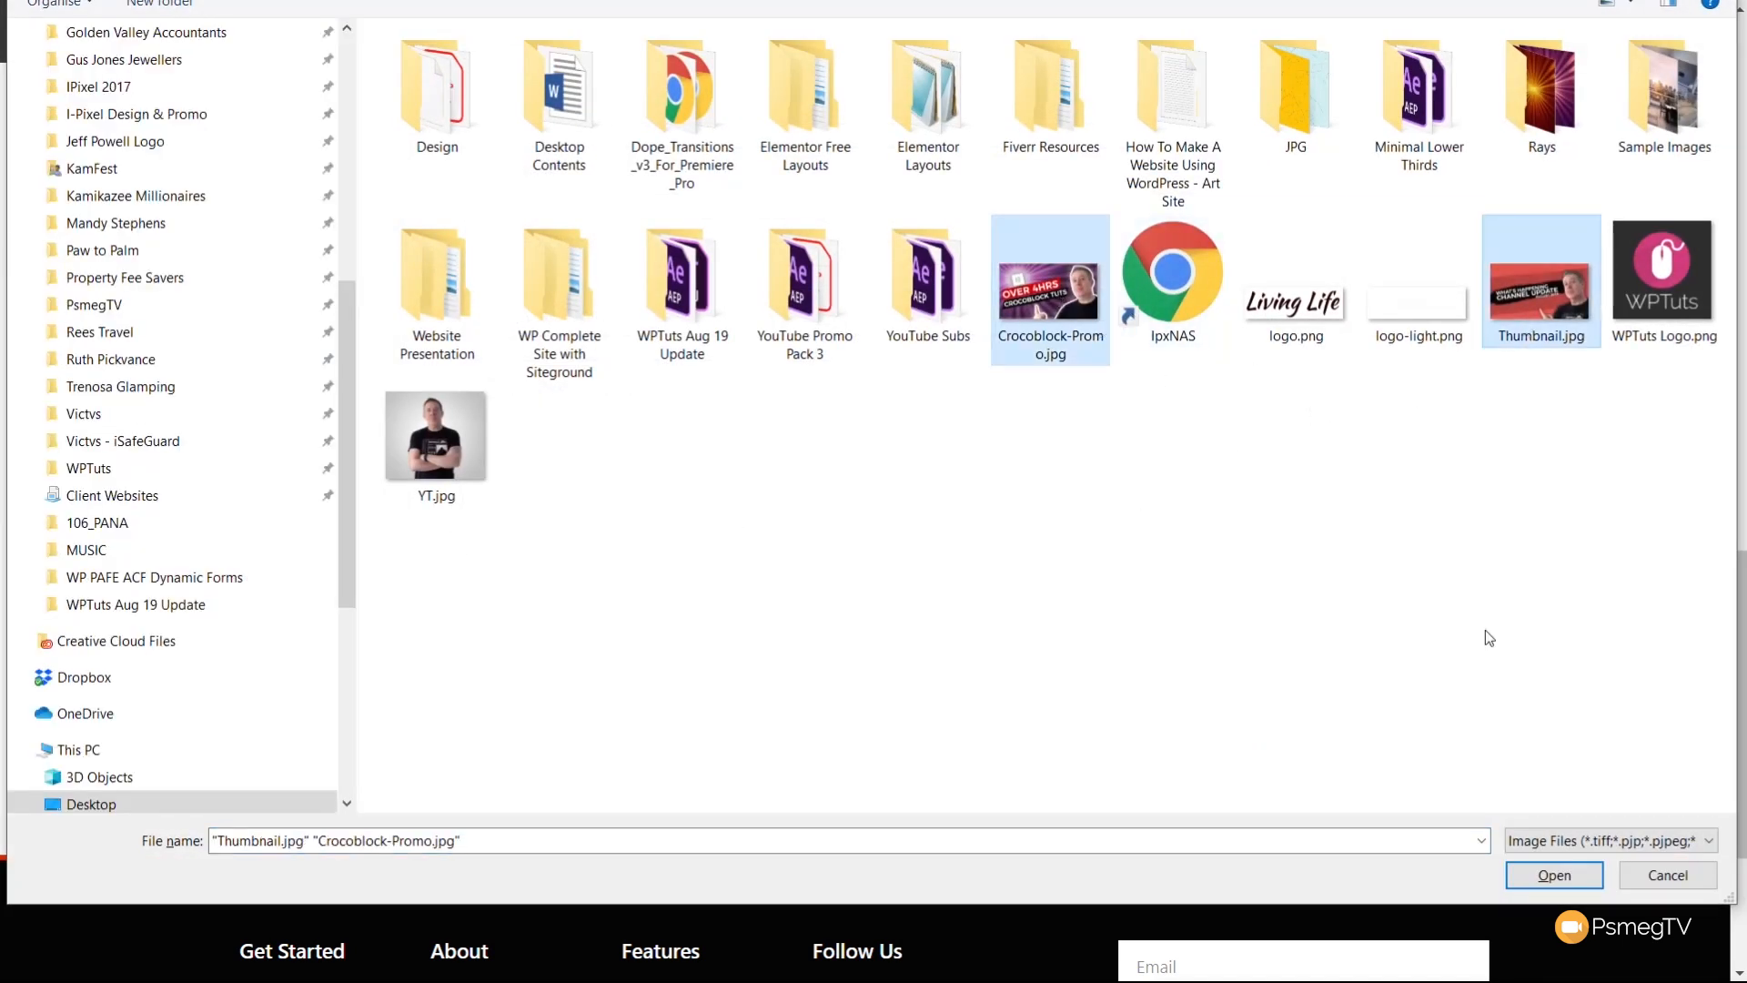
pyautogui.click(1556, 881)
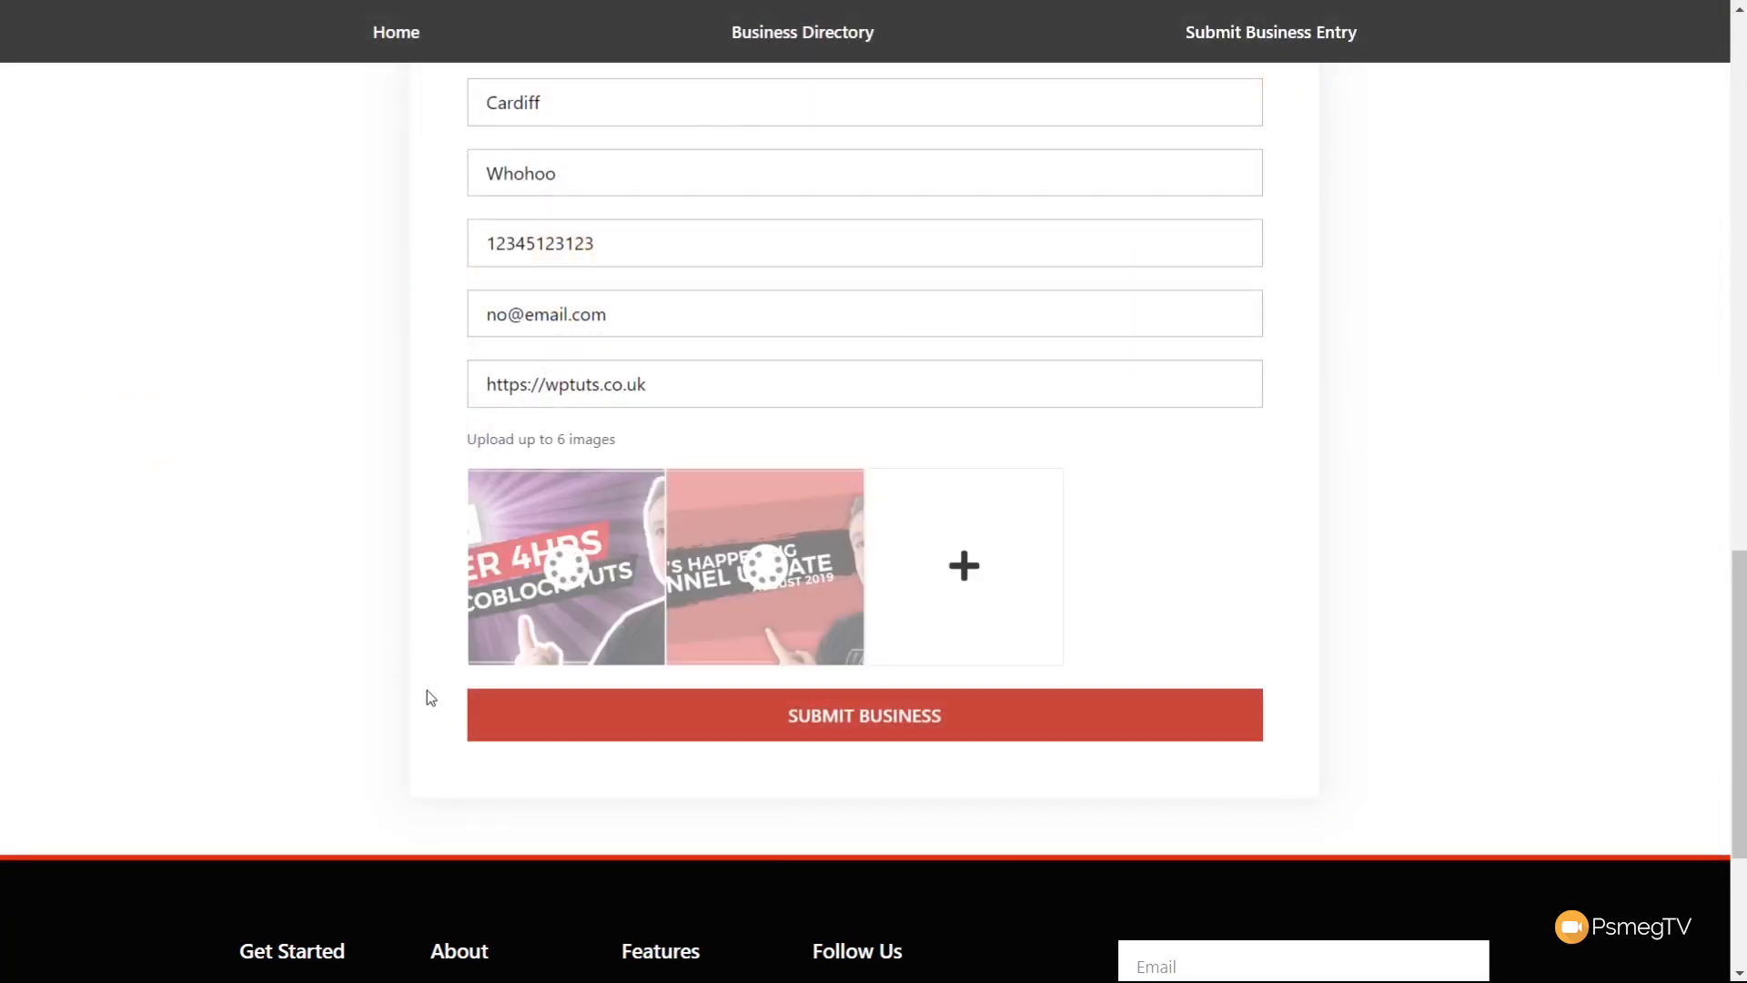
pyautogui.click(938, 724)
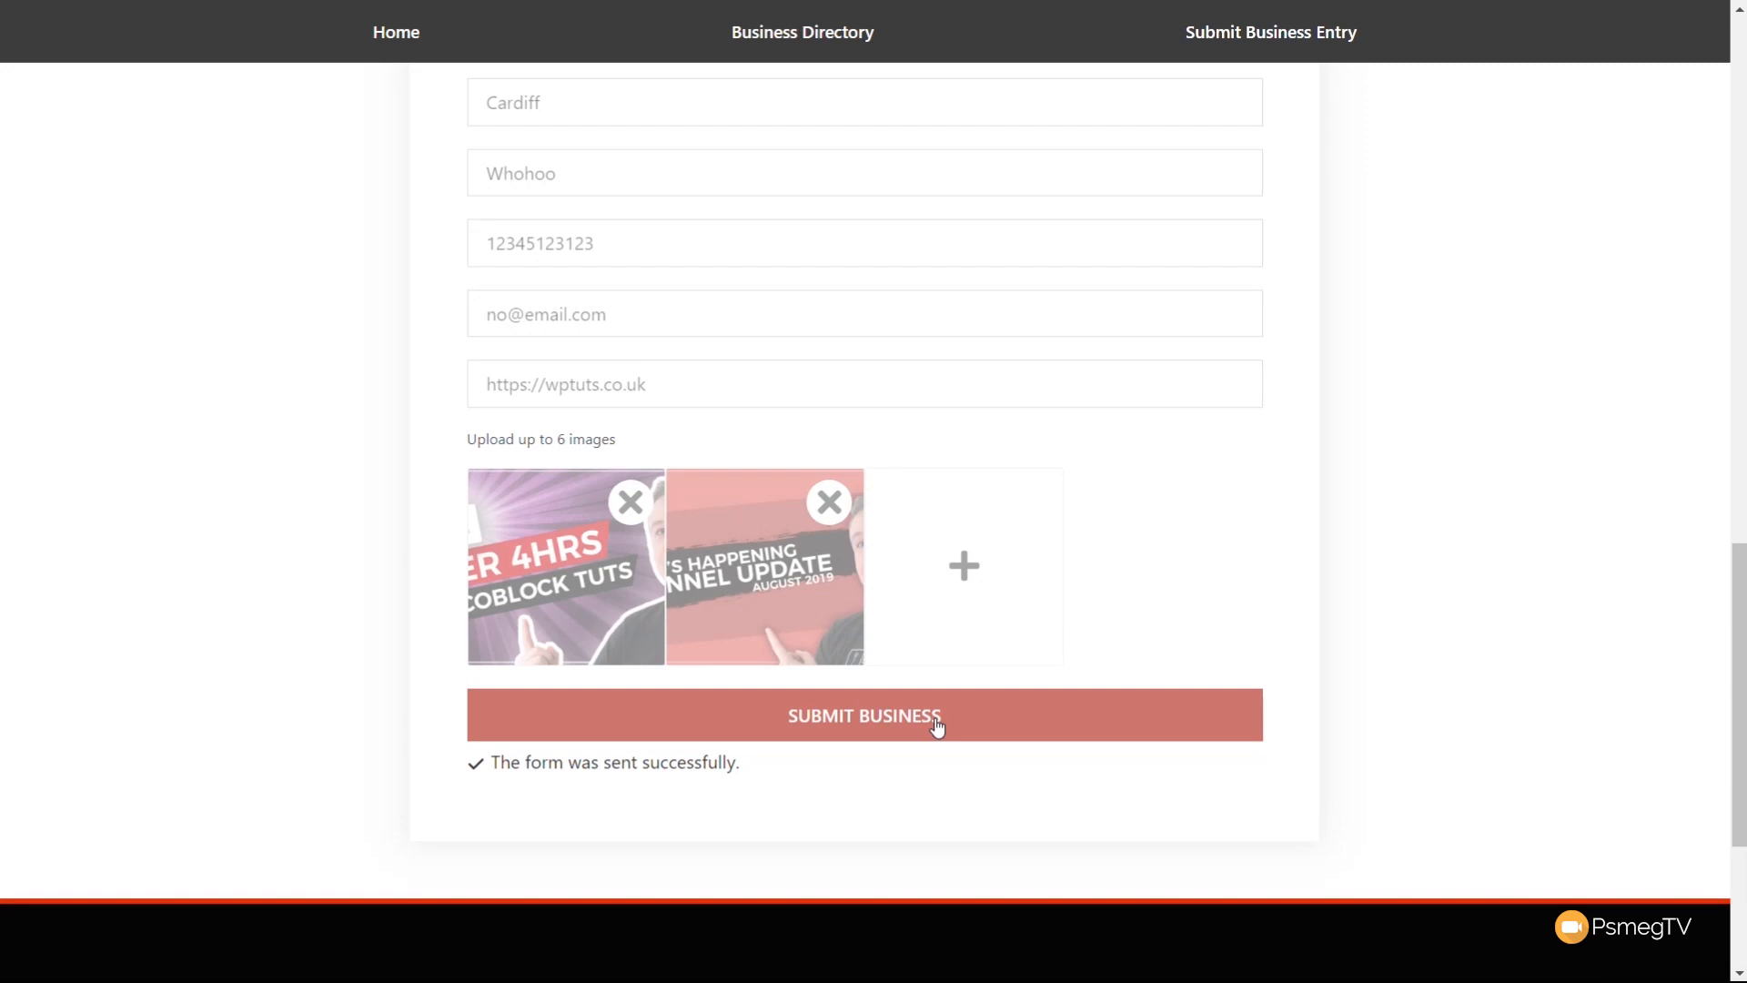
pyautogui.moveTo(761, 765); pyautogui.dragTo(483, 768)
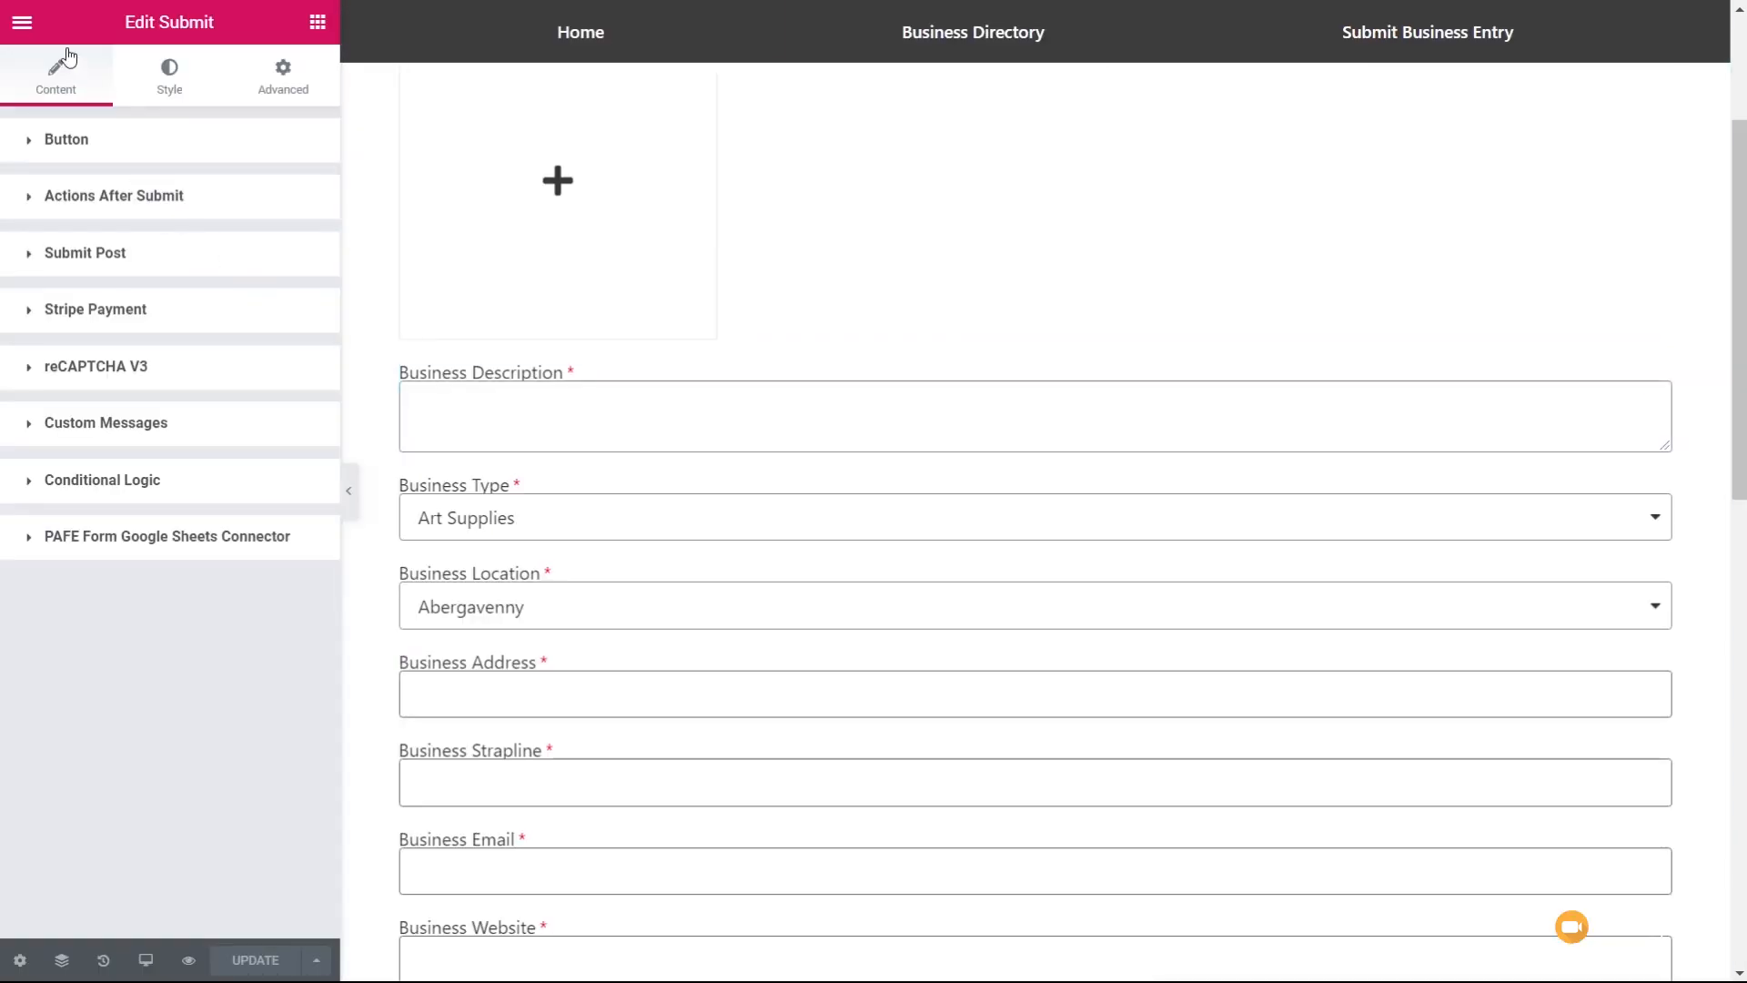
# Leave the Elementor editor for the WordPress dashboard and open the pending Wibble Inc entry under Businesses.
pyautogui.click(22, 24)
pyautogui.click(177, 612)
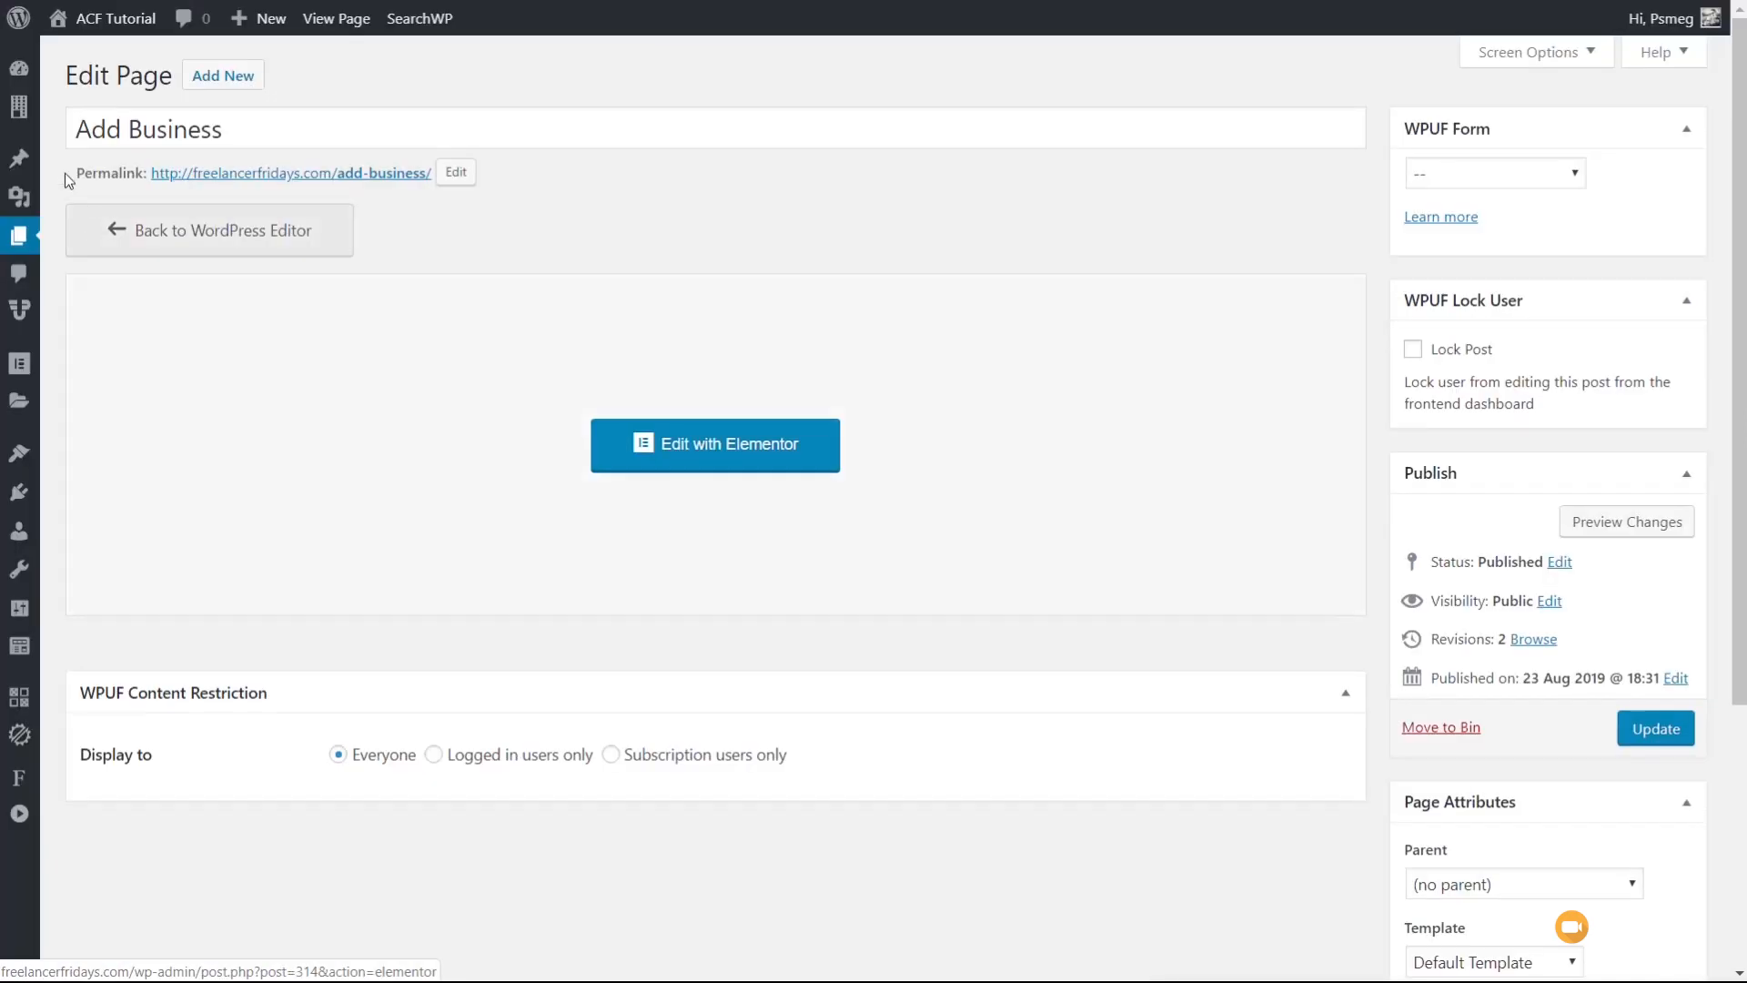
pyautogui.moveTo(19, 109)
pyautogui.click(98, 150)
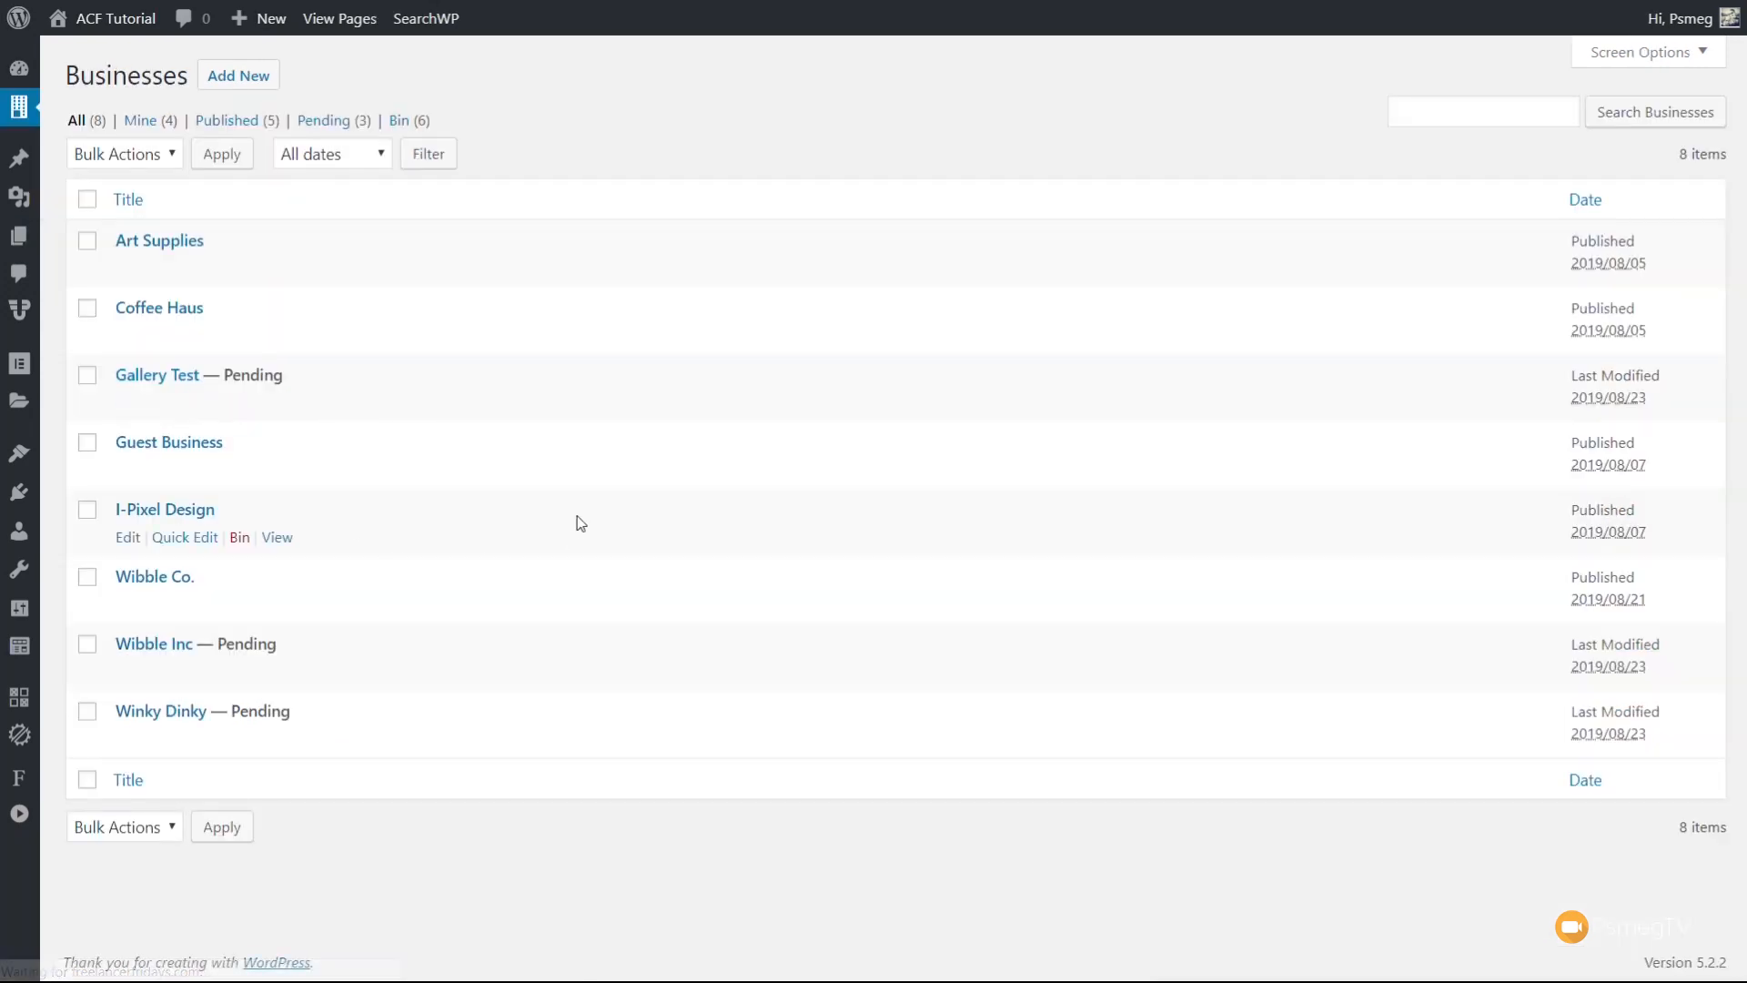
pyautogui.click(163, 652)
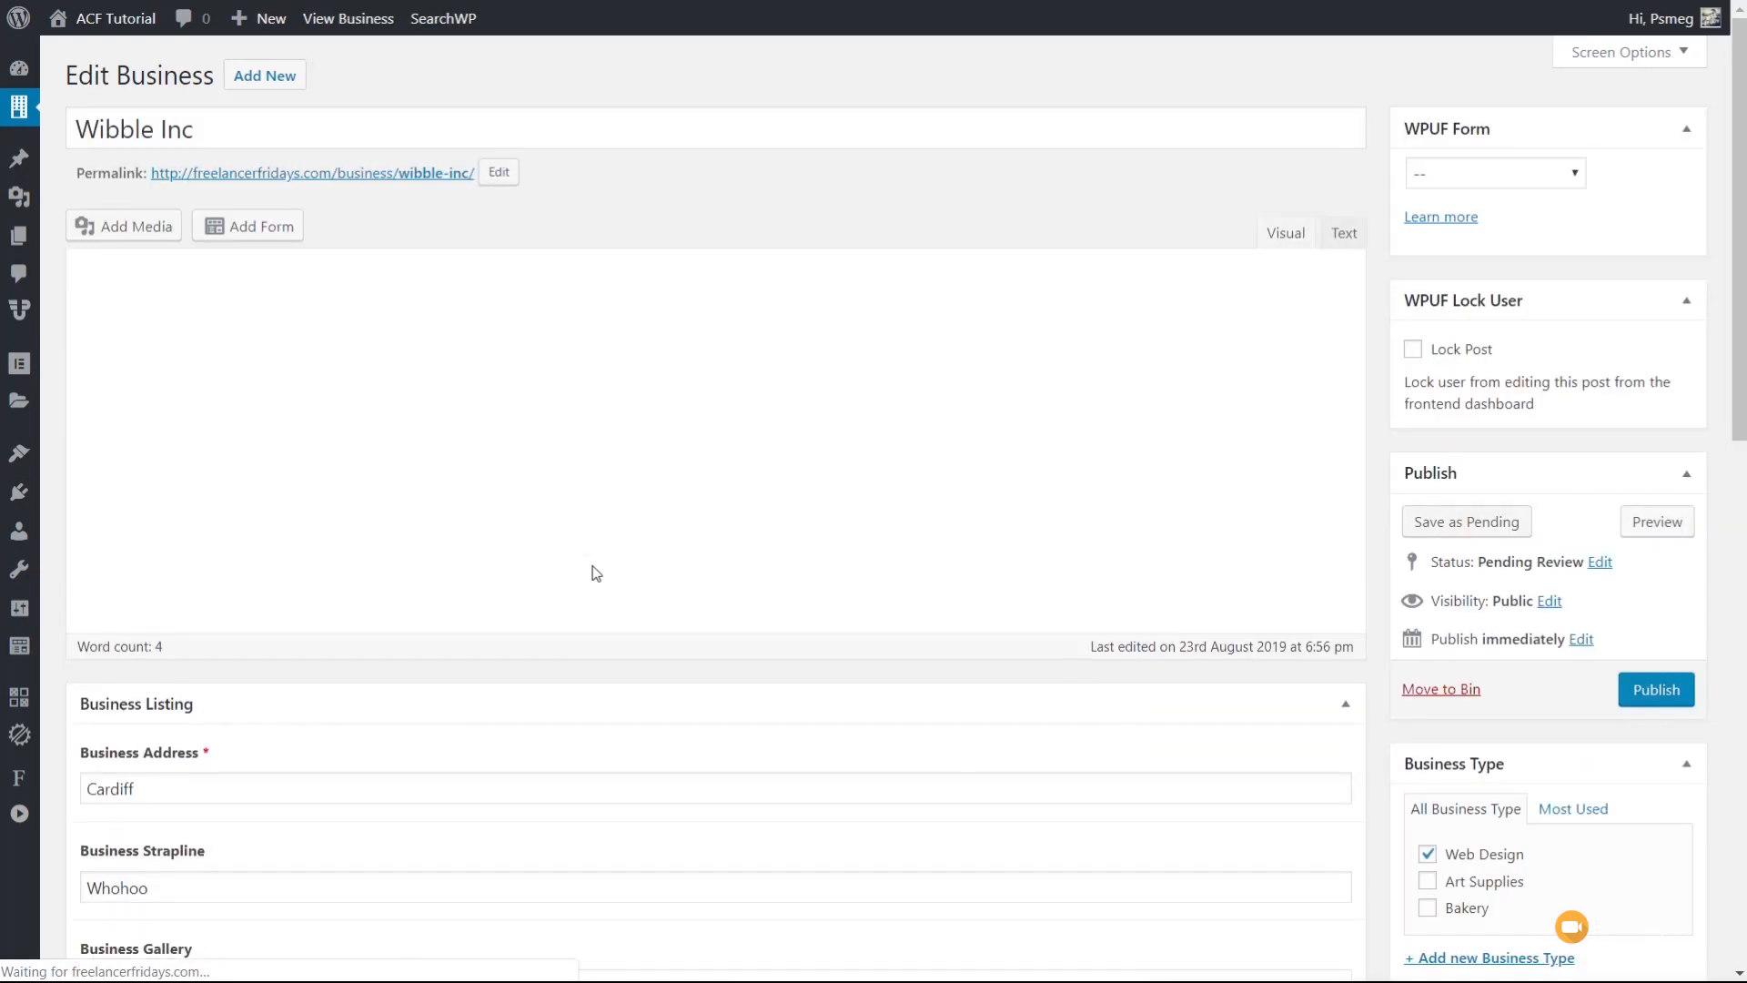
# Review the Wibble Inc entry's business listing fields, gallery, business type, location and featured image against the submitted form data.
pyautogui.click(425, 120)
pyautogui.scroll(-3, 1053, 683)
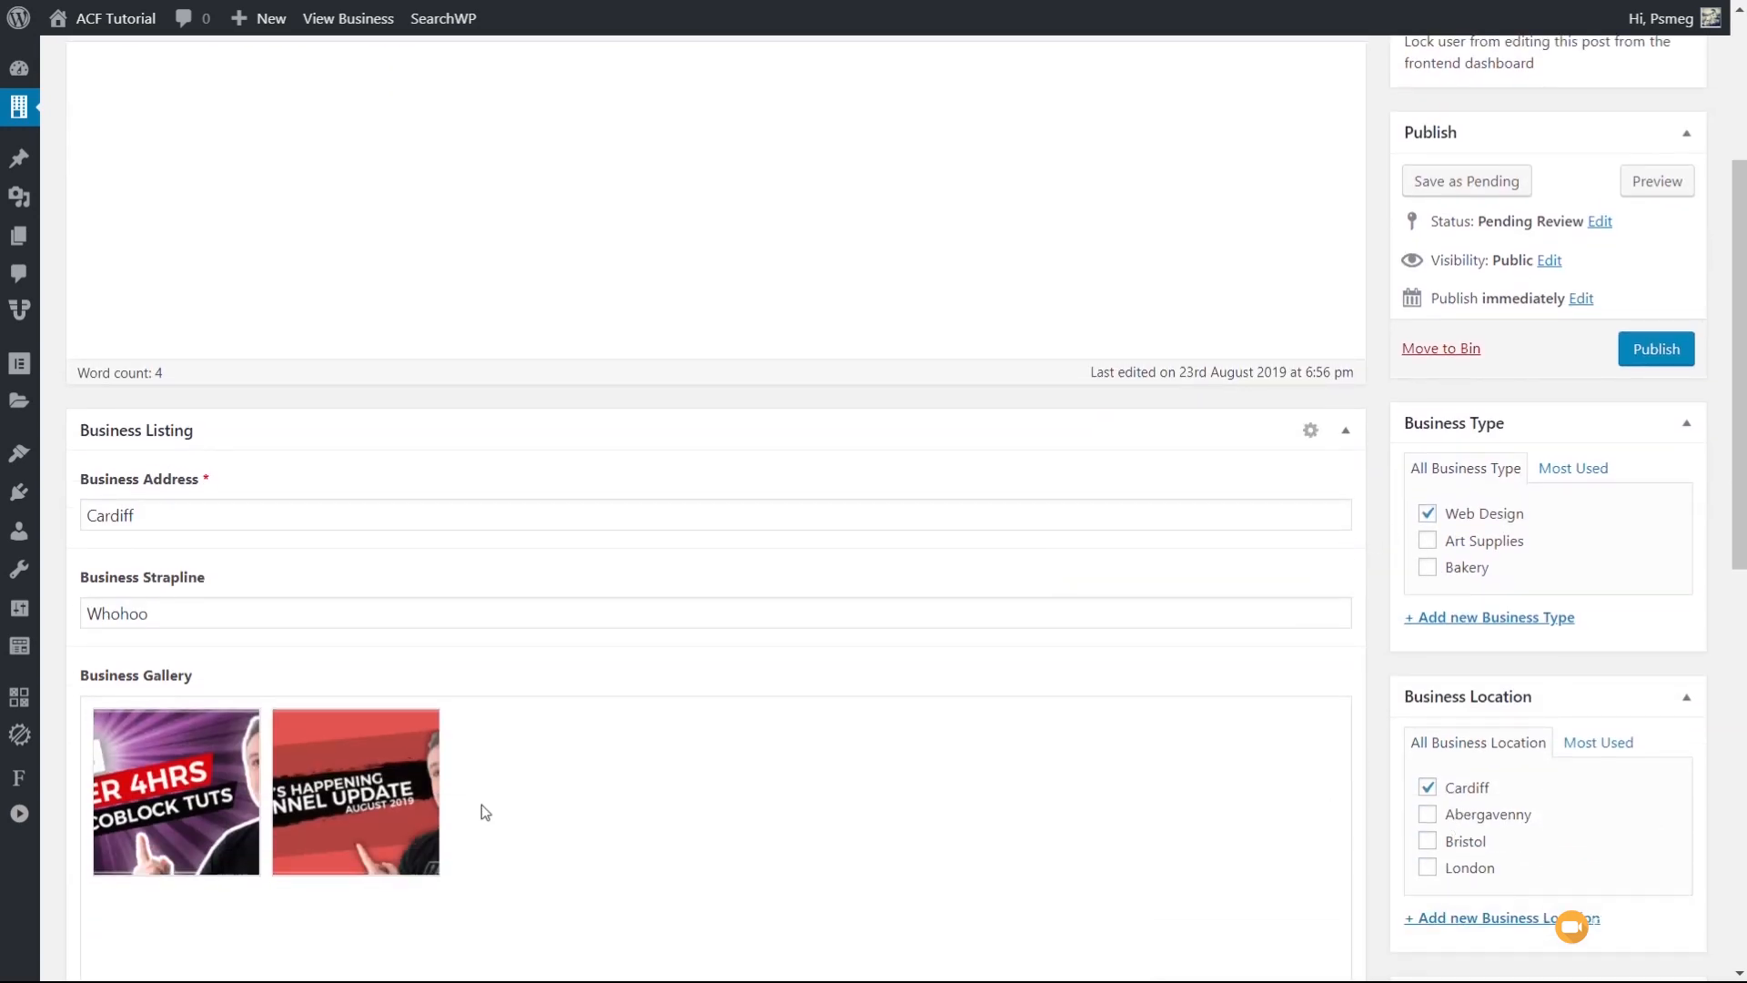
pyautogui.scroll(-6, 482, 804)
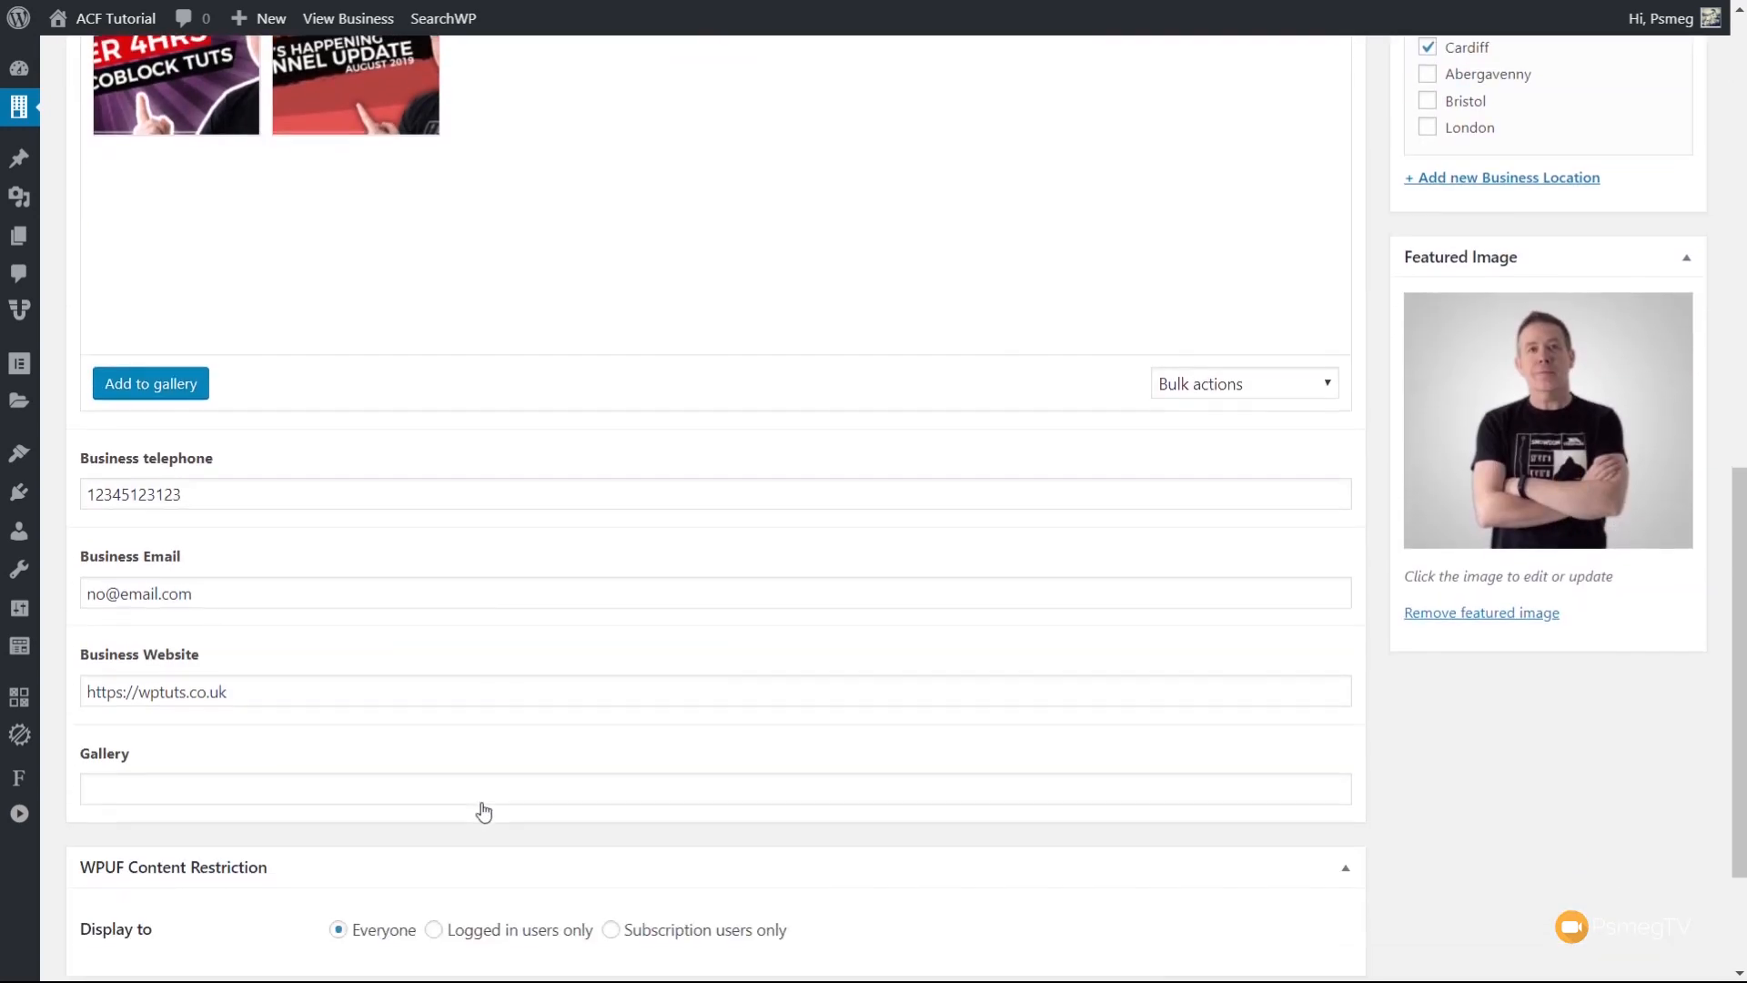
pyautogui.scroll(-2, 481, 806)
pyautogui.scroll(8, 488, 807)
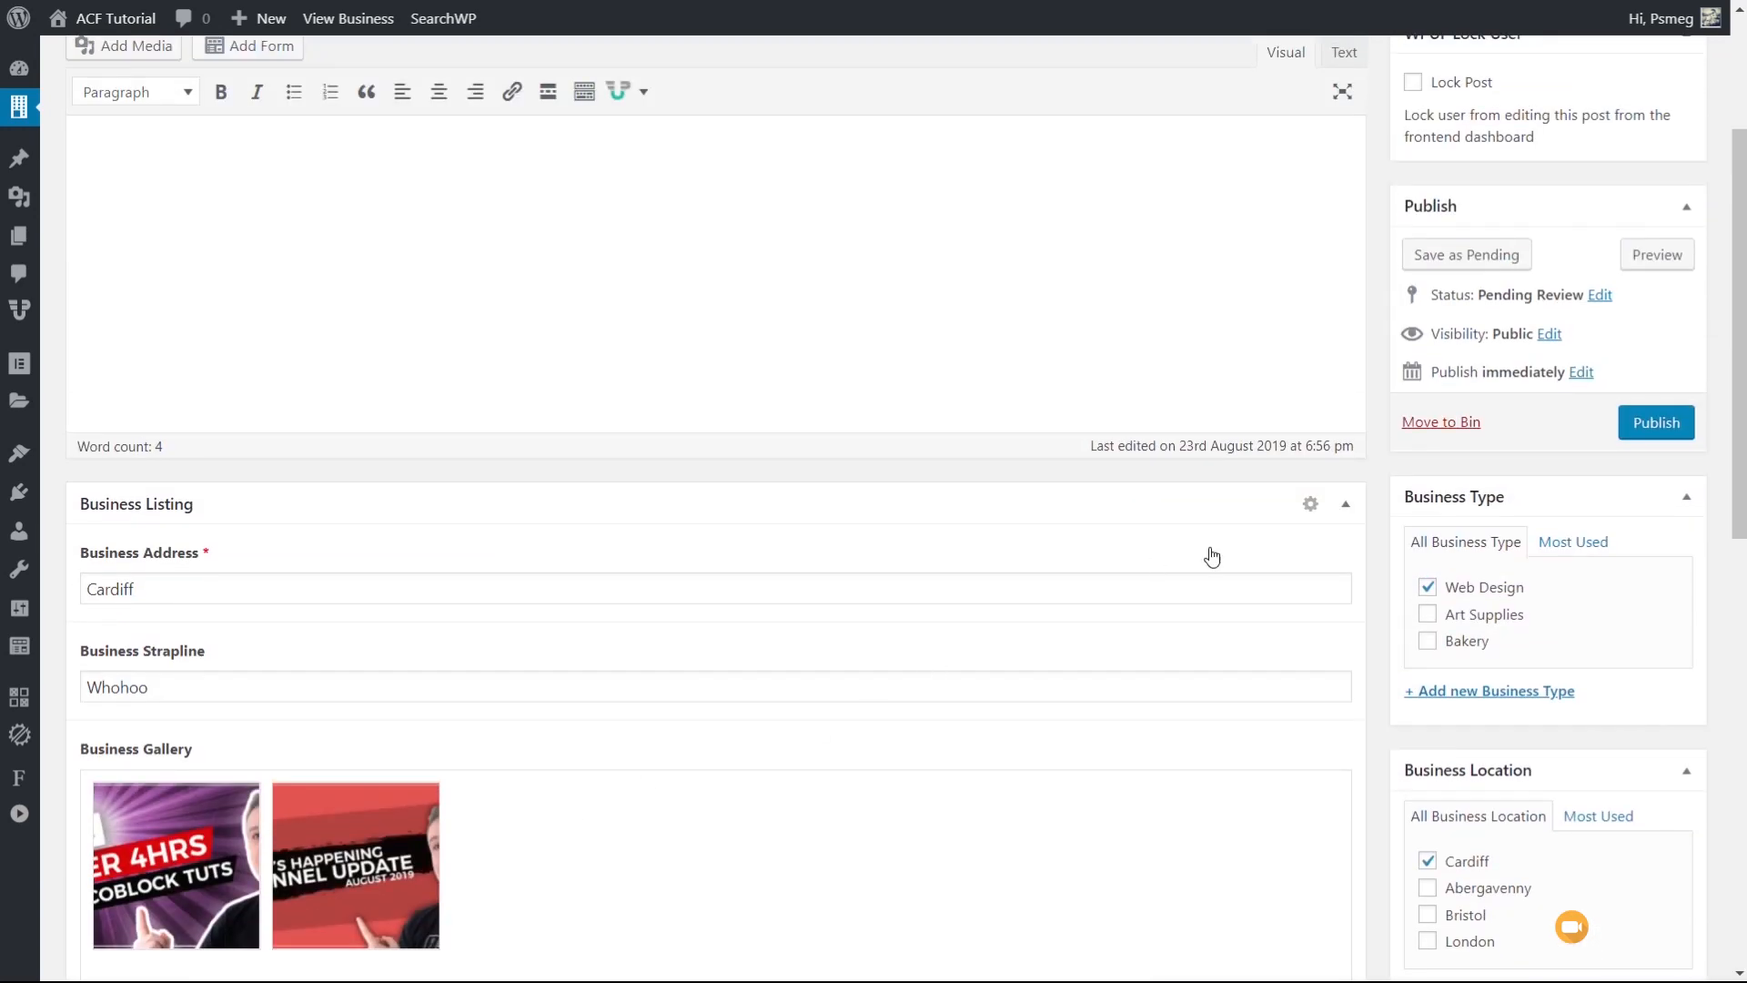